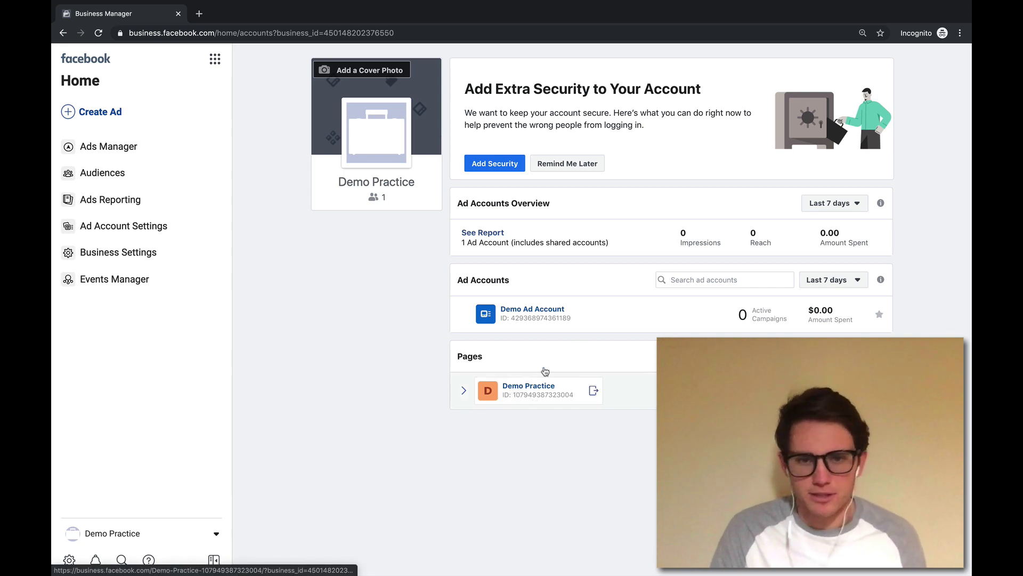
Open the Demo Ad Account in Ads Manager and dismiss the quality ranking tip.
left_click(578, 324)
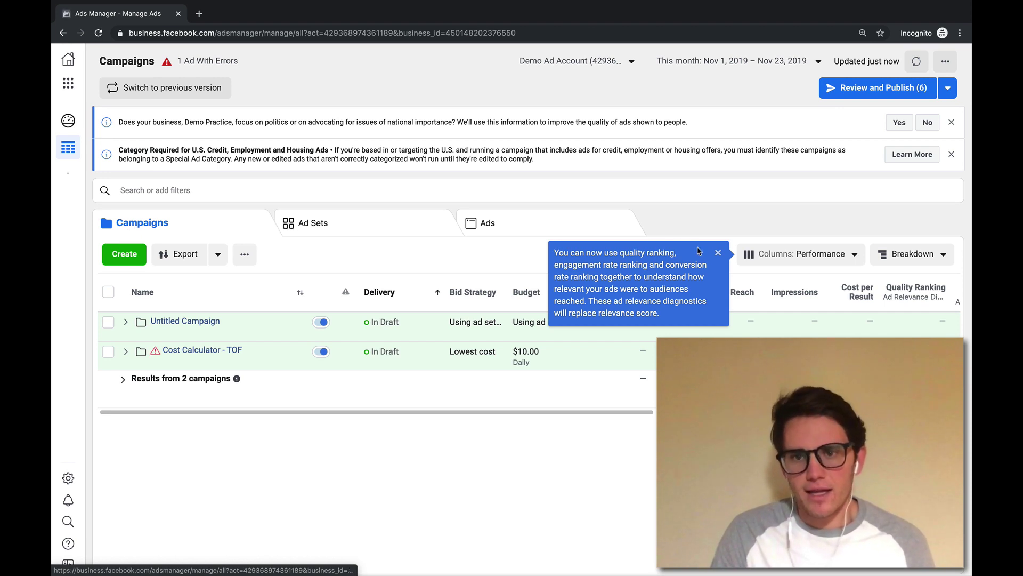
left_click(717, 254)
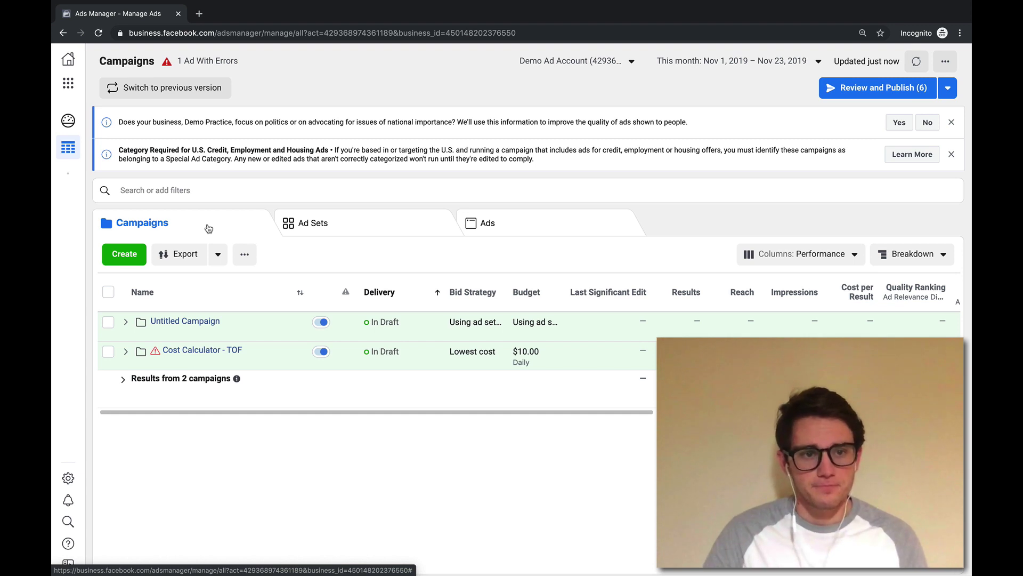
Look through the account's ad set and ad levels, returning to the campaign level.
left_click(327, 226)
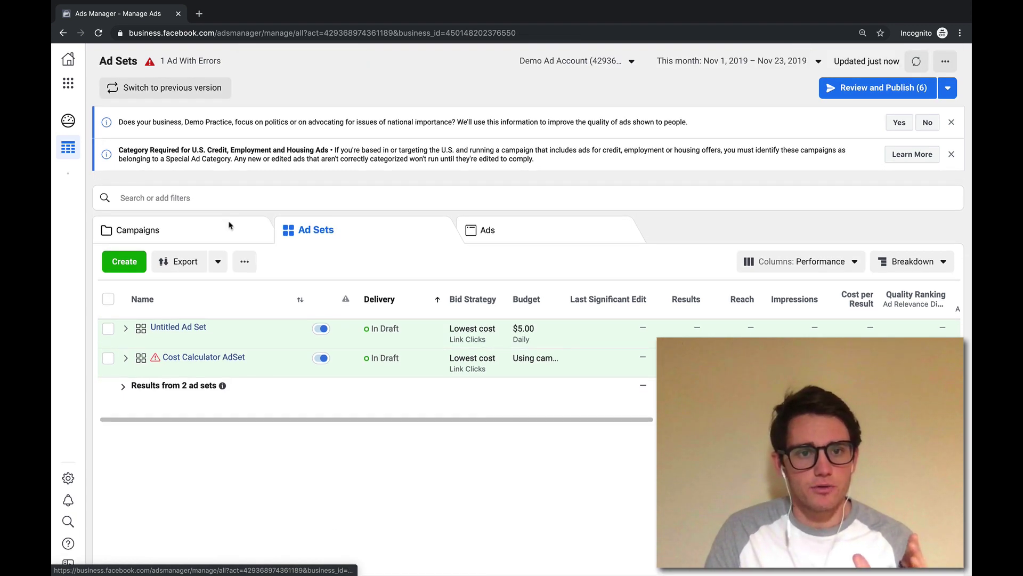
left_click(230, 226)
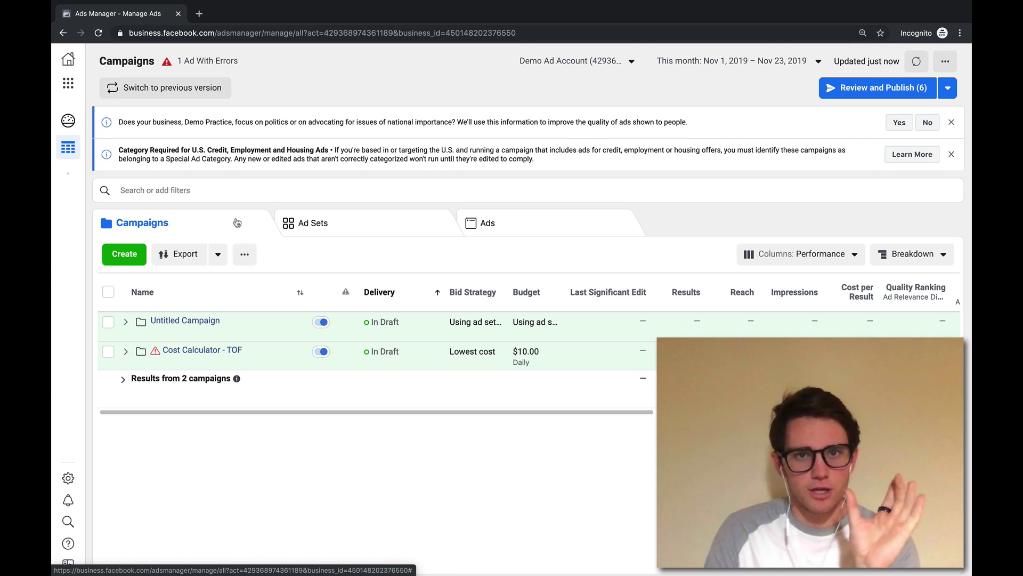
left_click(310, 227)
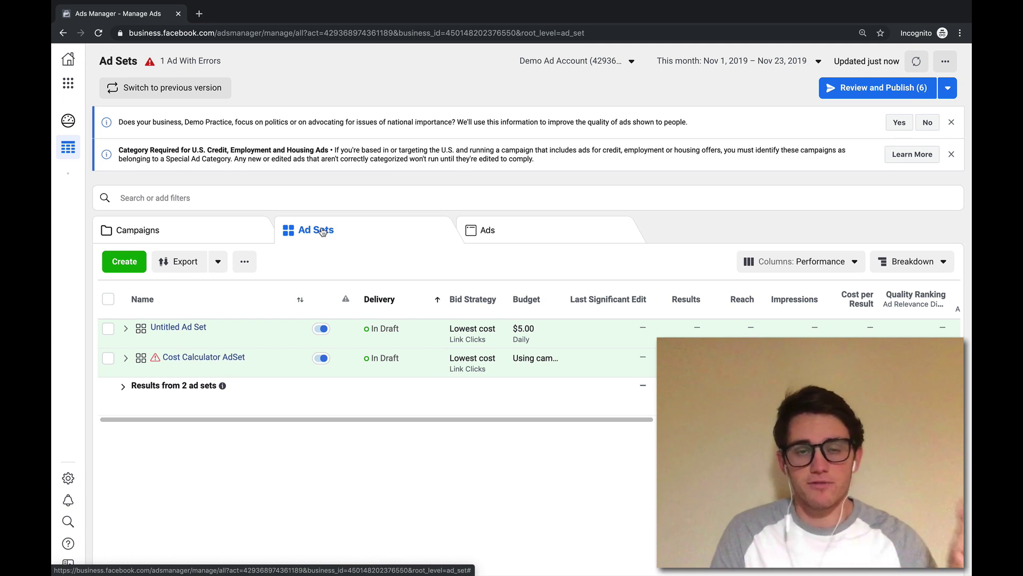
left_click(536, 230)
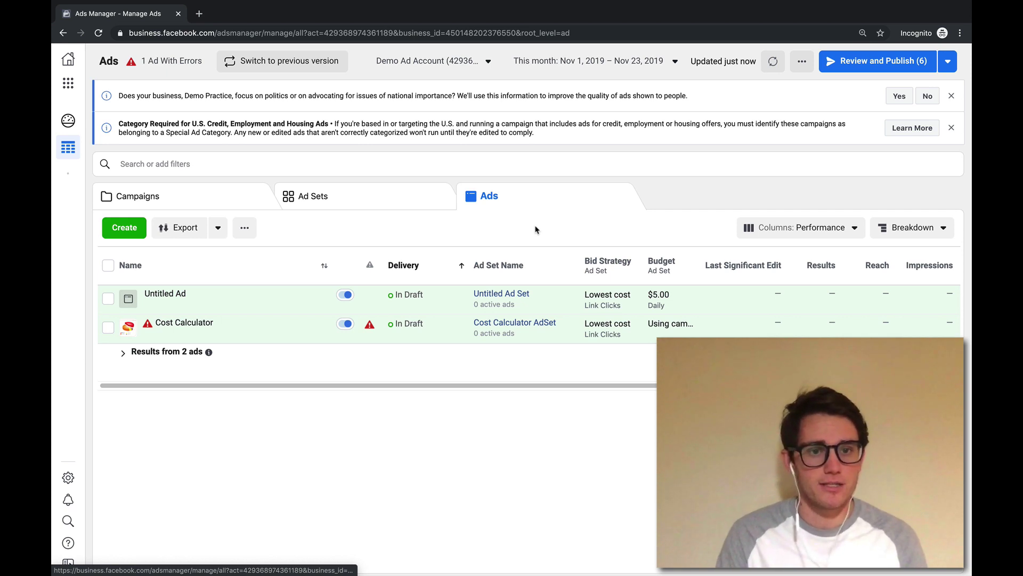
left_click(187, 201)
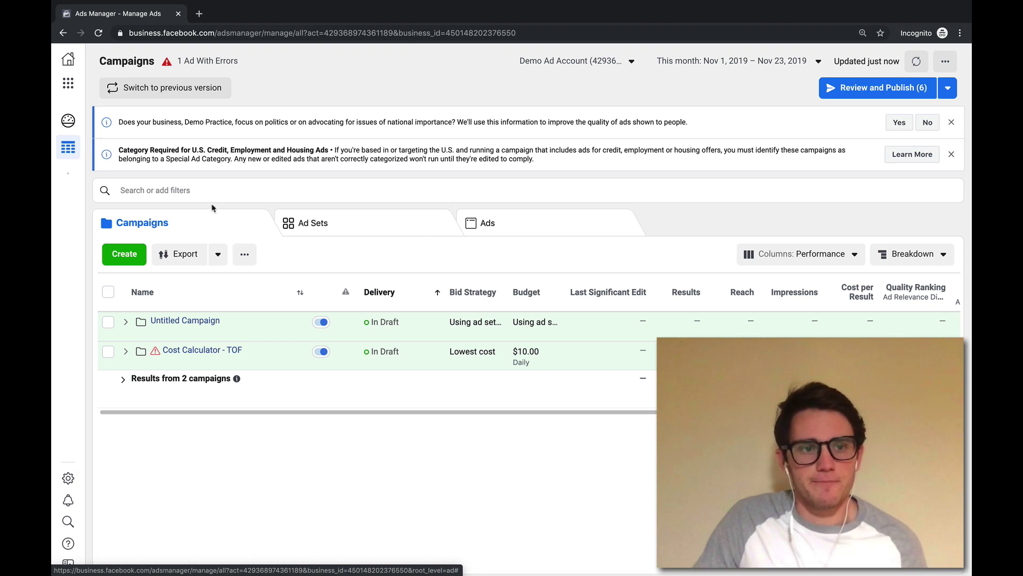
Dismiss the two notices above the campaign list and create a new campaign, starting over rather than continuing the earlier draft.
left_click(952, 123)
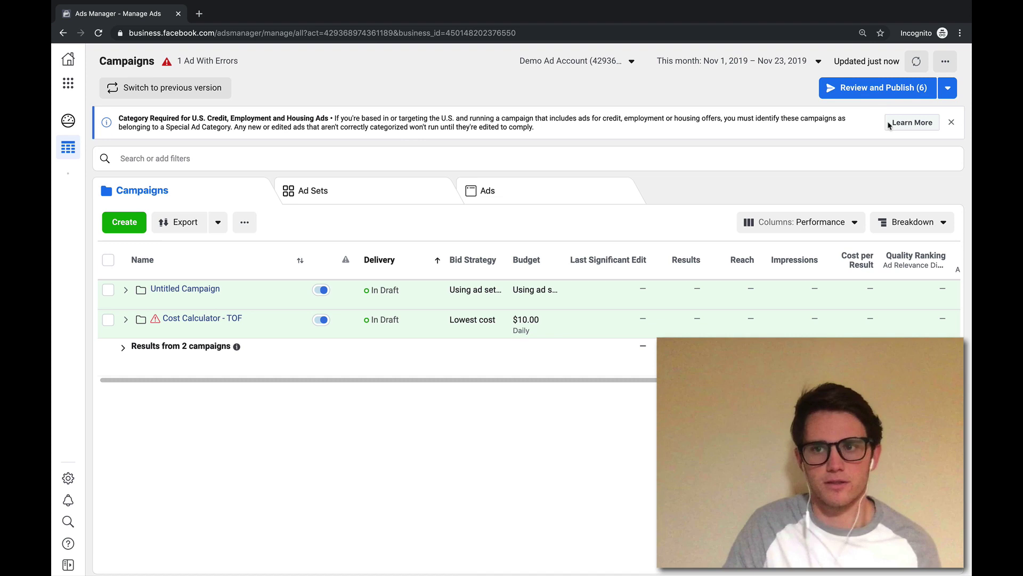
left_click(952, 122)
left_click(135, 193)
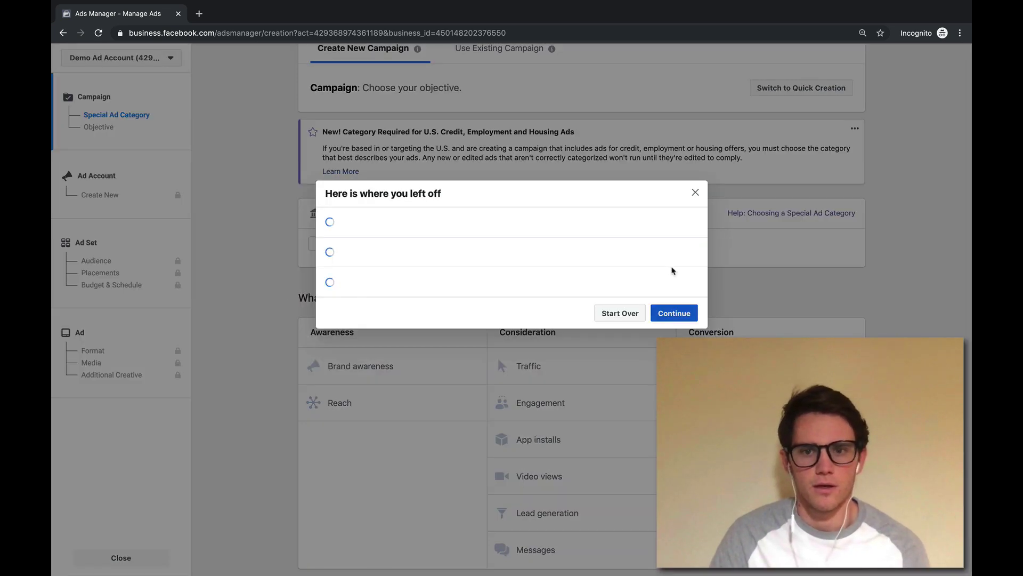
left_click(624, 434)
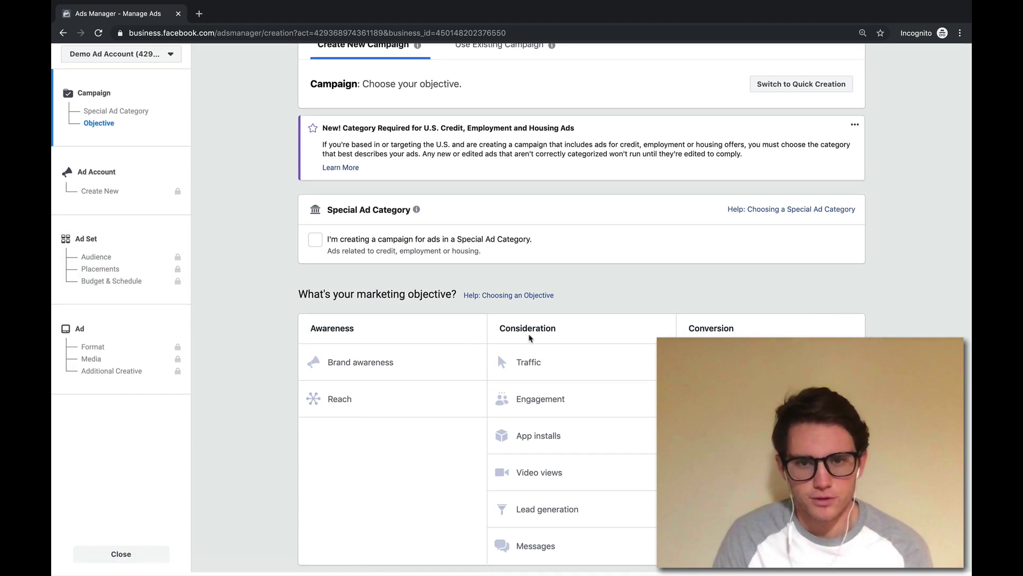
Examine the Awareness, Consideration and Conversion groups of marketing objectives, including Brand awareness and Reach.
left_click_drag(308, 331, 366, 338)
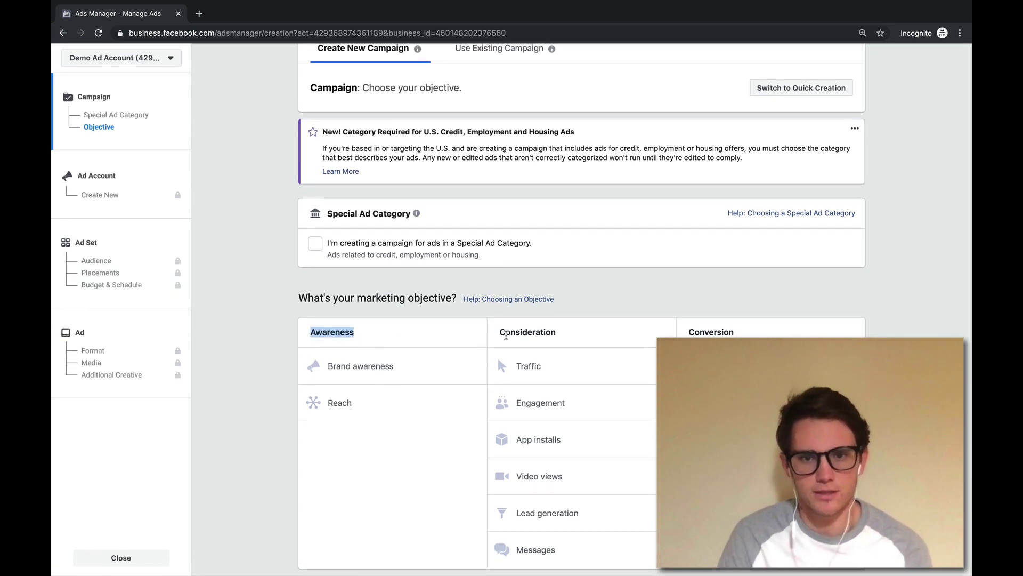
left_click_drag(497, 332, 581, 342)
left_click_drag(684, 333, 734, 333)
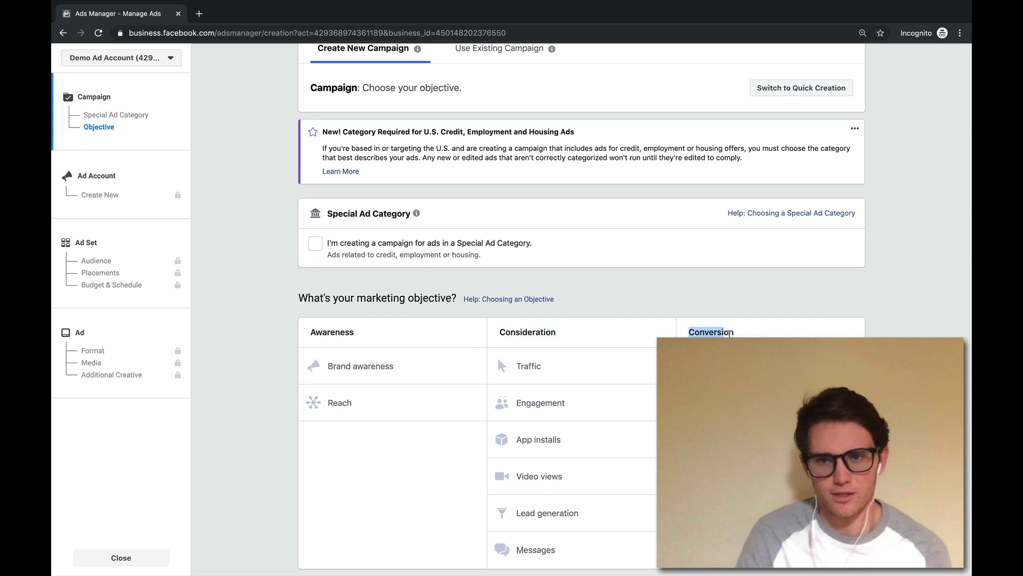
left_click(435, 332)
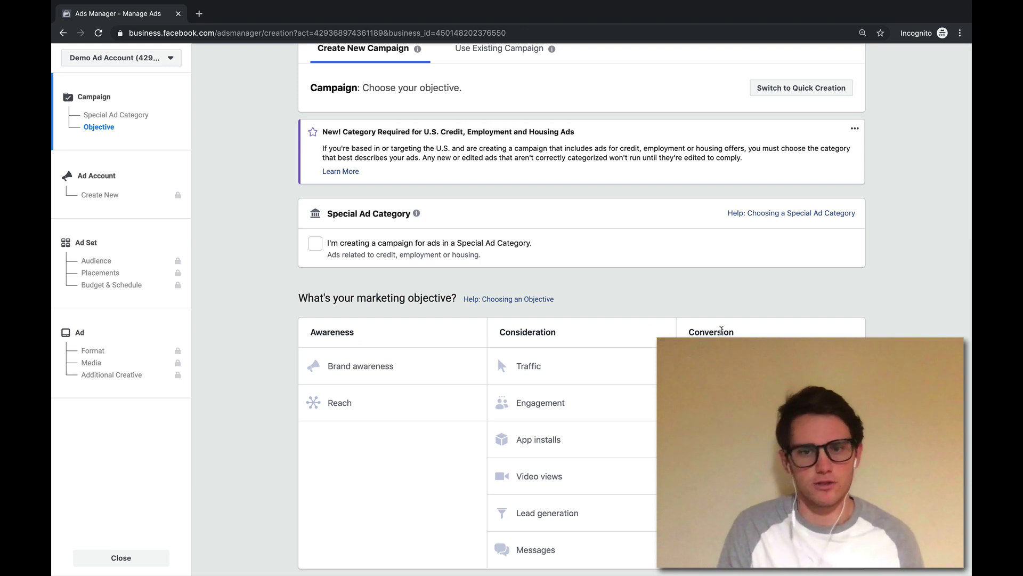
scroll(516, 313, "down", 1)
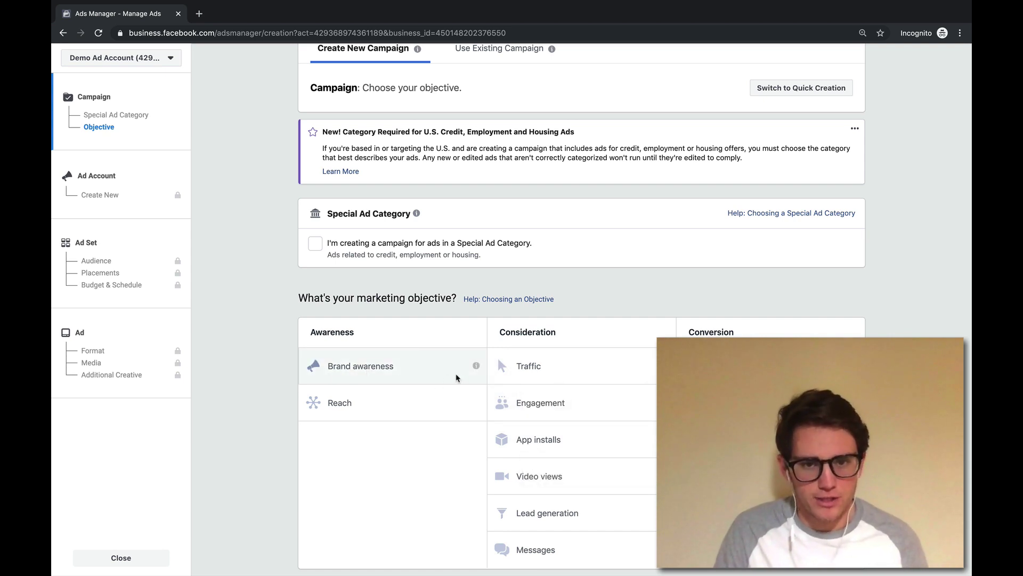
mouse_move(475, 368)
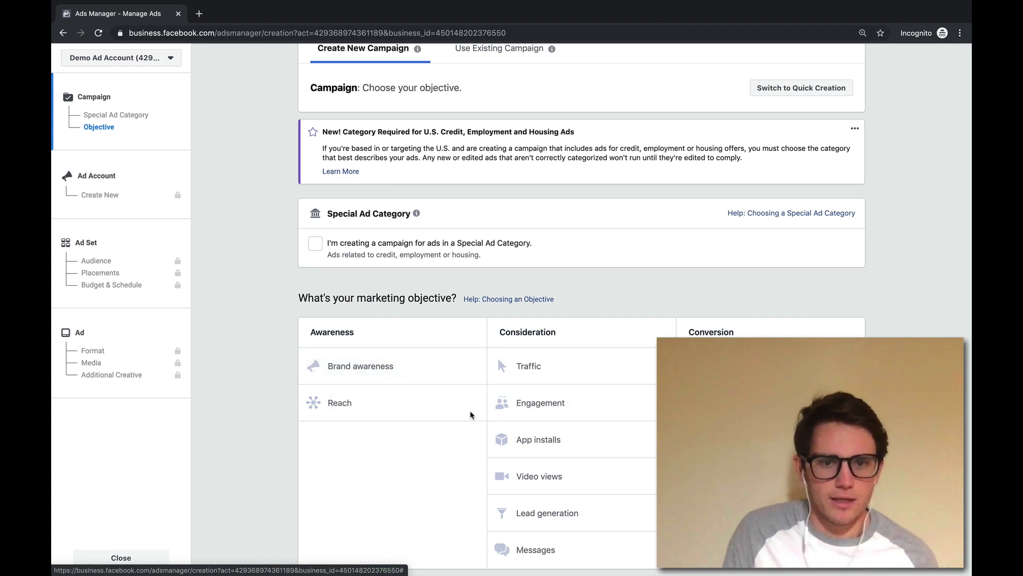
mouse_move(477, 404)
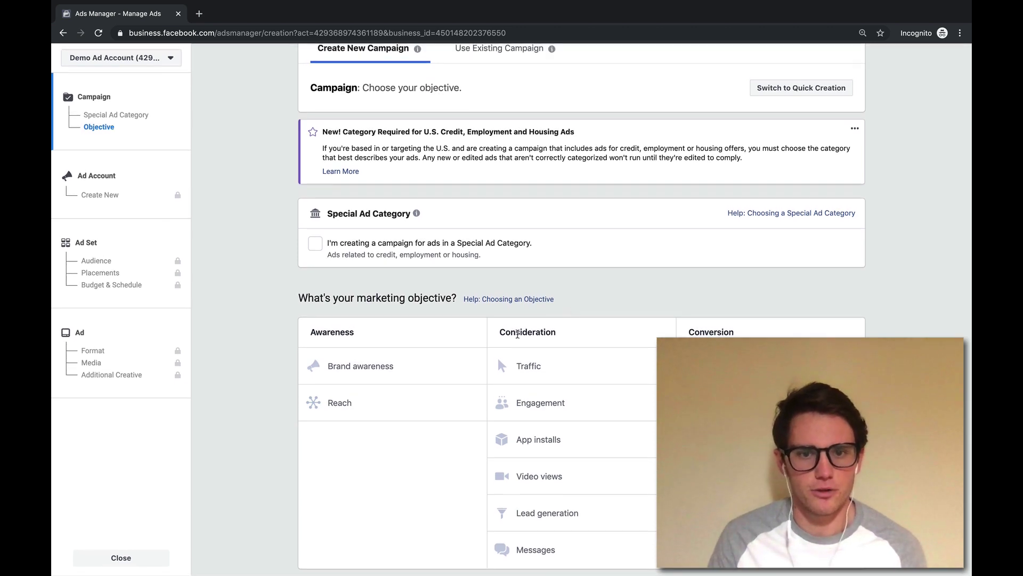
left_click_drag(498, 334, 569, 336)
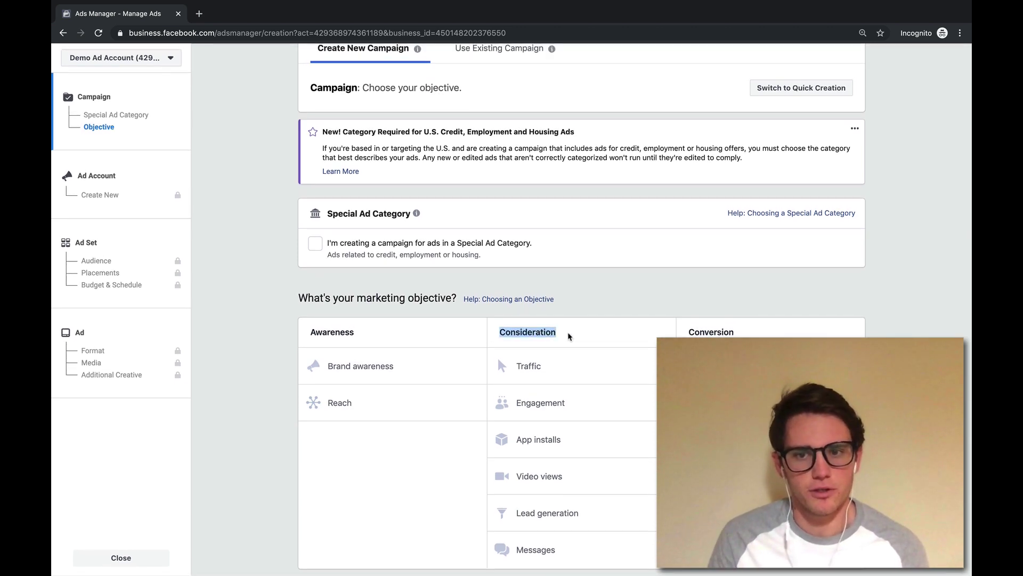
left_click_drag(687, 334, 735, 334)
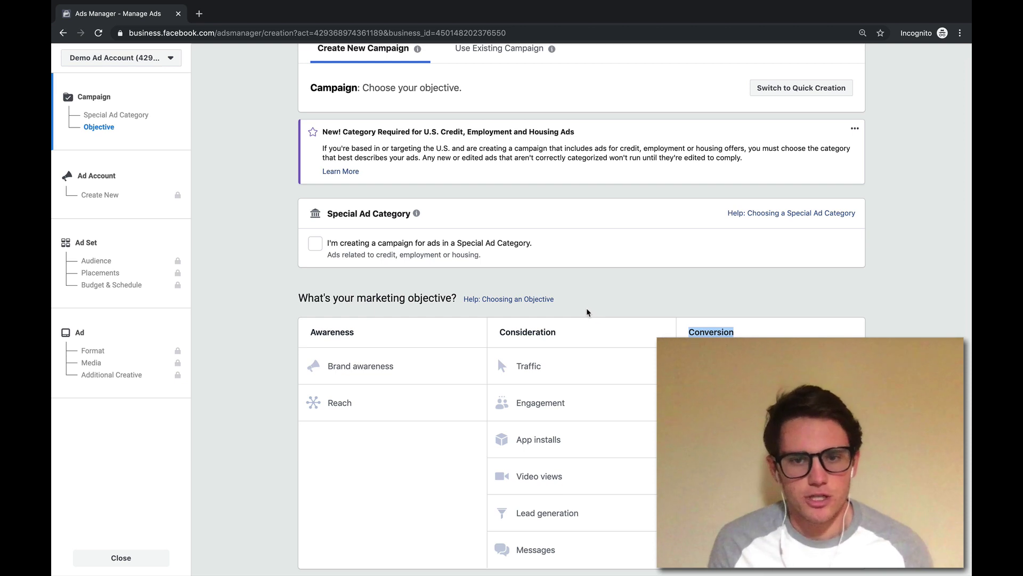
left_click(520, 331)
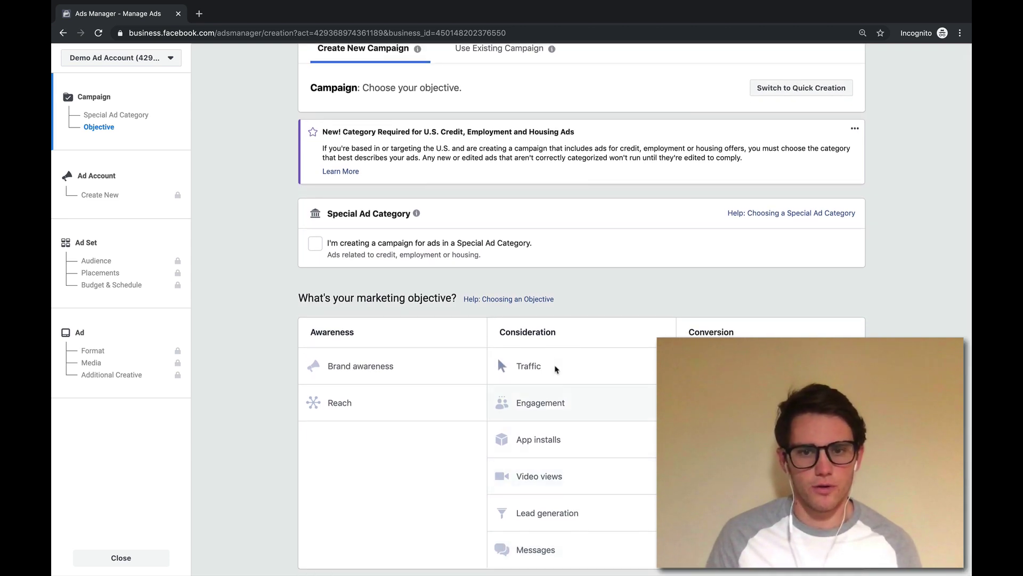
Choose the Traffic objective and name the campaign "Traffic- Demo".
left_click(586, 372)
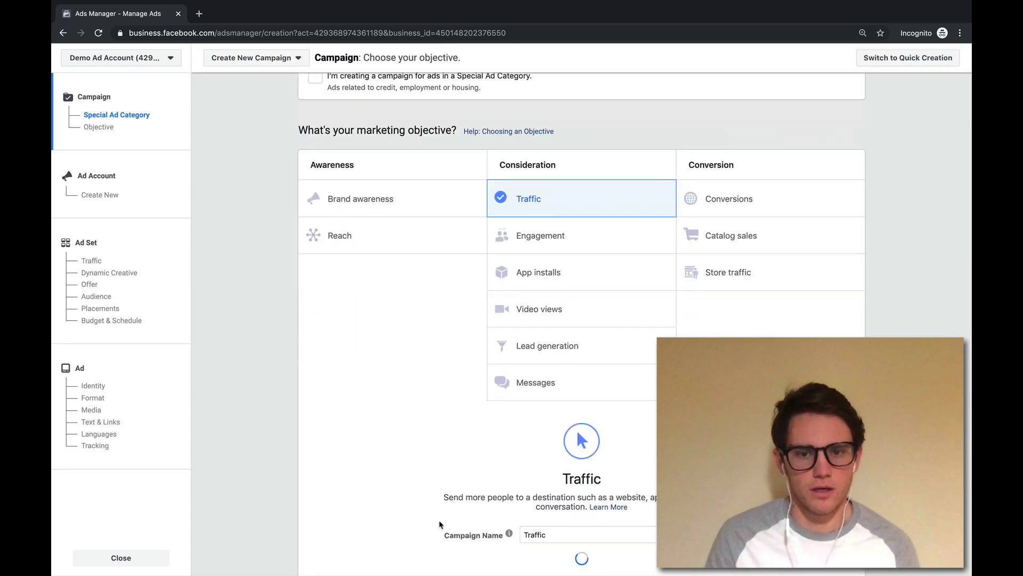
scroll(440, 524, "down", 3)
left_click(595, 408)
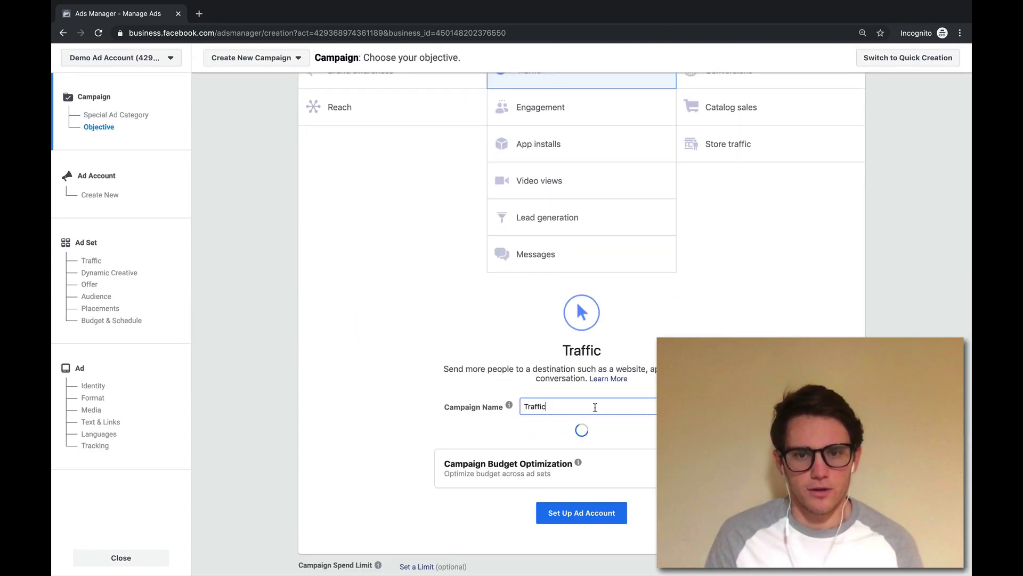
type("- Demo")
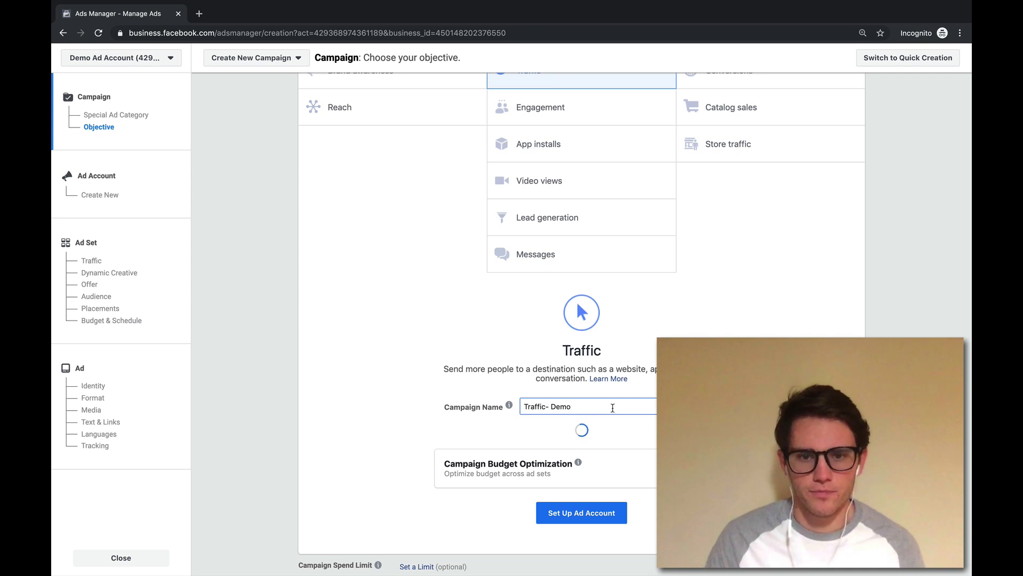
Review Campaign Budget Optimization and its budget types, and set the daily campaign budget to $10.
scroll(613, 408, "down", 1)
scroll(432, 409, "down", 3)
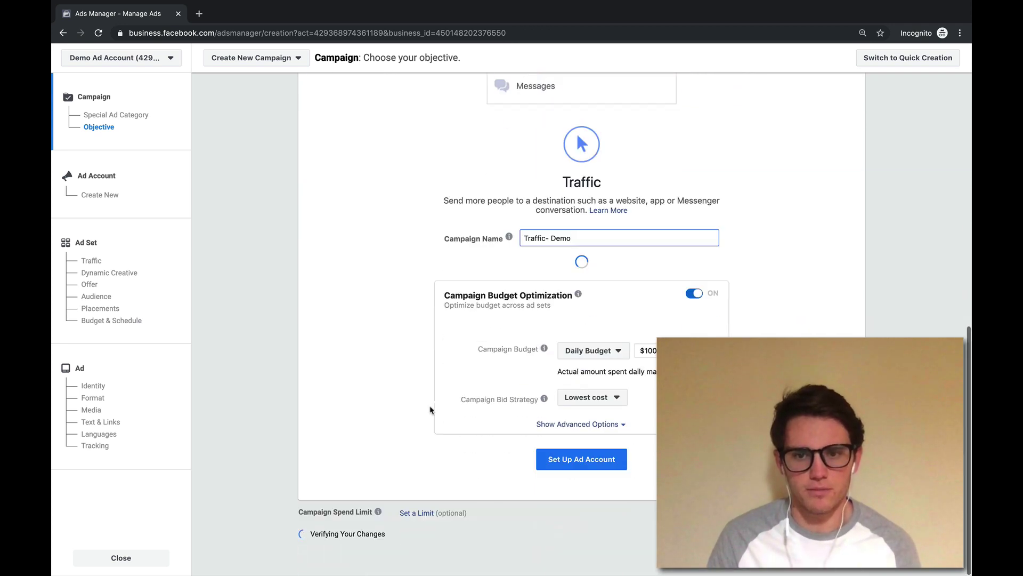
mouse_move(580, 309)
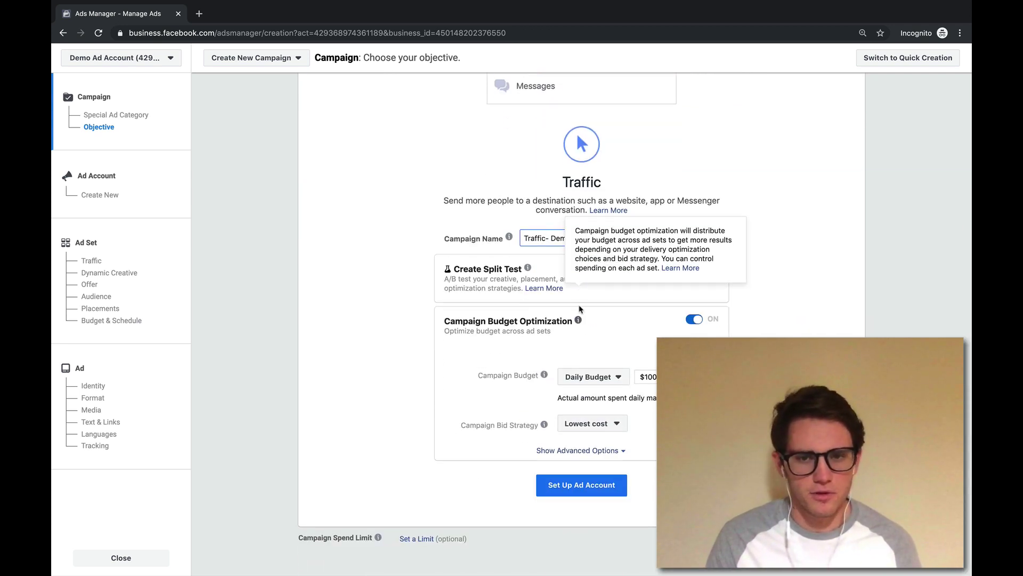
left_click_drag(444, 321, 567, 323)
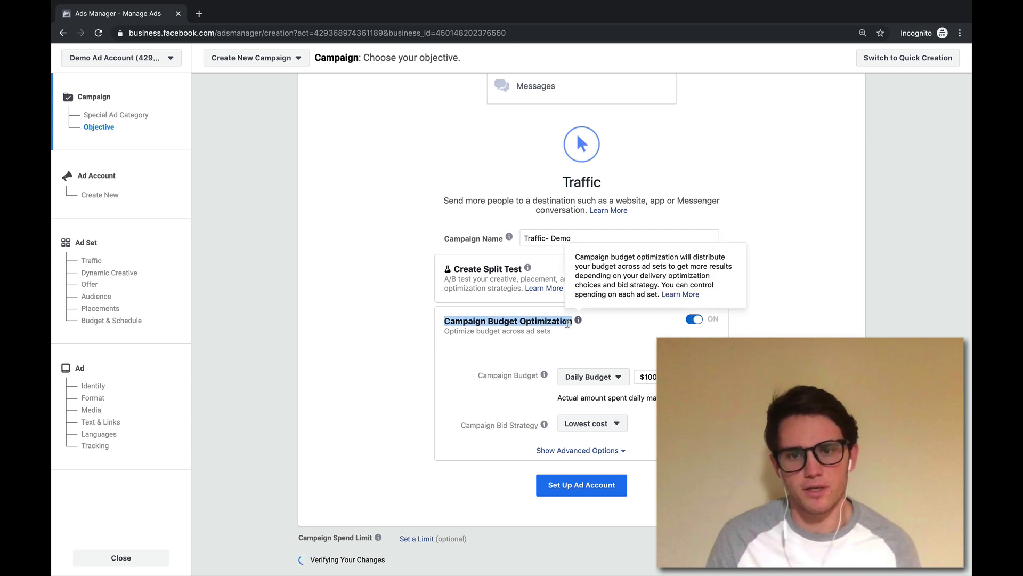
left_click(383, 319)
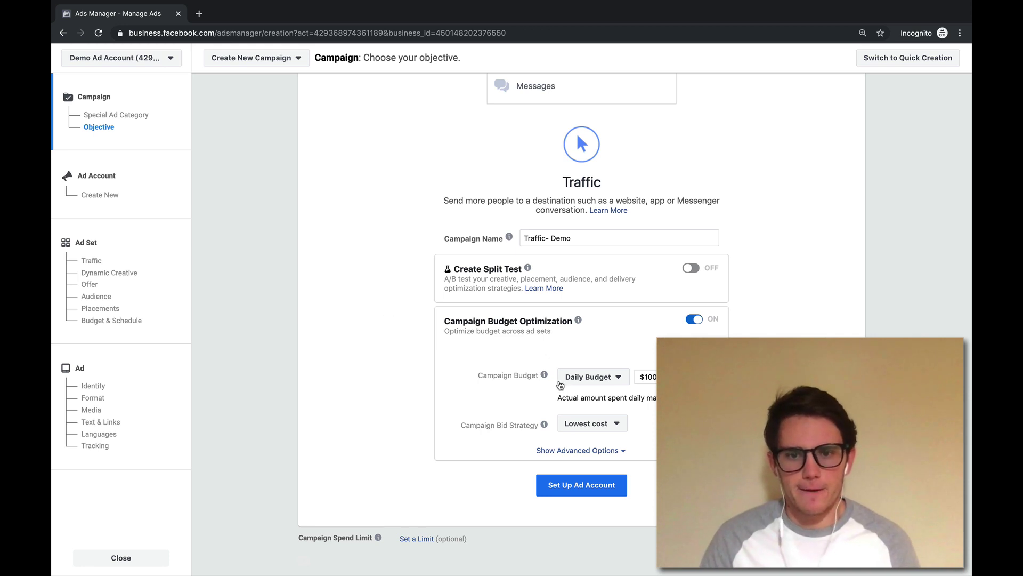
left_click(618, 379)
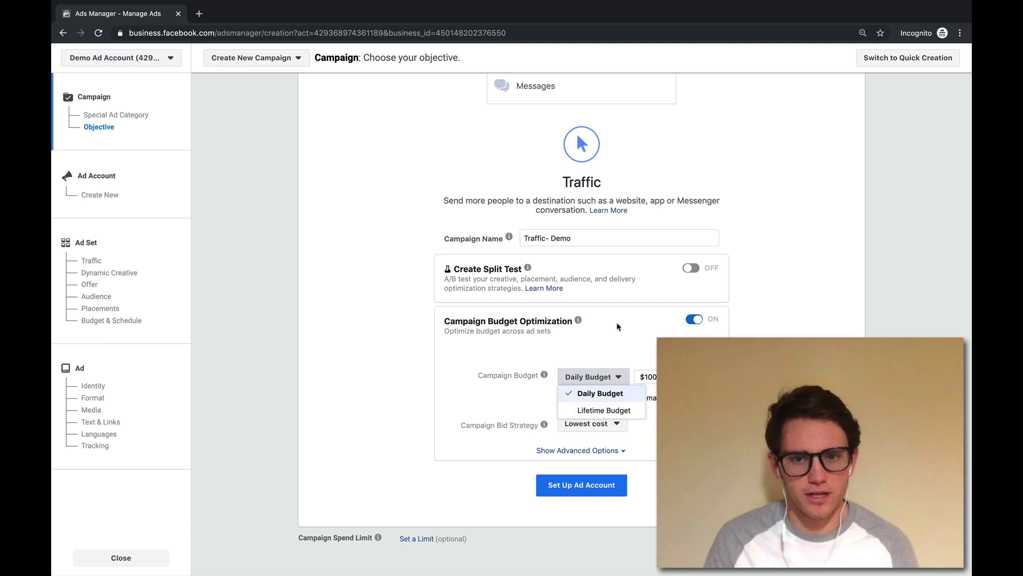
left_click(626, 342)
double_click(662, 377)
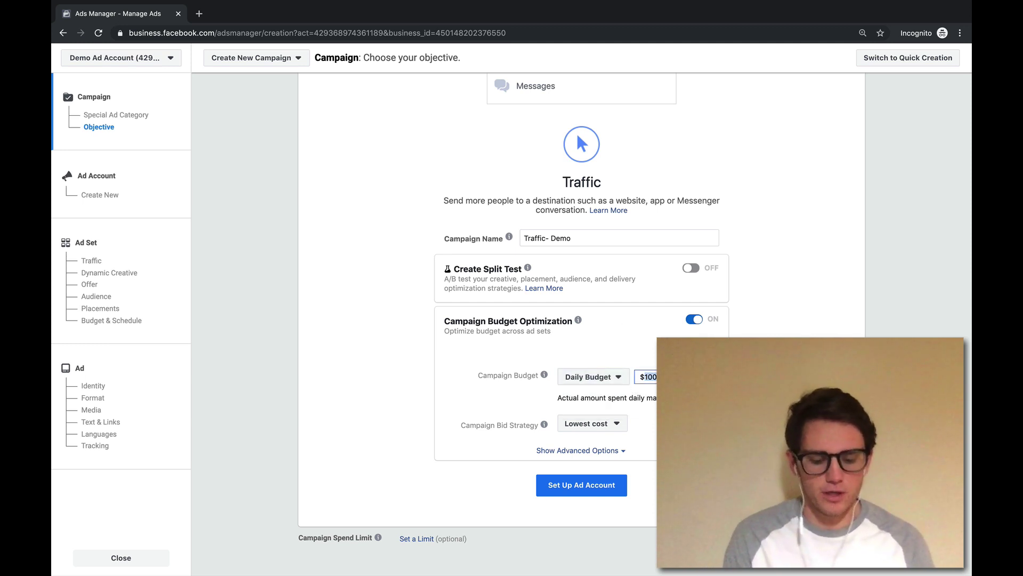
type("10")
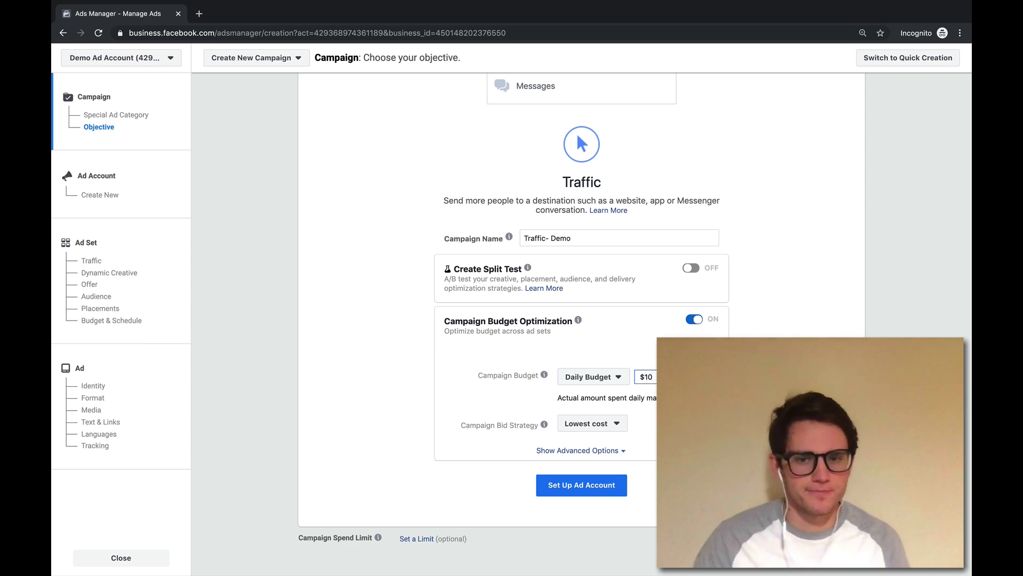
left_click(476, 397)
Review the campaign bid strategy options, keep Lowest cost, and continue to the ad account setup.
mouse_move(516, 428)
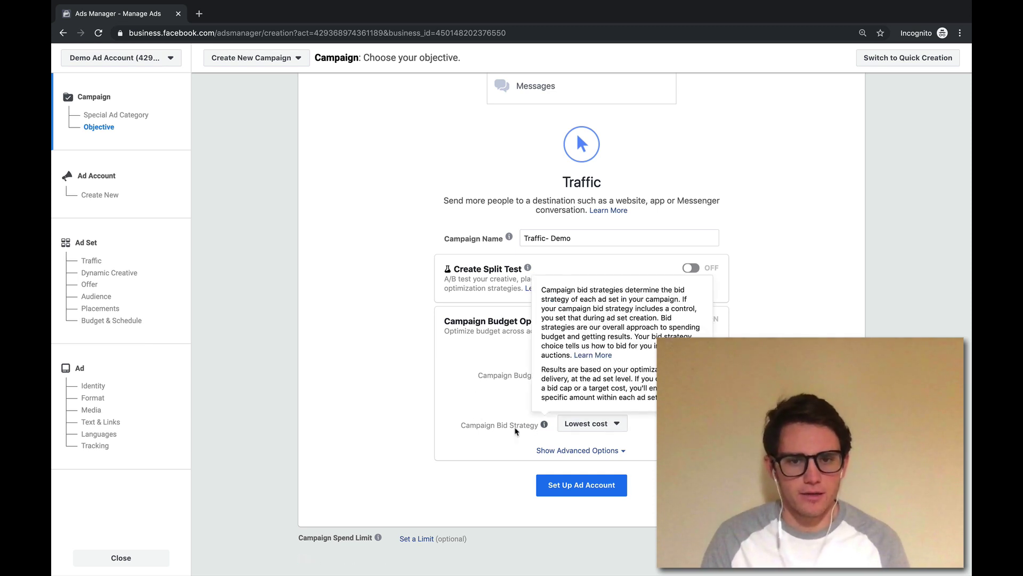
left_click(589, 424)
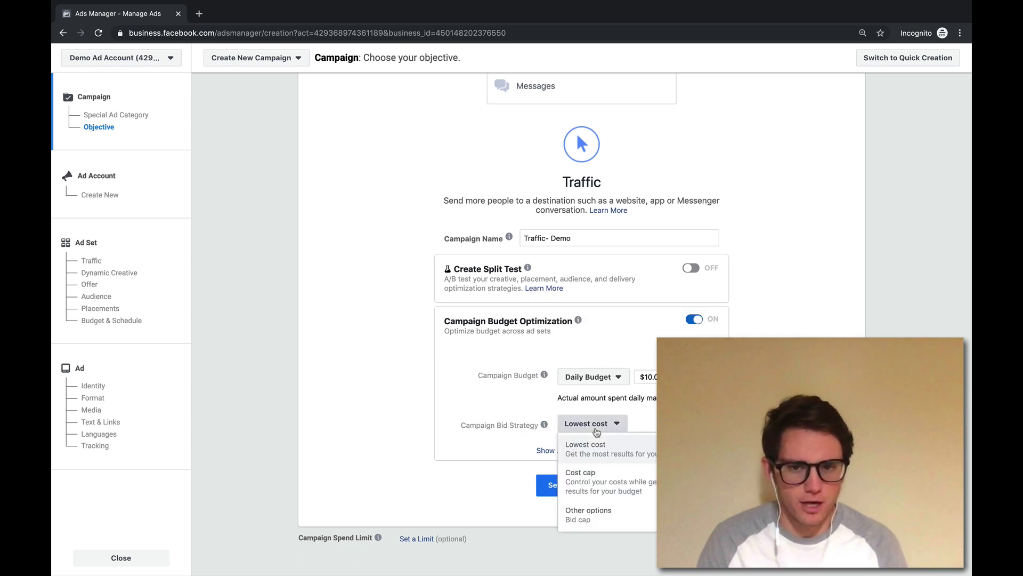
left_click(478, 419)
left_click(589, 424)
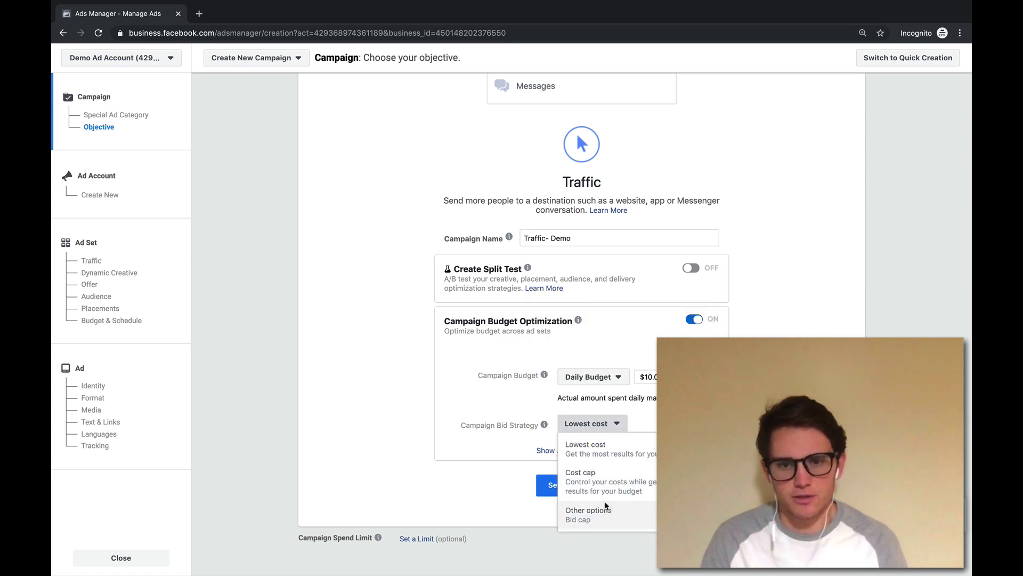
left_click(486, 469)
left_click(571, 488)
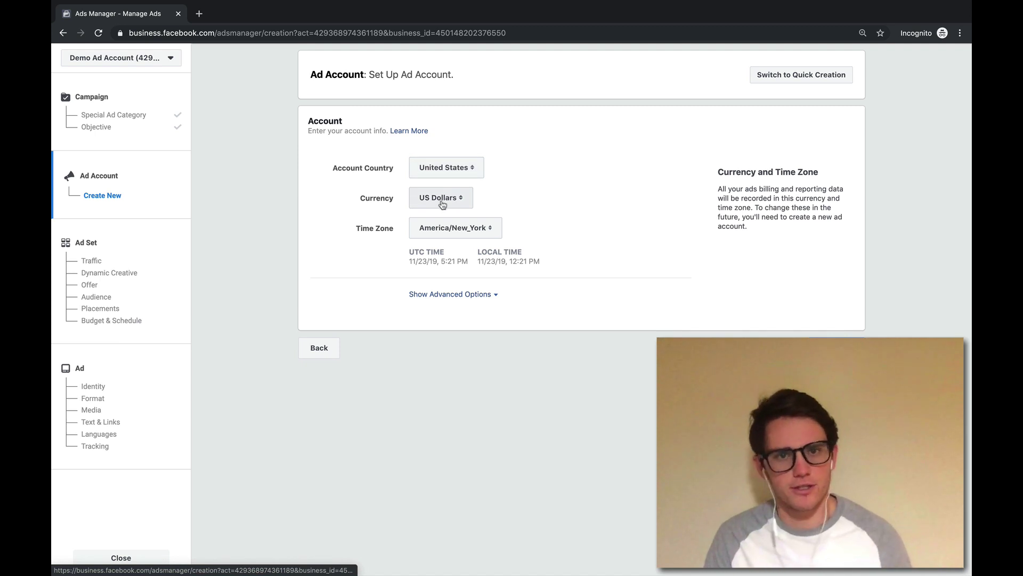
Set the ad account's time zone to America/Los_Angeles.
left_click(490, 235)
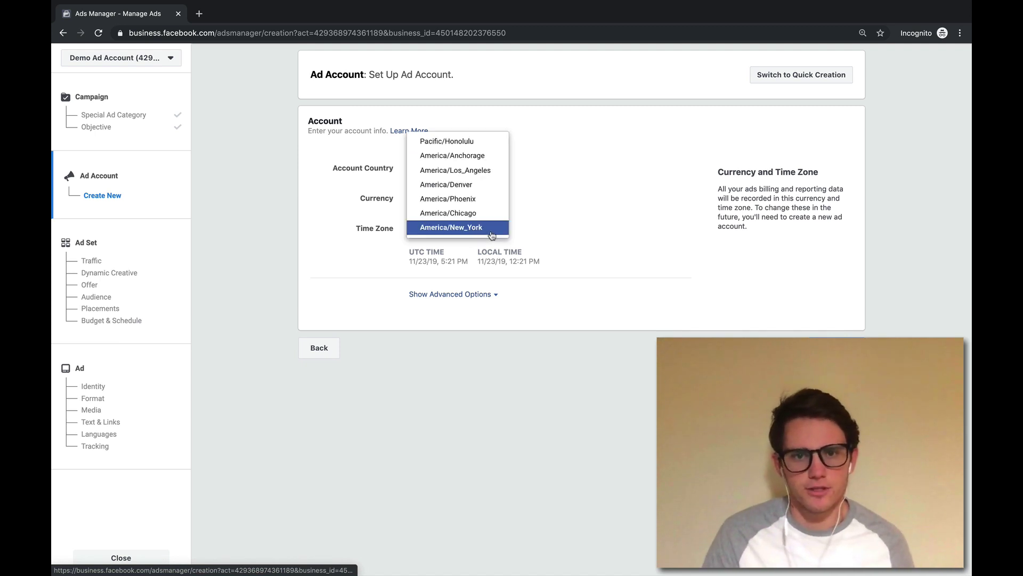
left_click(474, 176)
left_click(473, 177)
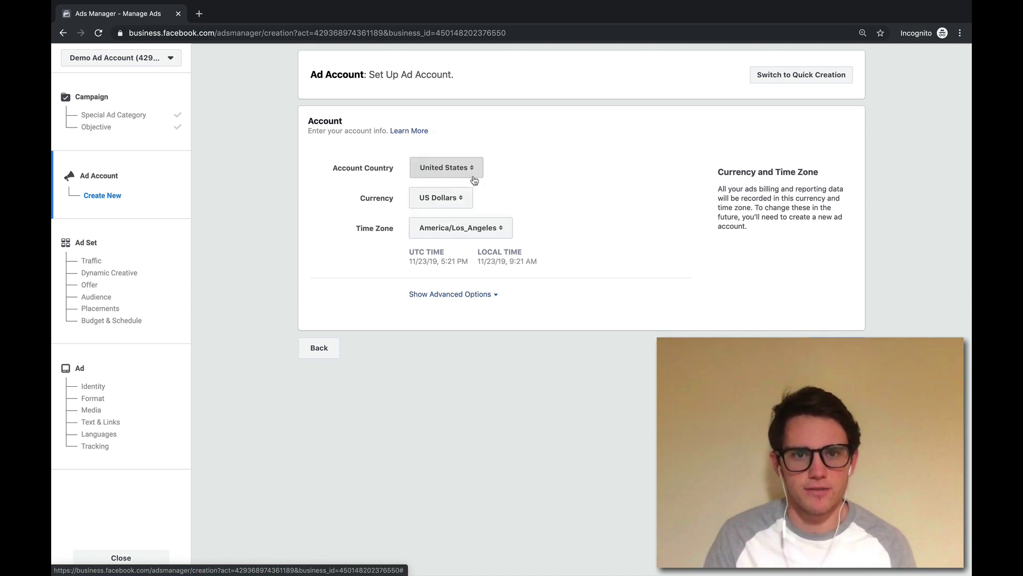
Set the ad account's time zone to America/Denver and continue to the ad set setup.
left_click(617, 207)
left_click(473, 232)
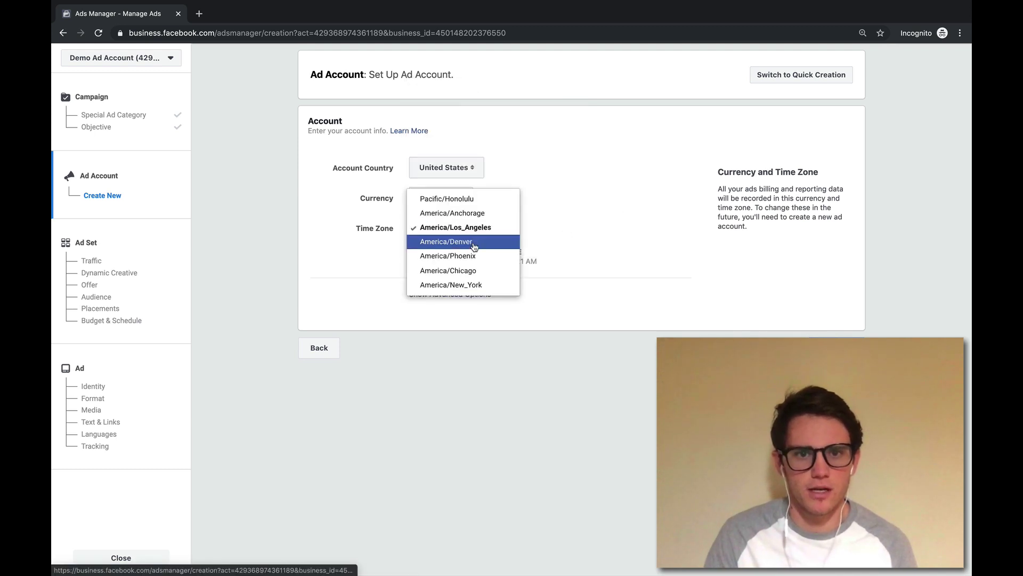
left_click(452, 242)
left_click(834, 347)
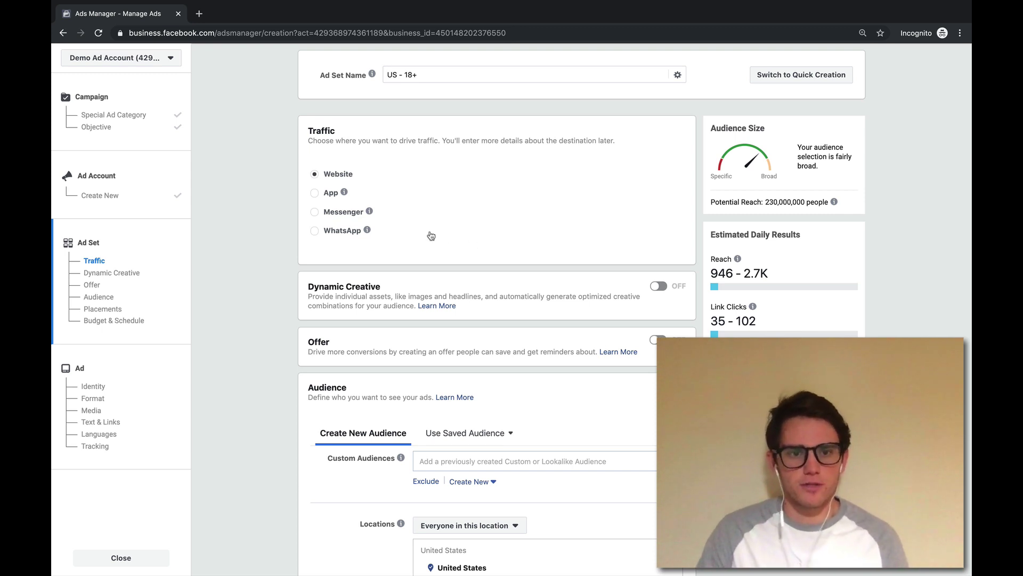
Examine the ad set's traffic destination choices and the Dynamic Creative and Offer descriptions.
scroll(430, 236, "down", 3)
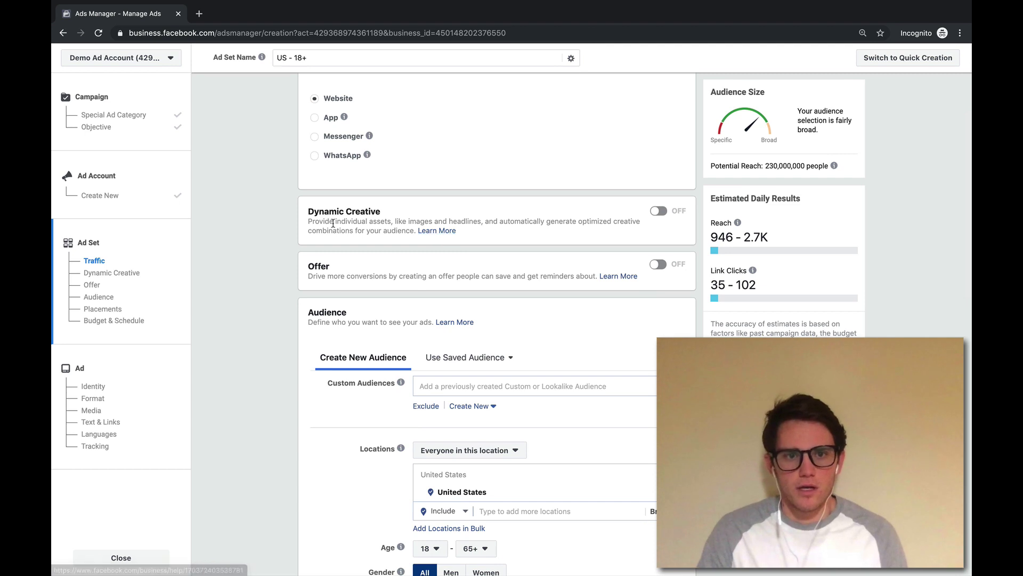
scroll(468, 207, "up", 3)
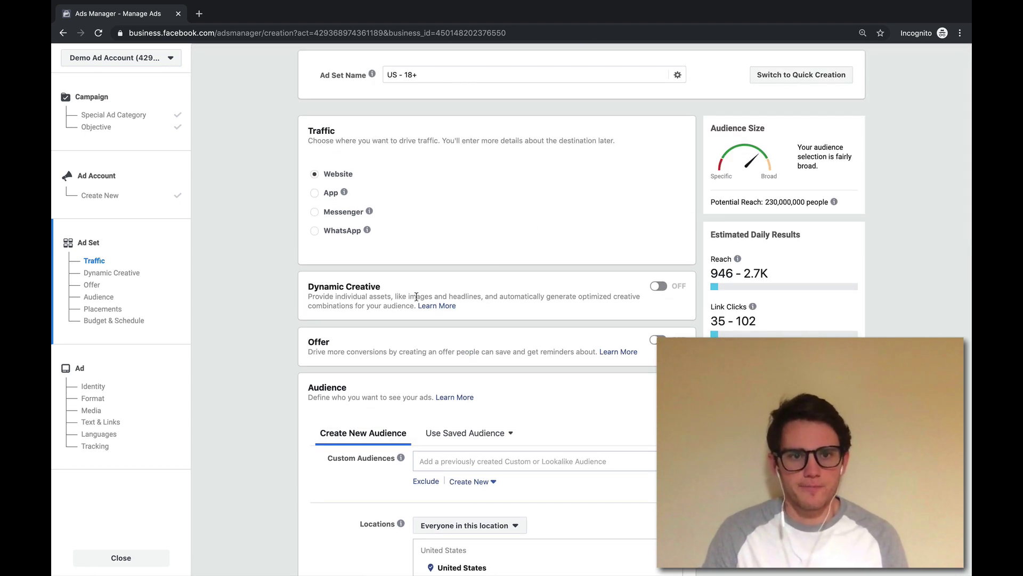
scroll(354, 299, "down", 3)
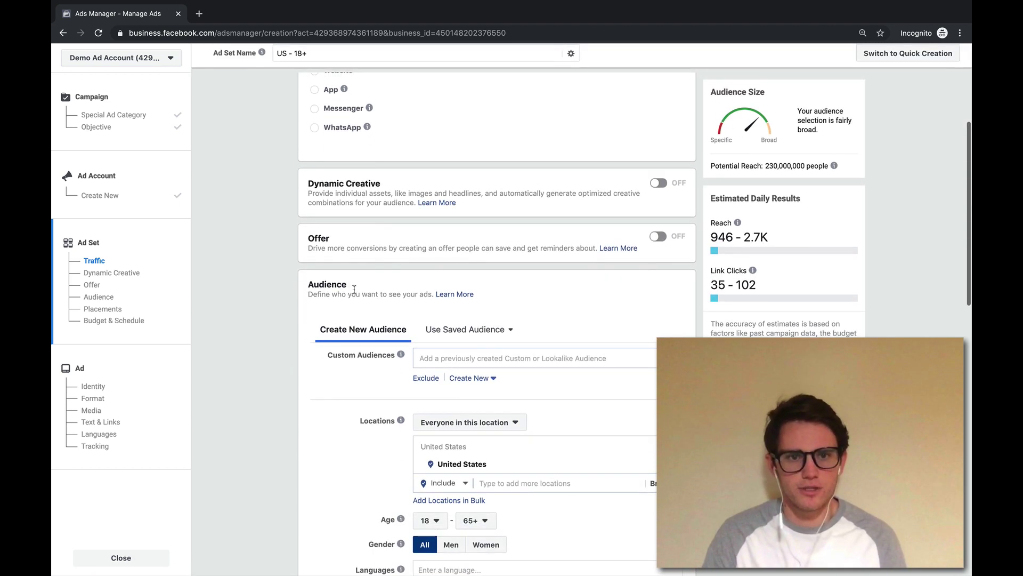
left_click_drag(306, 184, 427, 184)
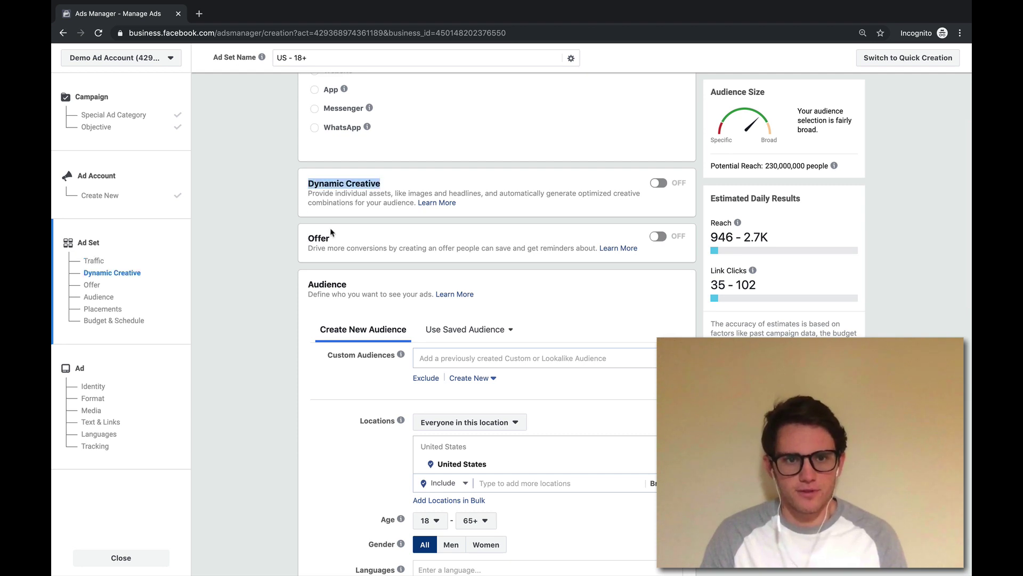
left_click_drag(332, 238, 301, 240)
left_click(269, 228)
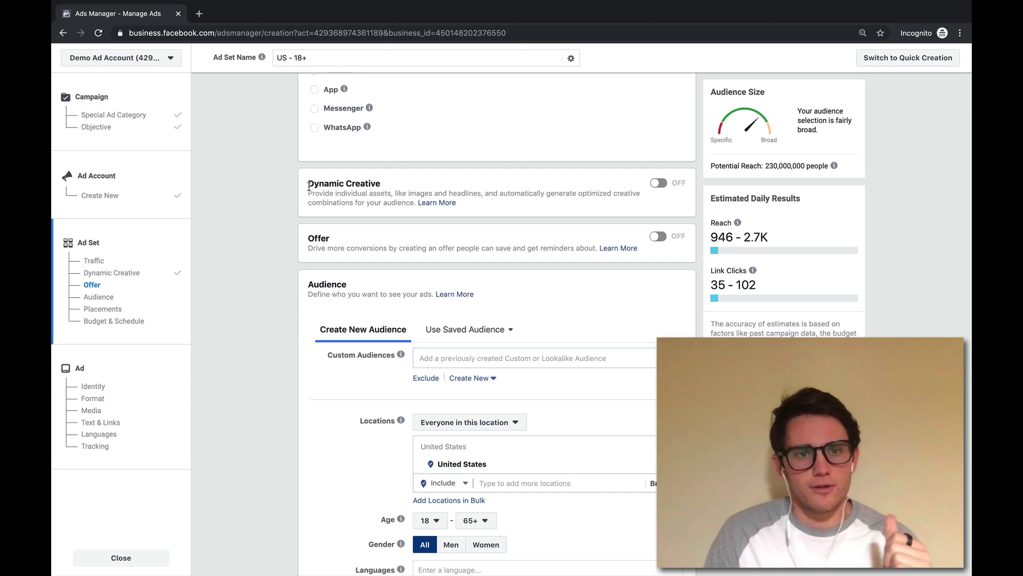
left_click_drag(308, 237, 416, 249)
left_click(310, 247)
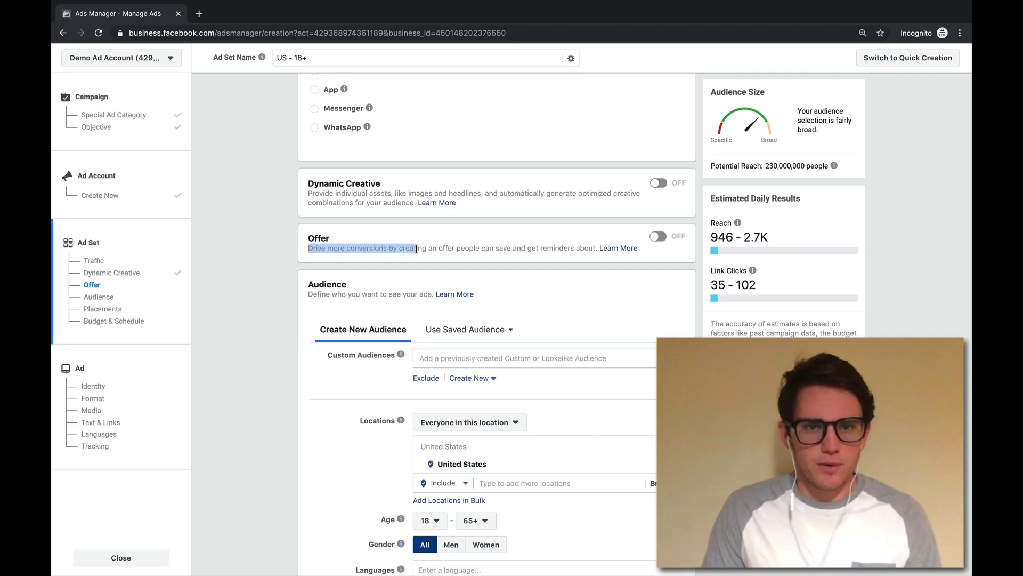
left_click(416, 249)
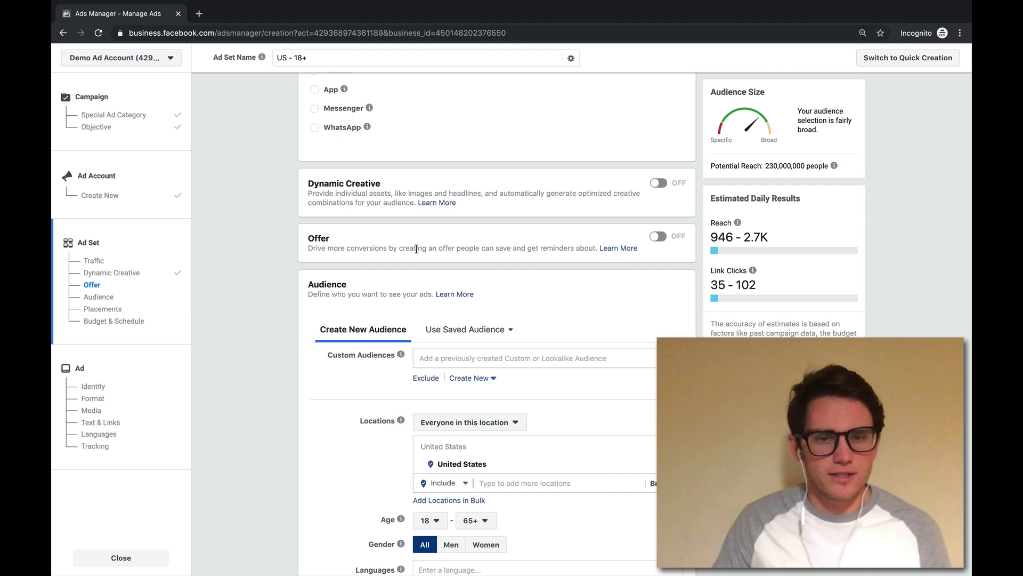
Look through the ad set form from the traffic destinations down to the audience and detailed targeting settings.
scroll(259, 172, "up", 2)
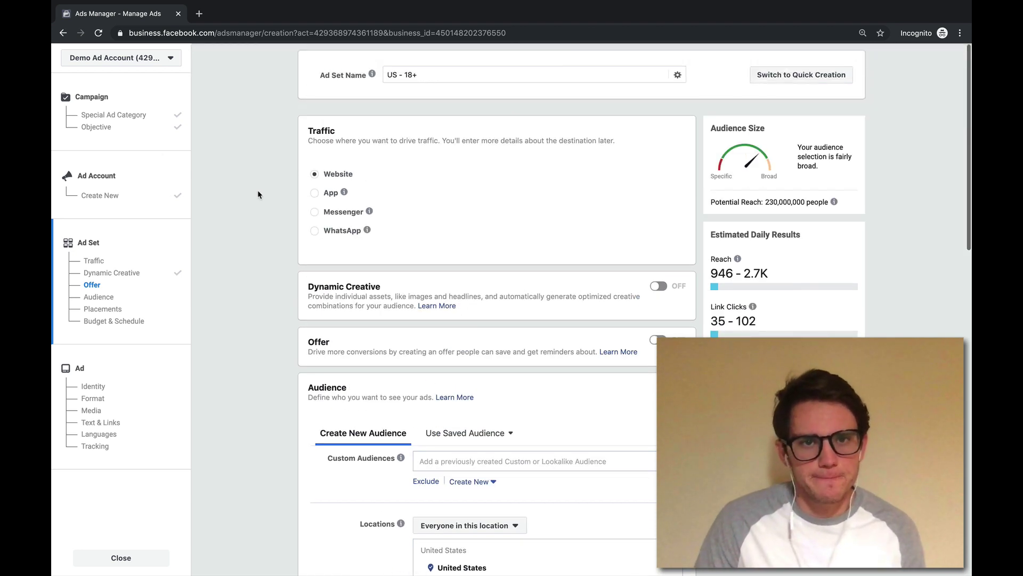
scroll(263, 216, "down", 3)
scroll(269, 266, "up", 1)
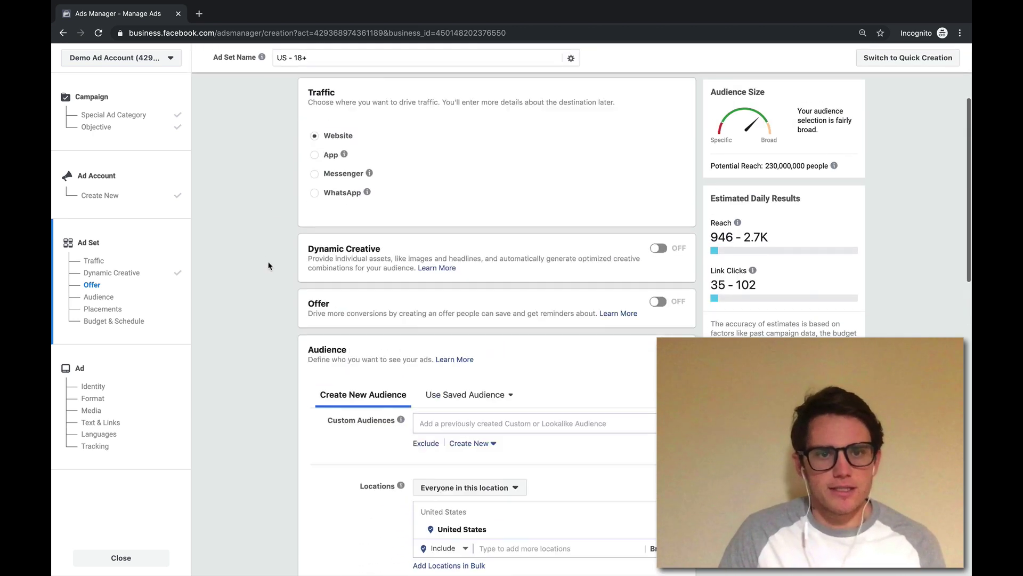
scroll(268, 266, "up", 1)
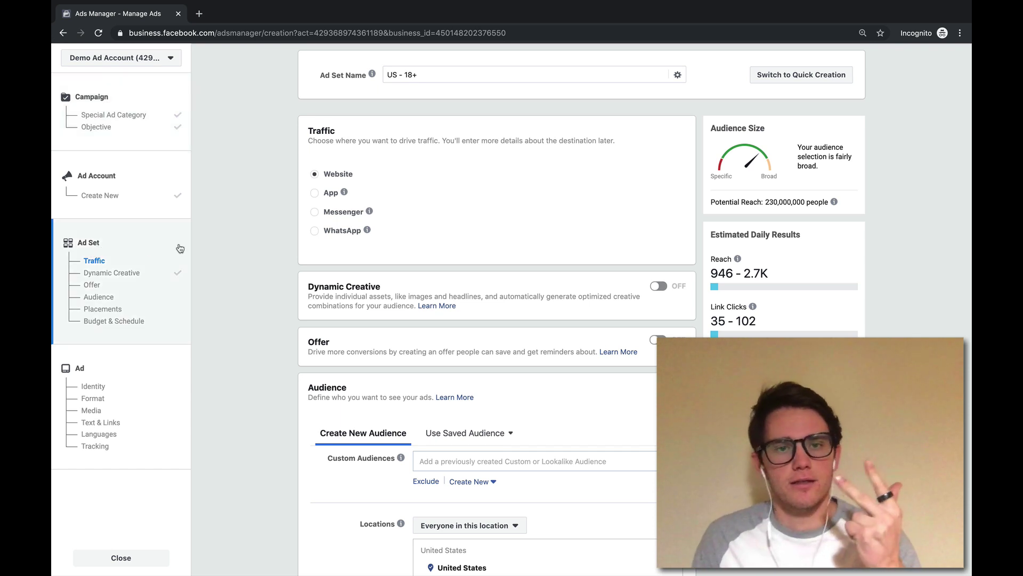
scroll(229, 347, "down", 5)
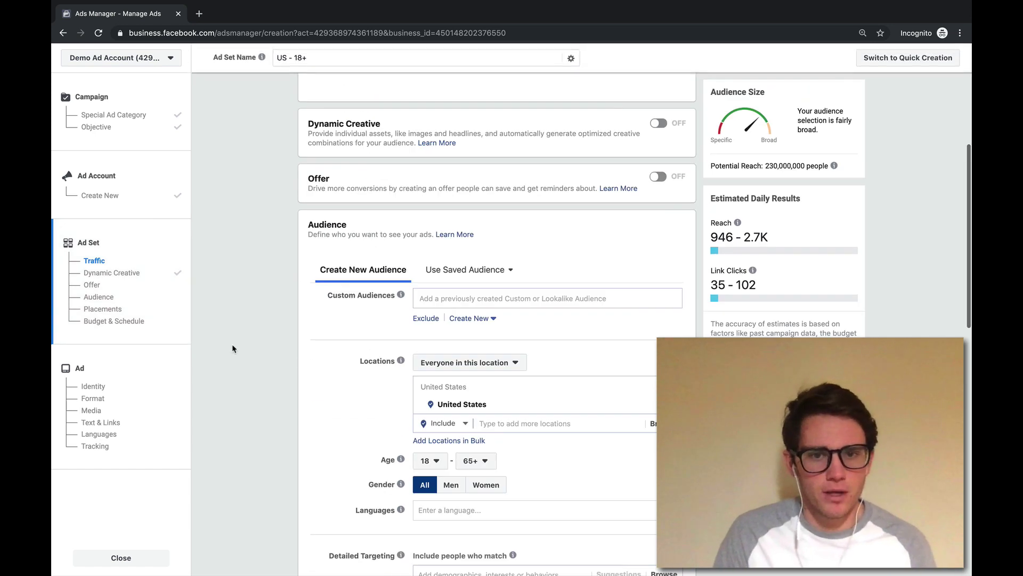
scroll(255, 327, "down", 3)
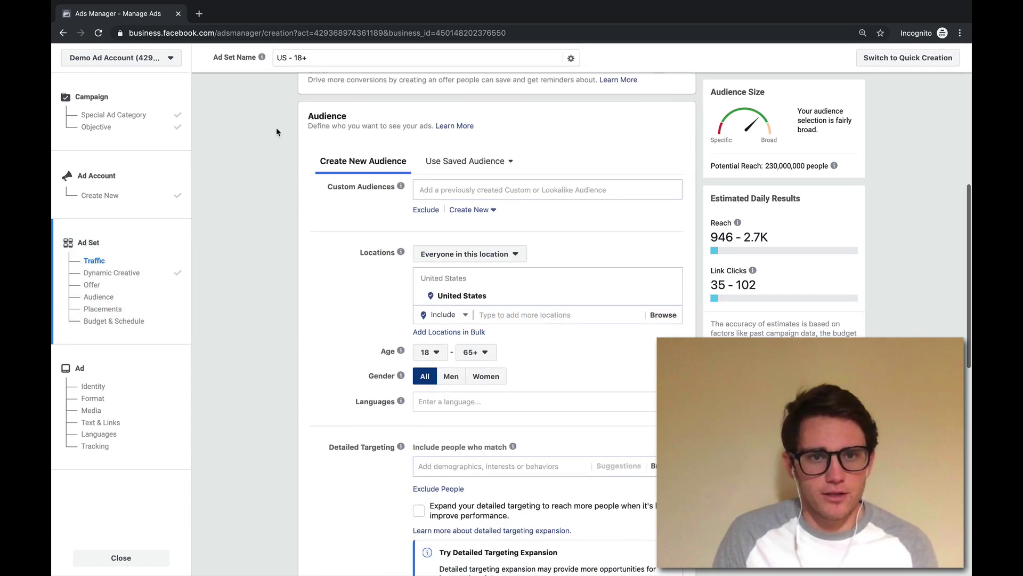
scroll(275, 133, "down", 10)
scroll(272, 134, "up", 12)
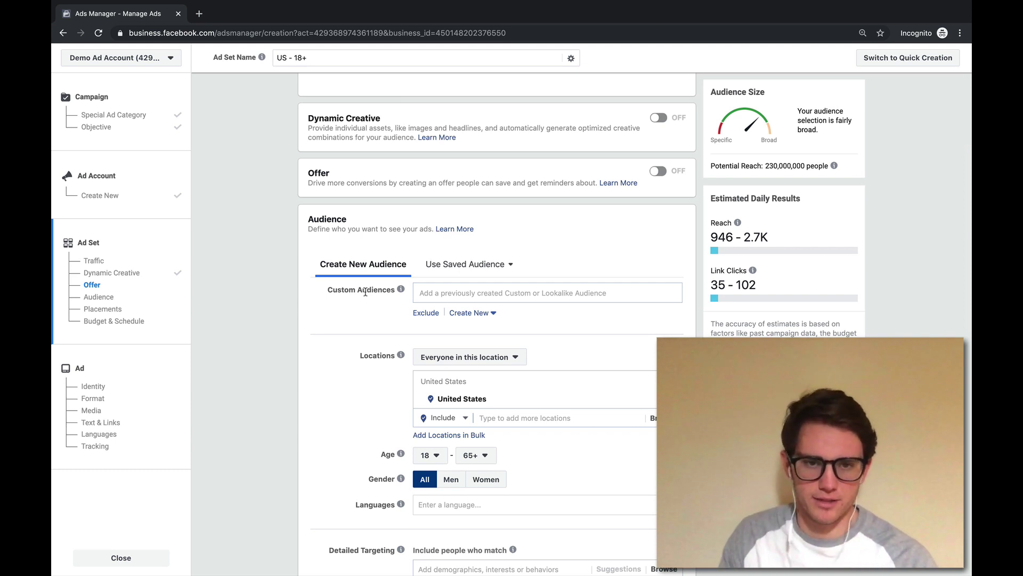
Check which existing custom and lookalike audiences can be added to the ad set.
left_click(469, 293)
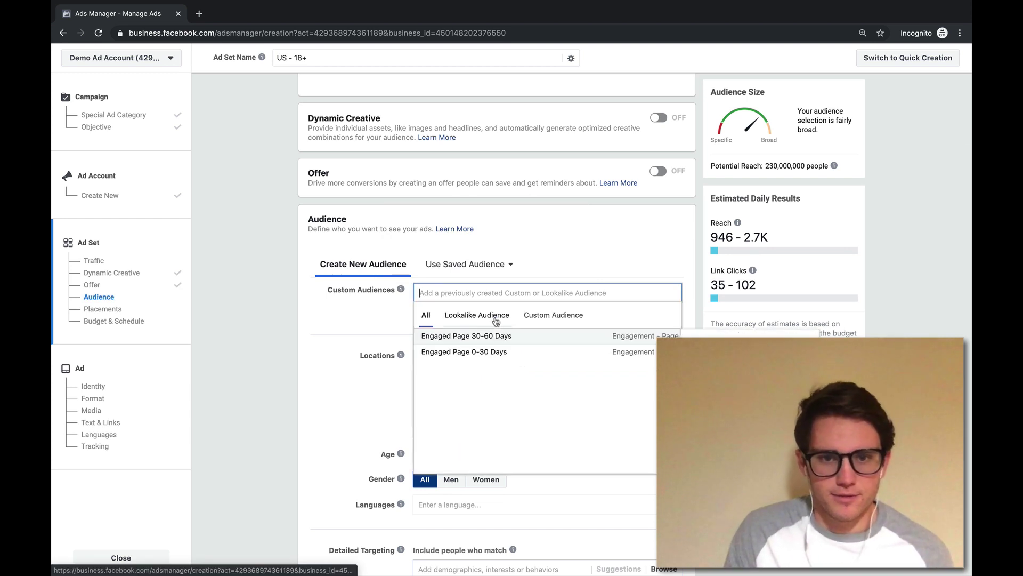
left_click(352, 320)
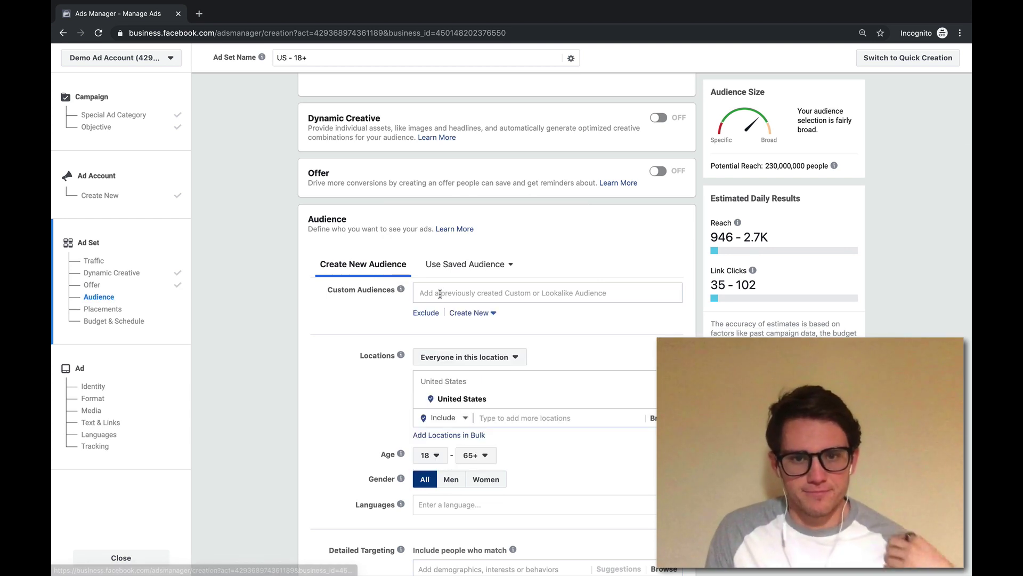
left_click(440, 294)
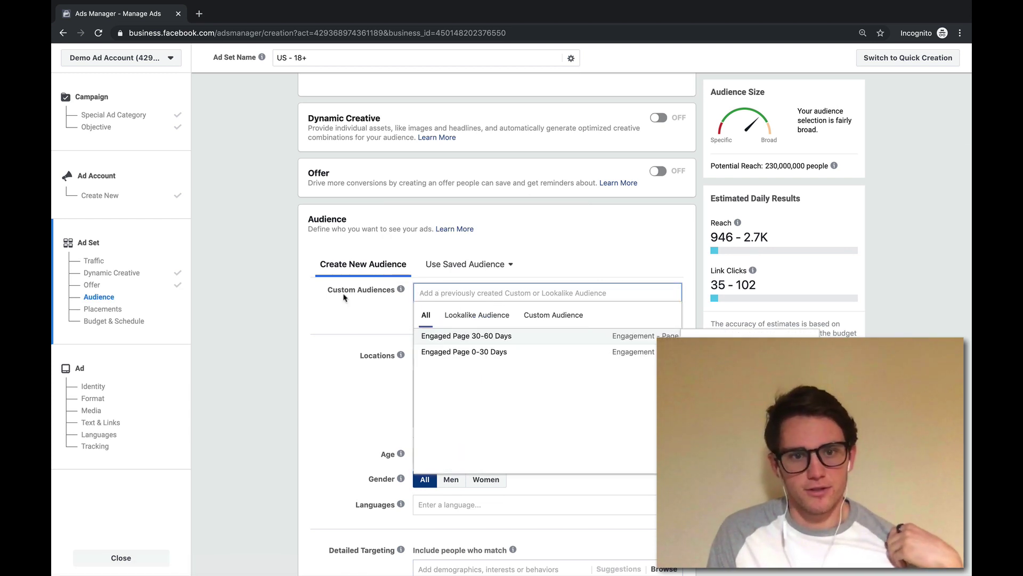
left_click(350, 315)
scroll(373, 312, "down", 1)
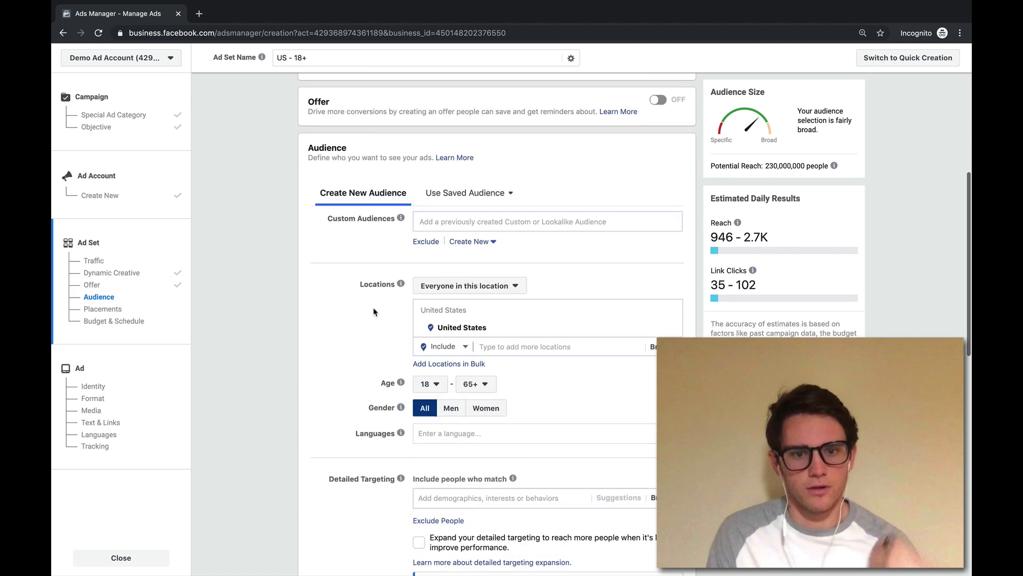
scroll(374, 311, "up", 1)
Review the custom audience sources and customer list options, view the Mailchimp import, and cancel it.
left_click(469, 334)
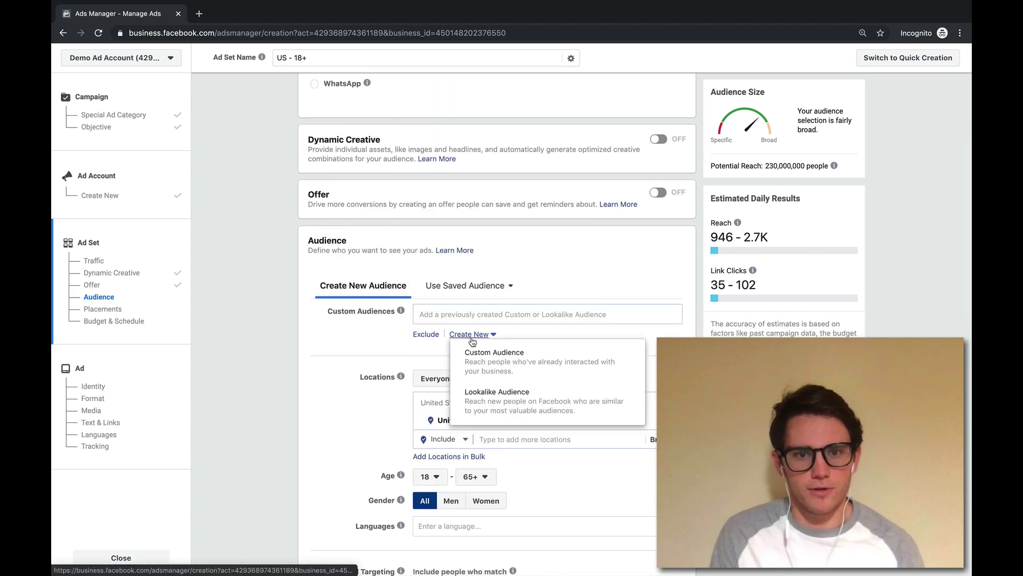
left_click(488, 366)
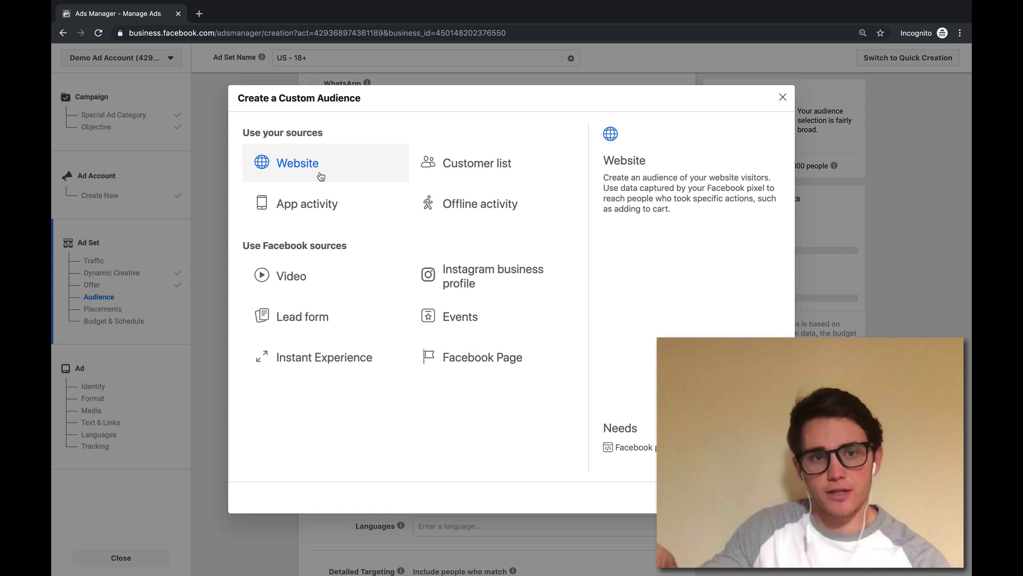
left_click(477, 177)
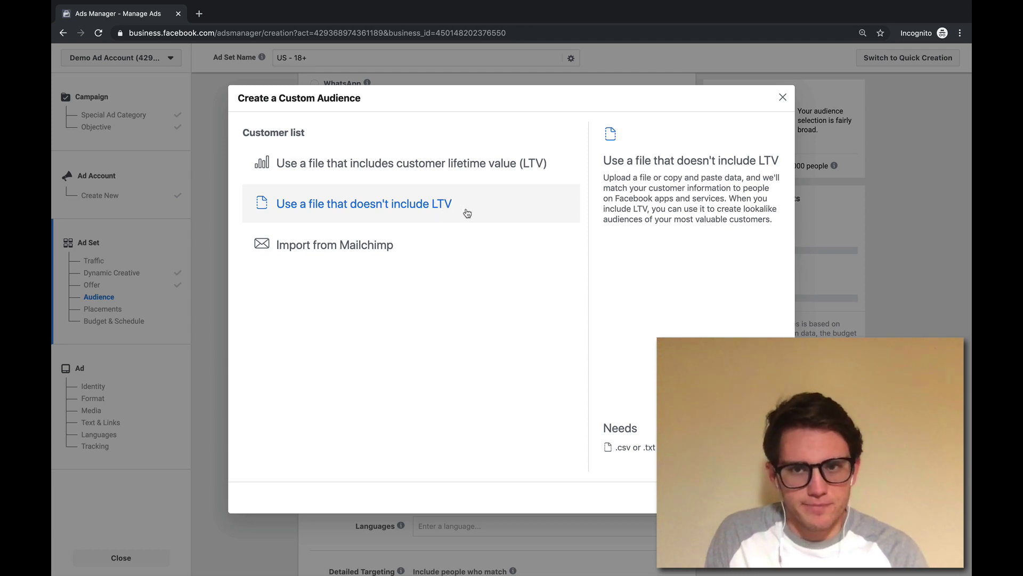
left_click(315, 255)
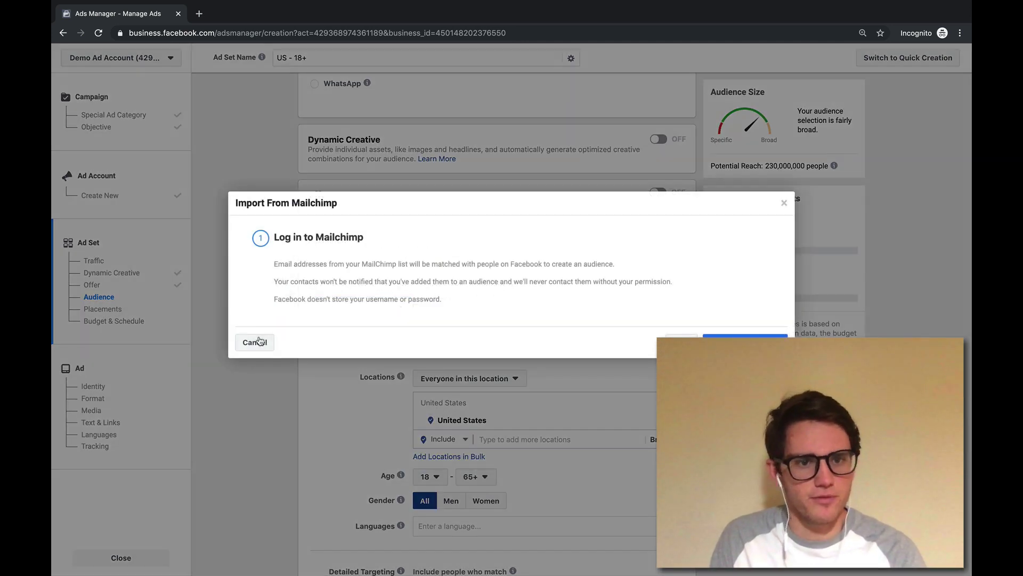
left_click(266, 346)
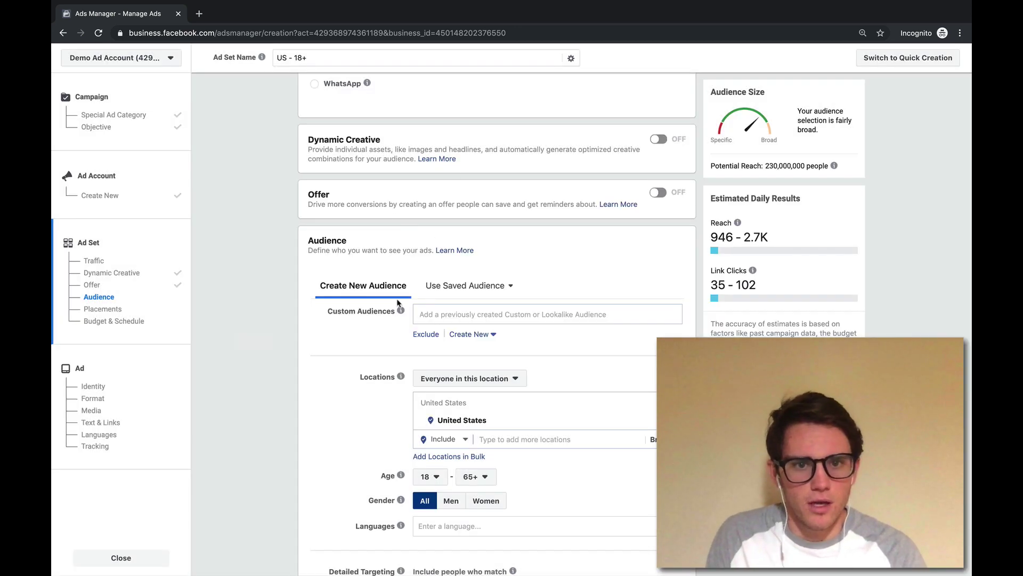
Start a customer list custom audience from a file that doesn't include LTV, and accept the Custom Audience terms.
left_click(476, 338)
left_click(482, 355)
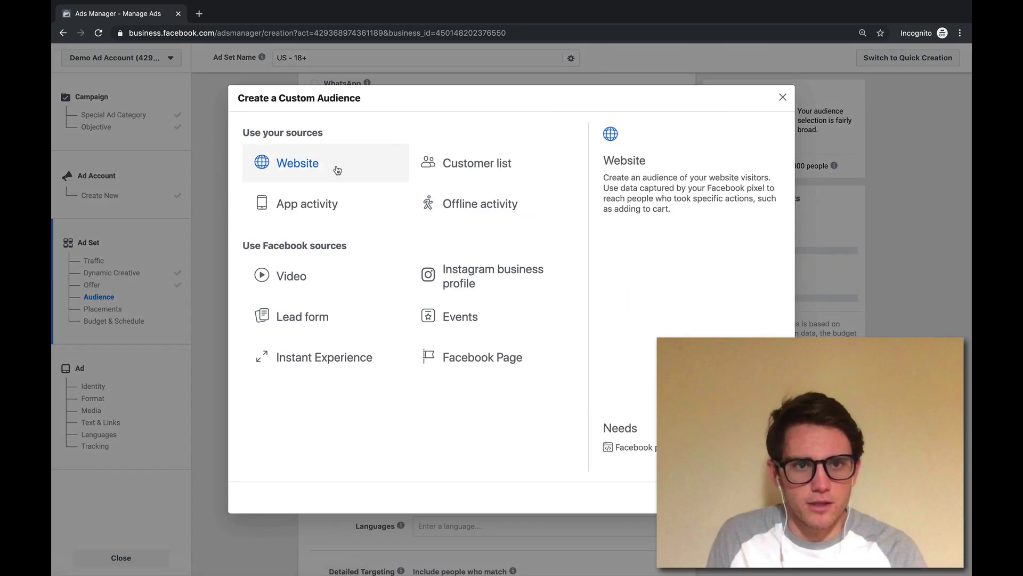
left_click(474, 163)
left_click(379, 208)
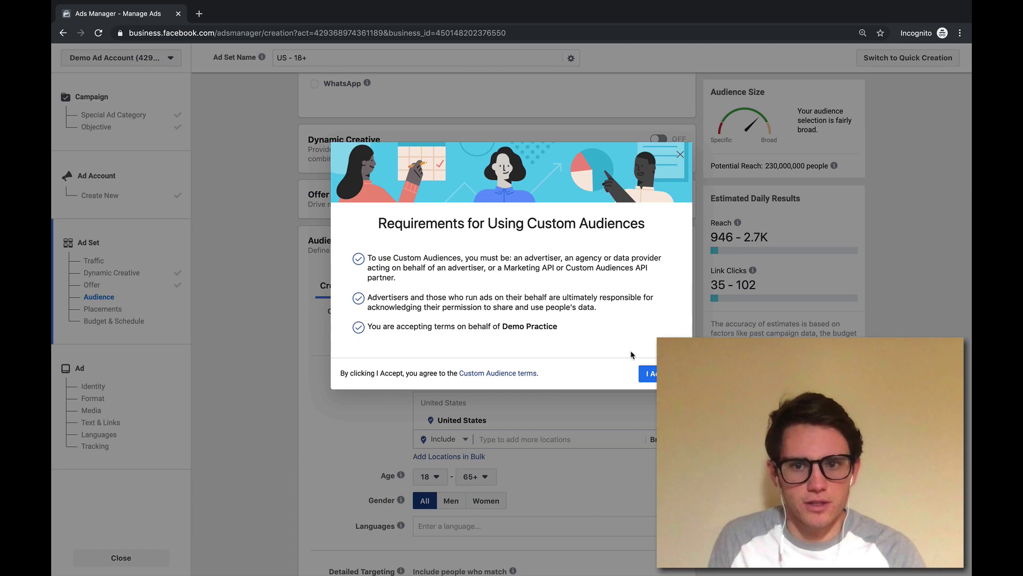
left_click(648, 373)
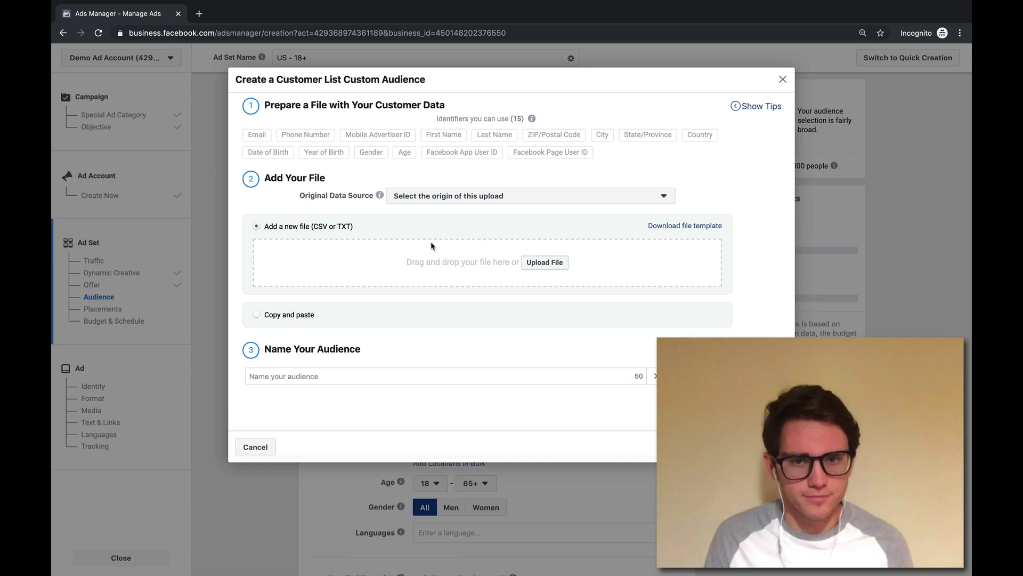
Review the customer list form's file upload and audience naming sections, and return to the custom audience sources.
double_click(323, 228)
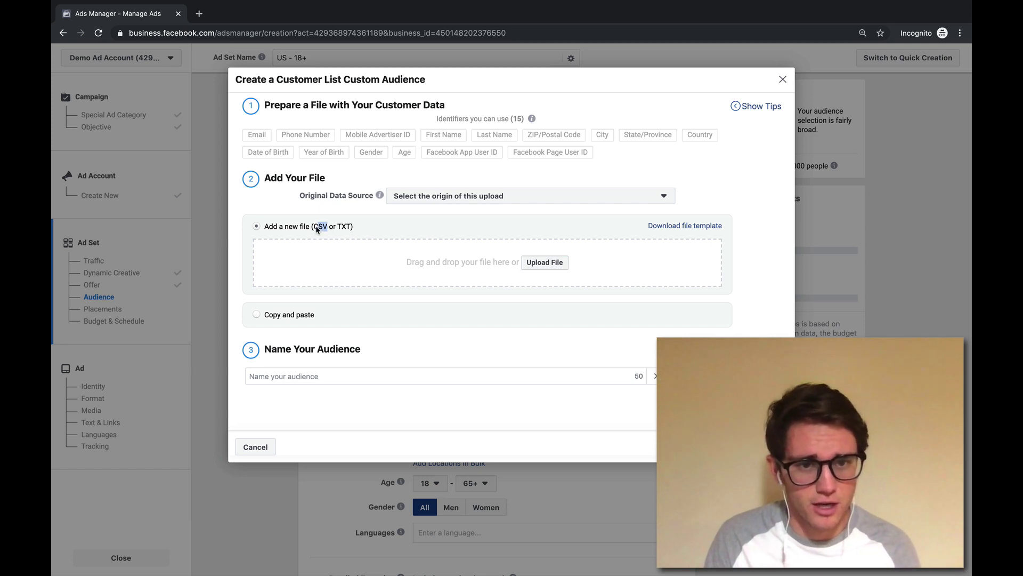
left_click(411, 234)
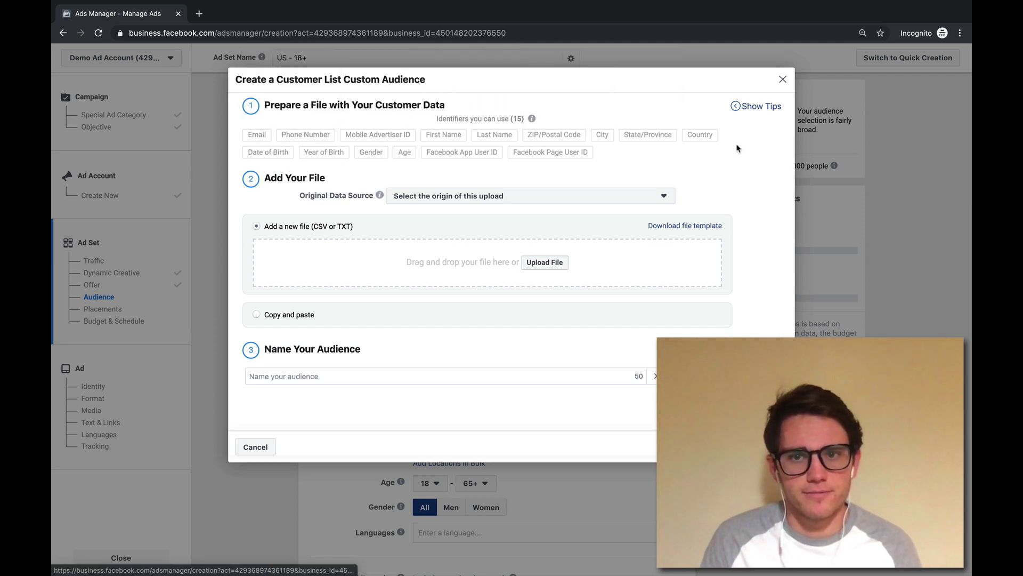
left_click(397, 374)
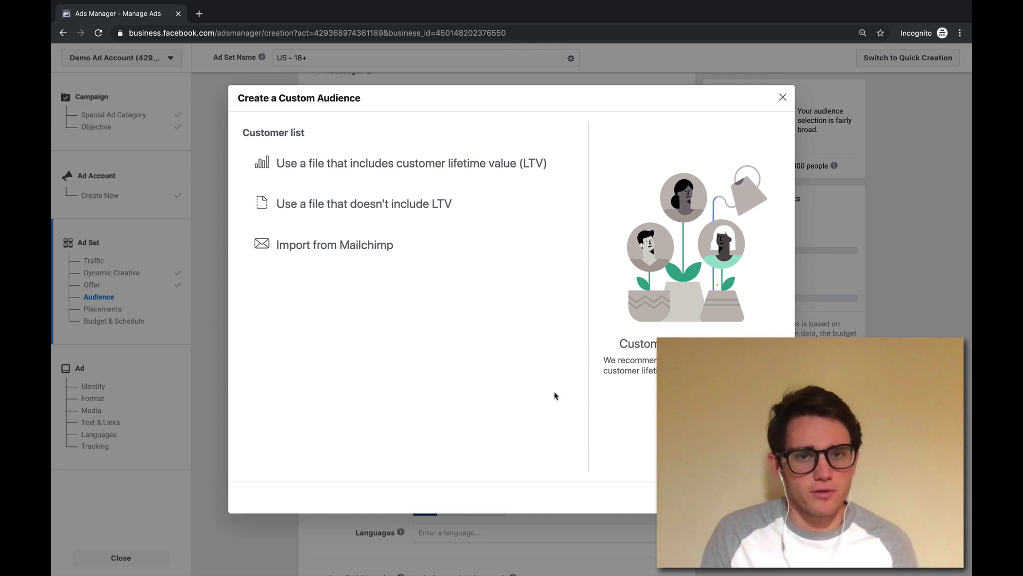
left_click(426, 204)
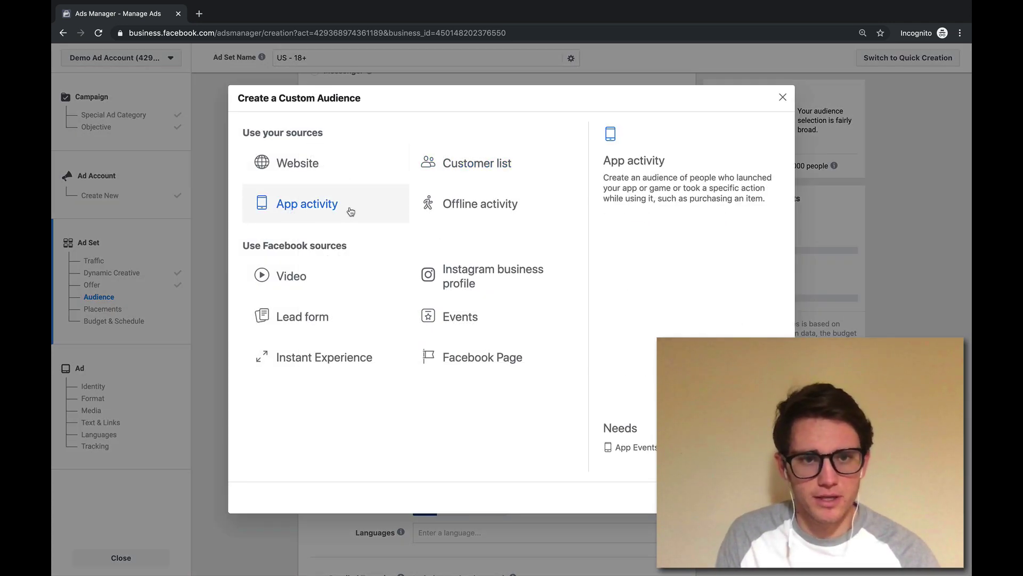
Open a new offline activity custom audience and review its interaction criteria and offline event set selection.
left_click(530, 215)
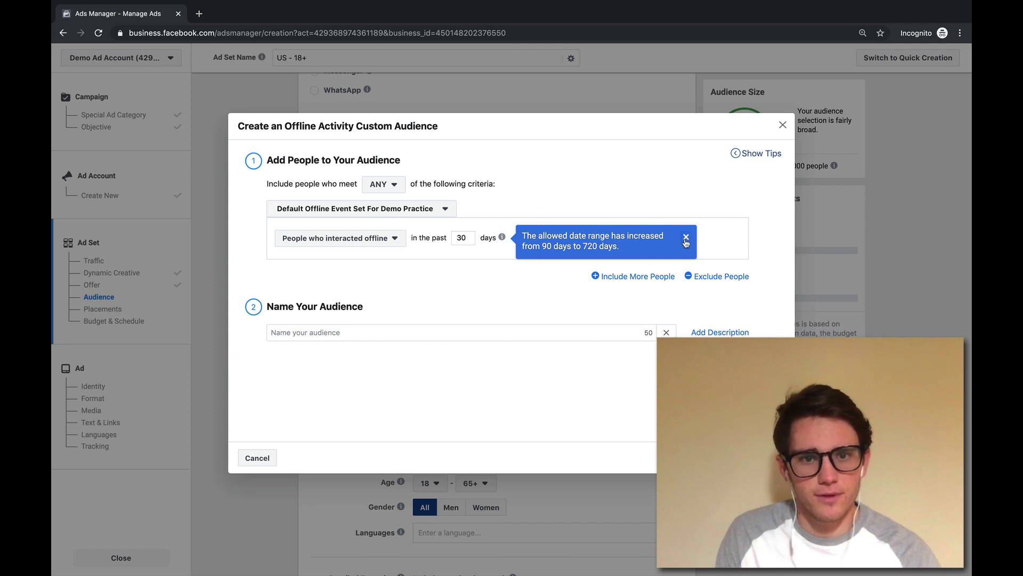
left_click(686, 241)
left_click(379, 244)
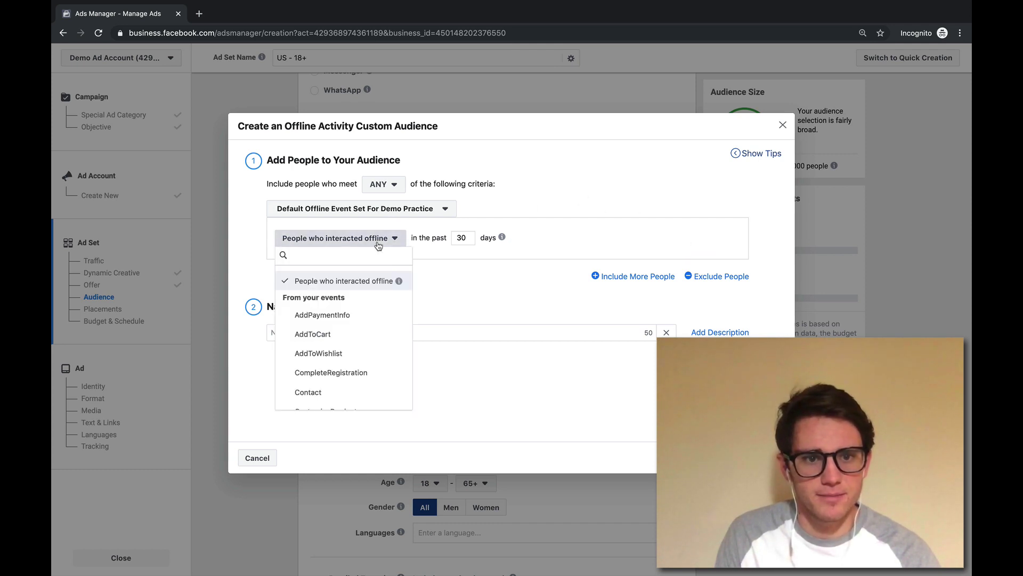
left_click(288, 239)
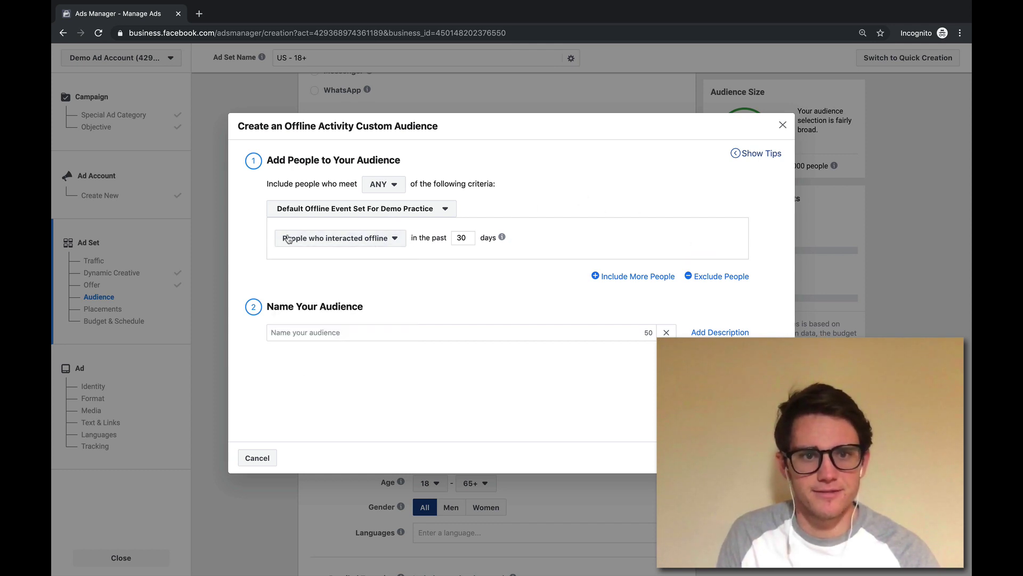
left_click(376, 211)
left_click(375, 211)
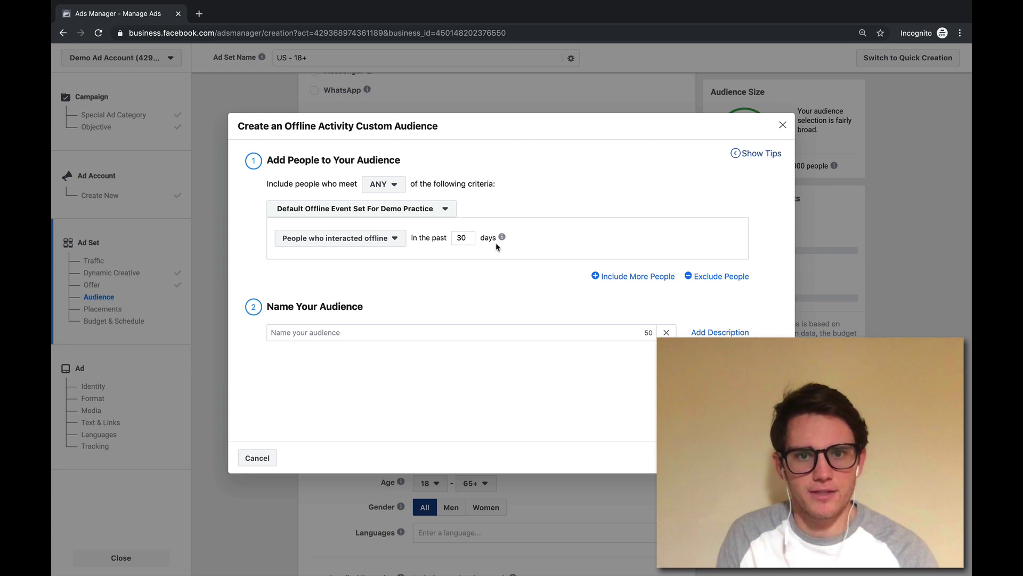
Review the offline activity audience's retention period, offline event set and interaction event types, and return to the custom audience sources.
mouse_move(505, 241)
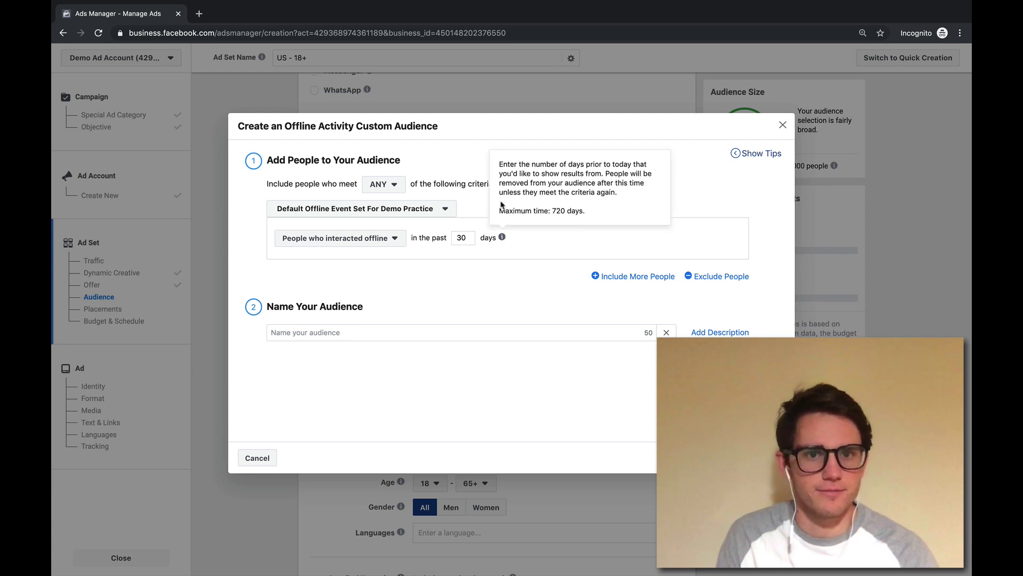
left_click(438, 213)
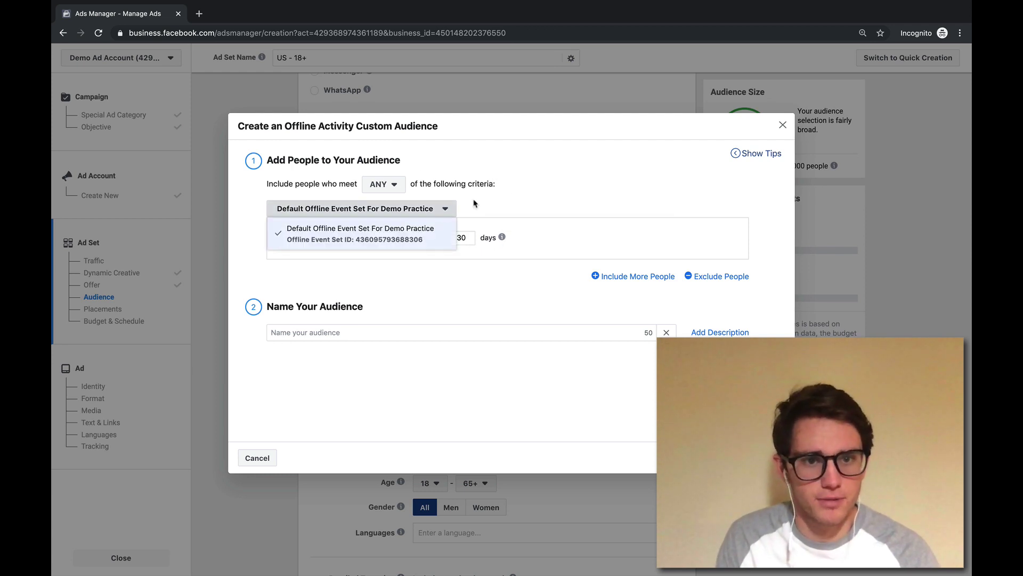
left_click(536, 194)
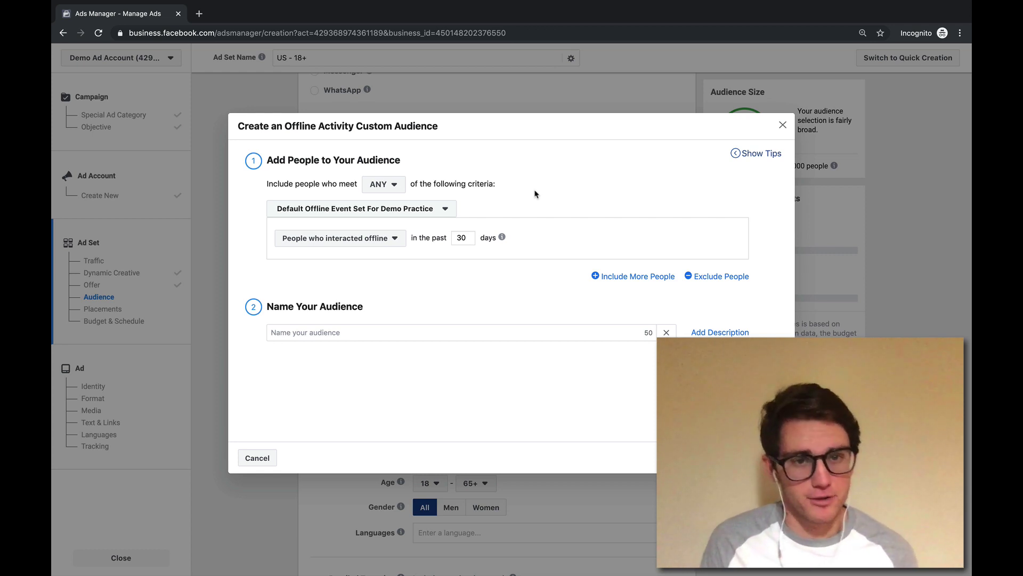
left_click(395, 237)
scroll(374, 334, "down", 5)
scroll(373, 330, "up", 5)
scroll(373, 330, "down", 5)
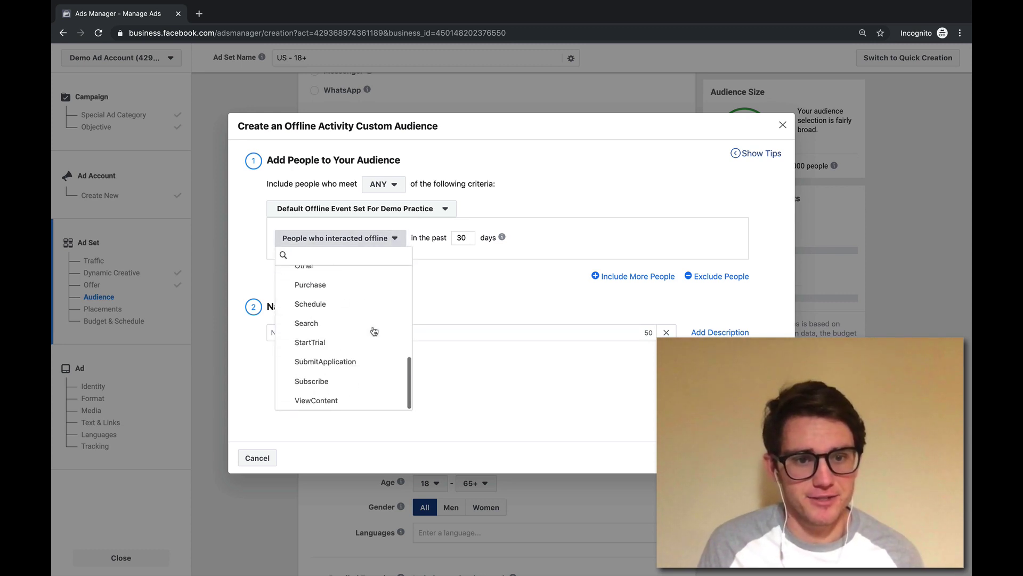
scroll(373, 330, "up", 5)
left_click(599, 212)
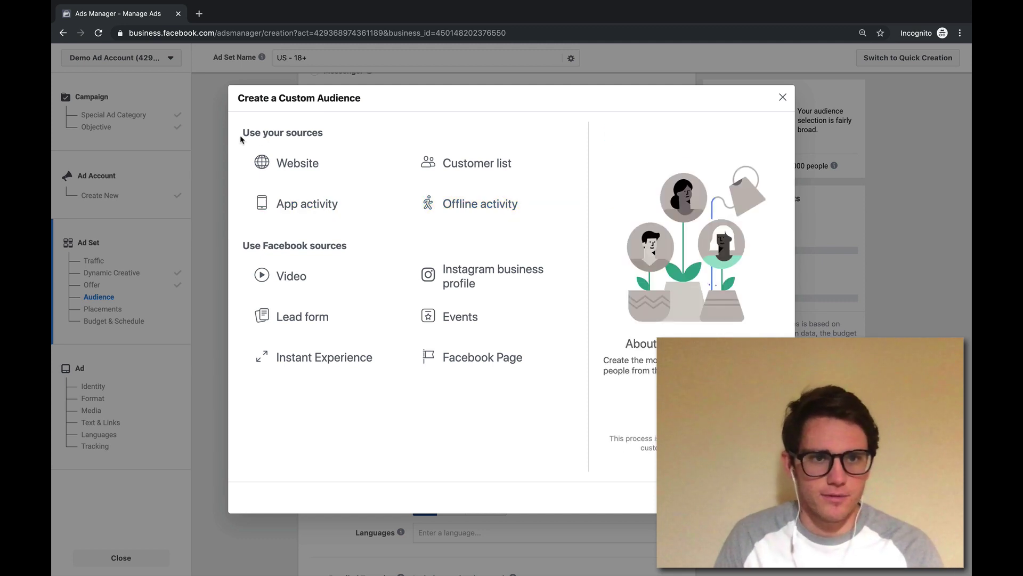
Review the groups of own sources and Facebook sources available for a custom audience.
mouse_move(241, 135)
left_mouse_down()
mouse_move(324, 137)
mouse_move(250, 134)
left_mouse_up()
left_click_drag(311, 246, 352, 248)
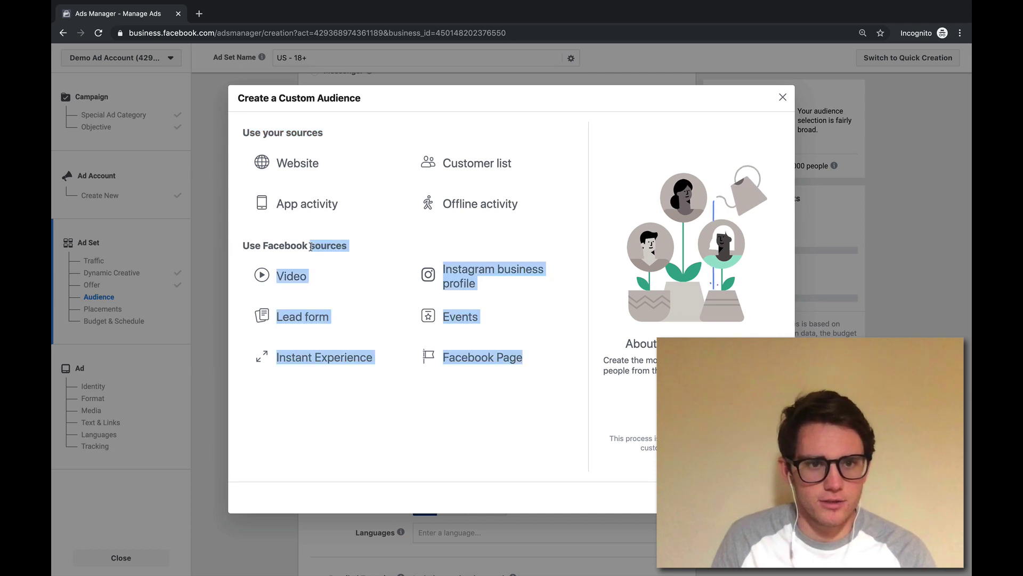
left_click(354, 255)
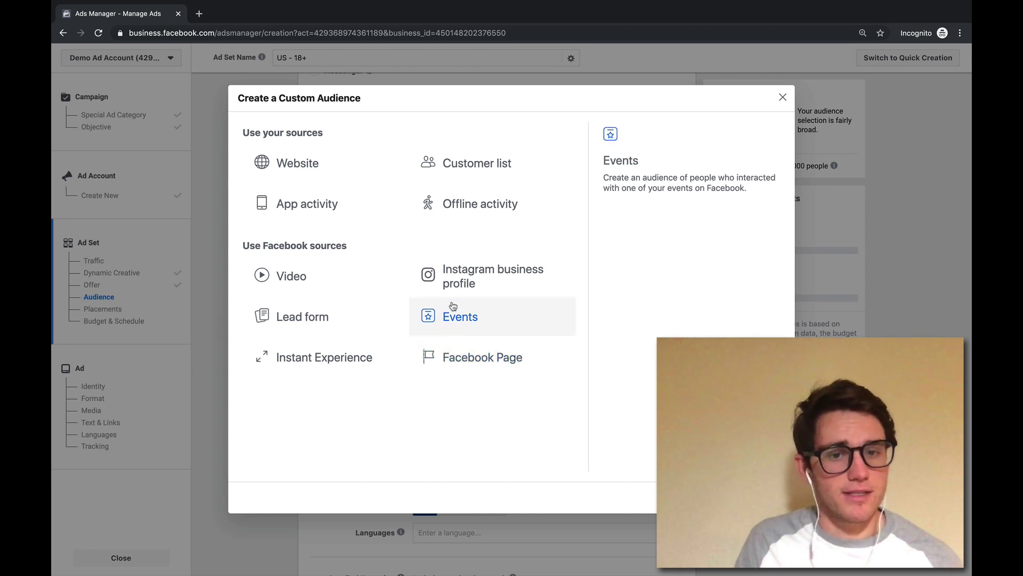
Start a Facebook Page custom audience of everyone who engaged with the Demo Practice page in the past 30 days.
left_click(508, 357)
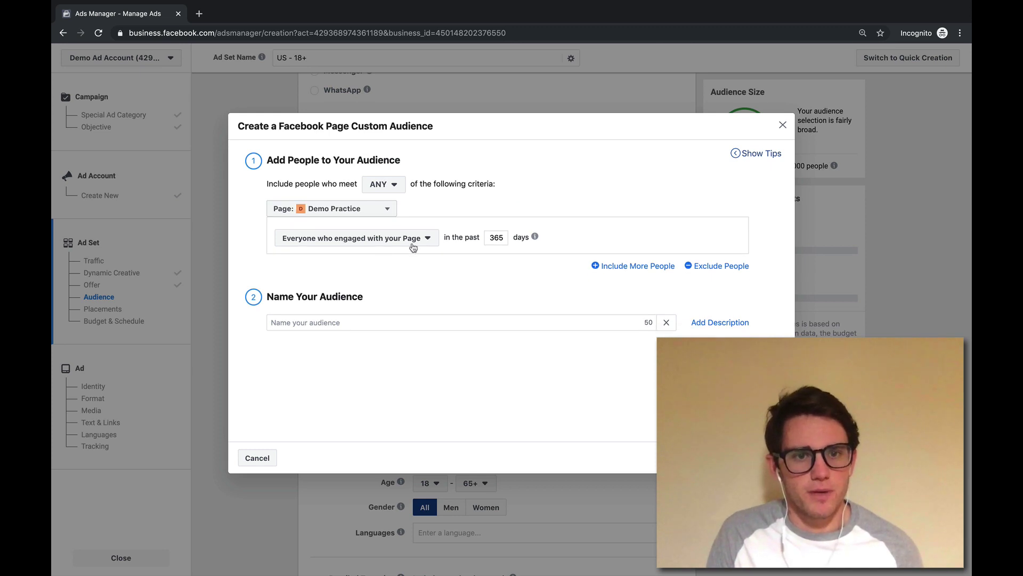
left_click(496, 238)
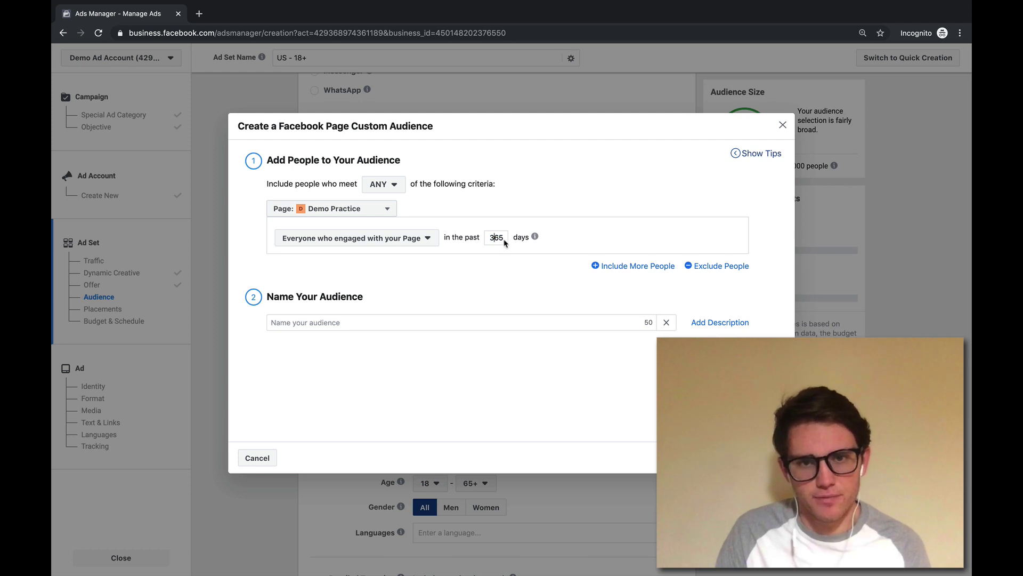
type("30")
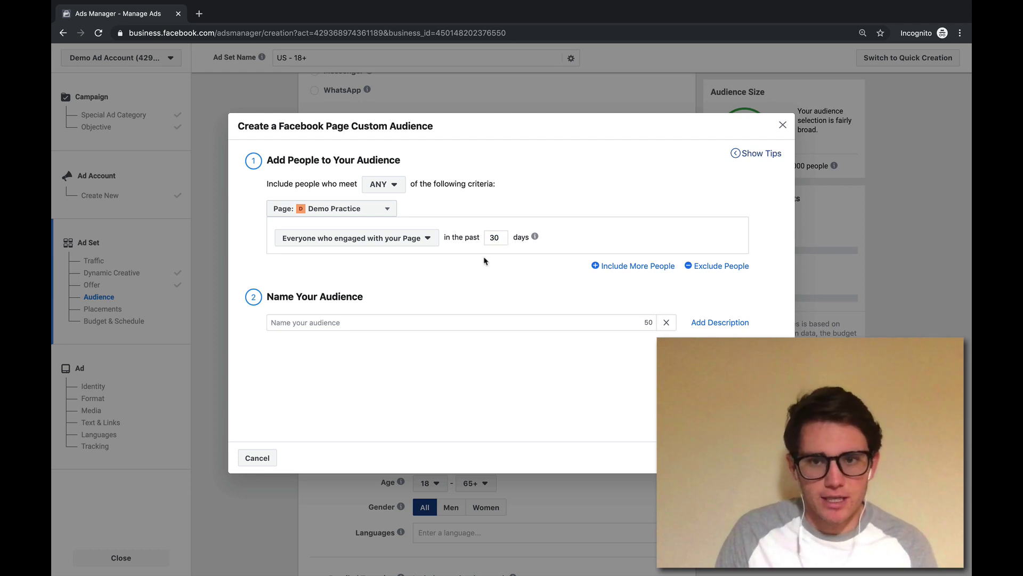
Name the Page audience Engaged_Page_30_Days, create it, and close the confirmation.
left_click(339, 322)
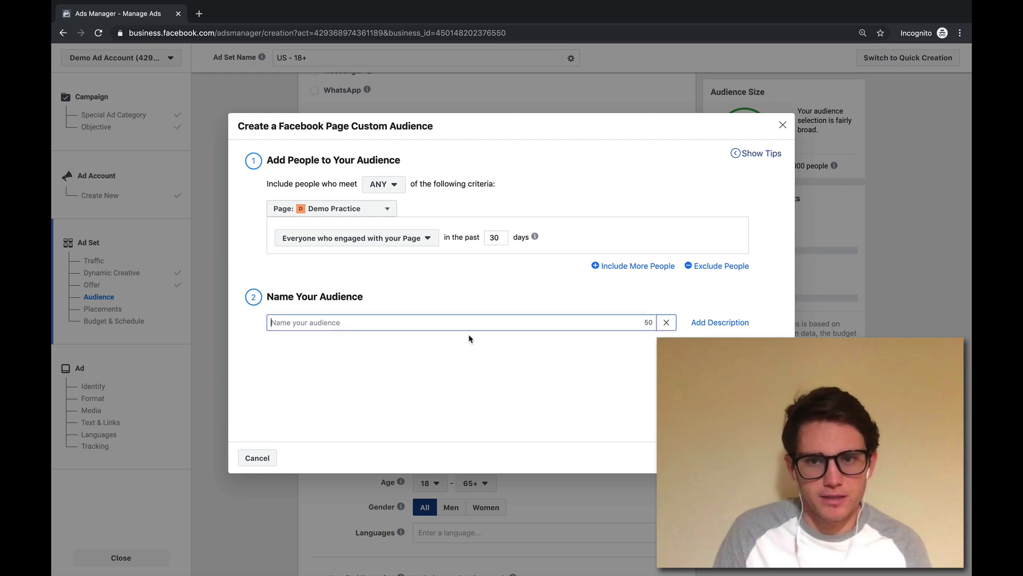
type("Engaged Page")
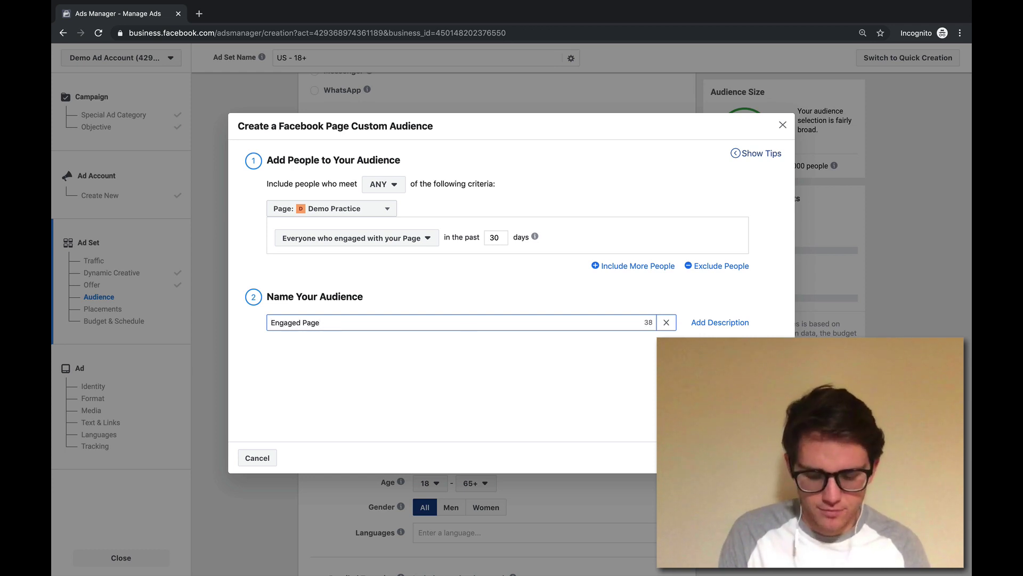
type("_30")
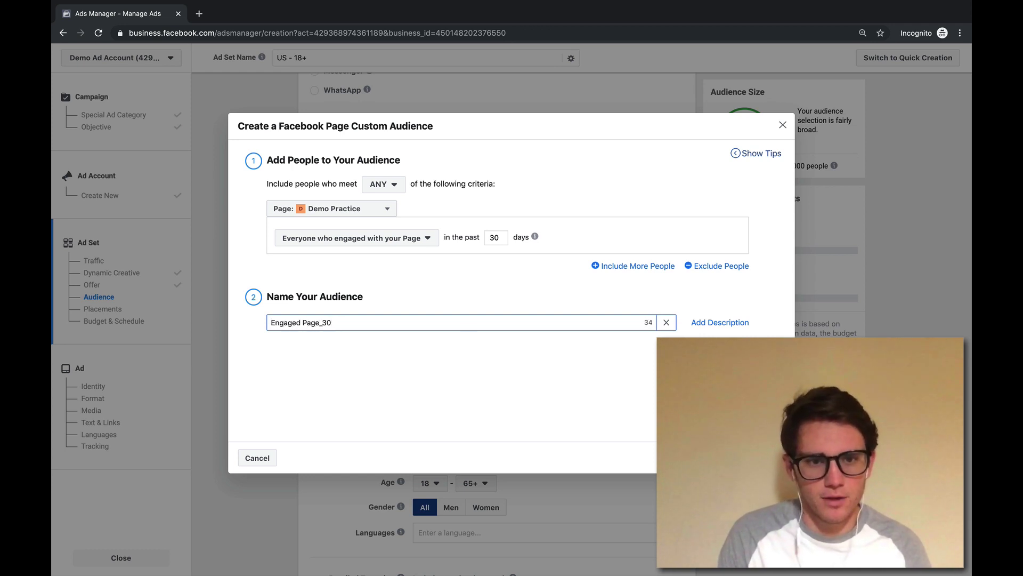
key("BackSpace")
type("_Days")
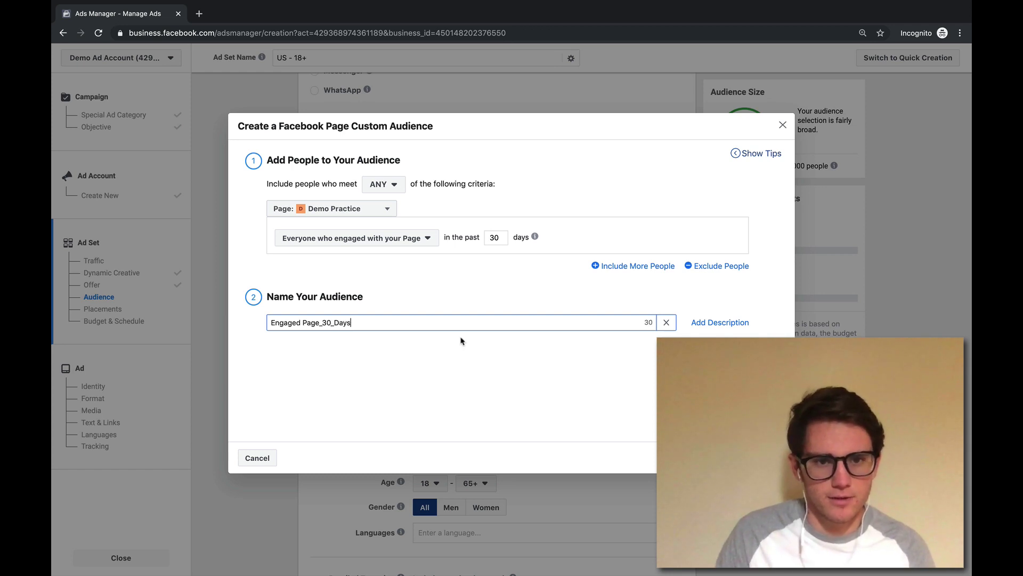
left_click(302, 323)
key("BackSpace")
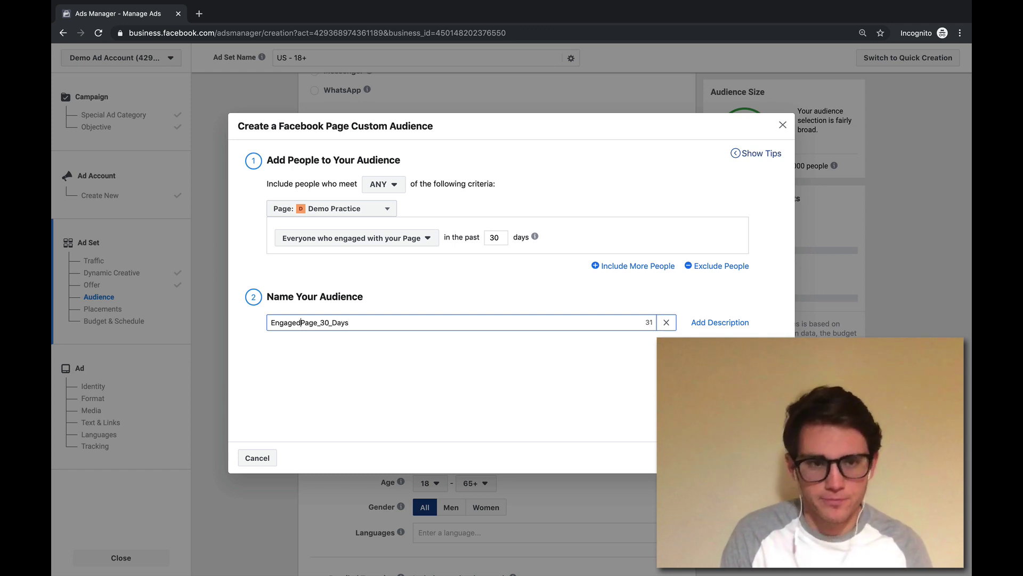
type("_")
left_click(441, 349)
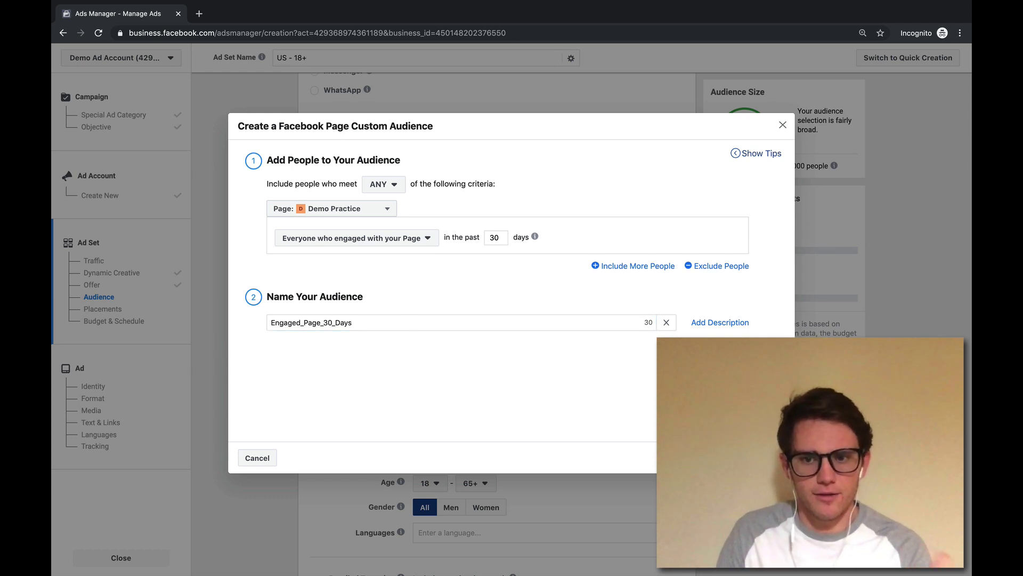
left_click(757, 458)
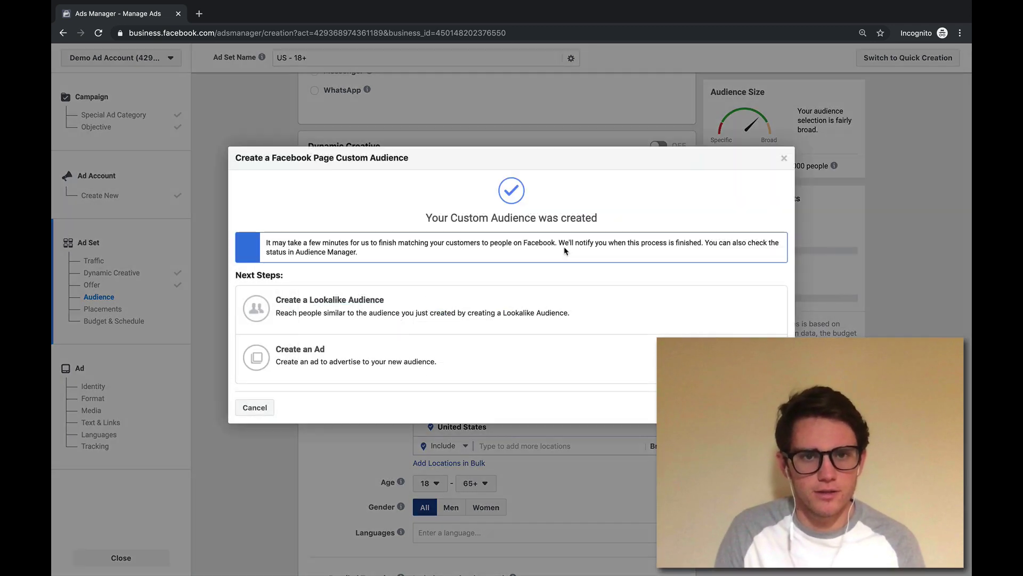
key("Escape")
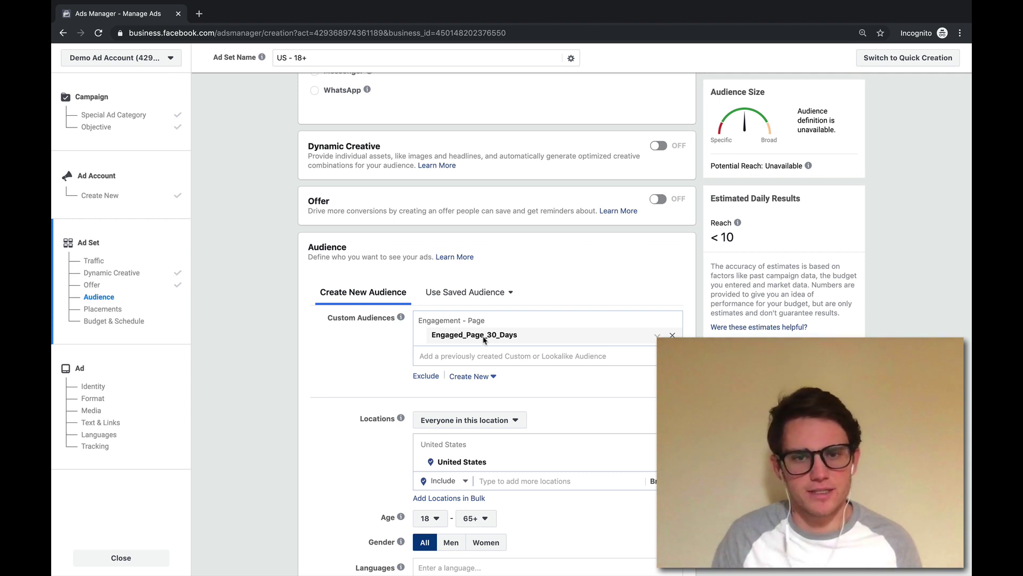
Start an Instagram business profile custom audience of everyone who engaged with the business in the past 30 days.
scroll(472, 379, "down", 1)
left_click(469, 368)
left_click(485, 388)
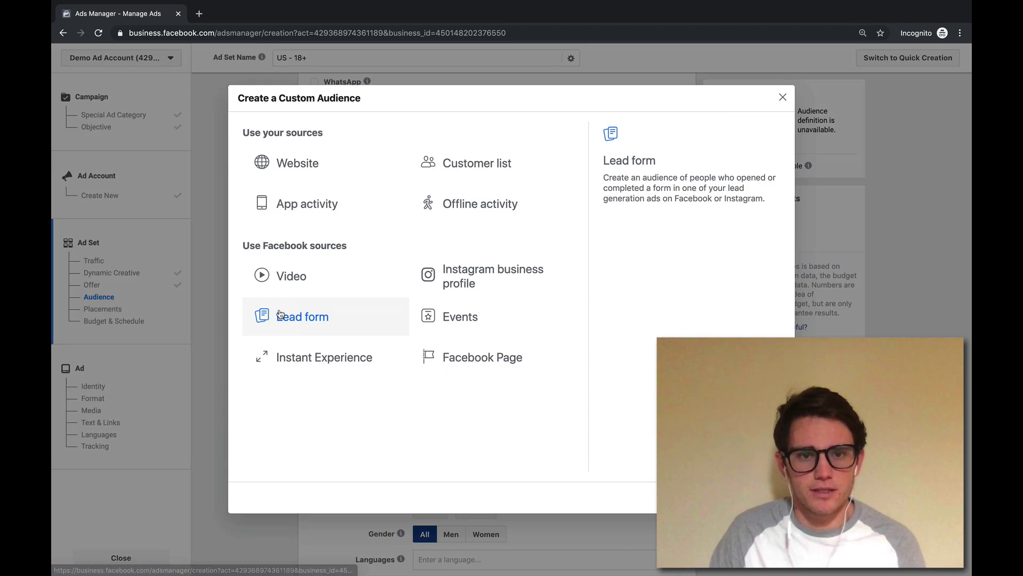
left_click(490, 274)
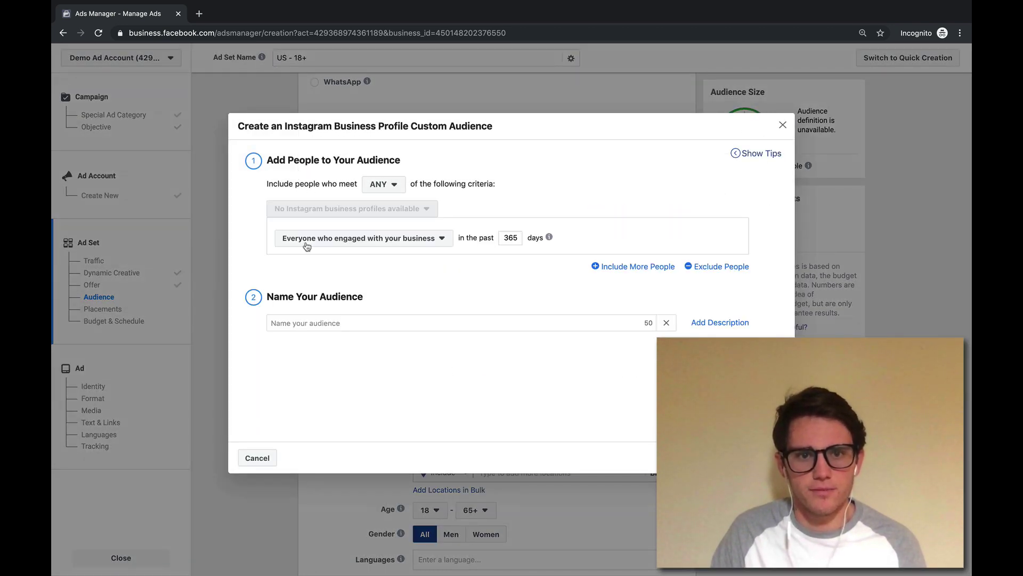
left_click_drag(528, 239, 504, 239)
type("30")
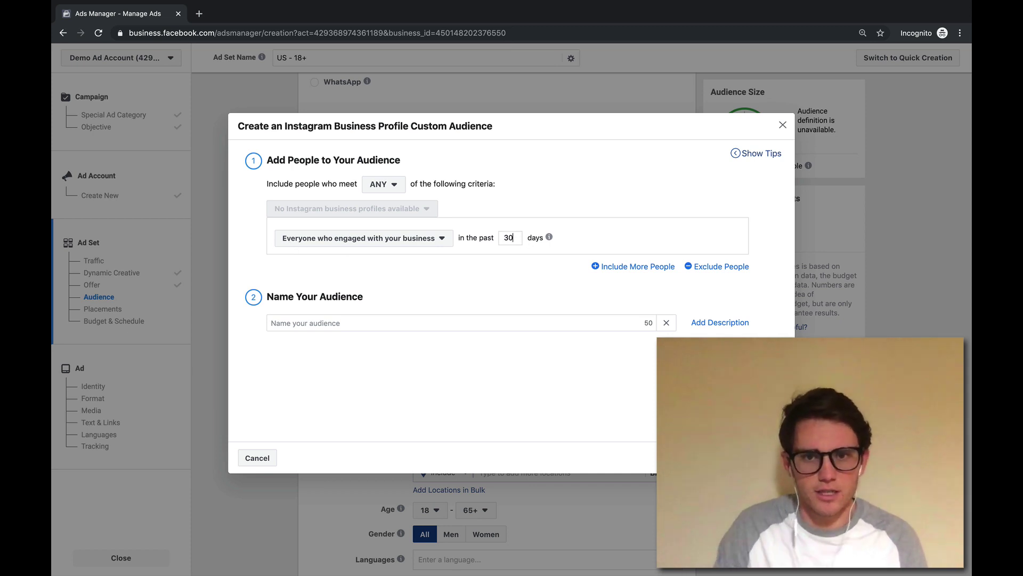
Name the Instagram audience Engaged_Instagram_30_Days and review its available engagement criteria.
left_click(539, 323)
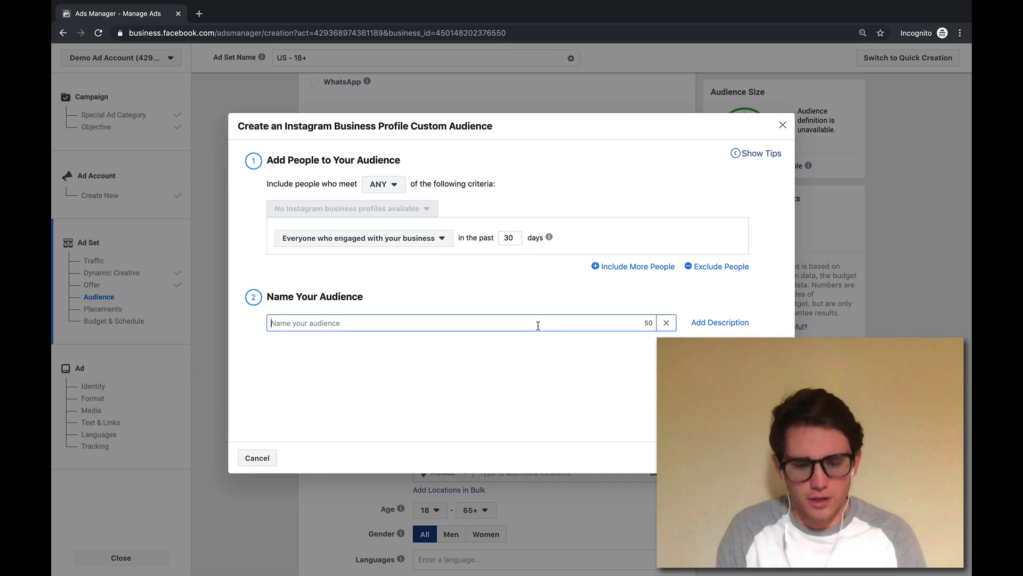
type("Engaged_")
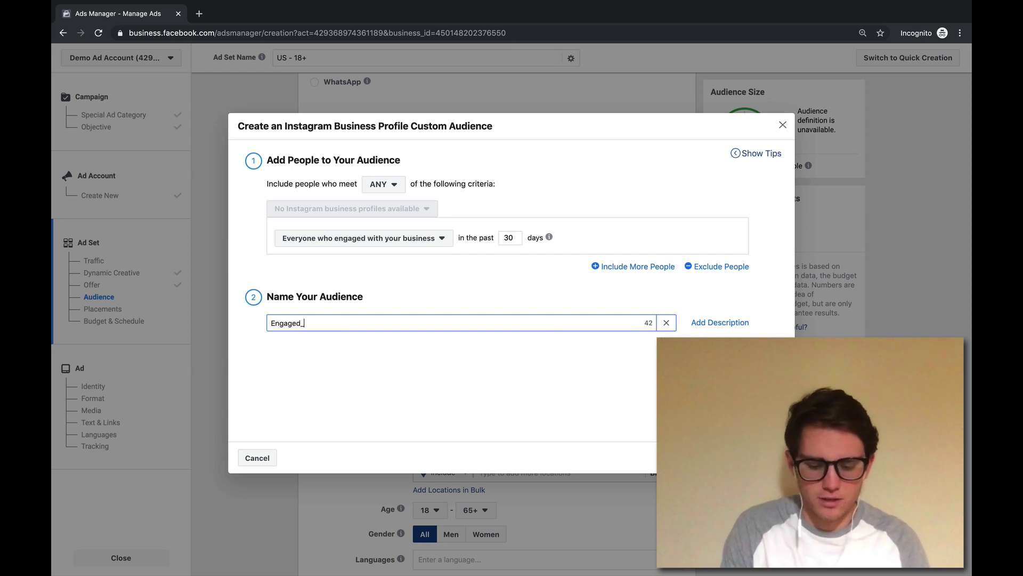
type("Instagram_")
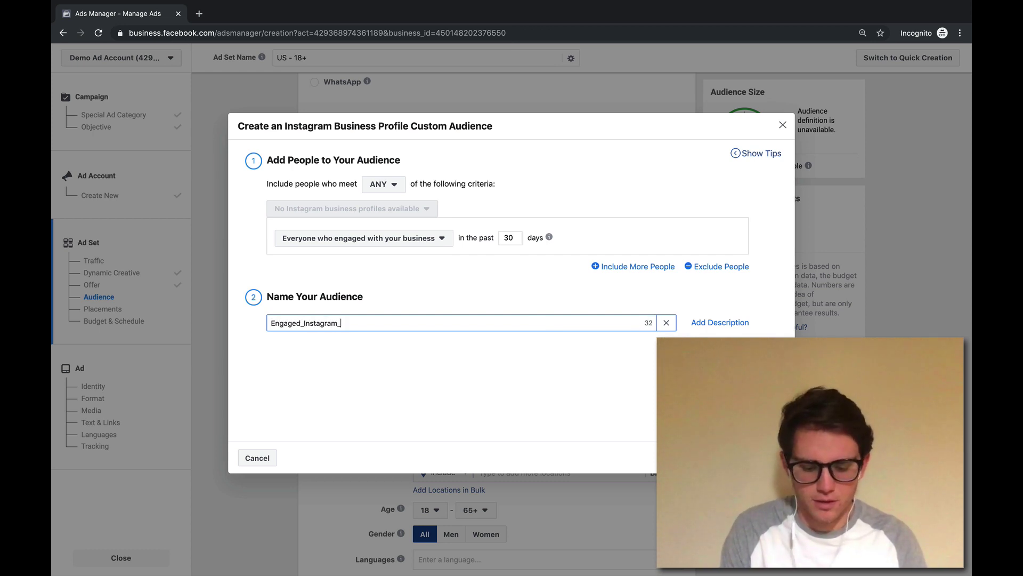
type("30Day")
key("BackSpace")
key("BackSpace")
key("BackSpace")
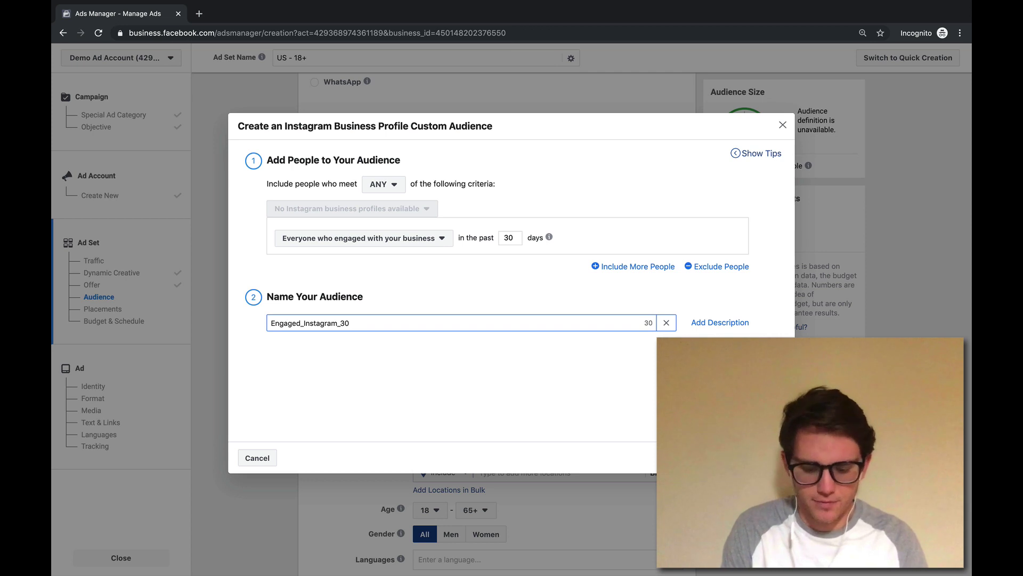
type("_Days")
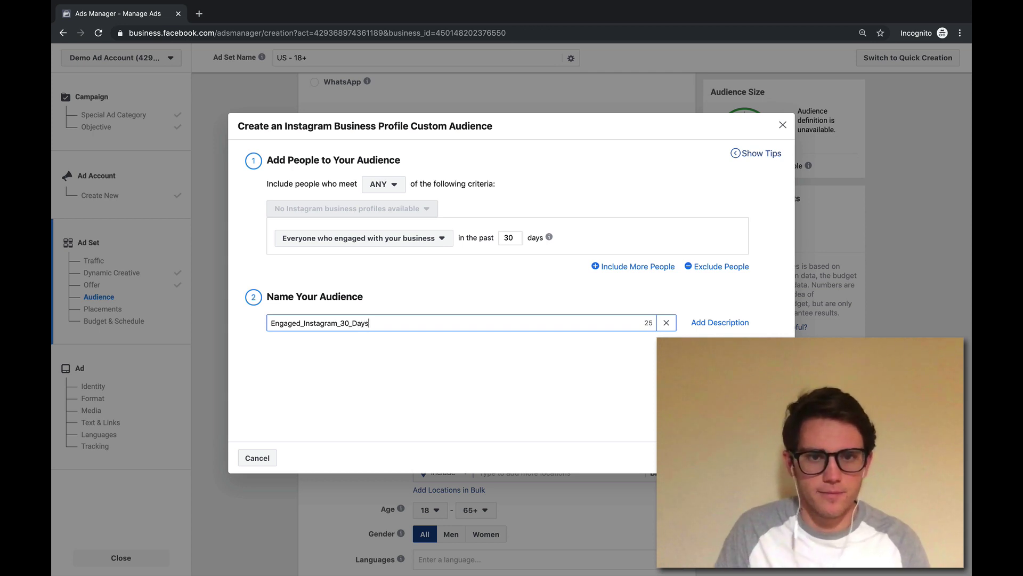
left_click(438, 243)
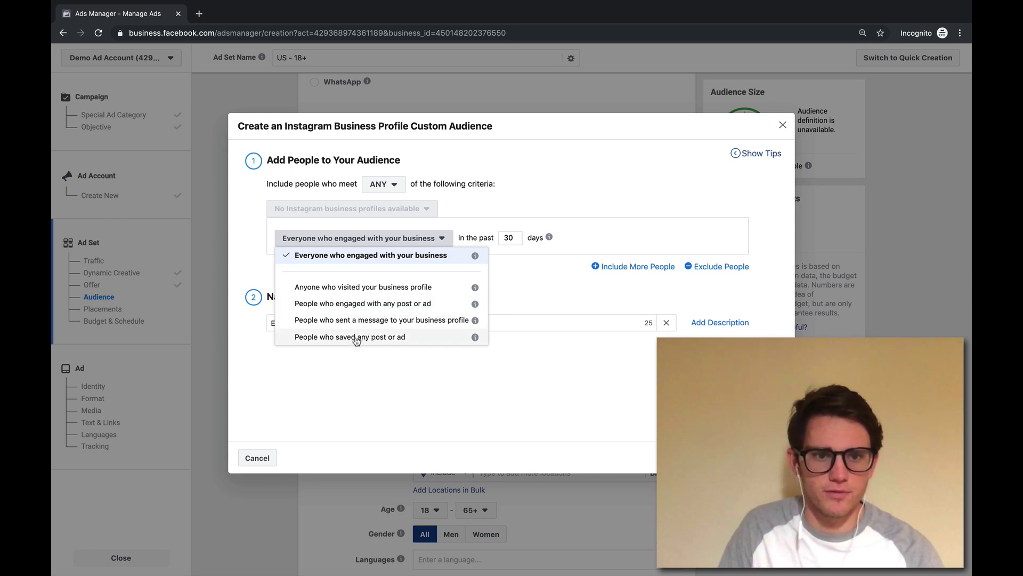
left_click(535, 415)
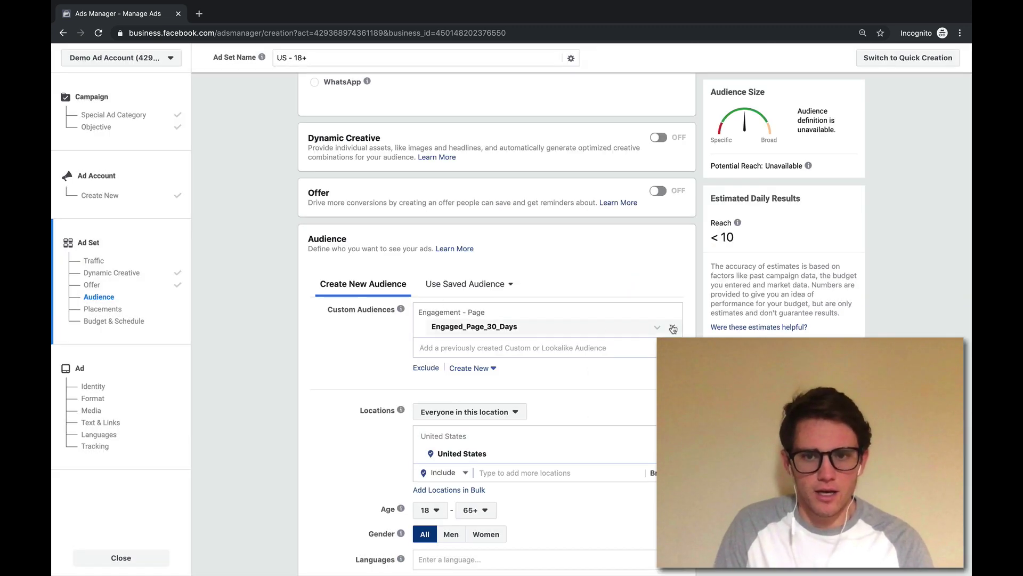
Remove the Engaged_Page_30_Days custom audience from the ad set's targeting.
left_click(673, 328)
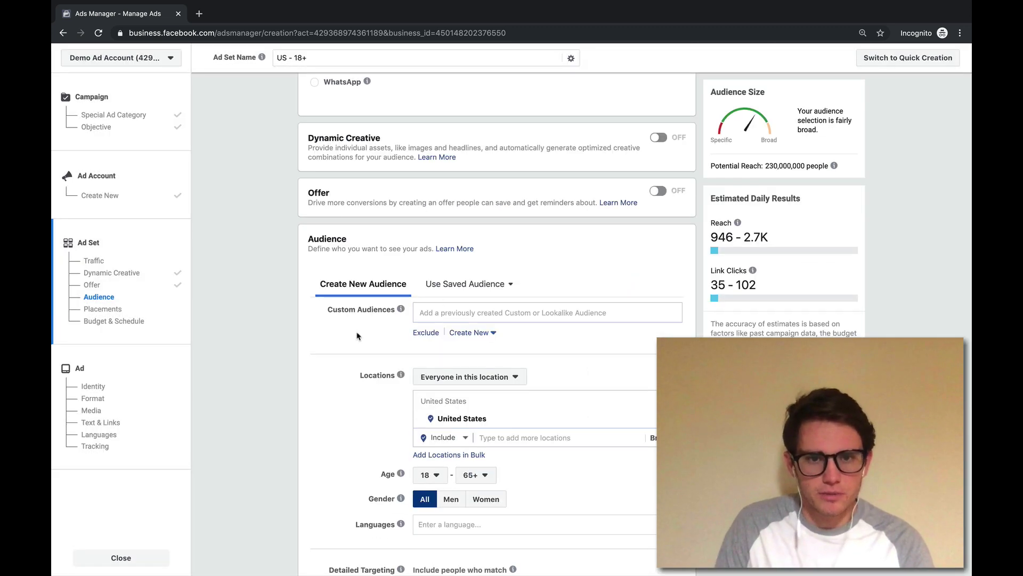
scroll(349, 326, "down", 1)
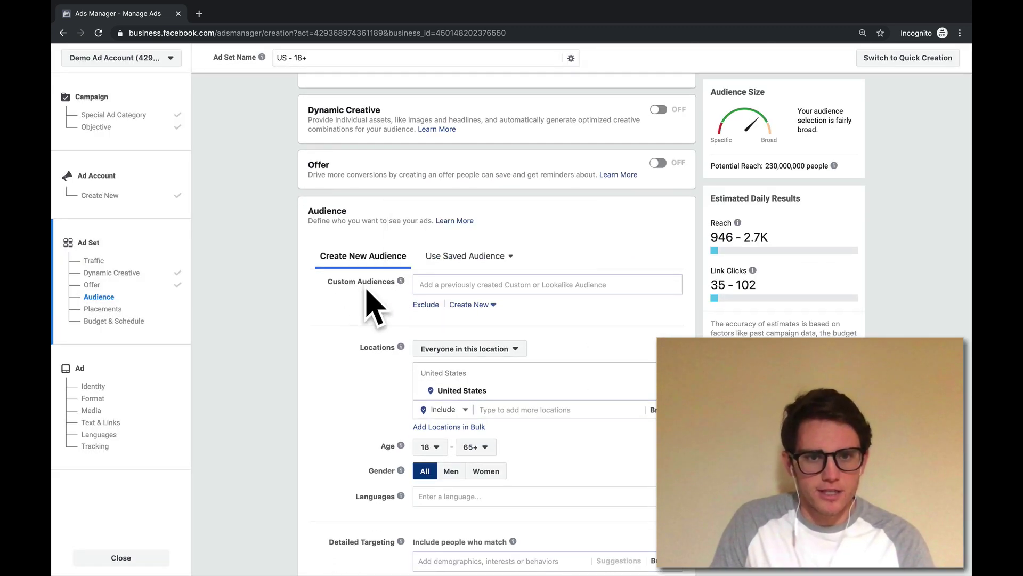
scroll(342, 281, "up", 1)
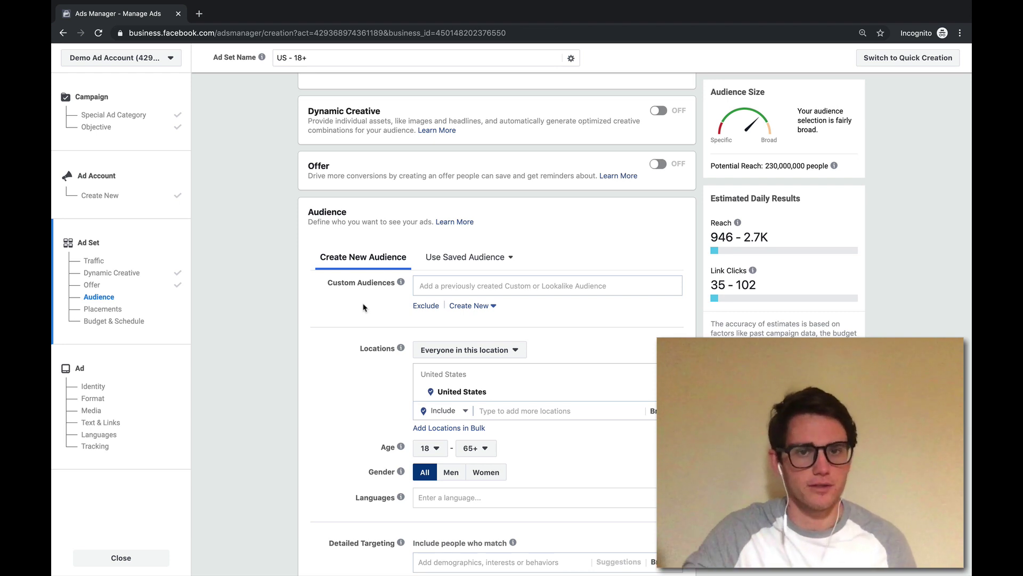
Review the ad set's traffic destination and its location, age, gender, language and detailed targeting settings.
scroll(228, 274, "up", 5)
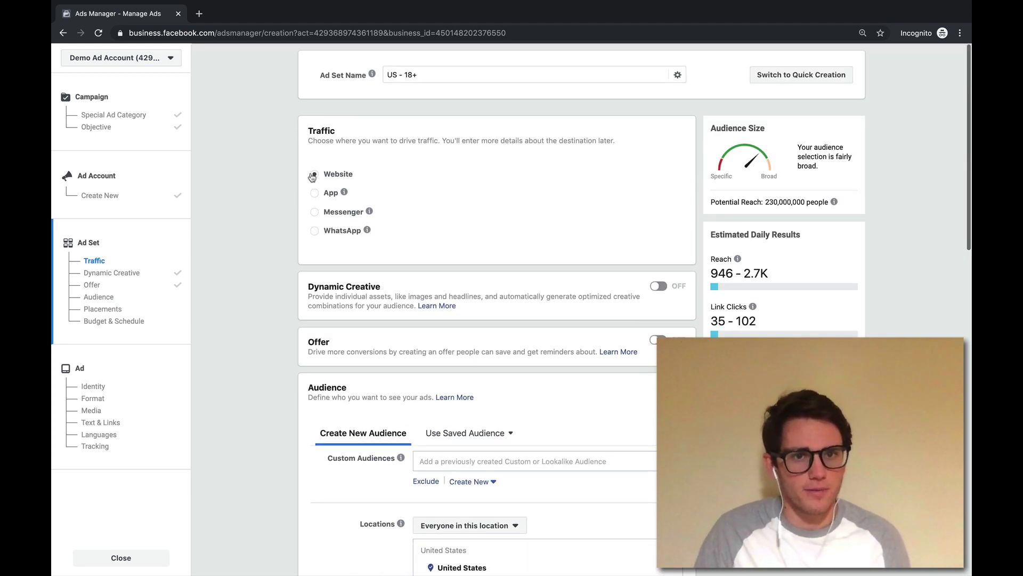
scroll(265, 271, "down", 2)
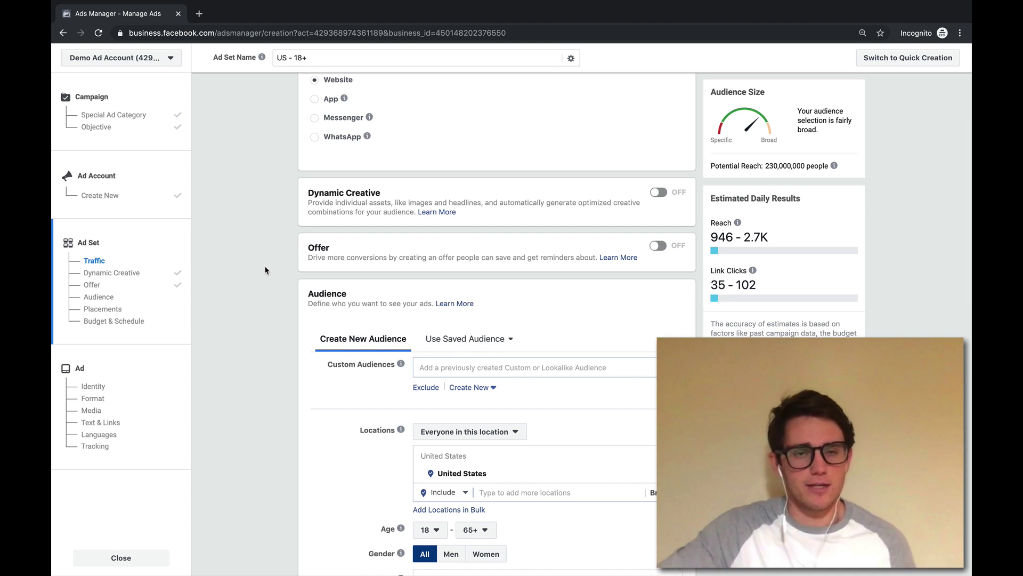
scroll(246, 332, "down", 3)
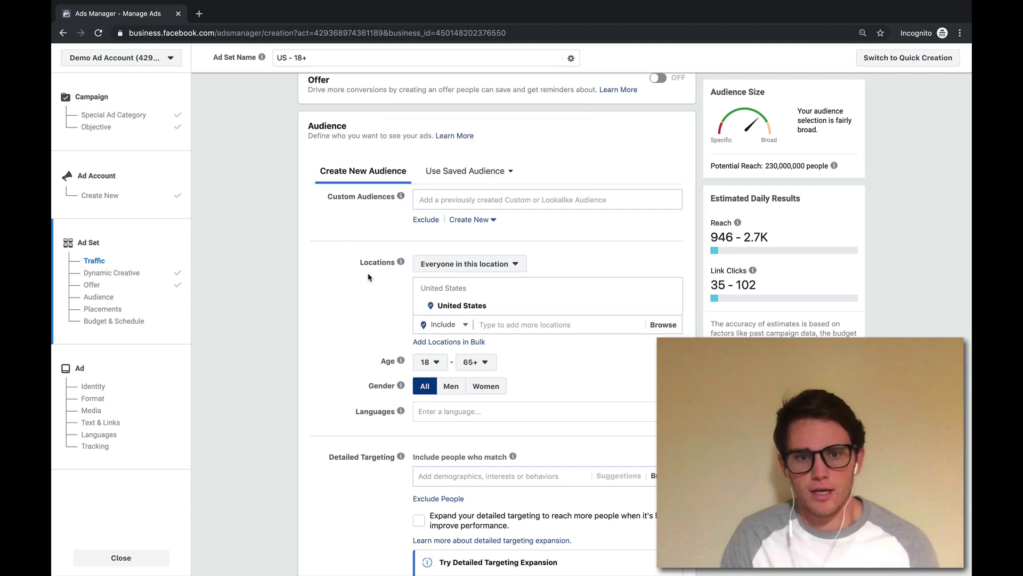
scroll(368, 277, "down", 3)
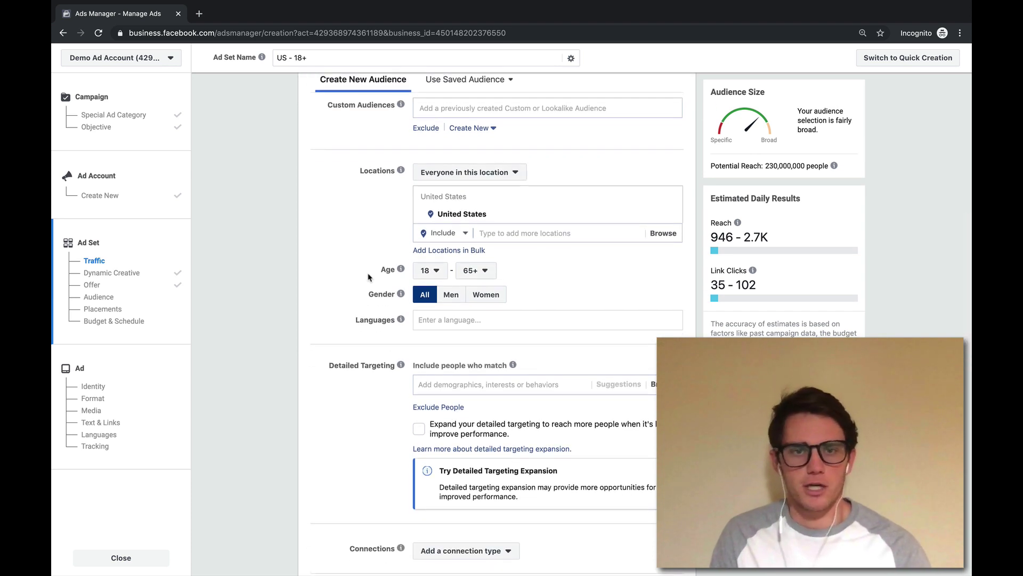
Limit location targeting to people who live in the location and remove United States from the targeted locations.
scroll(368, 276, "up", 3)
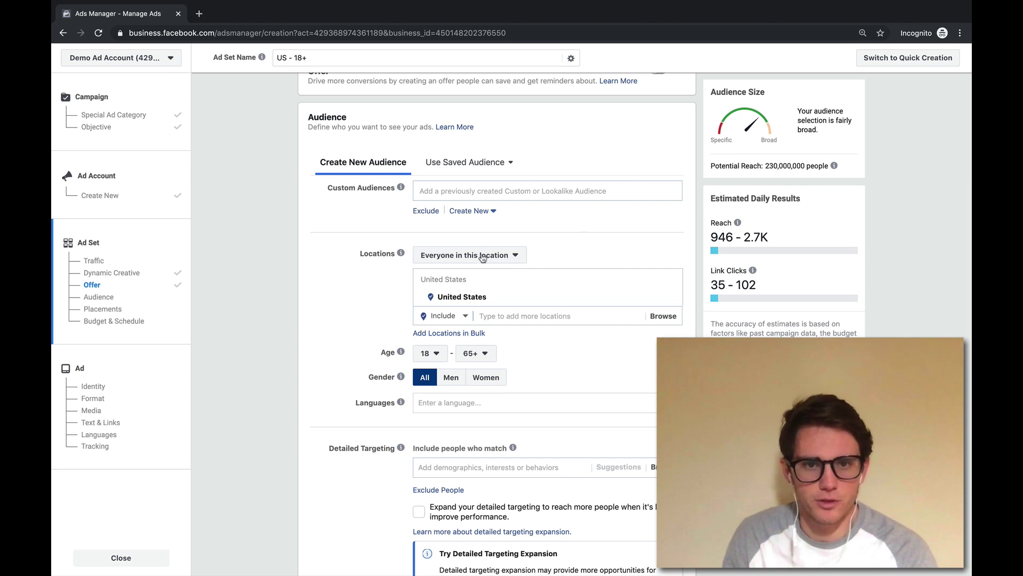
left_click(510, 256)
left_click(496, 296)
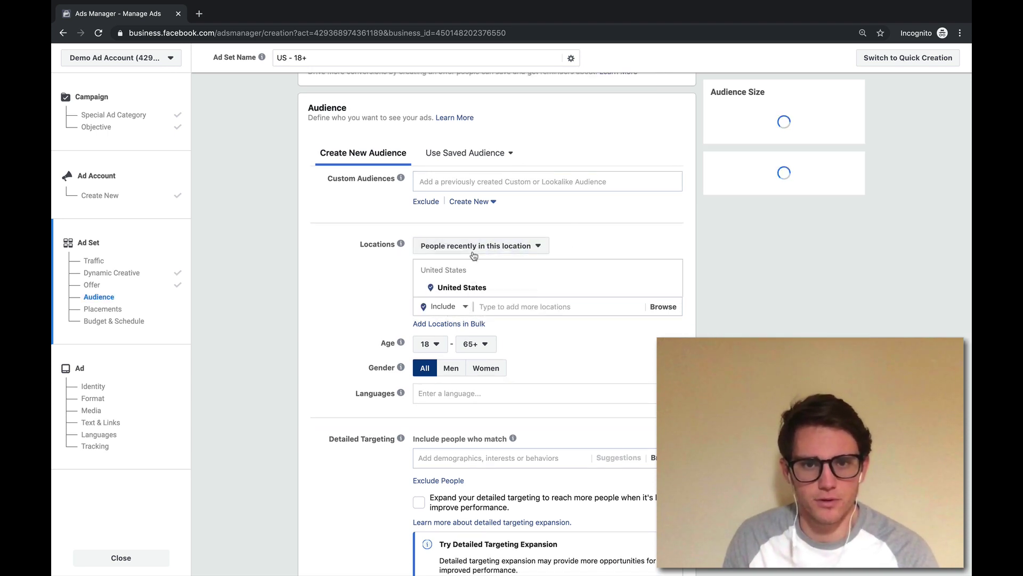
left_click(474, 251)
left_click(480, 279)
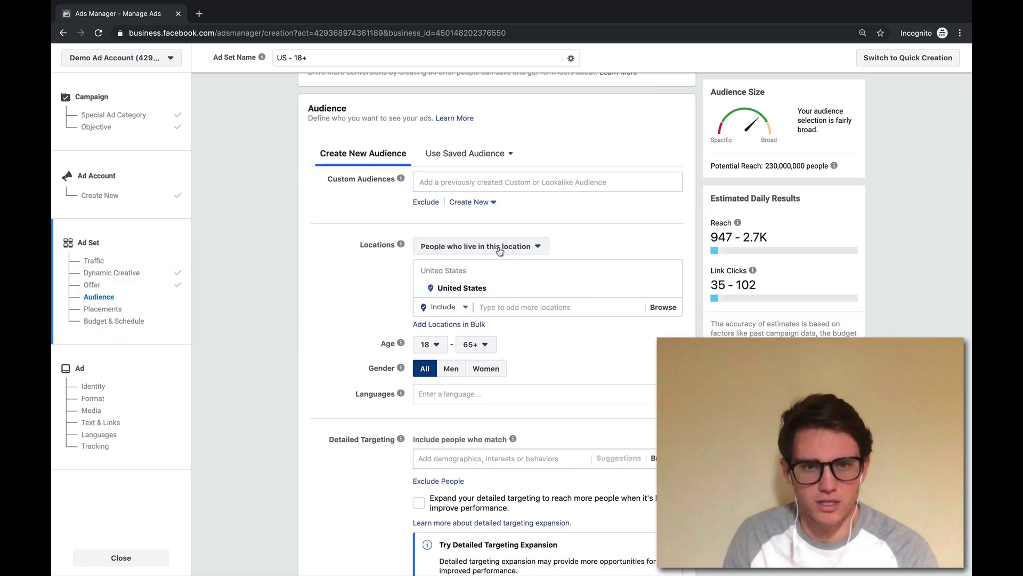
left_click(671, 289)
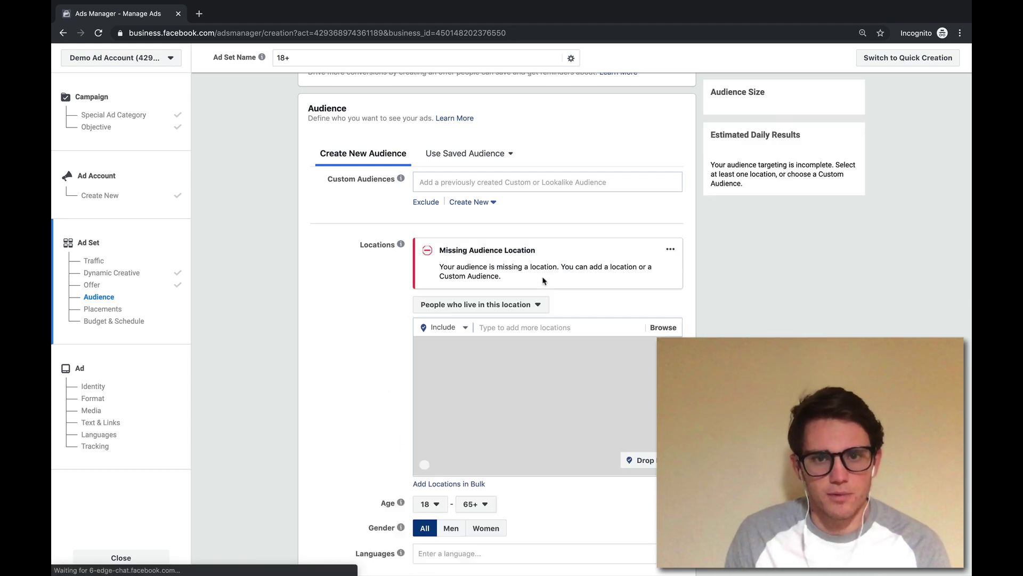
Include the 1234 postal code in Gostivar, Macedonia as a targeted location, check its map area, and remove it.
left_click(549, 327)
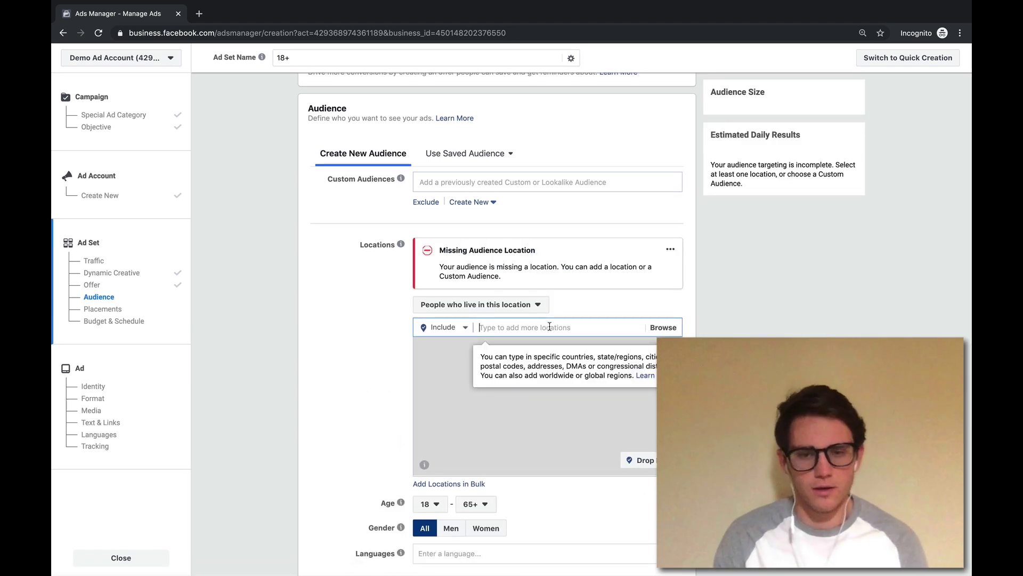
type("1234")
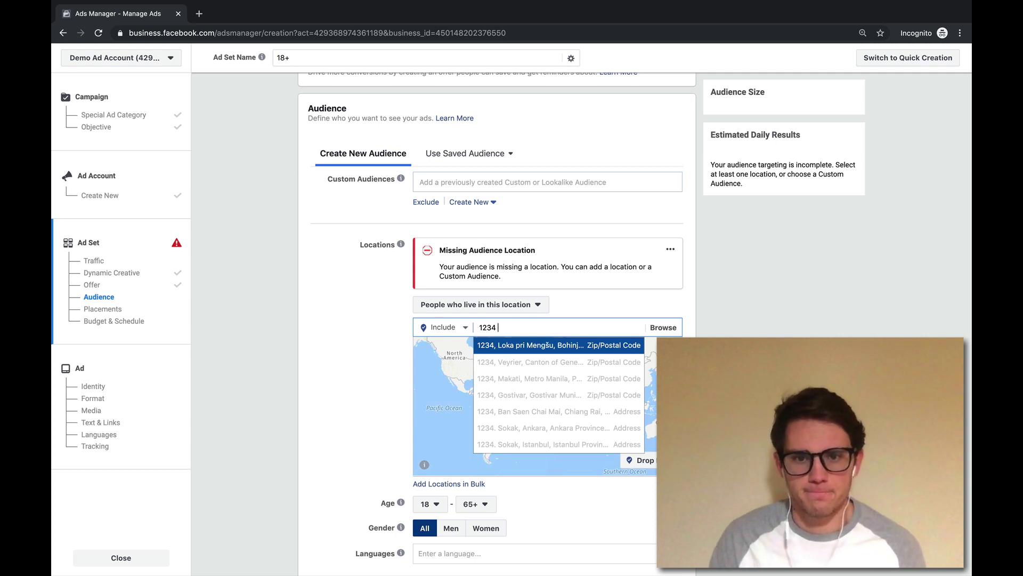
left_click(533, 395)
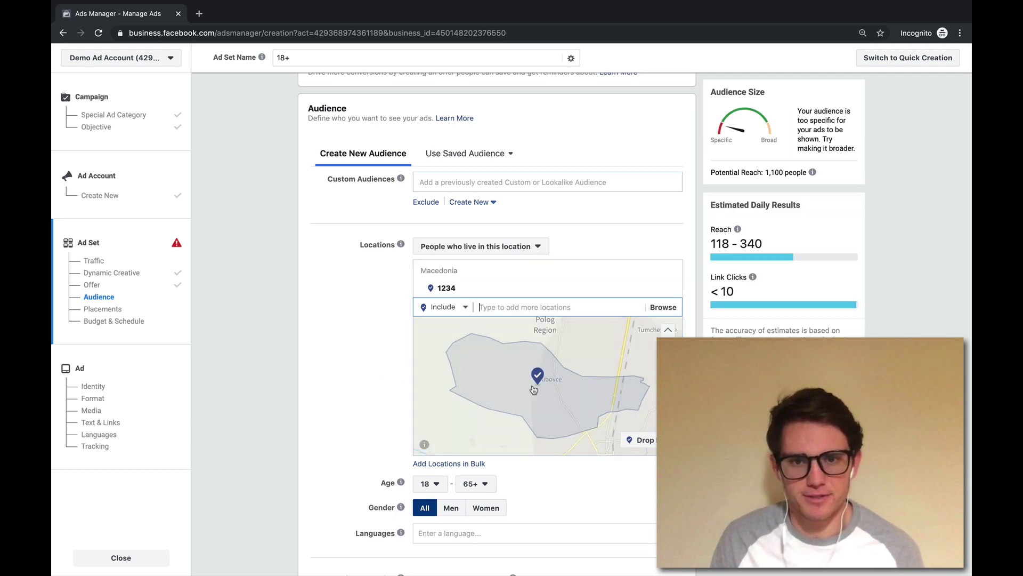
scroll(533, 388, "down", 3)
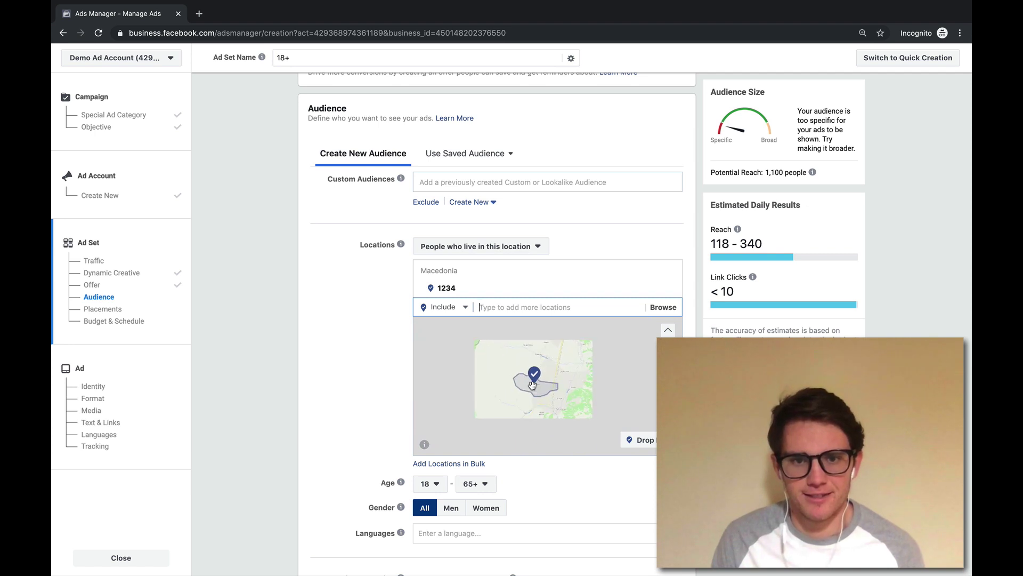
left_click(483, 289)
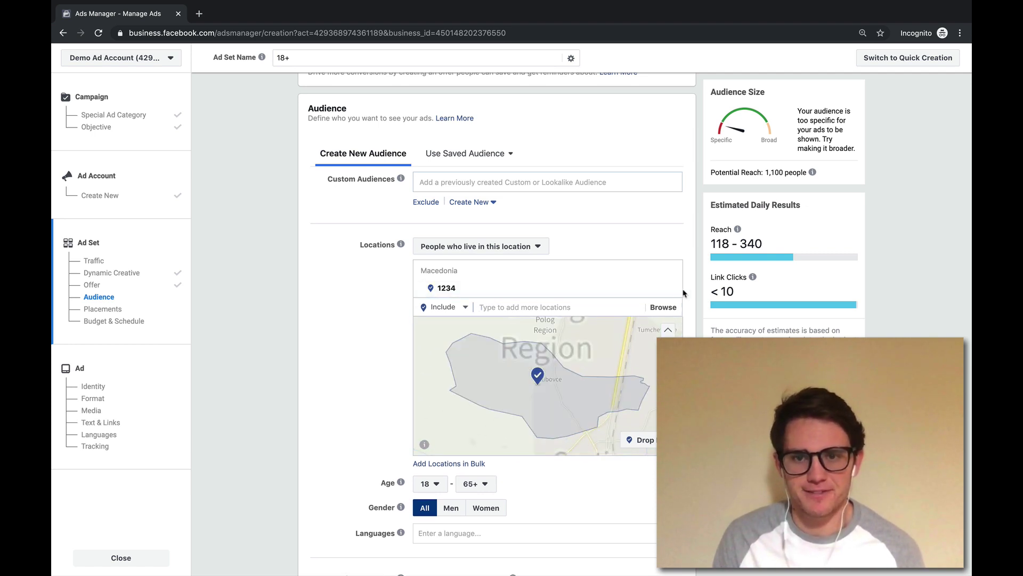
left_click(640, 297)
Include the Madison Avenue neighborhood in Iowa as a targeted location, check its map area and options, and remove it.
left_click(529, 330)
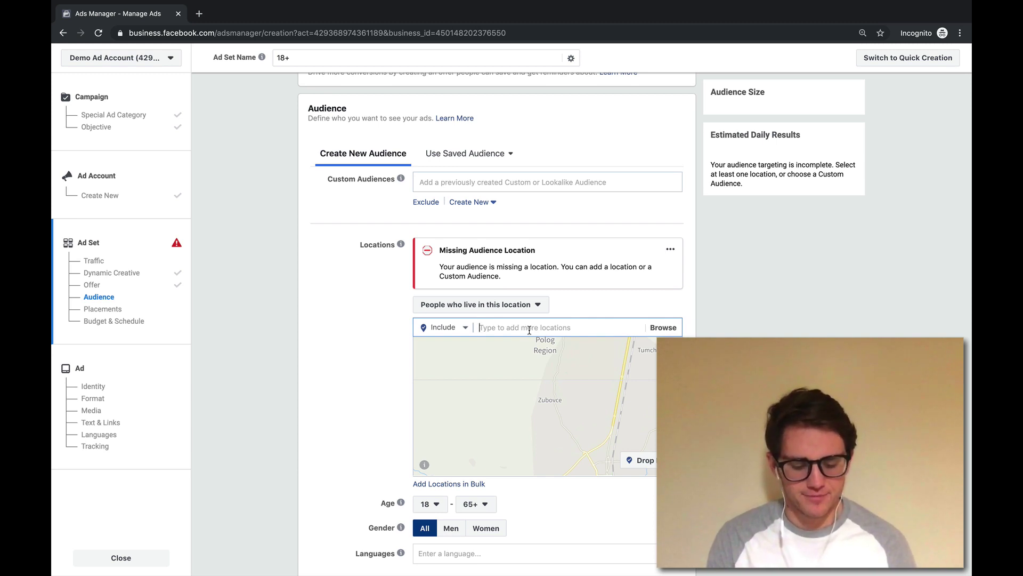
type("madison av")
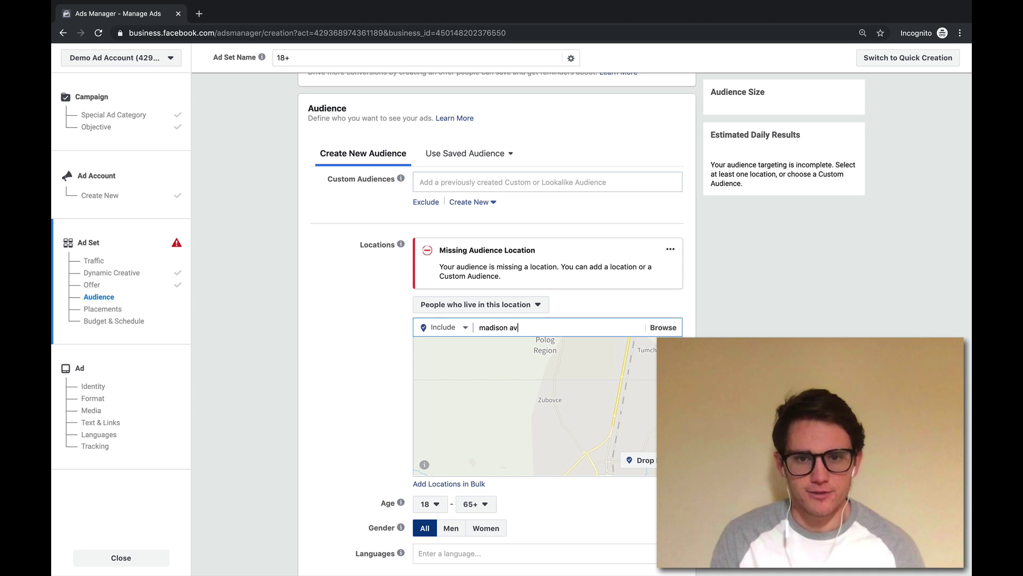
type("enue")
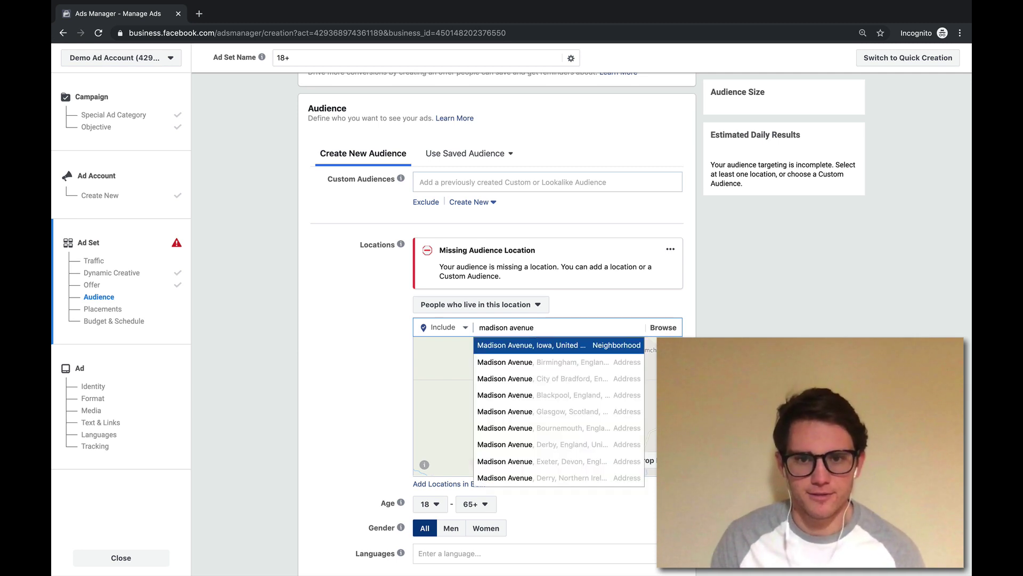
left_click(529, 346)
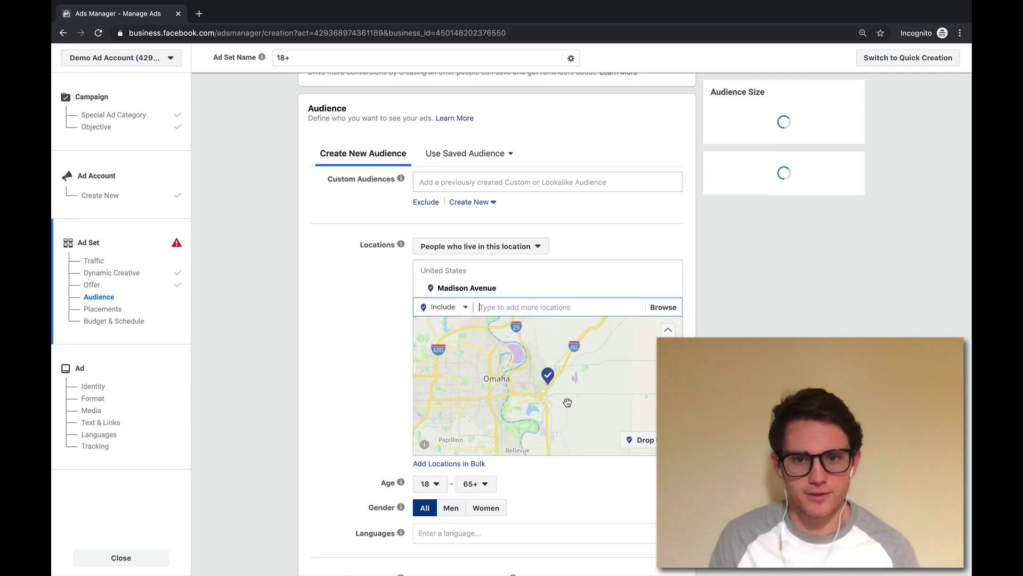
scroll(557, 390, "up", 5)
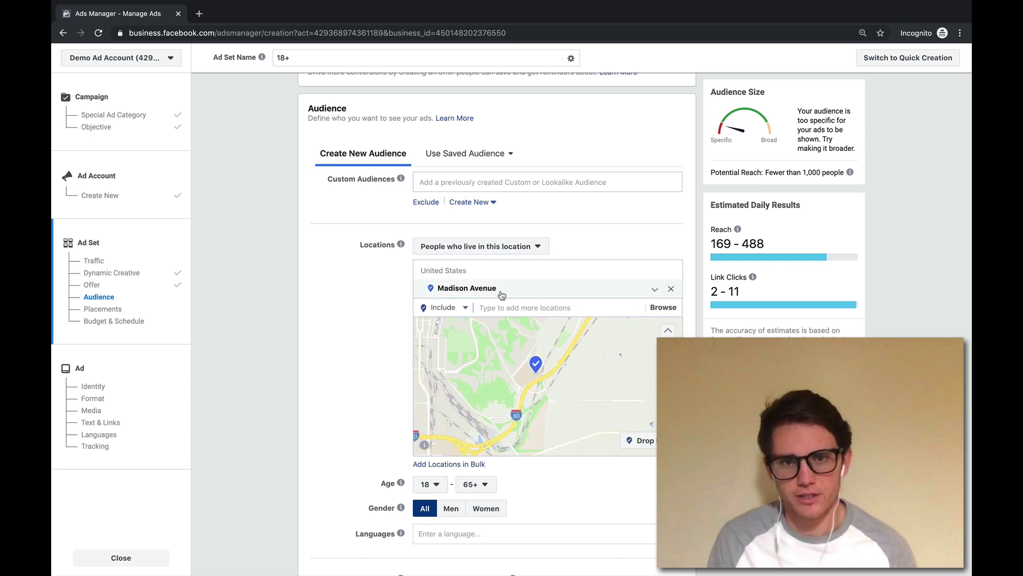
left_click(655, 289)
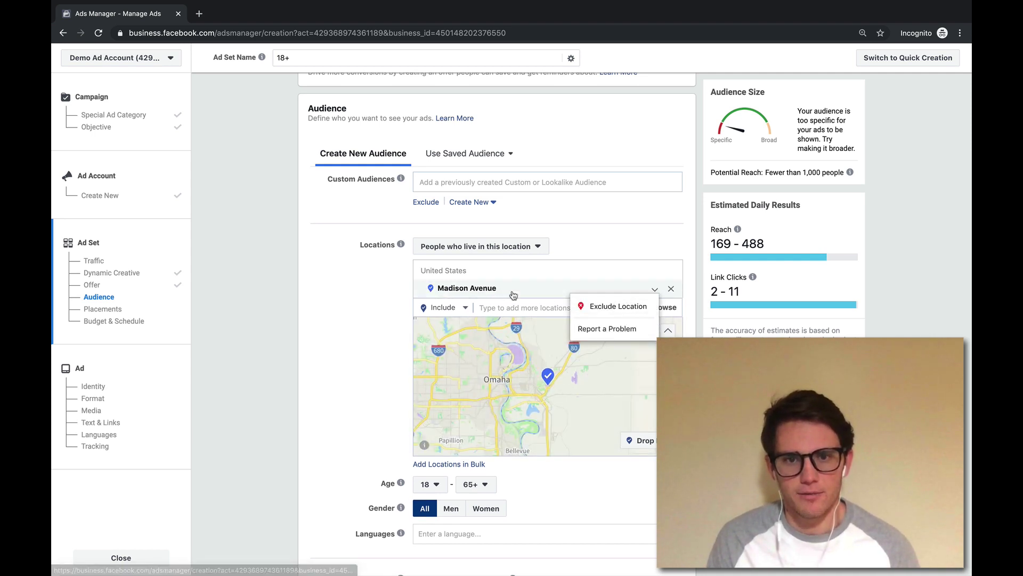
left_click(462, 296)
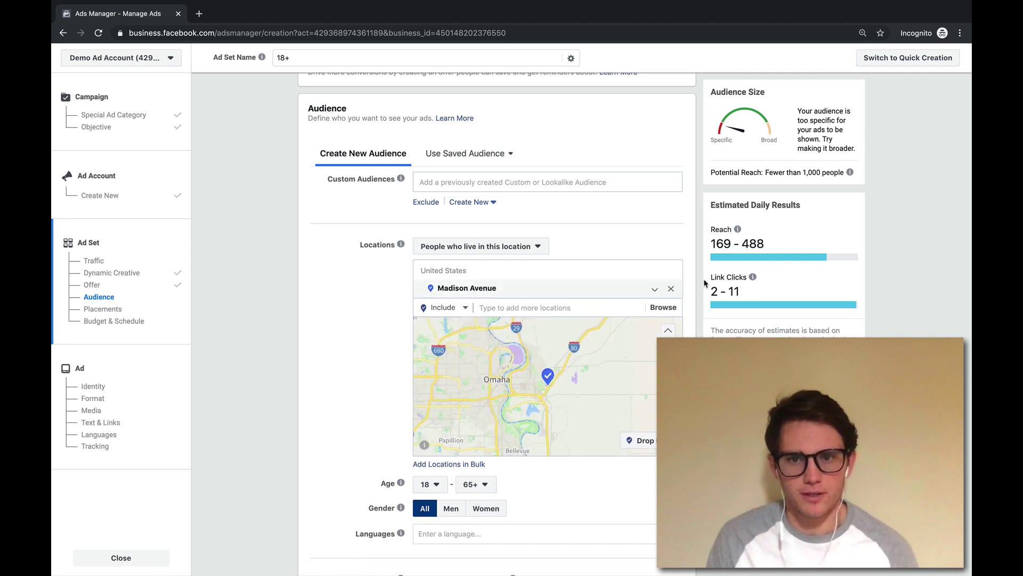
left_click(671, 290)
Include the specific street address in Sudbury, Ontario, Canada as the targeted location and inspect its coverage on the map.
left_click(526, 326)
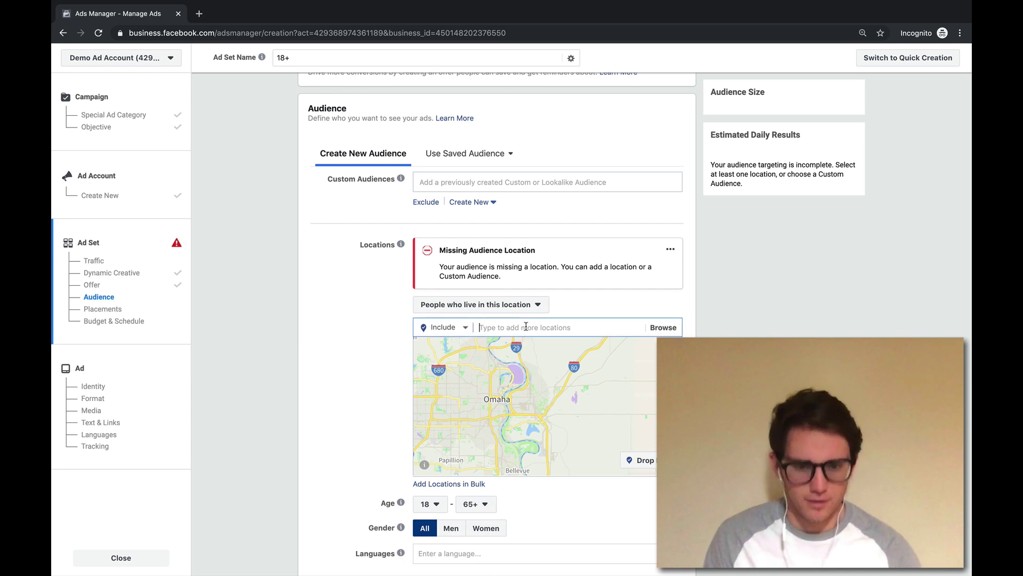
type("1234 paris st")
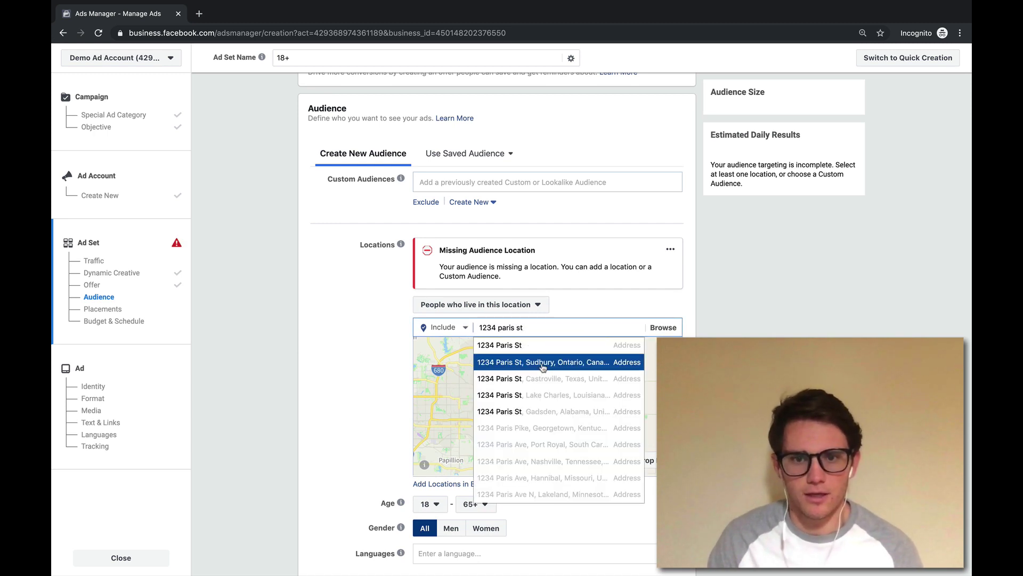
left_click(533, 358)
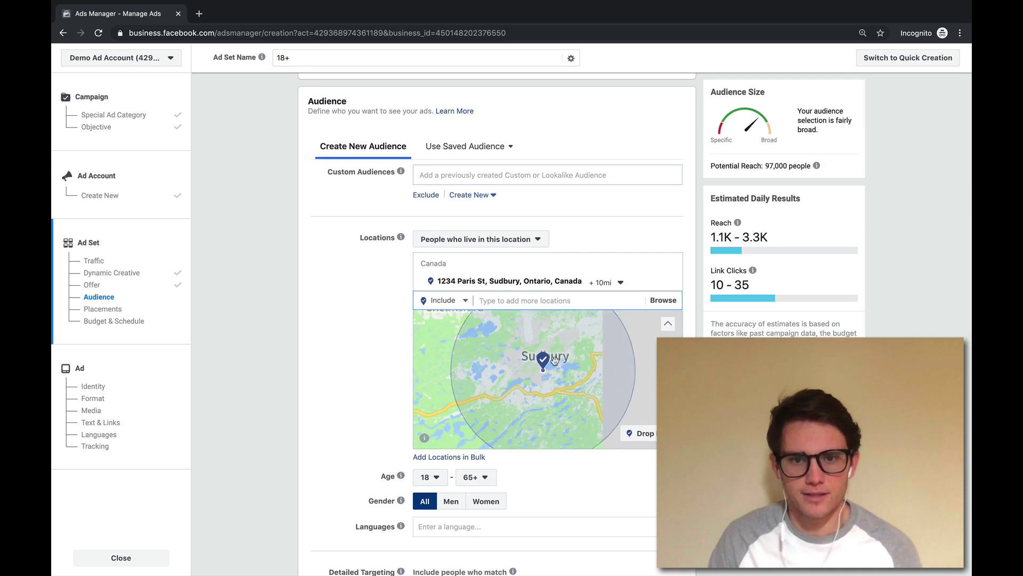
scroll(561, 372, "up", 3)
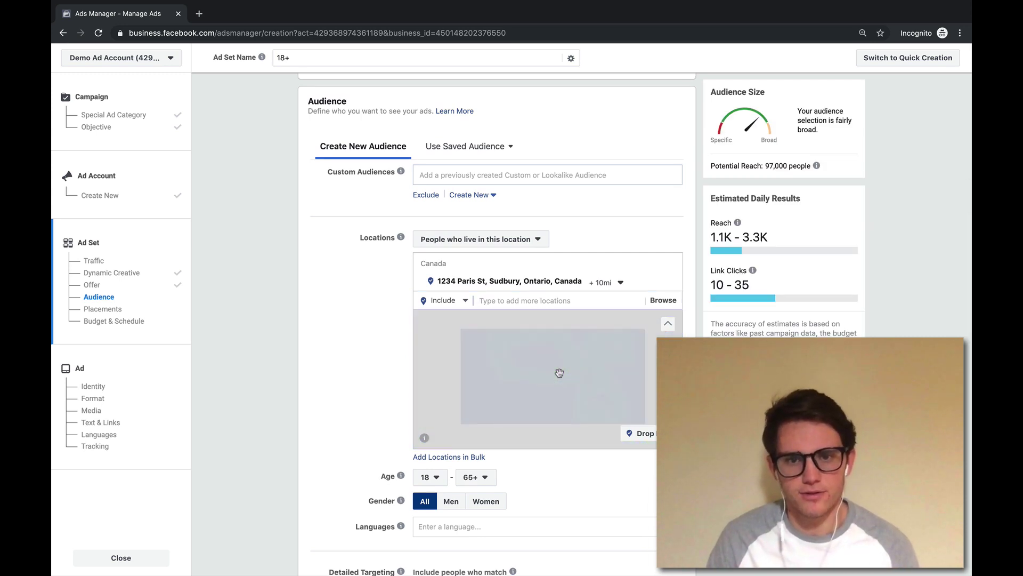
scroll(559, 372, "down", 3)
Set the radius around the Sudbury address to 50 mi and inspect the covered area on the map.
left_click(621, 282)
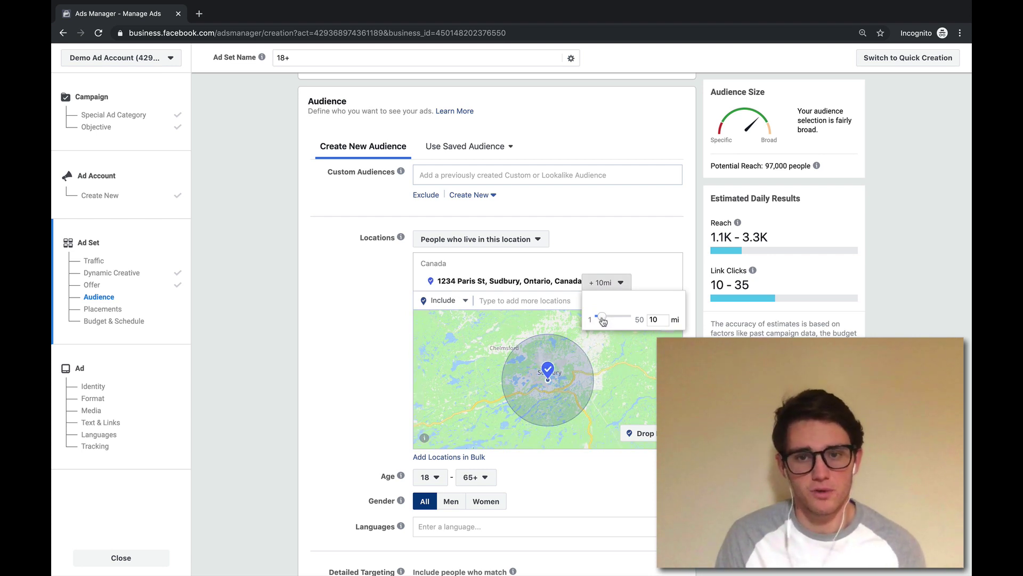
left_click_drag(603, 320, 643, 320)
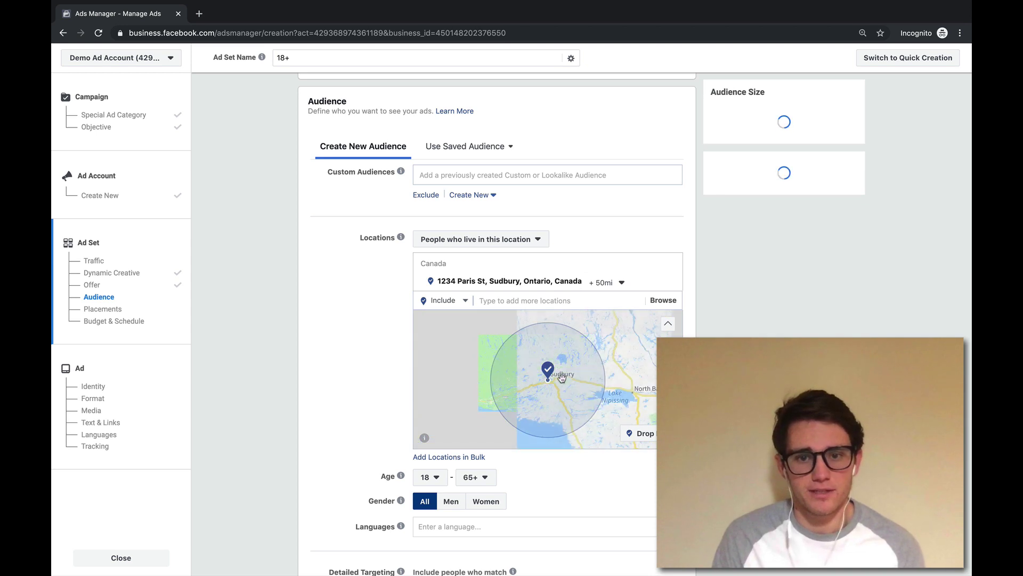
scroll(536, 392, "down", 2)
scroll(529, 387, "up", 5)
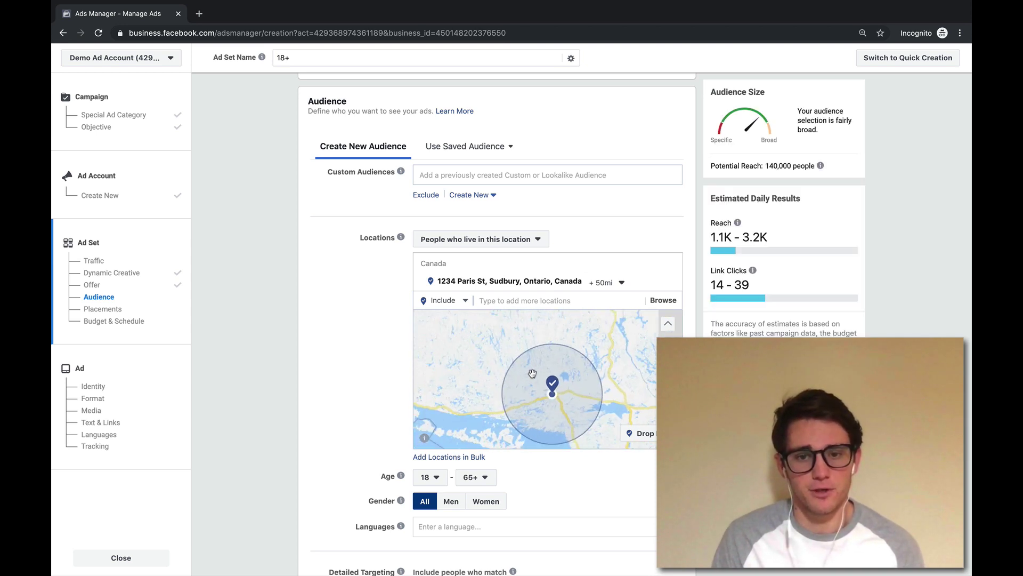
Set the radius around the Sudbury address to 5 mi.
left_click(622, 283)
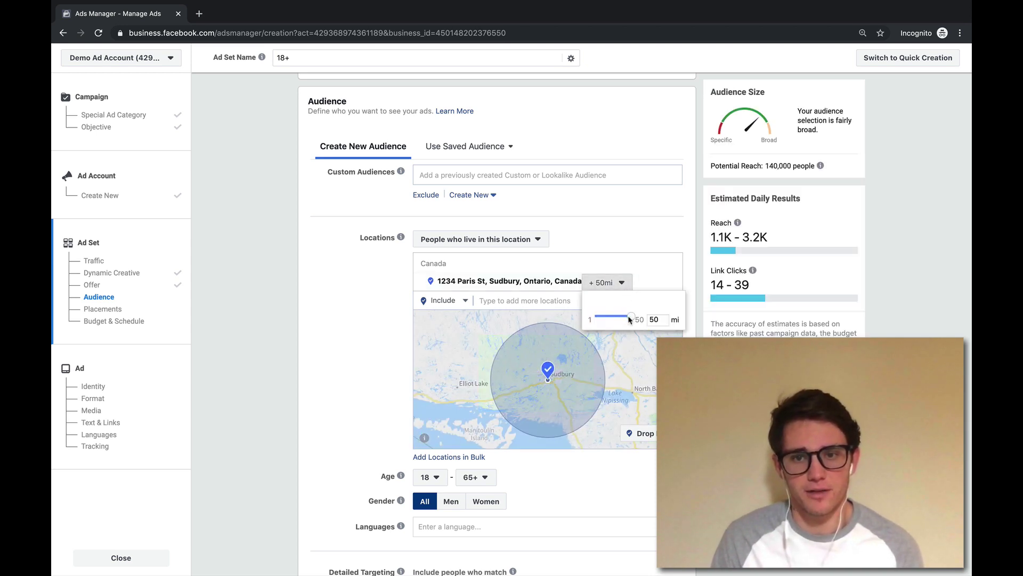
left_click_drag(630, 318, 603, 324)
left_click(609, 477)
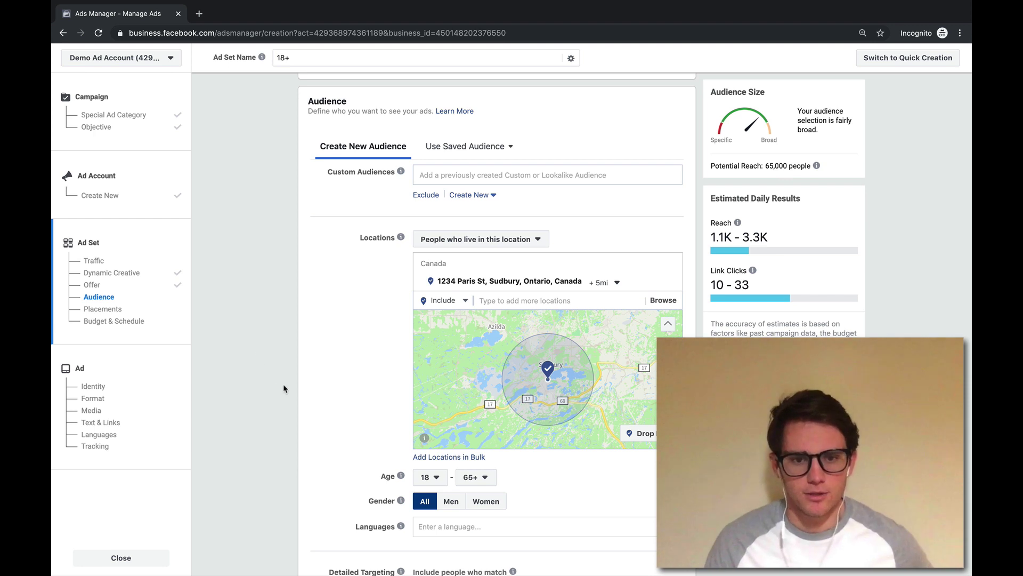
Restrict the ad set's gender targeting to men.
scroll(332, 435, "down", 1)
scroll(332, 434, "down", 2)
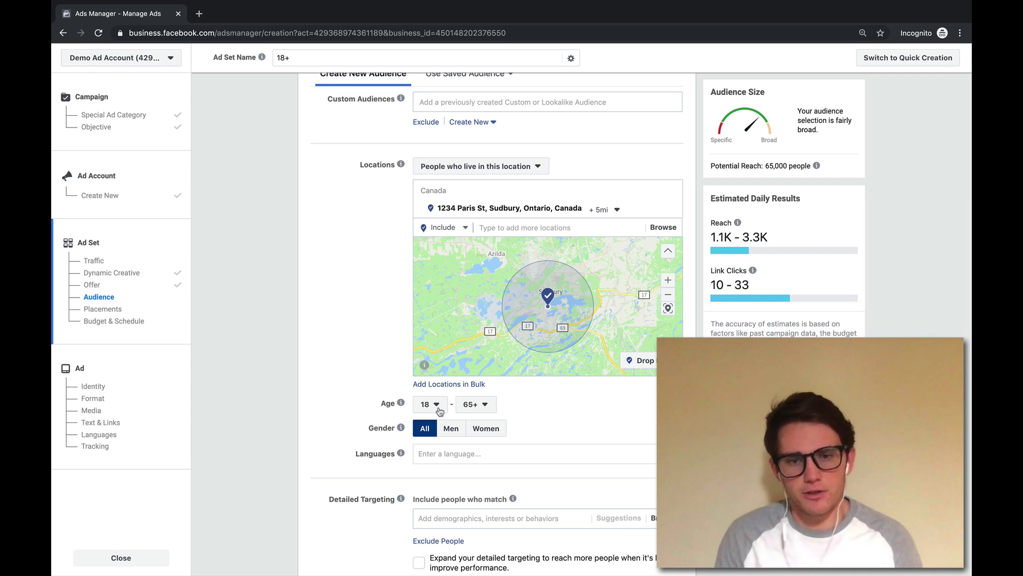
scroll(440, 411, "down", 1)
left_click(451, 428)
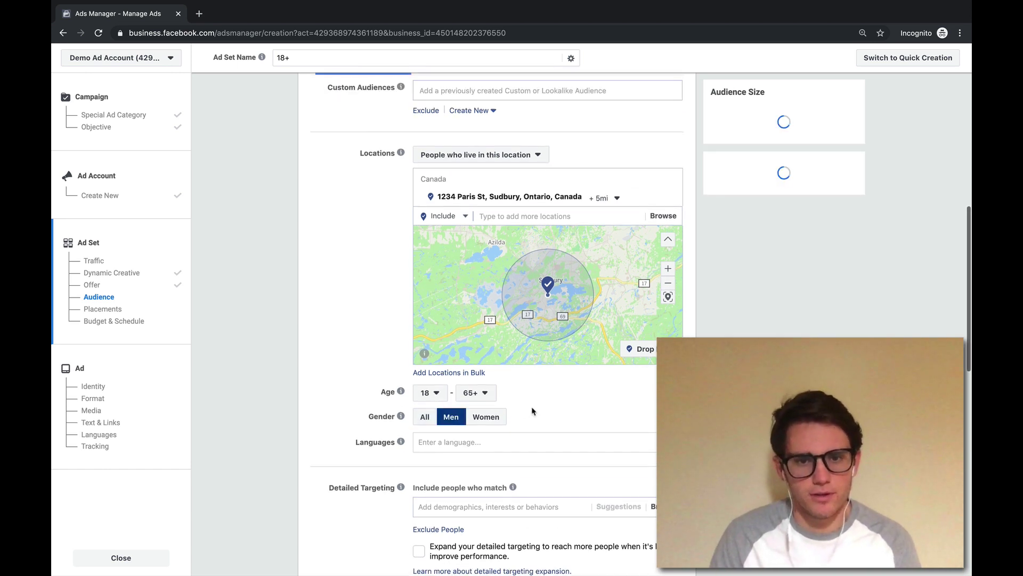
Set the audience's minimum age to 30.
left_click(436, 394)
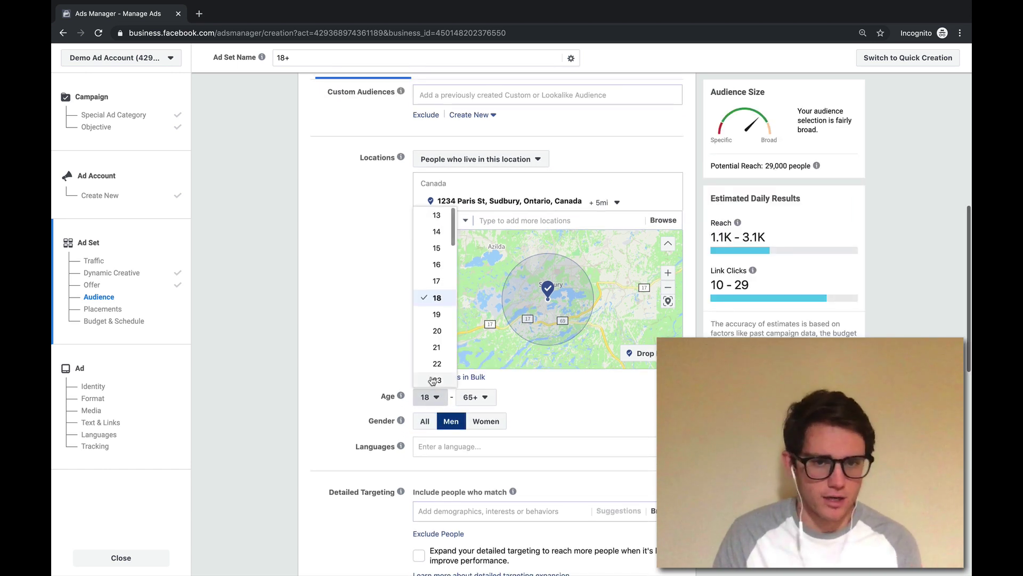
scroll(440, 376, "down", 1)
scroll(442, 373, "down", 3)
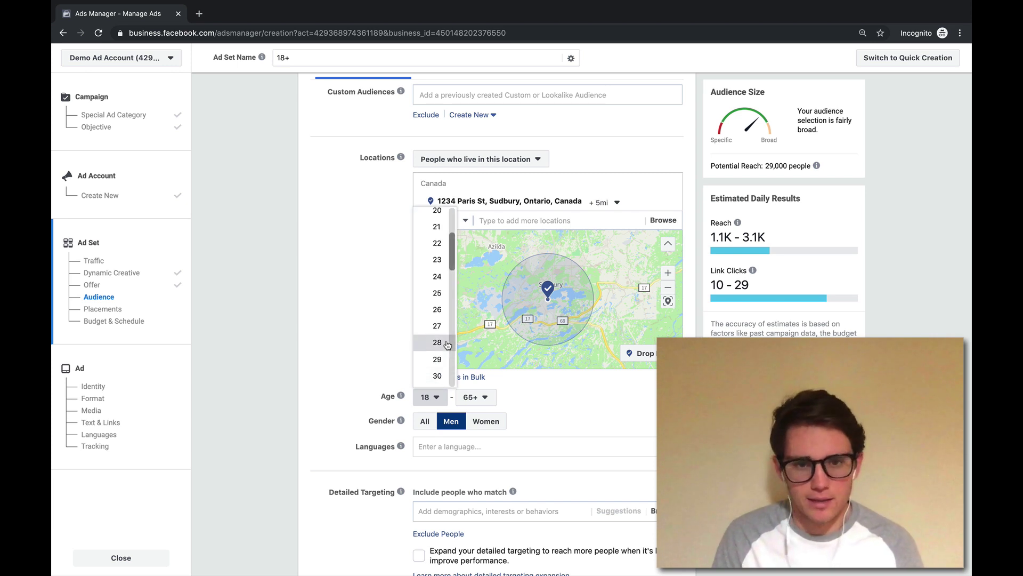
left_click(442, 368)
left_click(438, 398)
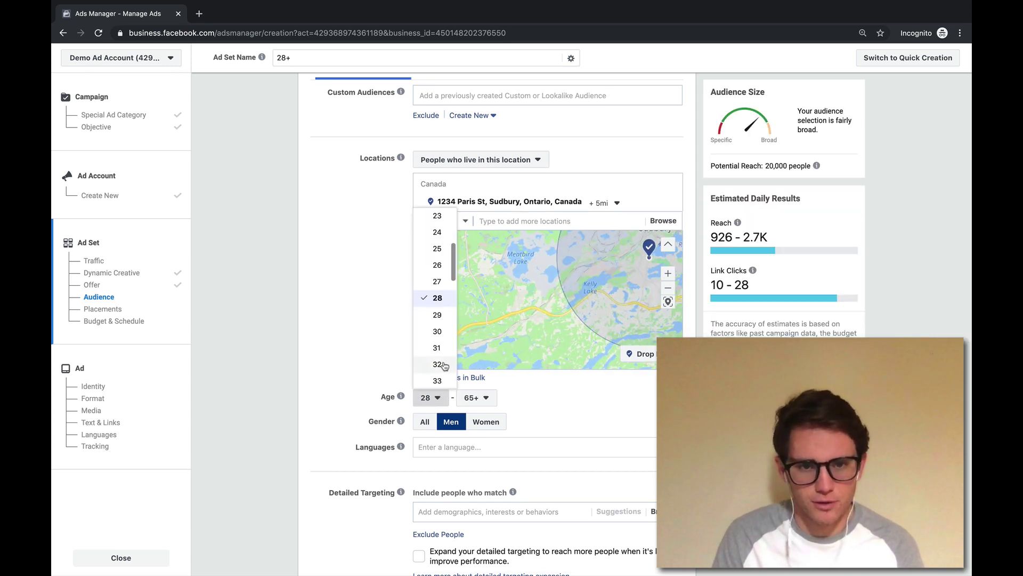
left_click(436, 323)
Set the audience's maximum age to 50.
left_click(490, 406)
left_click(502, 387)
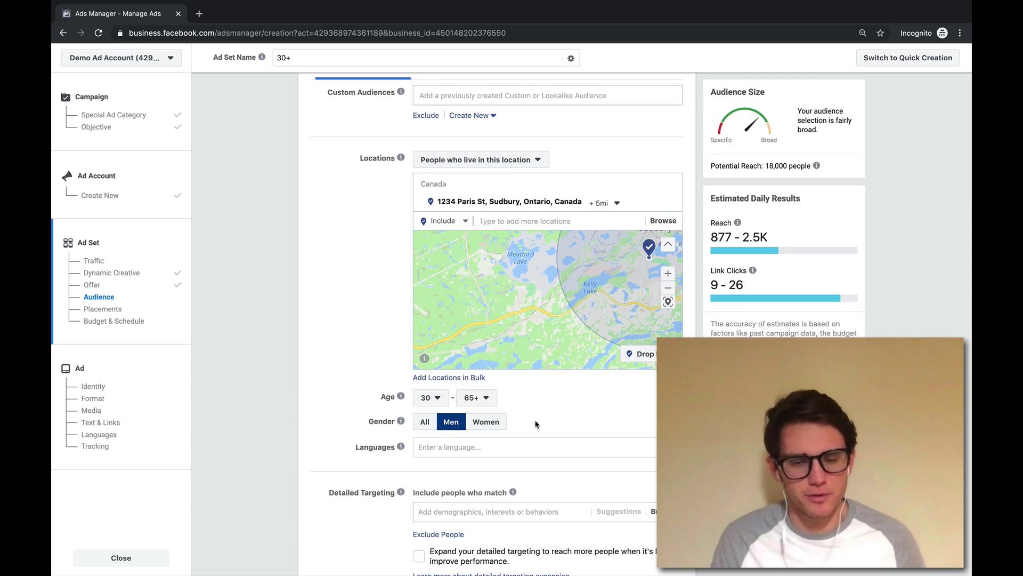
scroll(521, 334, "down", 5)
scroll(545, 335, "up", 4)
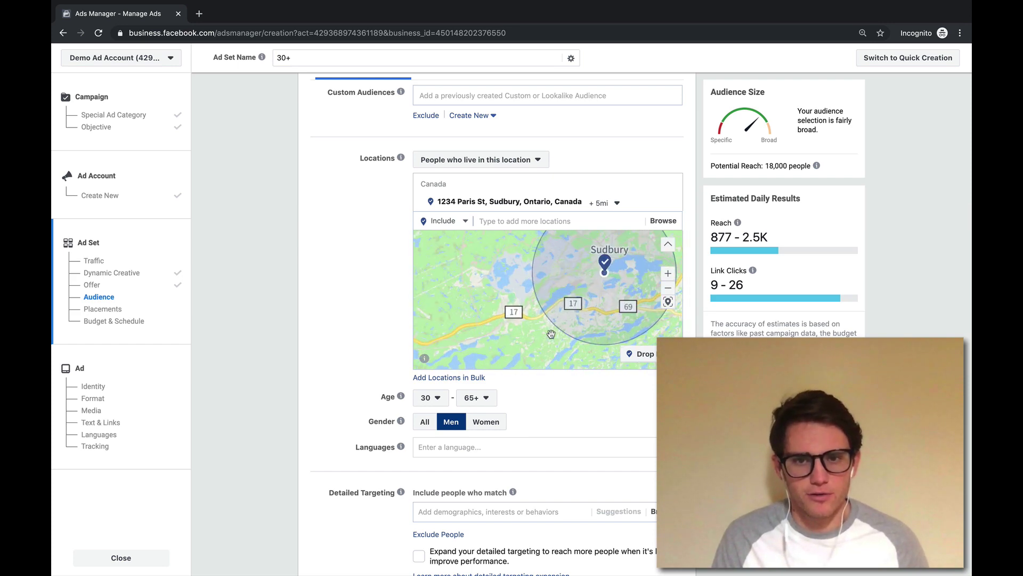
left_click(476, 398)
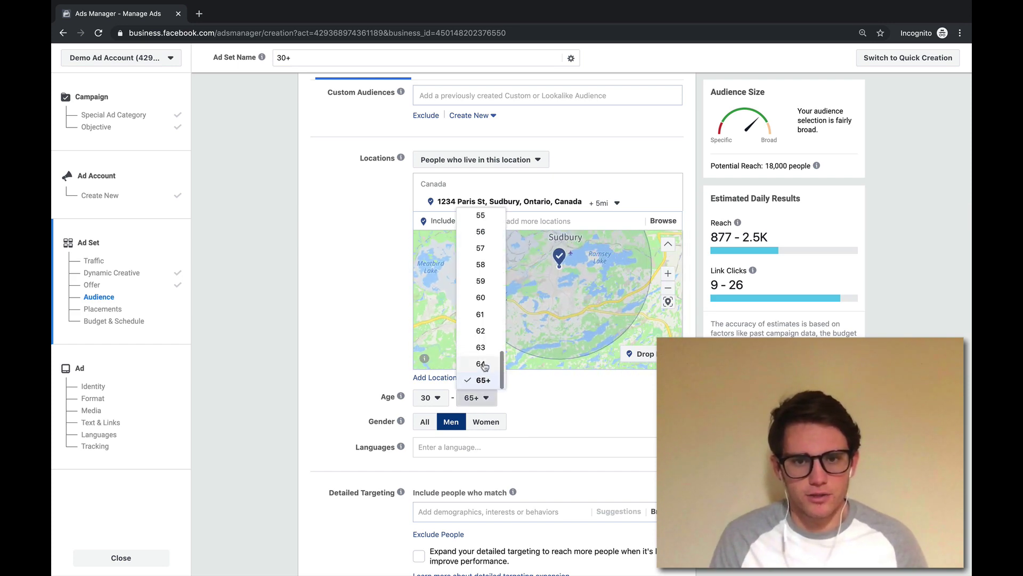
scroll(484, 367, "up", 5)
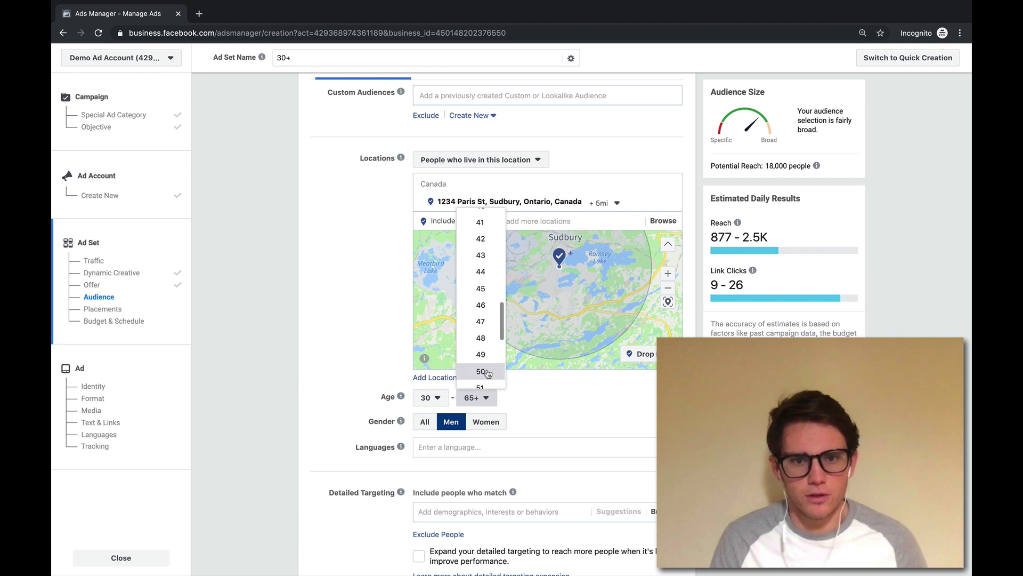
left_click(484, 372)
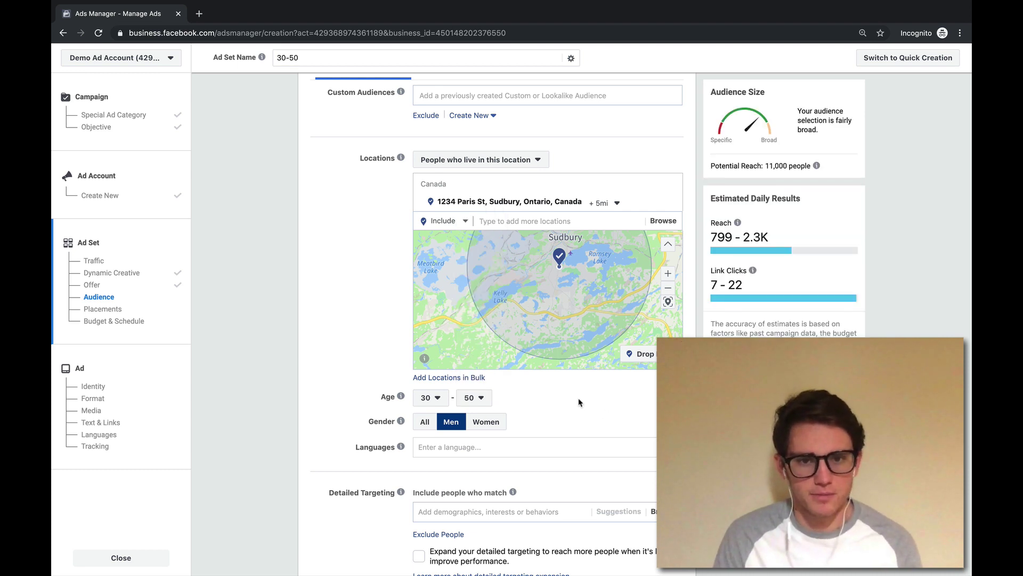
Restrict the ad set's gender targeting to women.
left_click(487, 421)
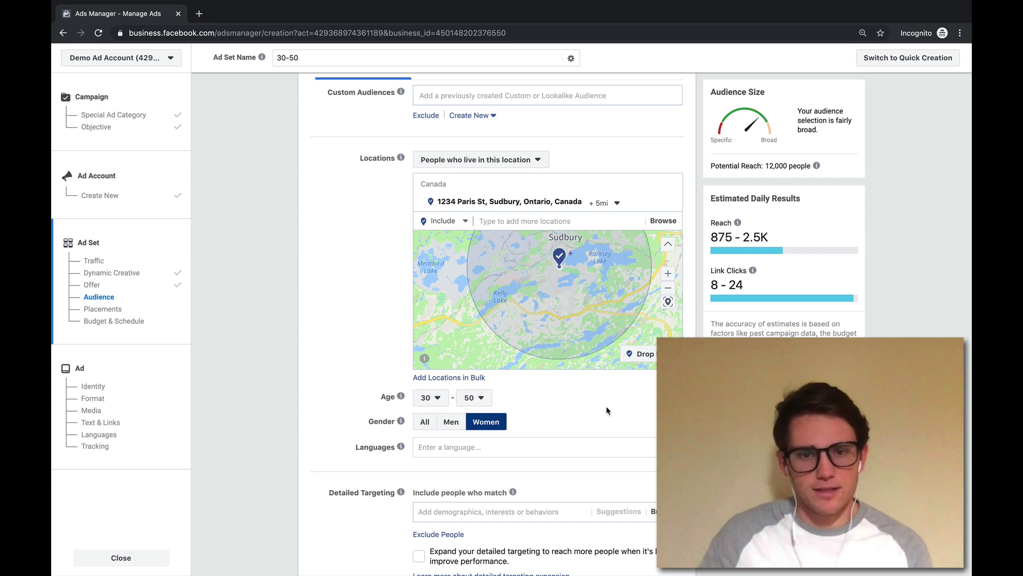
Try Spanish (All) as the audience's language and clear it again.
left_click(511, 445)
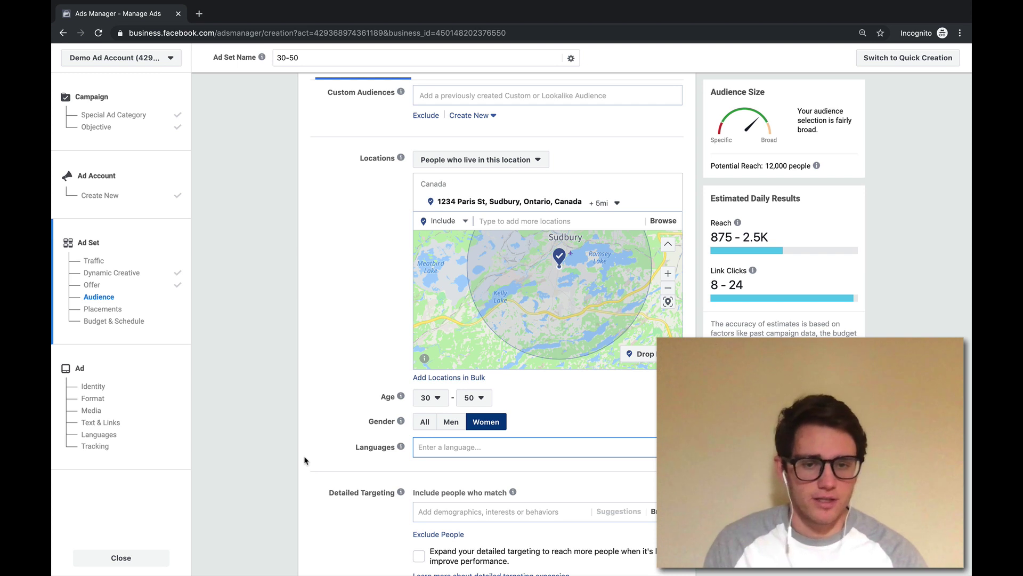
type("spanish")
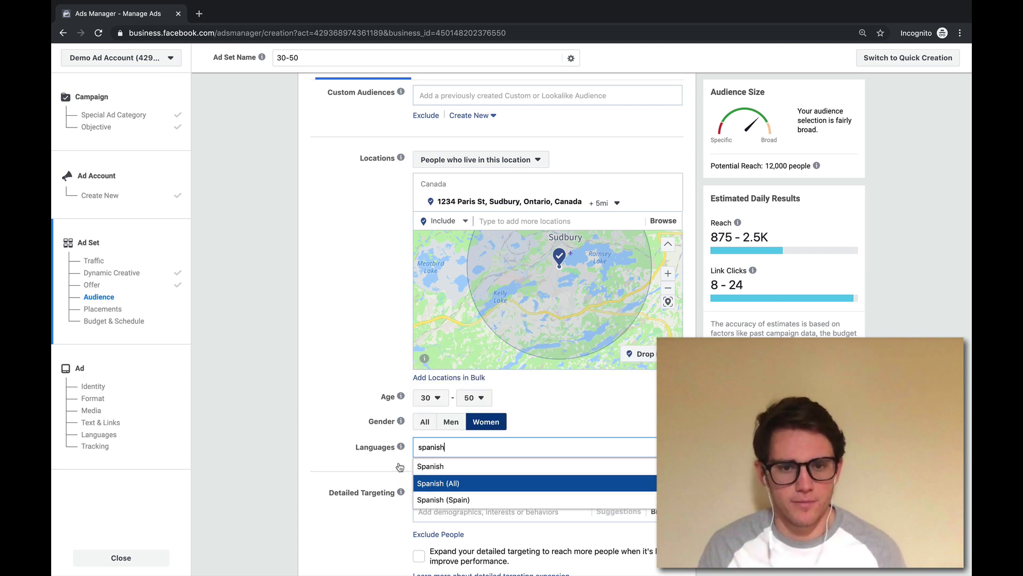
left_click(438, 483)
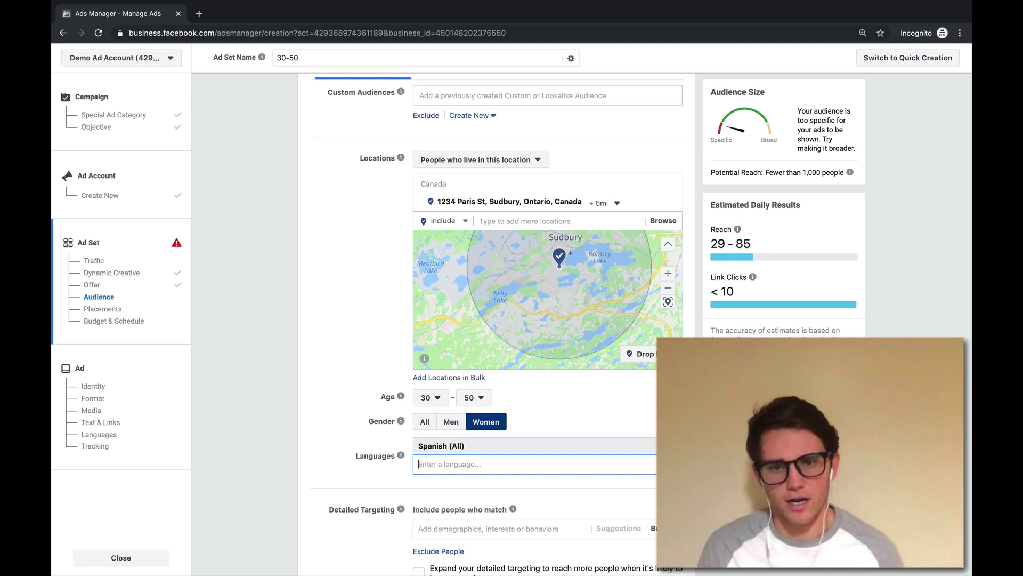
key("BackSpace")
key("BackSpace")
Remove the Sudbury address from the audience's locations.
scroll(341, 344, "up", 1)
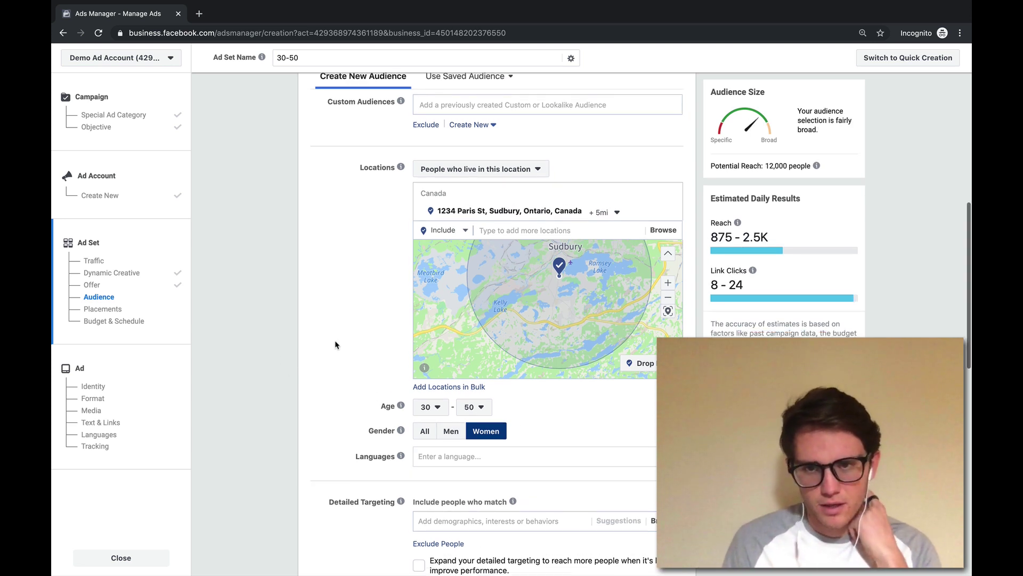
scroll(335, 345, "up", 1)
scroll(331, 347, "down", 2)
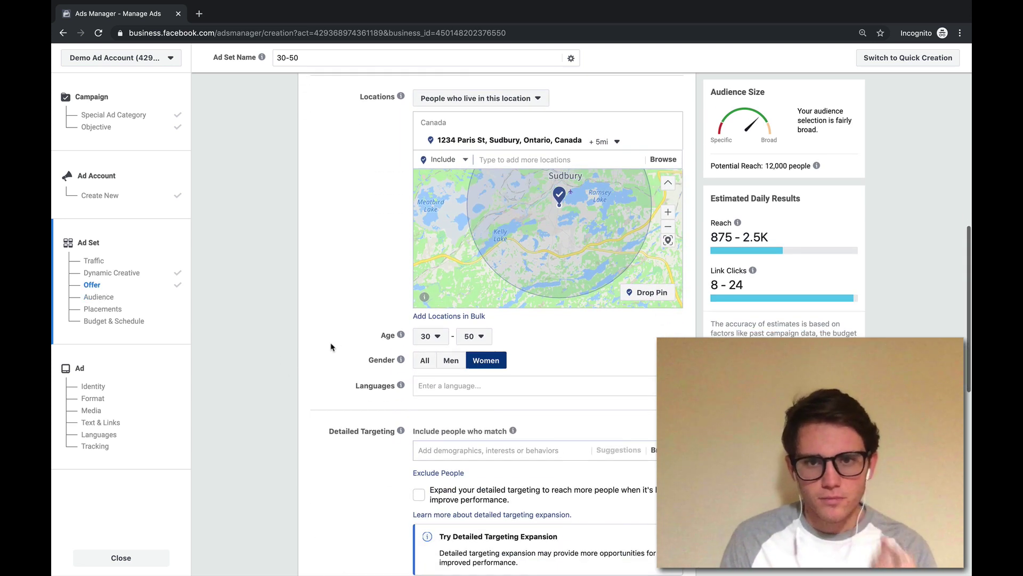
scroll(626, 407, "up", 5)
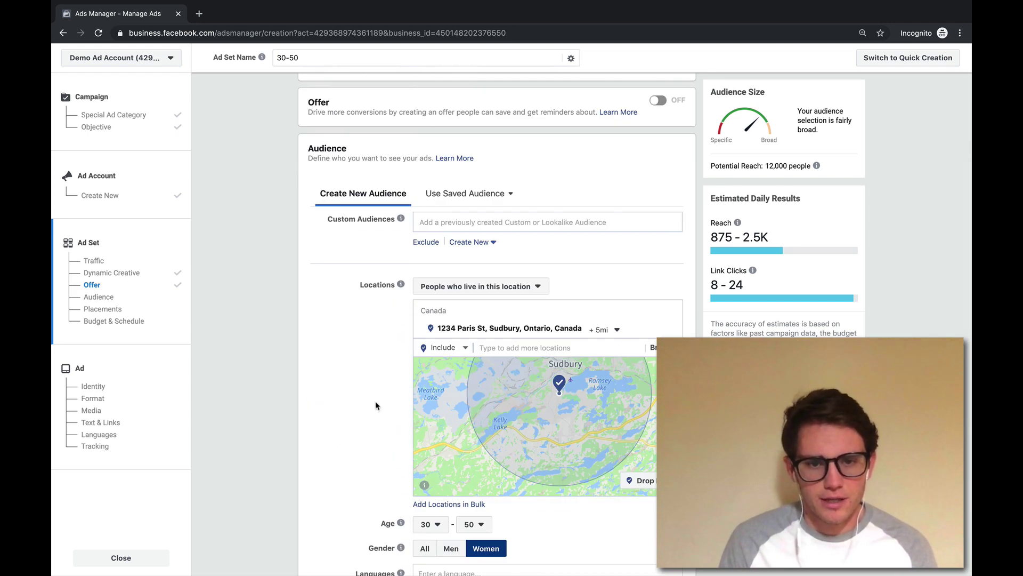
left_click(673, 330)
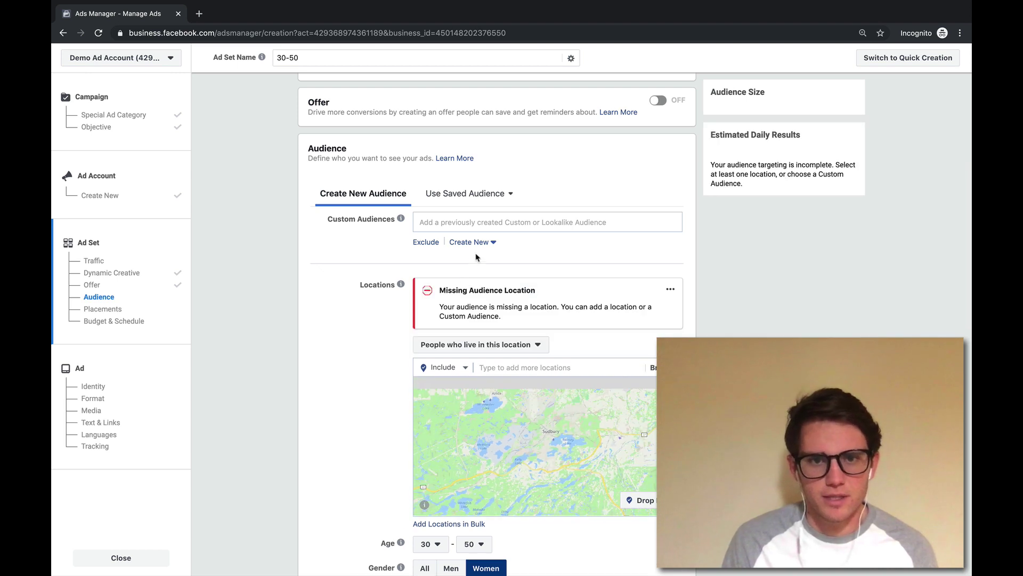
Start a new lookalike audience and look through its existing value-based sources.
mouse_move(403, 219)
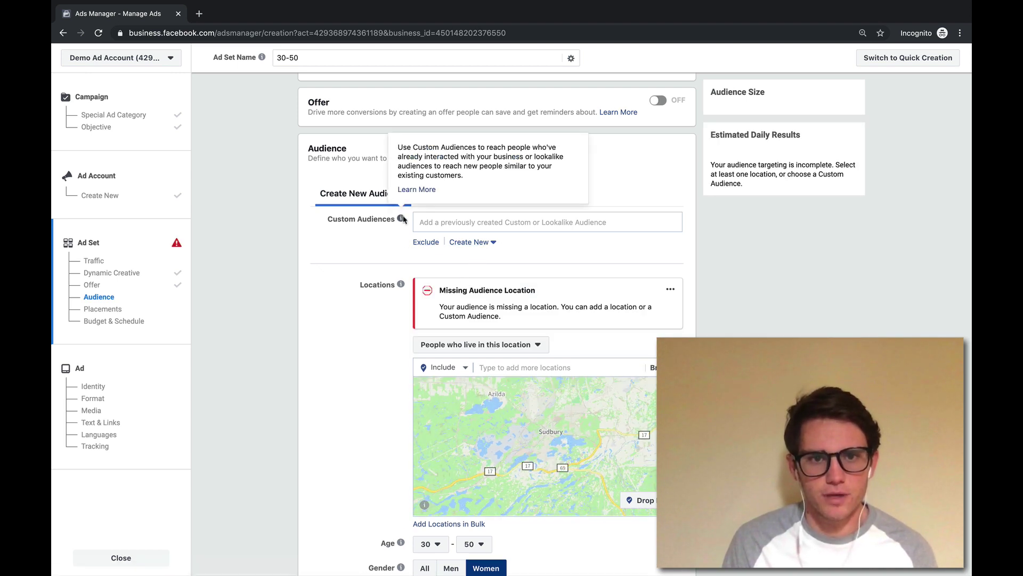
left_click(470, 242)
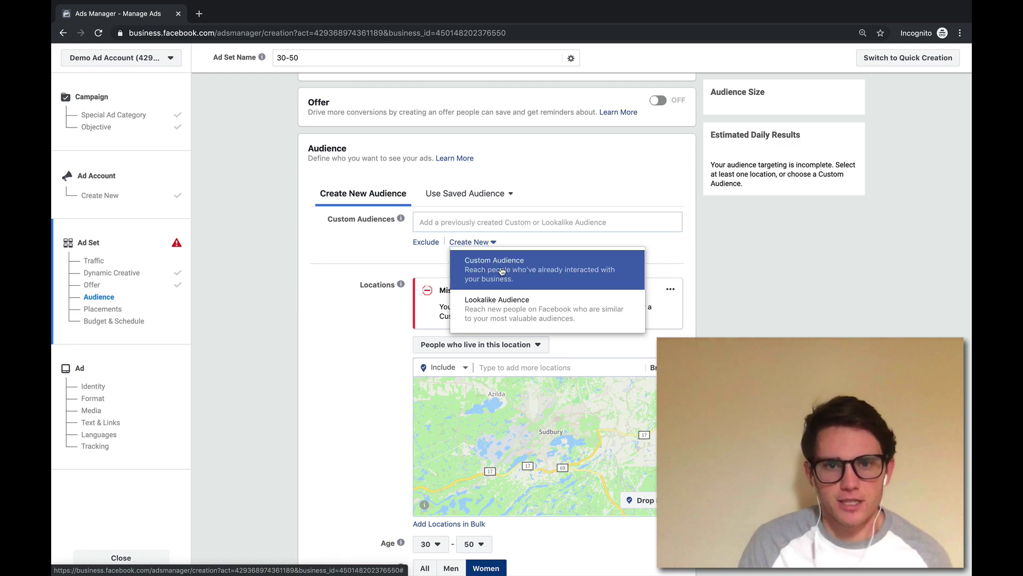
left_click(485, 305)
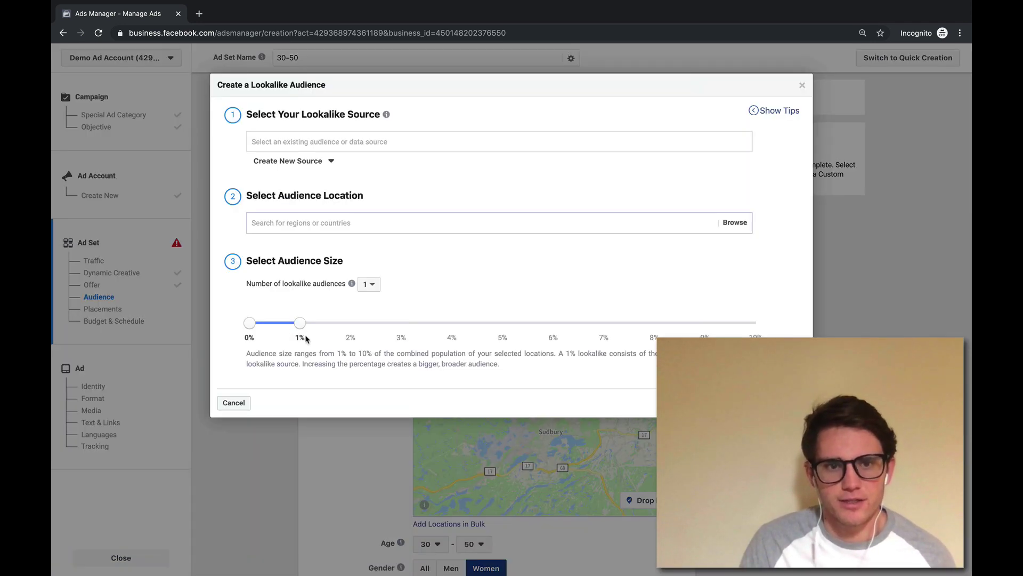
left_click(325, 142)
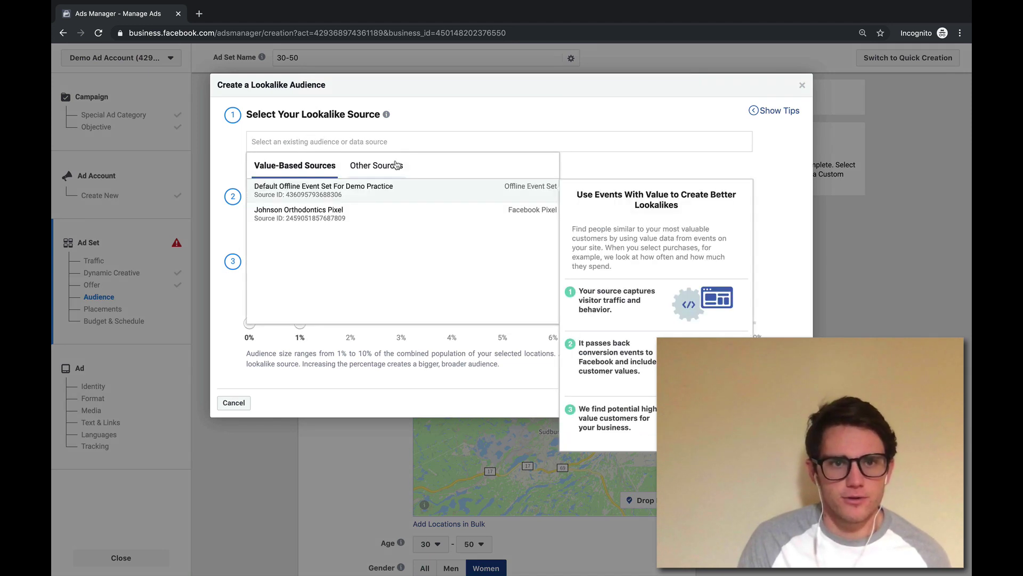
left_click(235, 159)
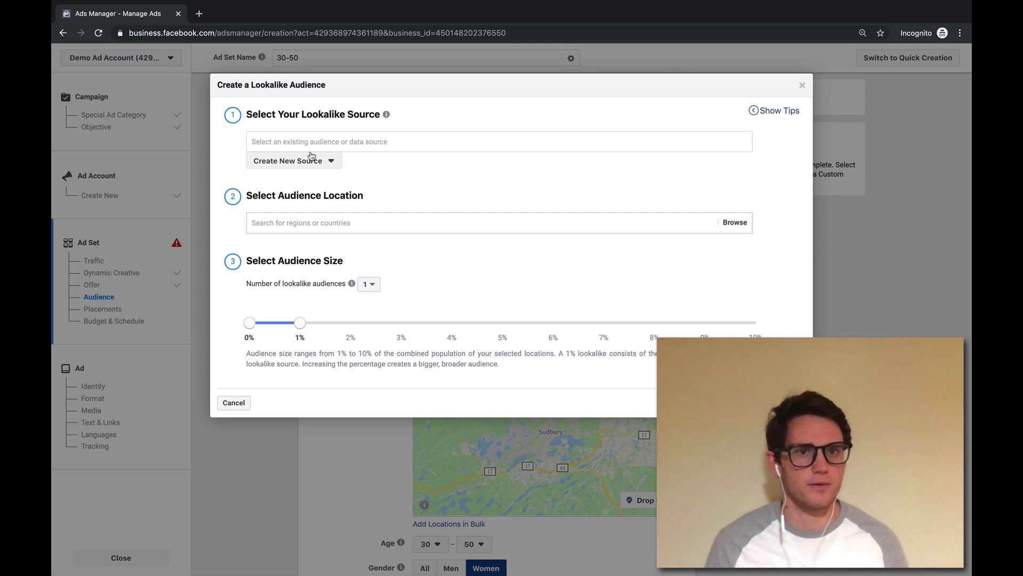
Review the source types for a new custom audience as the lookalike source, and close it without creating one.
left_click(333, 162)
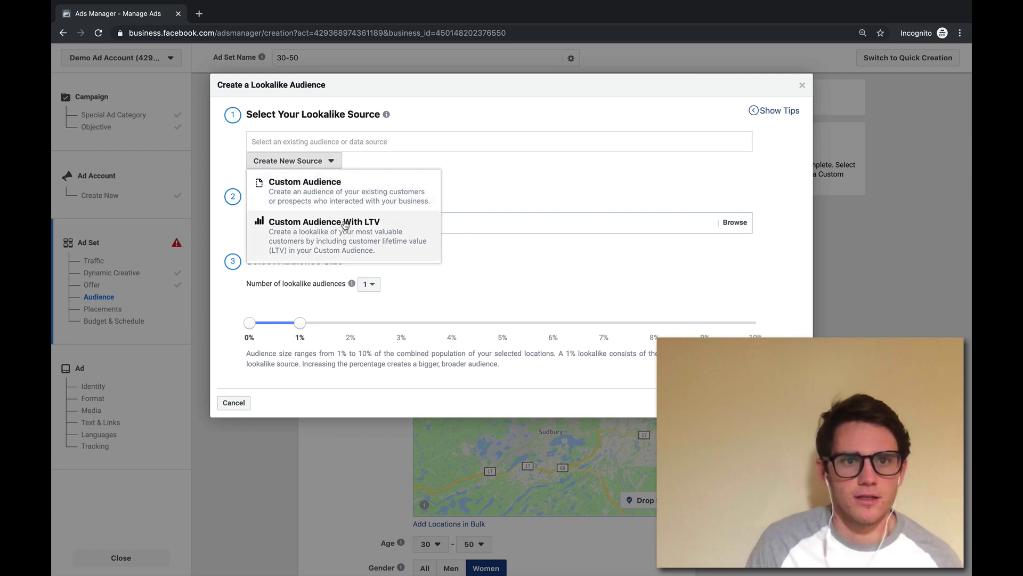
left_click(347, 193)
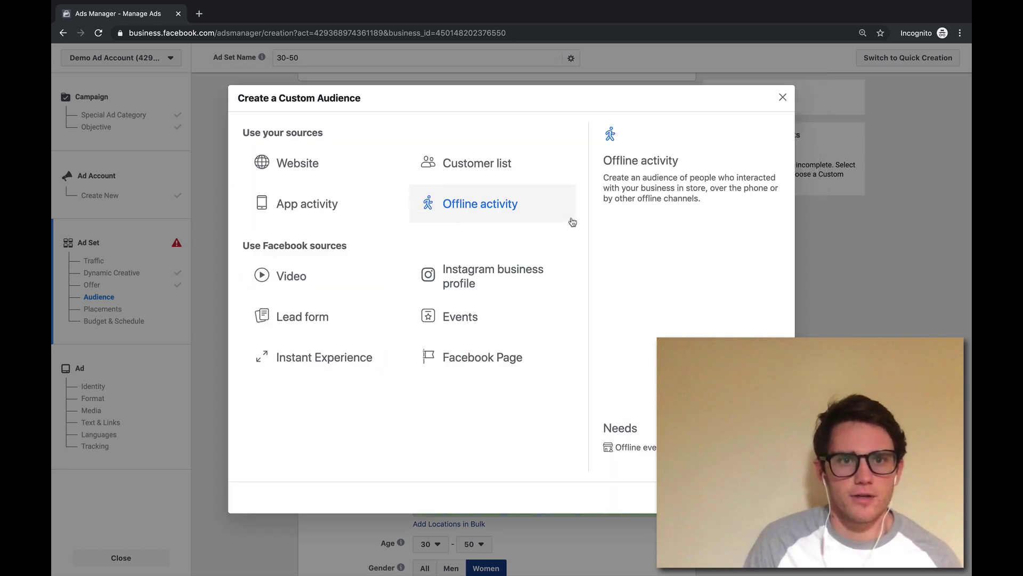
left_click(498, 171)
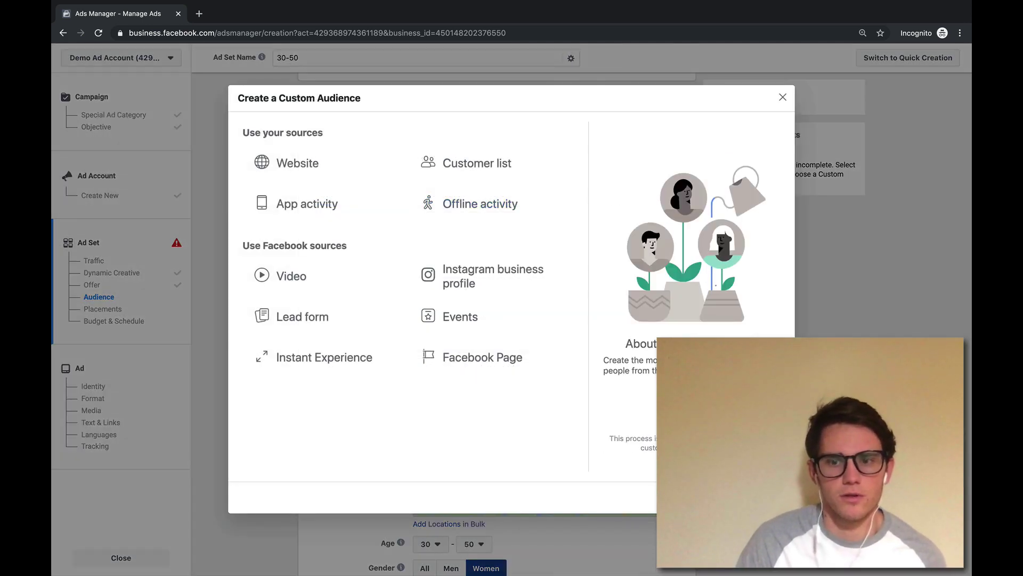
left_click(782, 97)
Start another lookalike audience and extend its audience size to 6%.
left_click(480, 242)
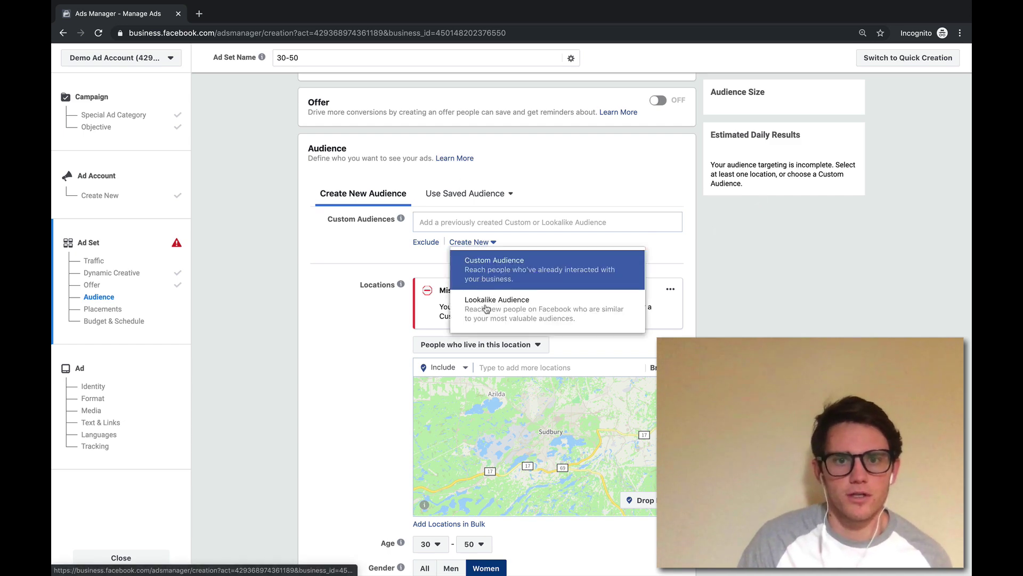
left_click(486, 308)
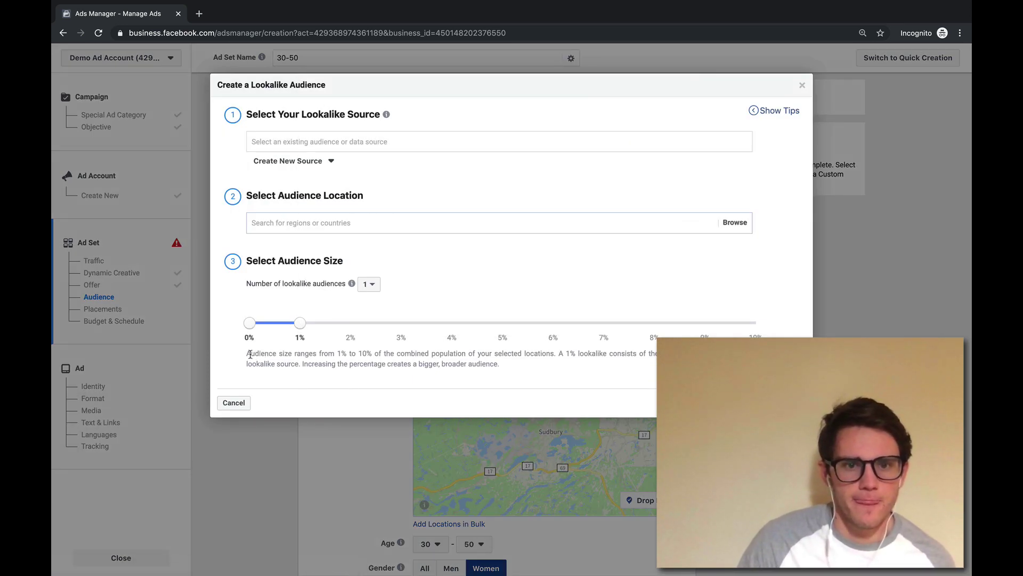
left_click_drag(247, 354, 608, 356)
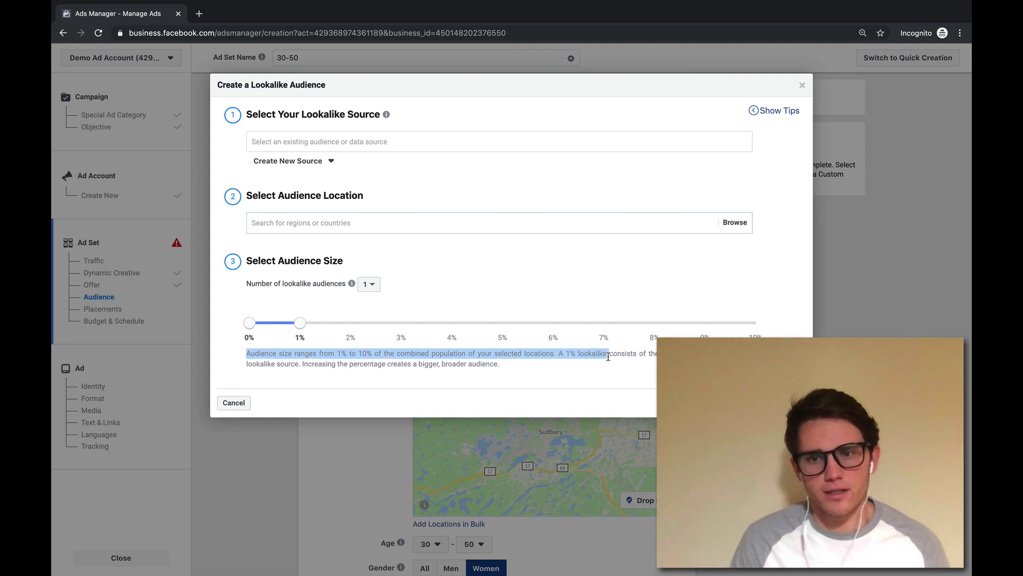
left_click(355, 364)
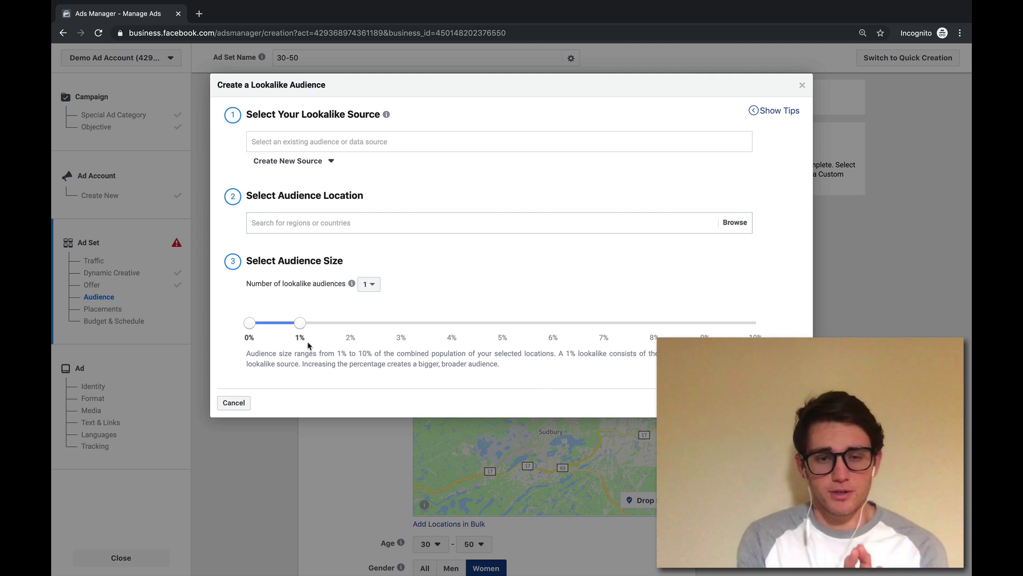
left_click_drag(302, 323, 634, 326)
left_click_drag(560, 322, 553, 323)
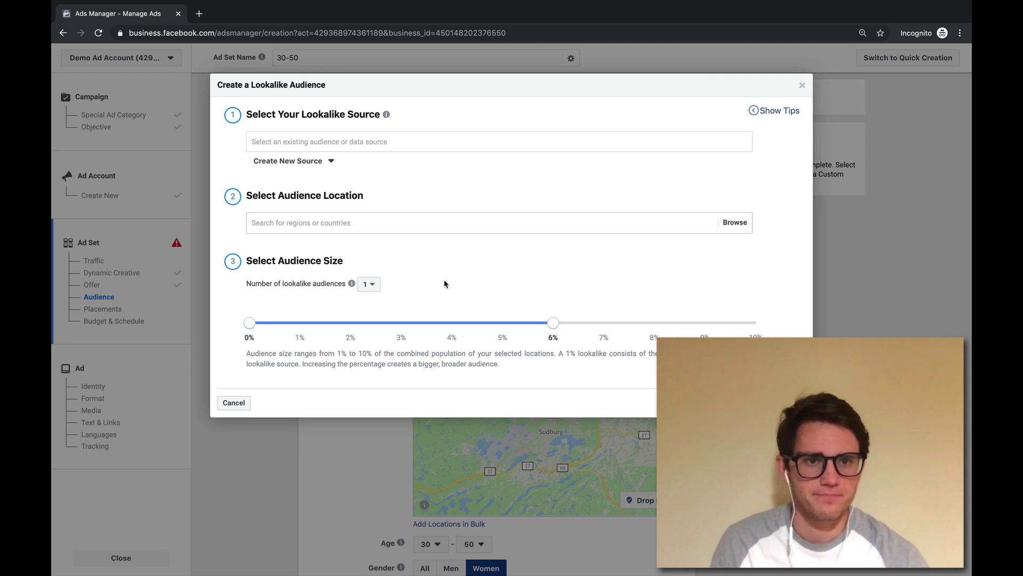
Check the location choices for the lookalike audience and cancel its creation.
left_click(313, 223)
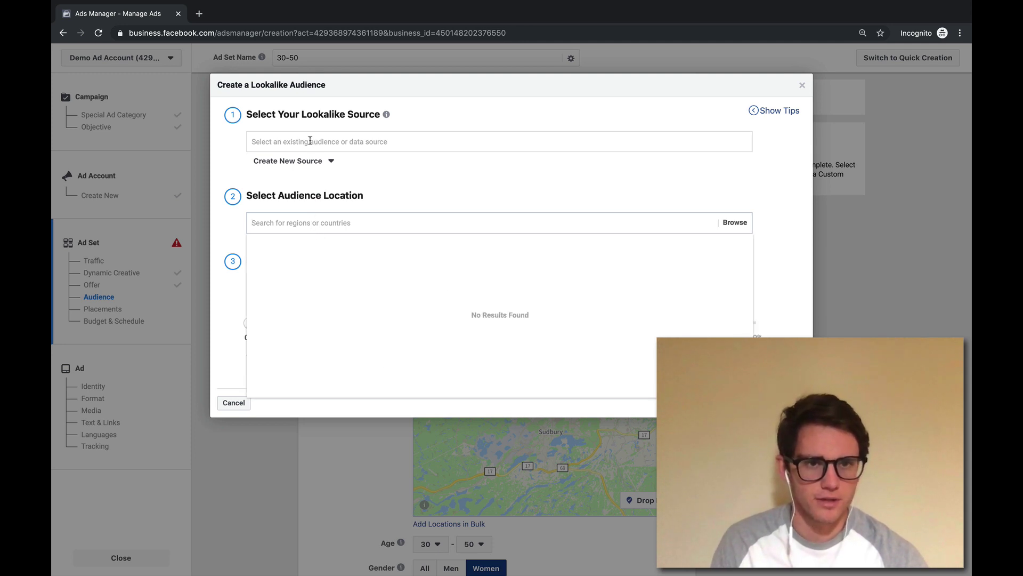
left_click(258, 186)
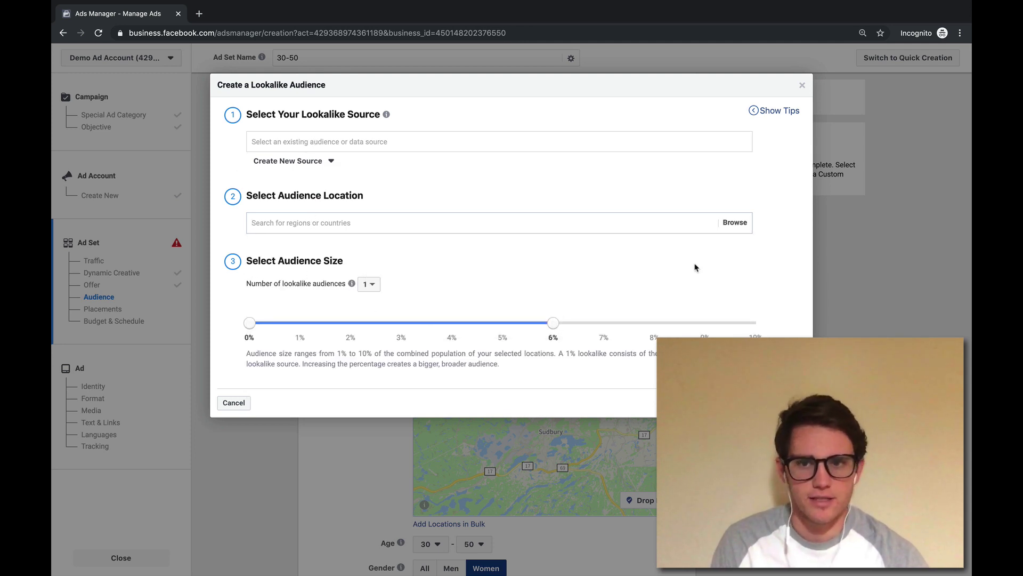
left_click(234, 404)
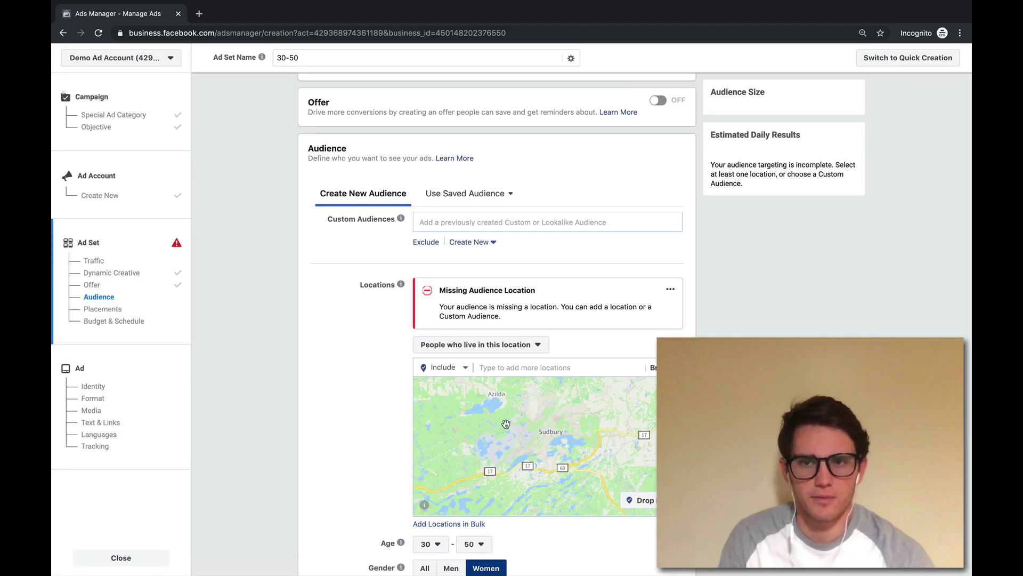
scroll(373, 395, "up", 5)
scroll(363, 382, "down", 7)
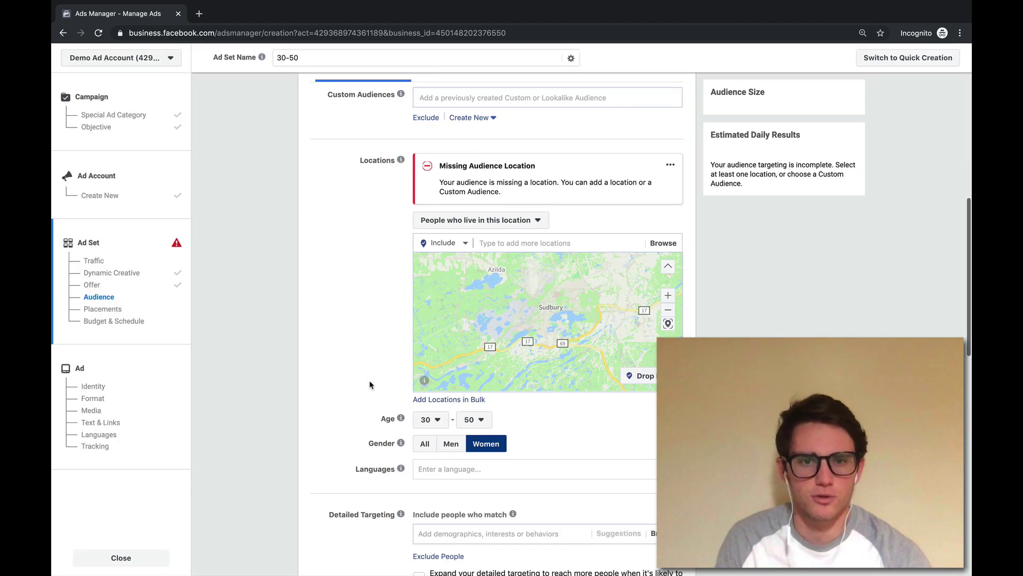
scroll(368, 384, "up", 3)
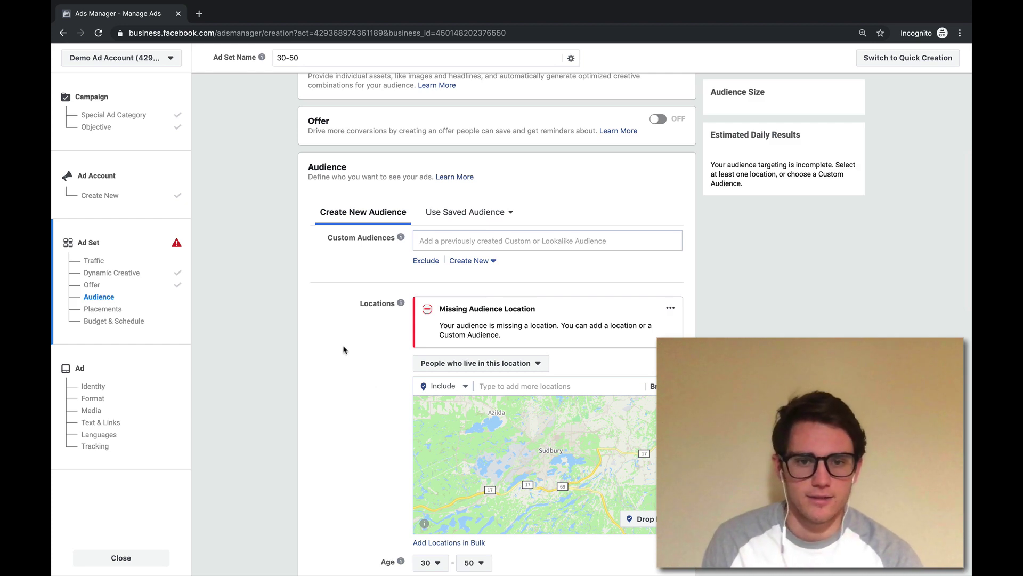
scroll(344, 350, "down", 3)
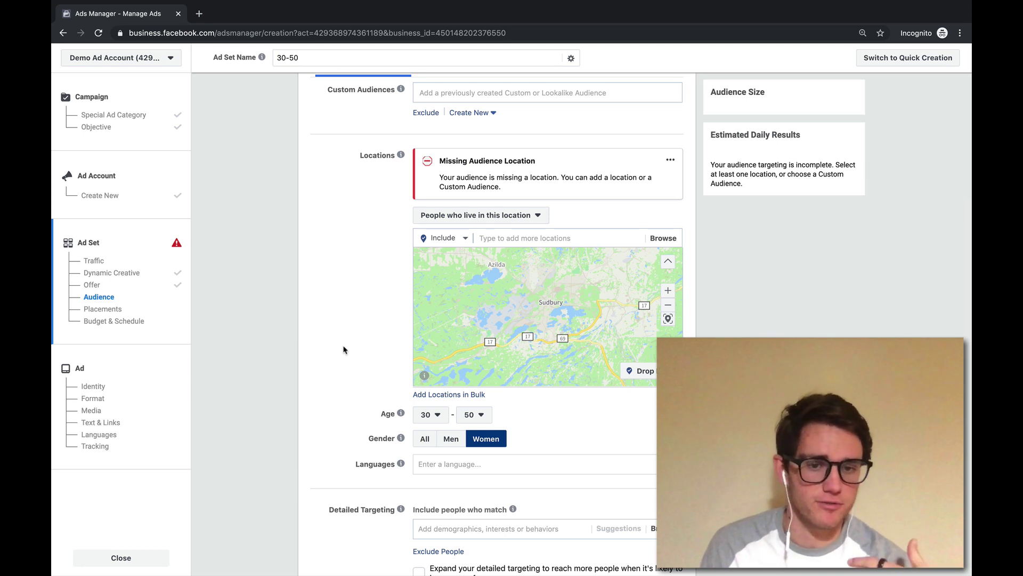
Try Orthodontics as a field of study in the detailed targeting and remove it again.
scroll(324, 362, "down", 2)
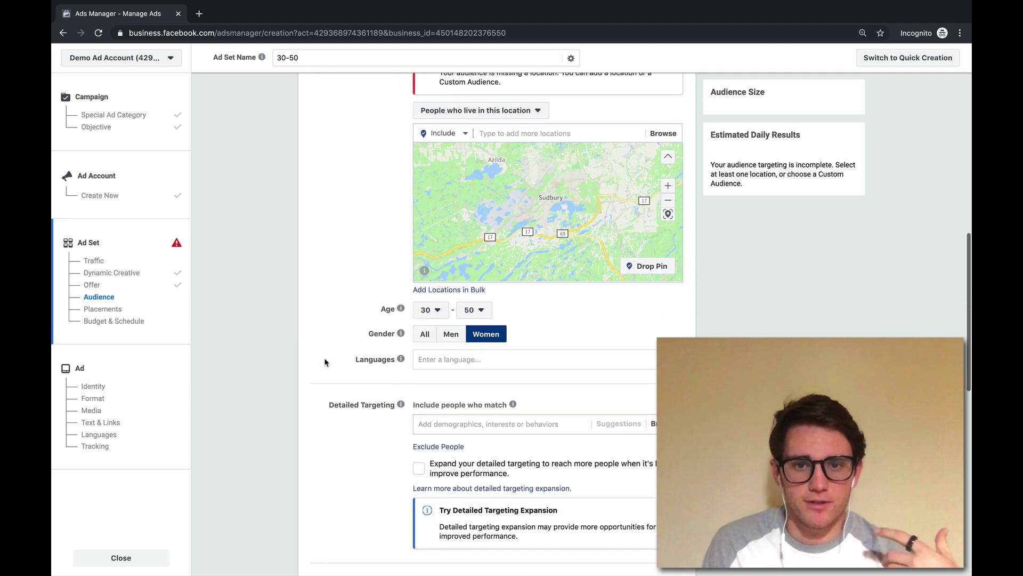
scroll(325, 360, "down", 2)
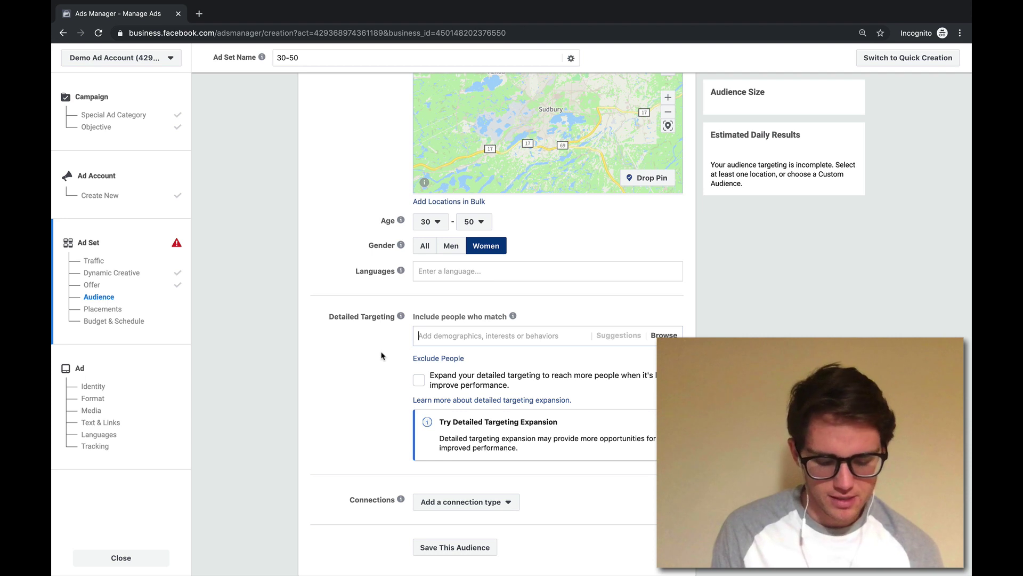
type("orthod")
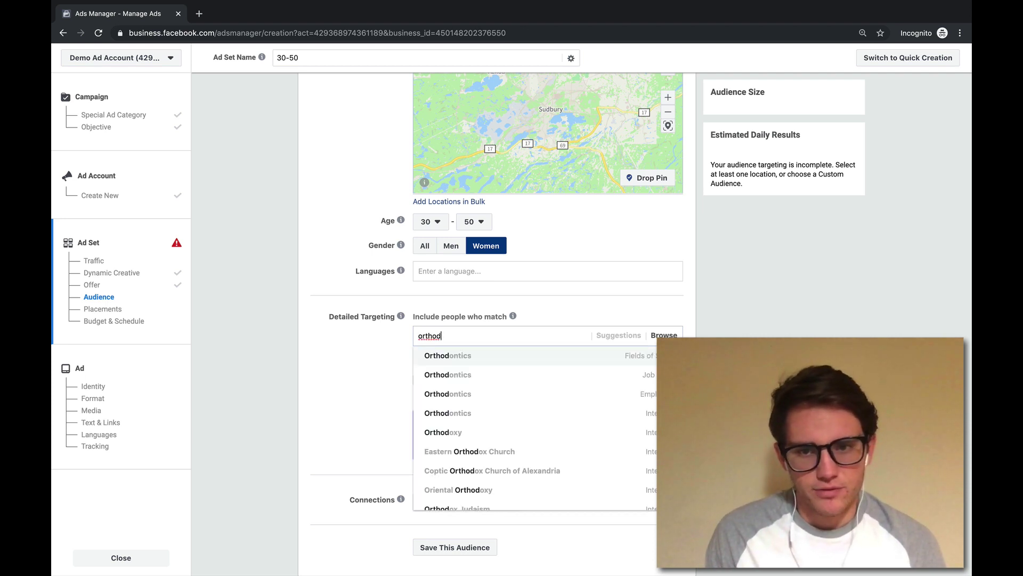
left_click(498, 355)
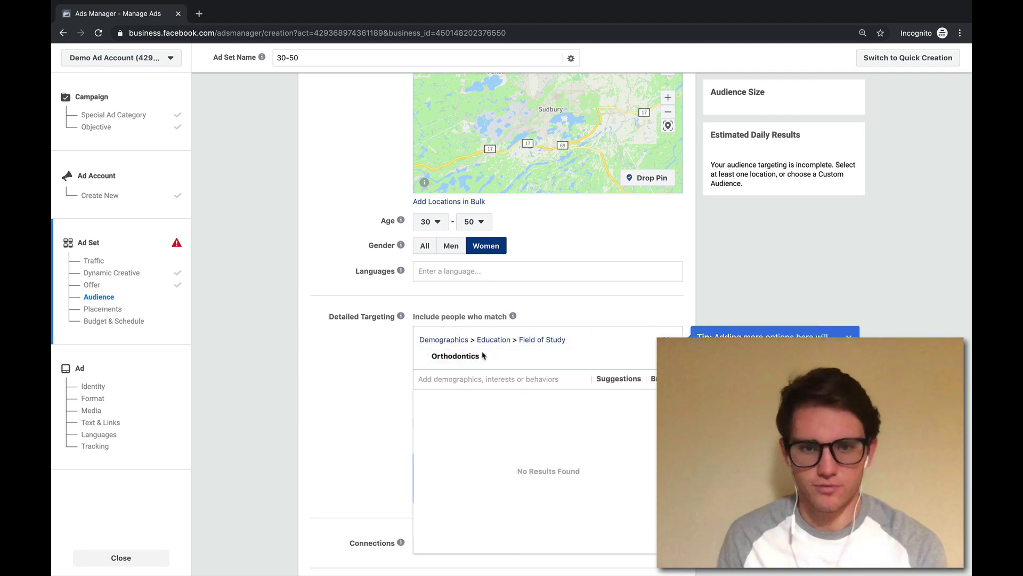
left_click(374, 370)
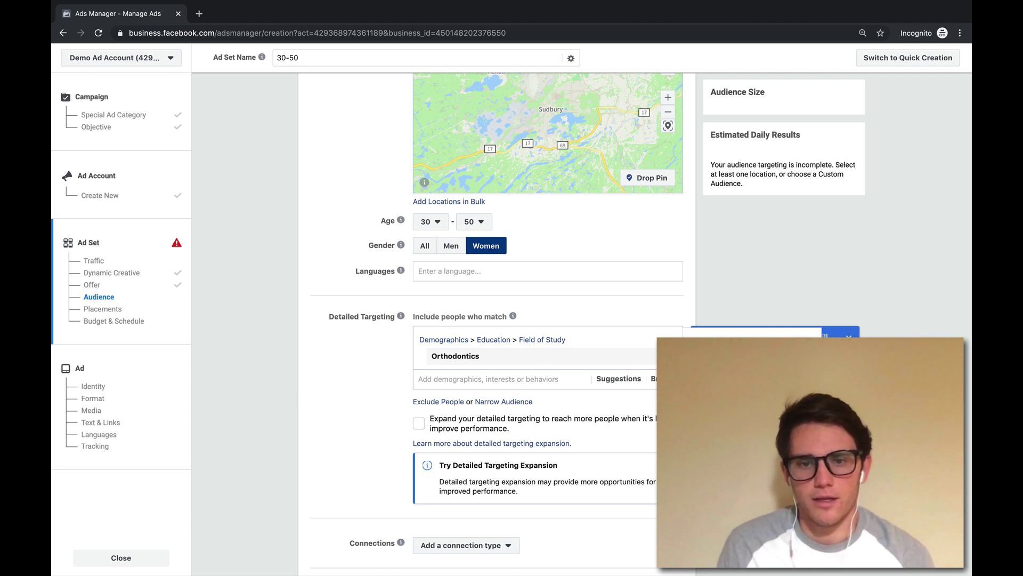
left_click(485, 350)
Add the Women's fashion interest to the audience's detailed targeting.
left_click(485, 335)
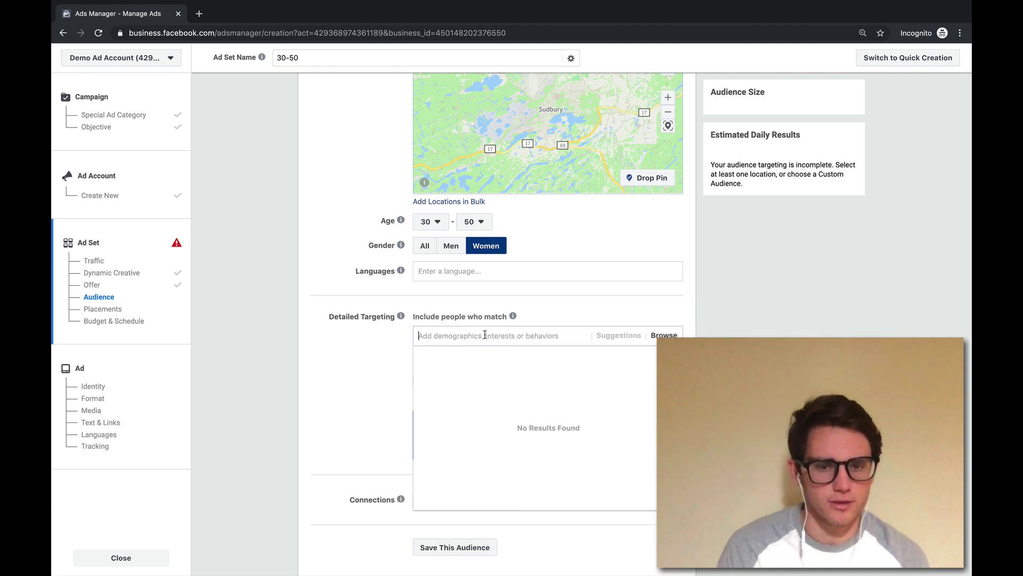
type("womens fashion")
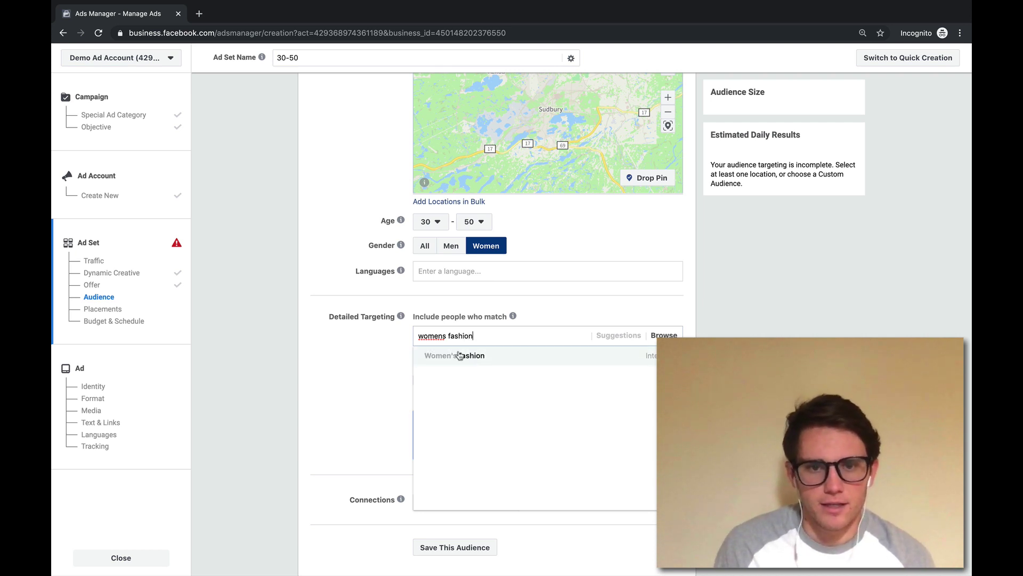
left_click(480, 360)
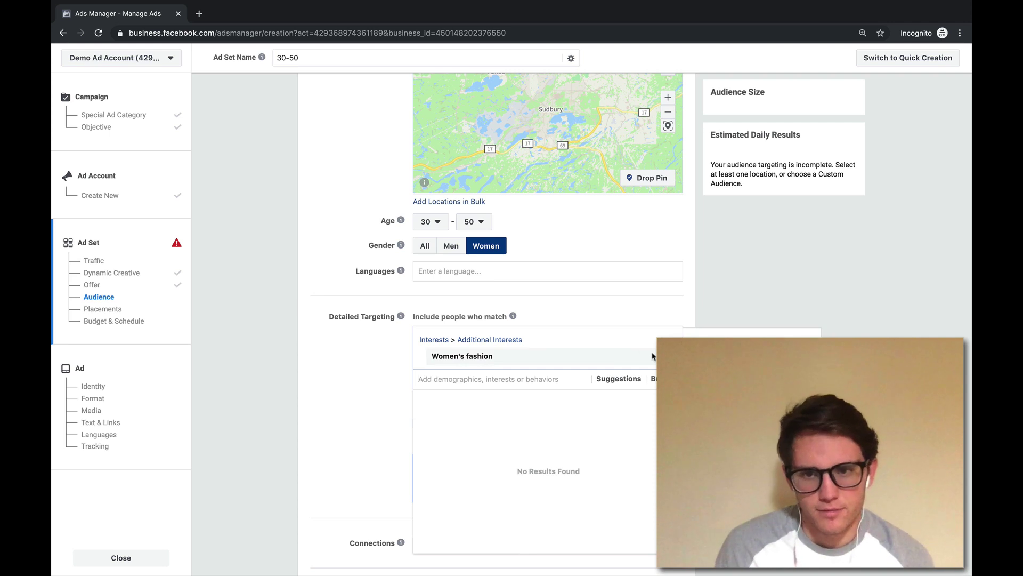
Remove the Women's fashion interest from the audience's detailed targeting.
left_click(294, 382)
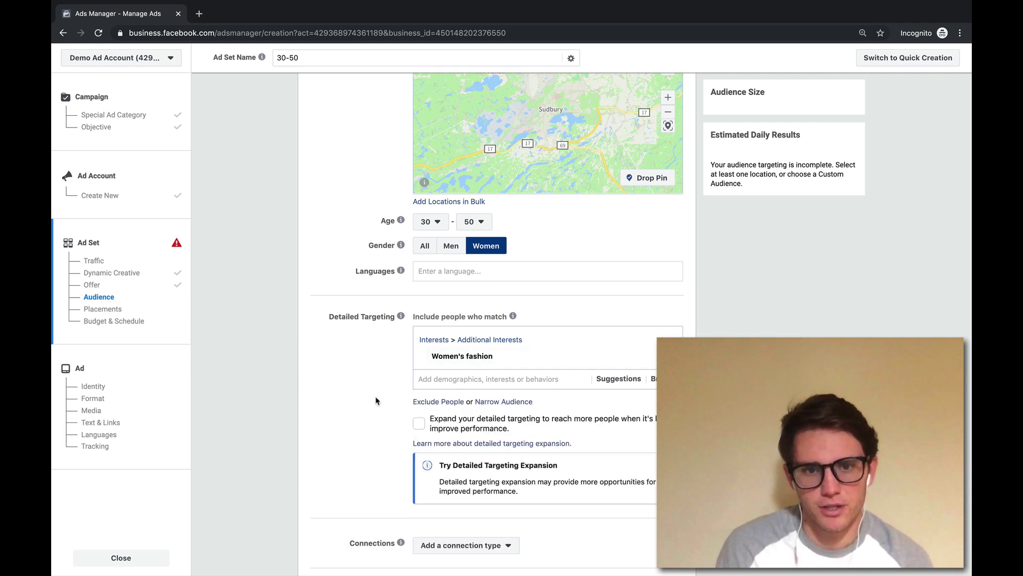
scroll(380, 402, "up", 2)
scroll(373, 262, "up", 1)
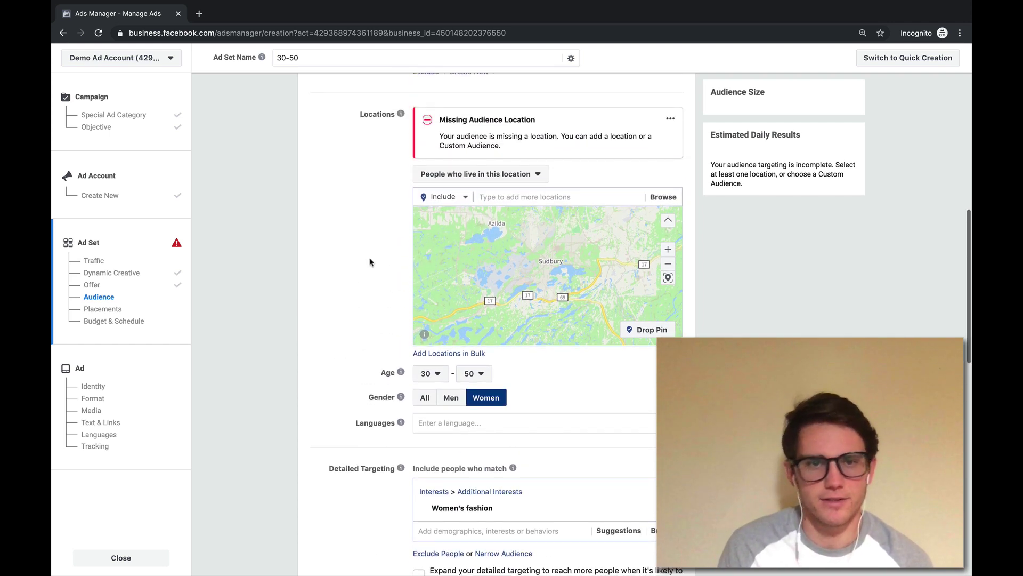
scroll(554, 248, "down", 2)
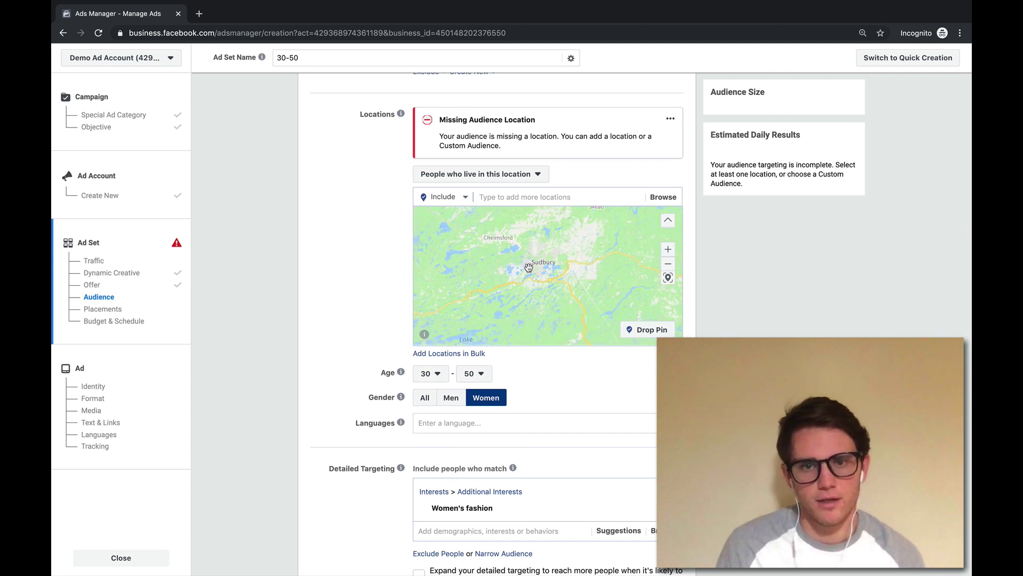
scroll(310, 296, "down", 1)
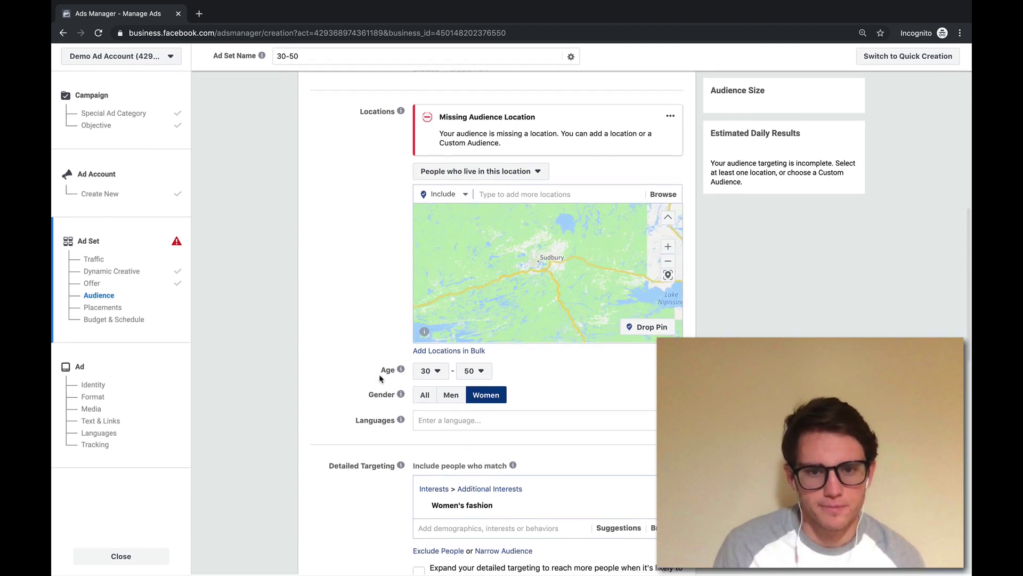
left_click(653, 513)
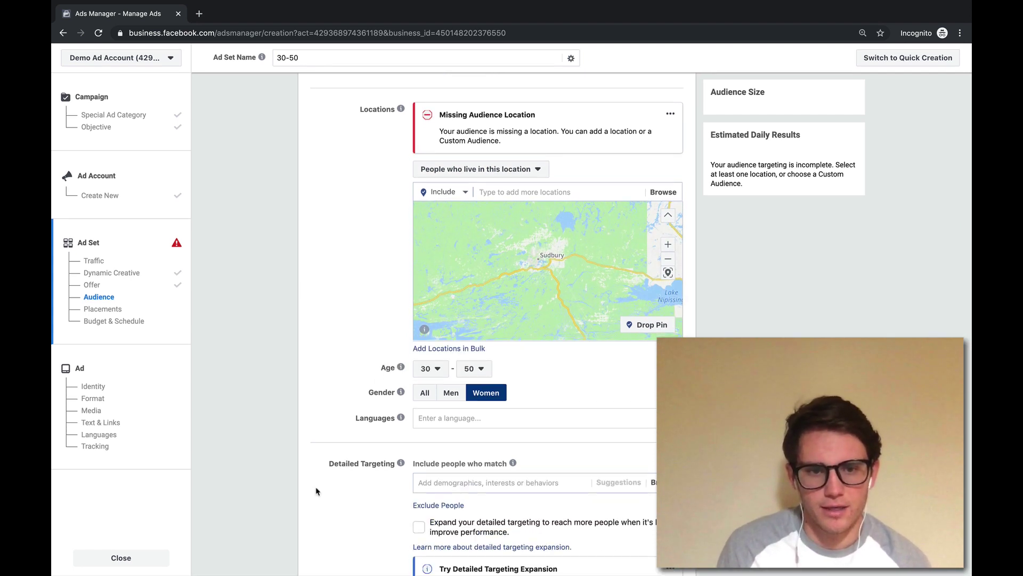
Examine the connection types available for Facebook Pages, apps and events, and leave without choosing one.
scroll(336, 384, "down", 3)
scroll(379, 435, "down", 2)
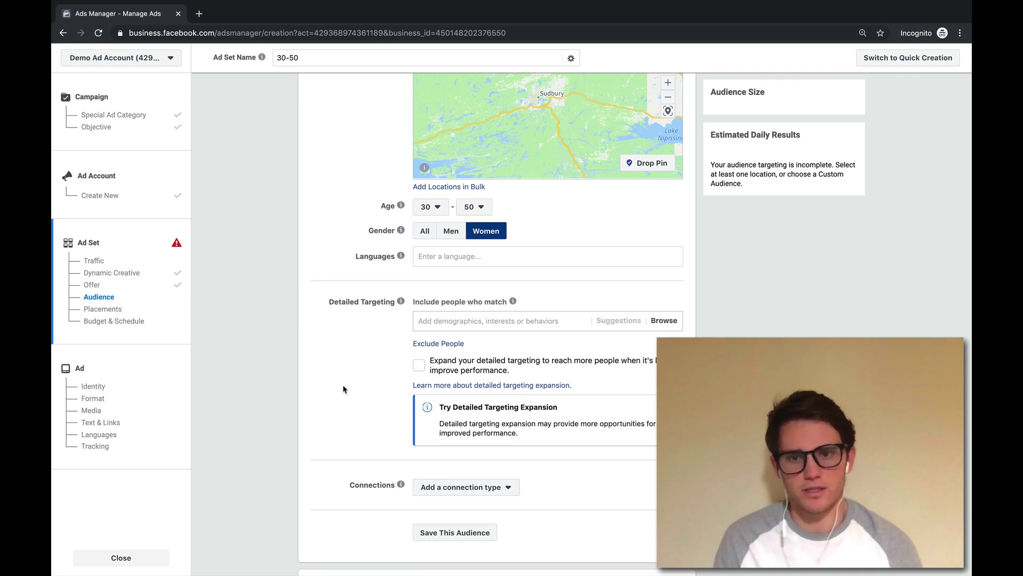
scroll(309, 376, "up", 1)
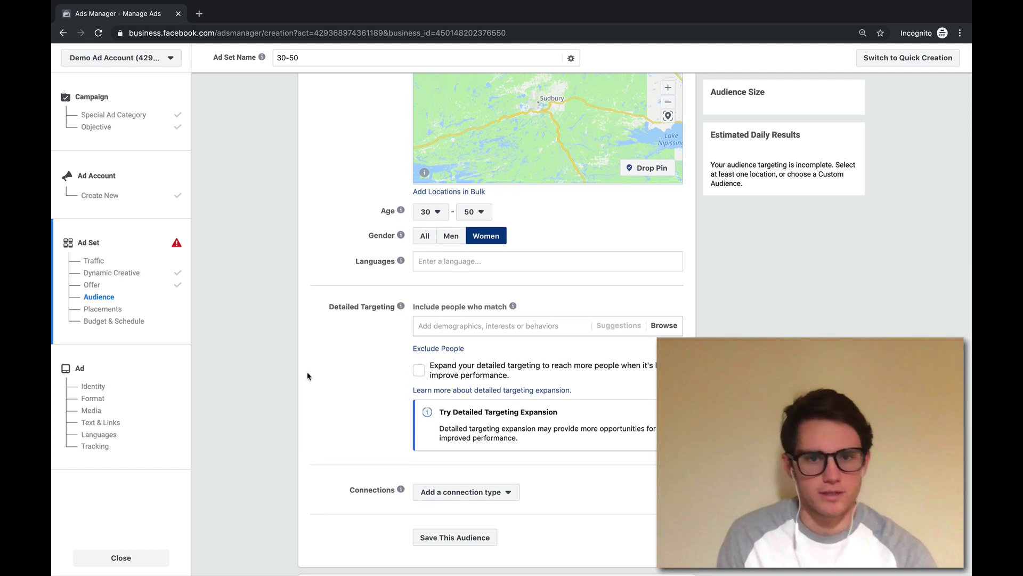
scroll(307, 376, "down", 3)
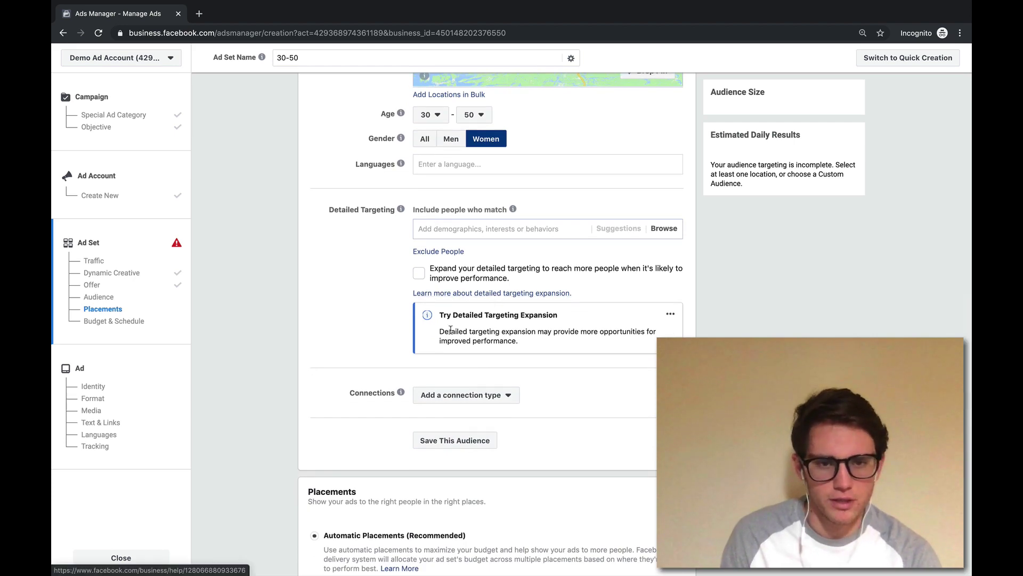
scroll(347, 360, "down", 3)
left_click(468, 276)
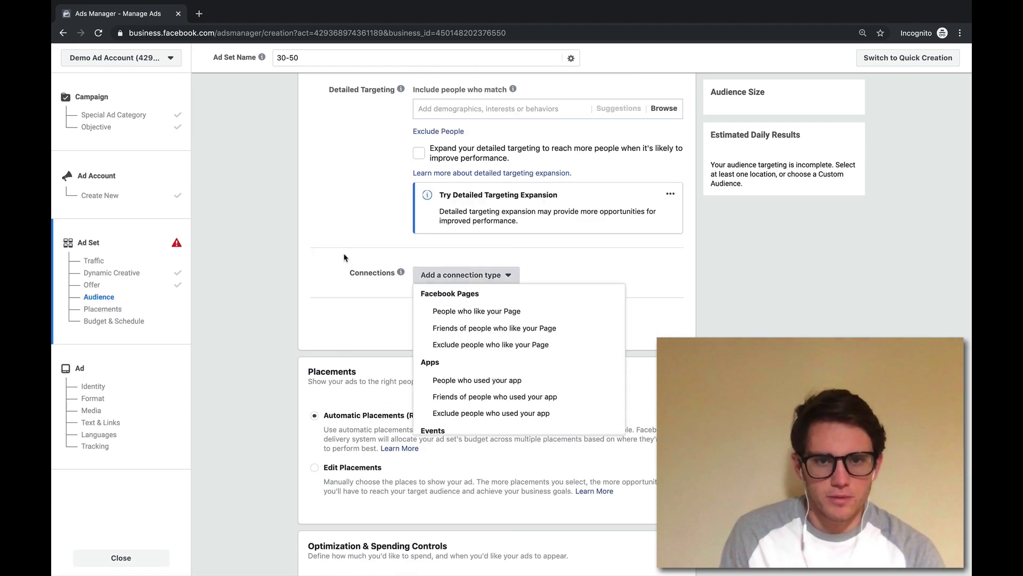
scroll(464, 399, "down", 3)
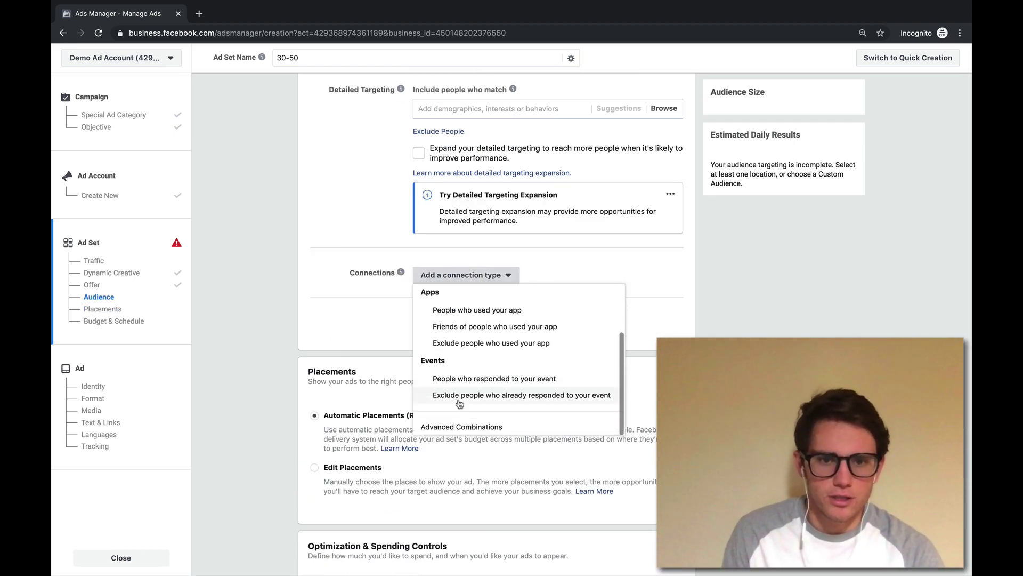
scroll(464, 400, "up", 3)
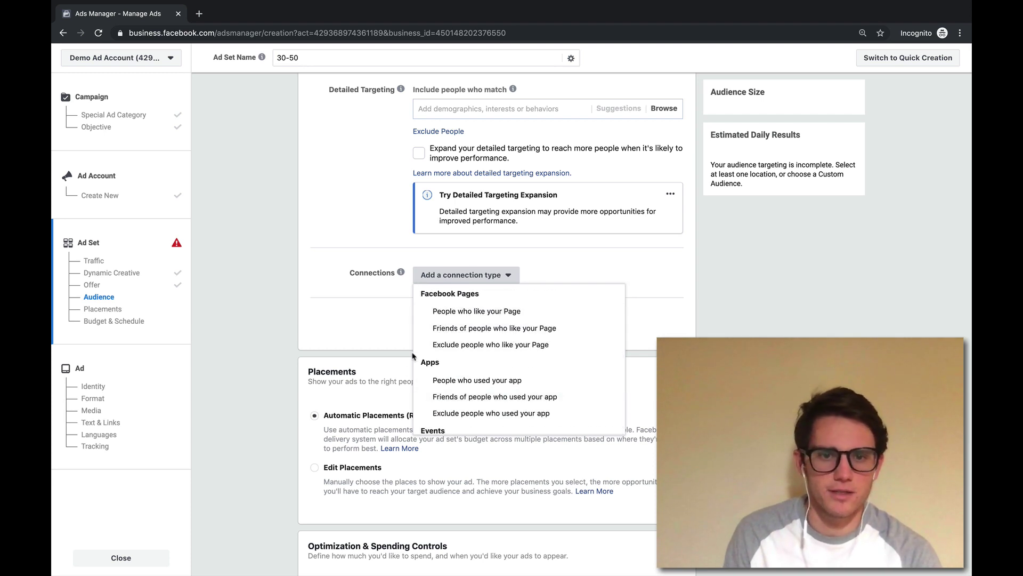
left_click(371, 310)
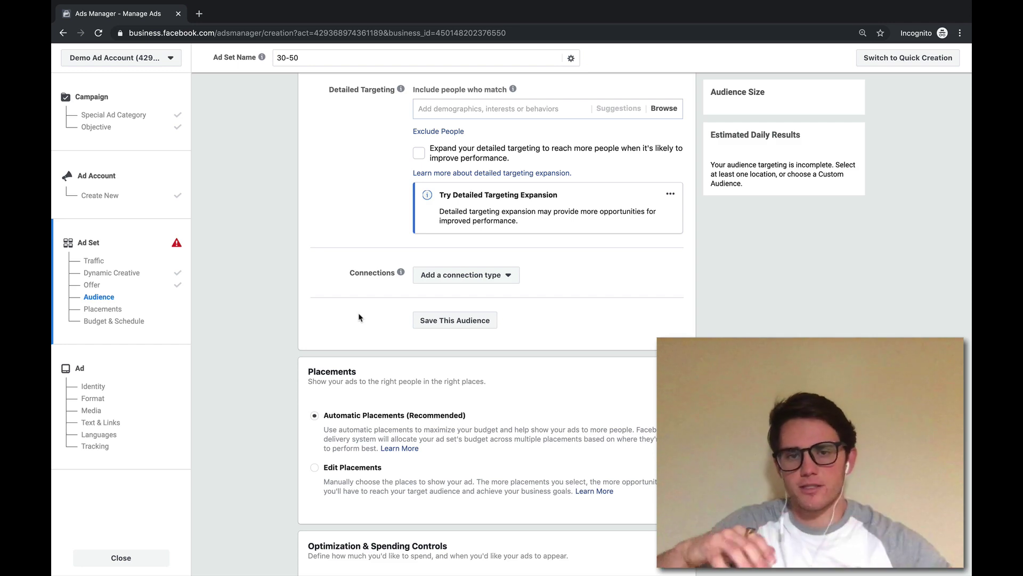
Switch the ad set from automatic placements to manually edited placements.
scroll(356, 301, "up", 4)
scroll(353, 284, "down", 5)
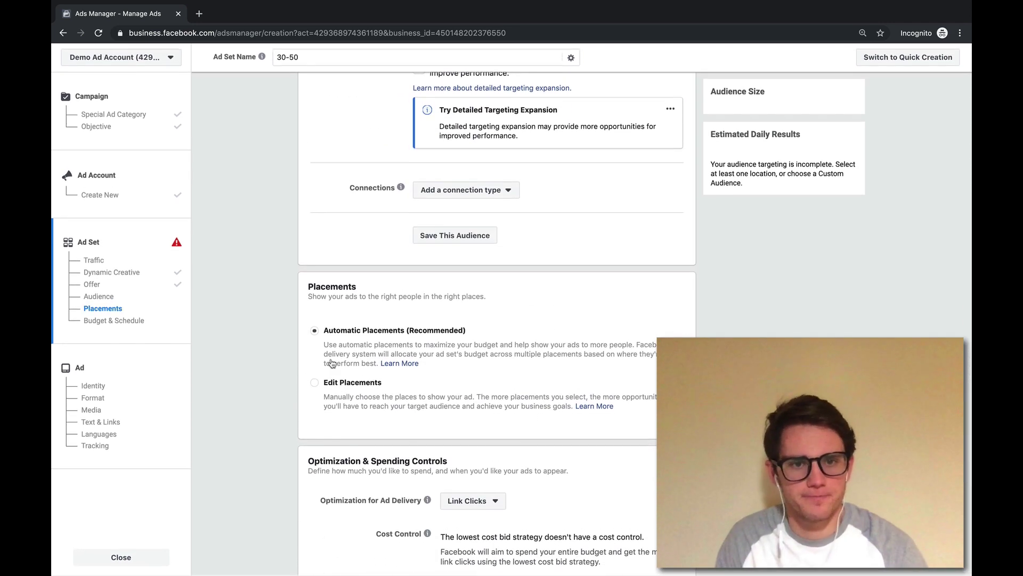
left_click(314, 382)
scroll(284, 364, "down", 8)
scroll(283, 362, "up", 5)
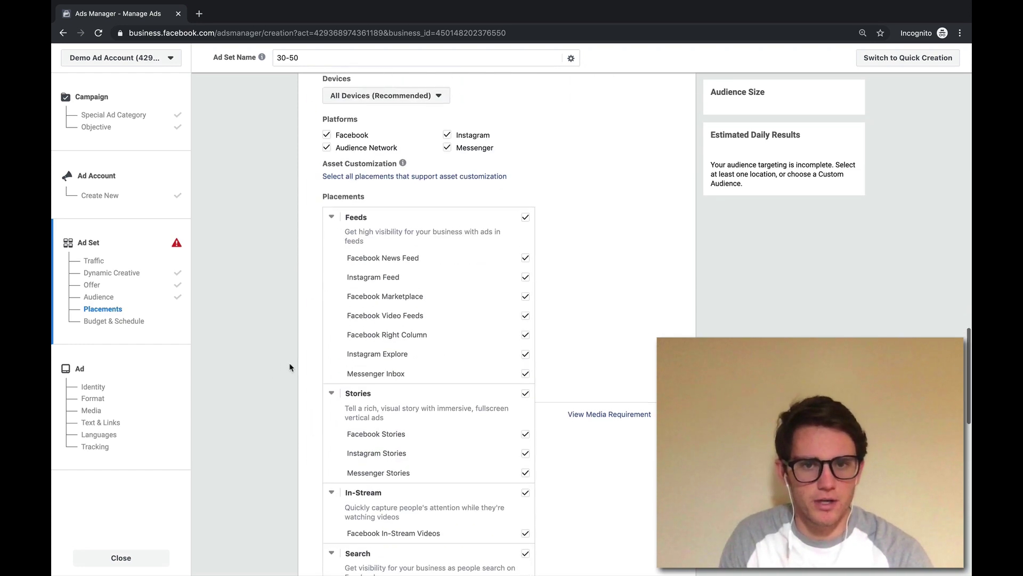
Examine the selectable ad placements, from feeds and stories through in-stream, search, messages, in-article, and apps and sites.
scroll(414, 421, "down", 2)
scroll(414, 421, "down", 2)
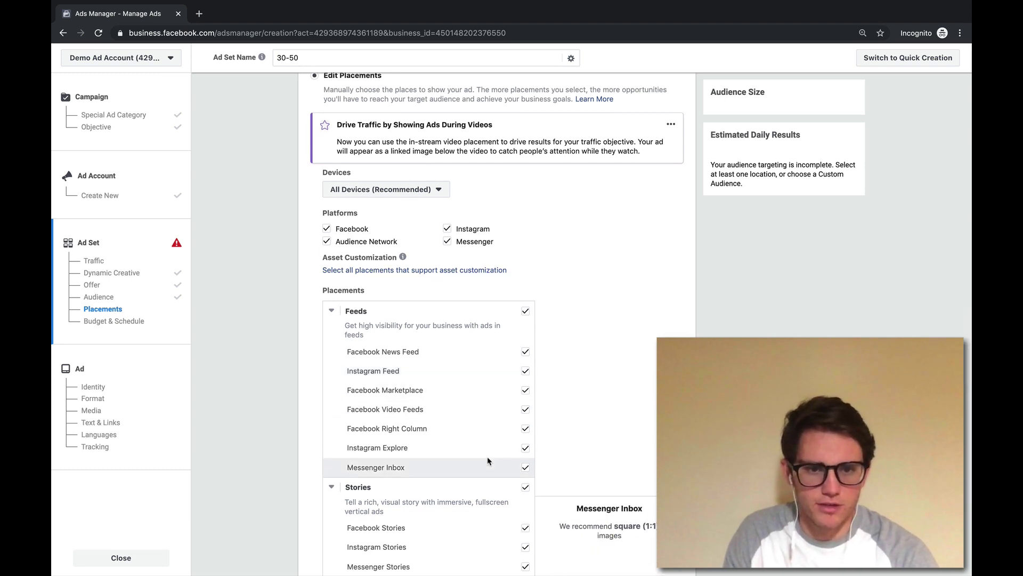
scroll(446, 446, "down", 2)
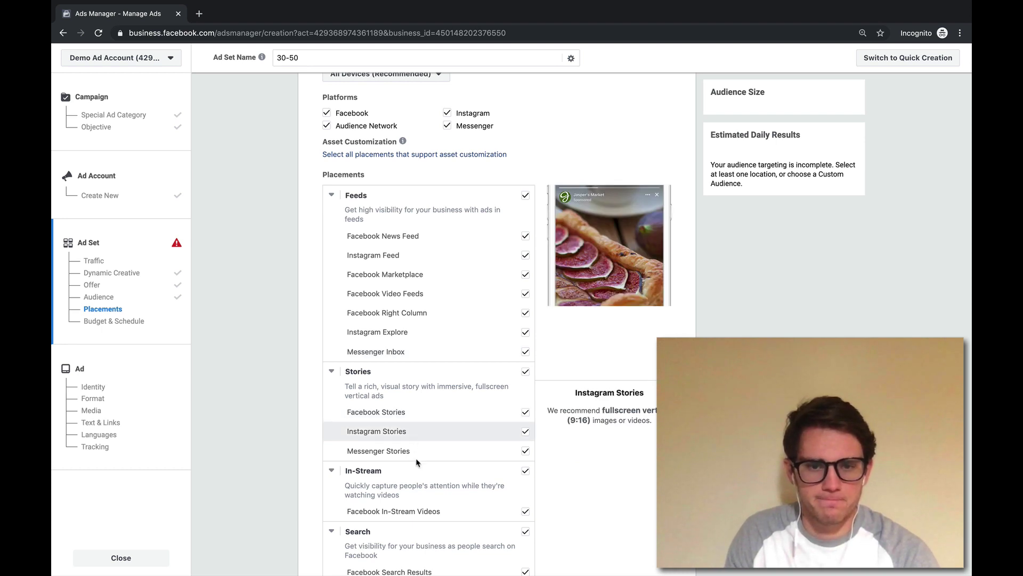
scroll(319, 427, "down", 1)
scroll(318, 426, "down", 2)
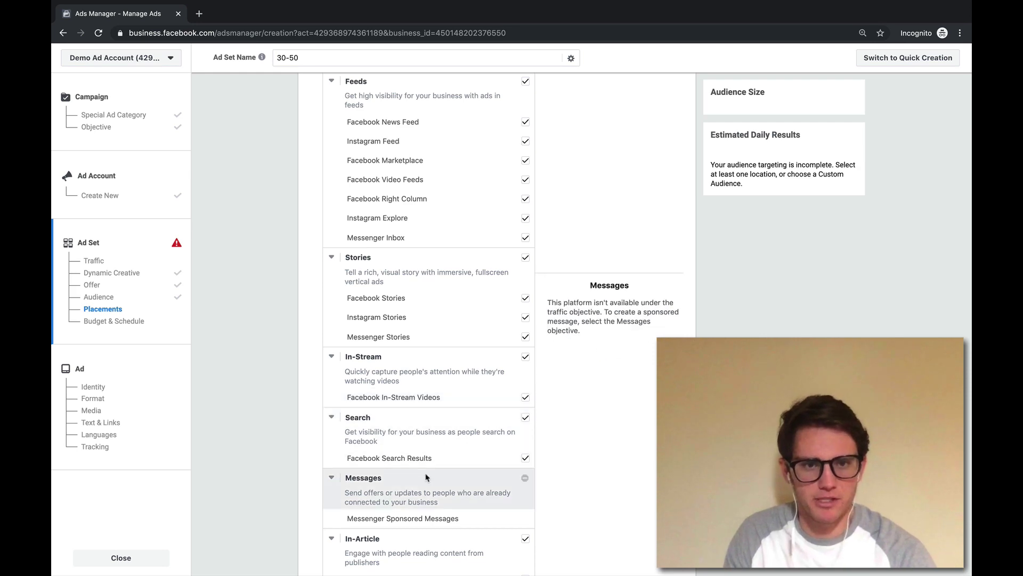
scroll(421, 467, "down", 2)
scroll(391, 203, "up", 3)
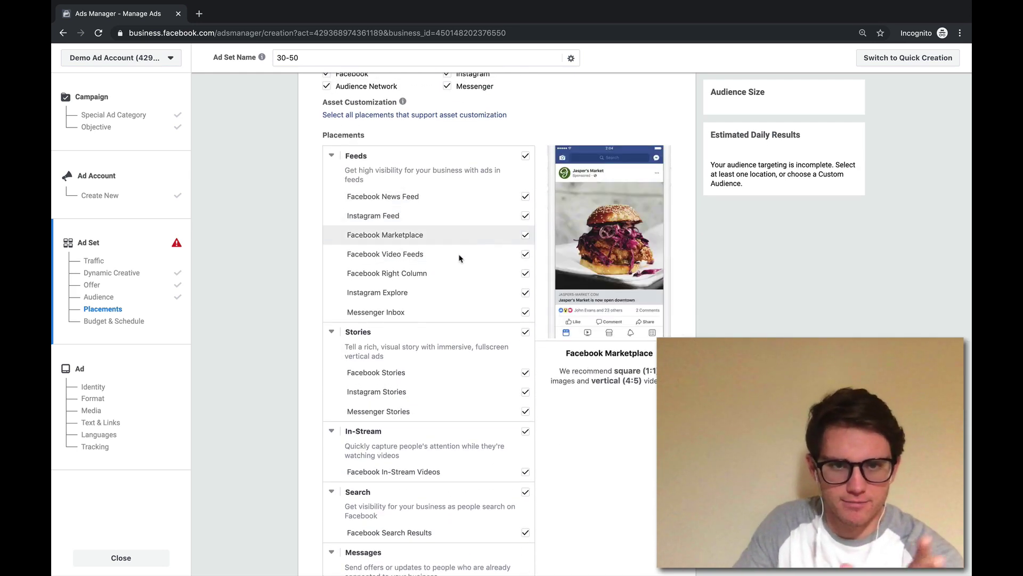
scroll(453, 256, "down", 8)
scroll(448, 276, "up", 12)
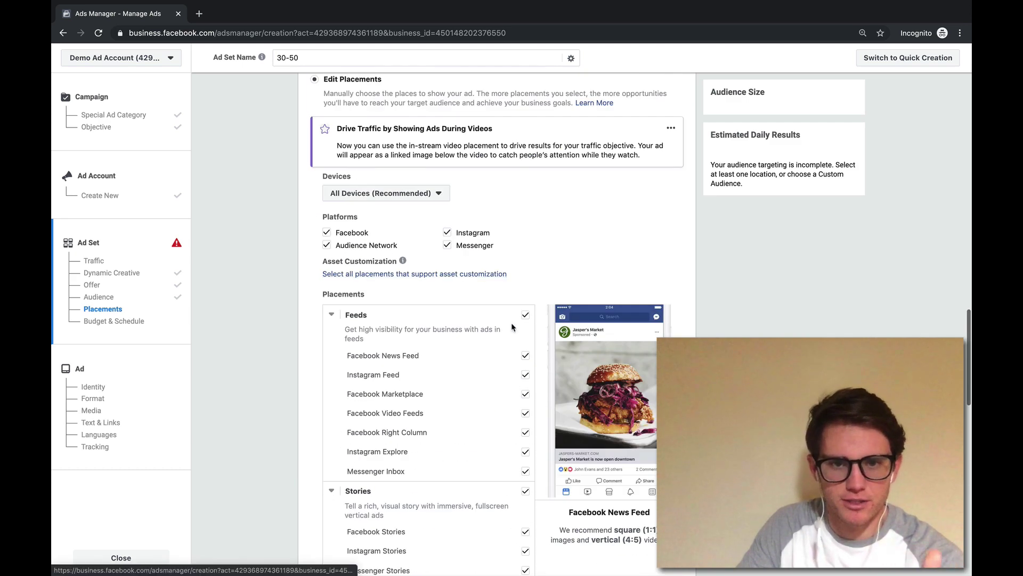
Deselect every Feeds placement except Instagram Feed.
left_click(526, 355)
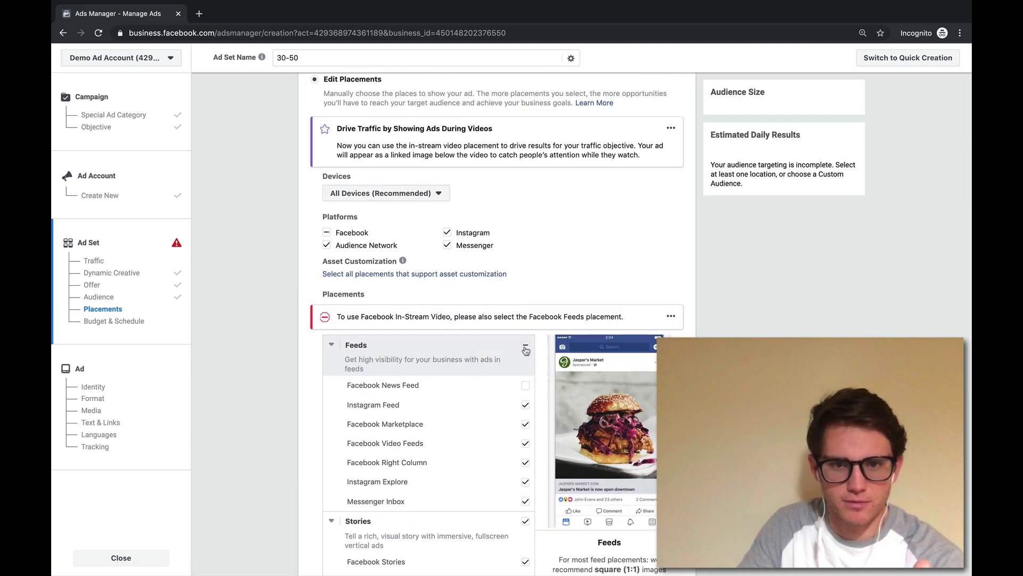
left_click(526, 346)
left_click(526, 316)
scroll(528, 341, "down", 1)
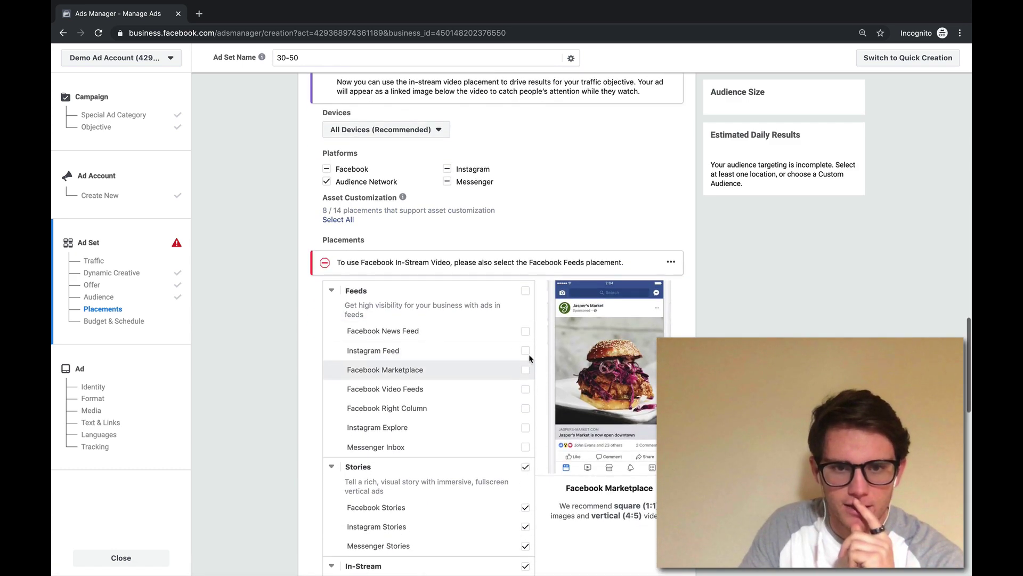
left_click(517, 356)
Deselect Facebook Stories and Messenger Stories, keeping Instagram Stories as the only Stories placement.
scroll(517, 341, "down", 3)
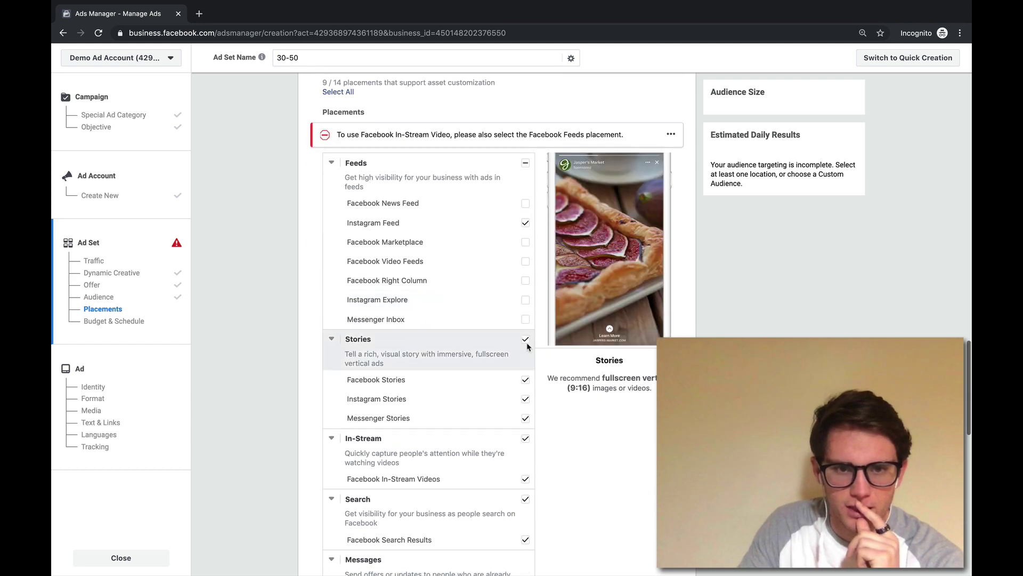
left_click(527, 343)
left_click(523, 403)
left_click(525, 382)
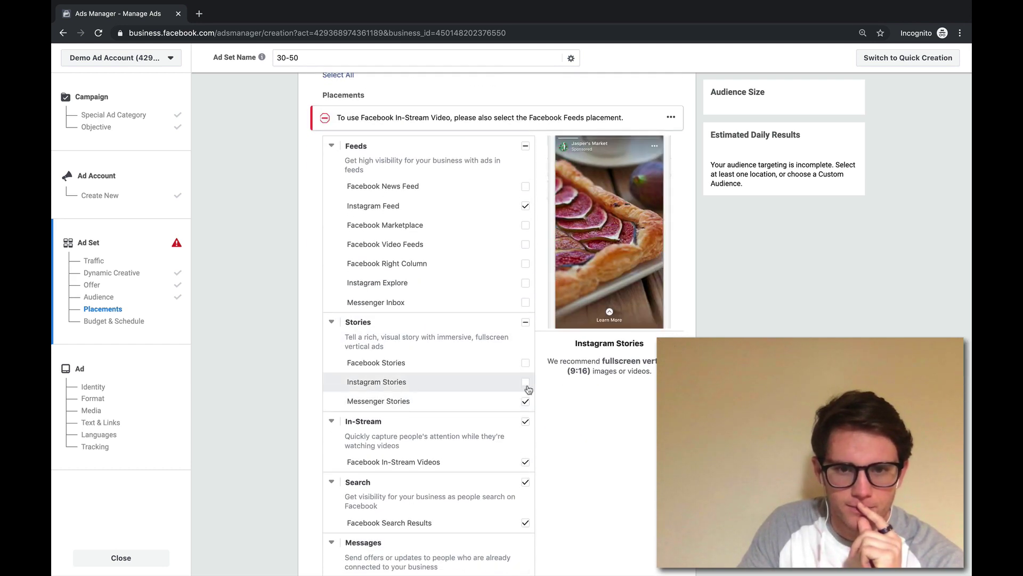
left_click(525, 404)
Deselect the In-Stream, Search, In-Article, and Apps and Sites placements.
scroll(526, 397, "down", 2)
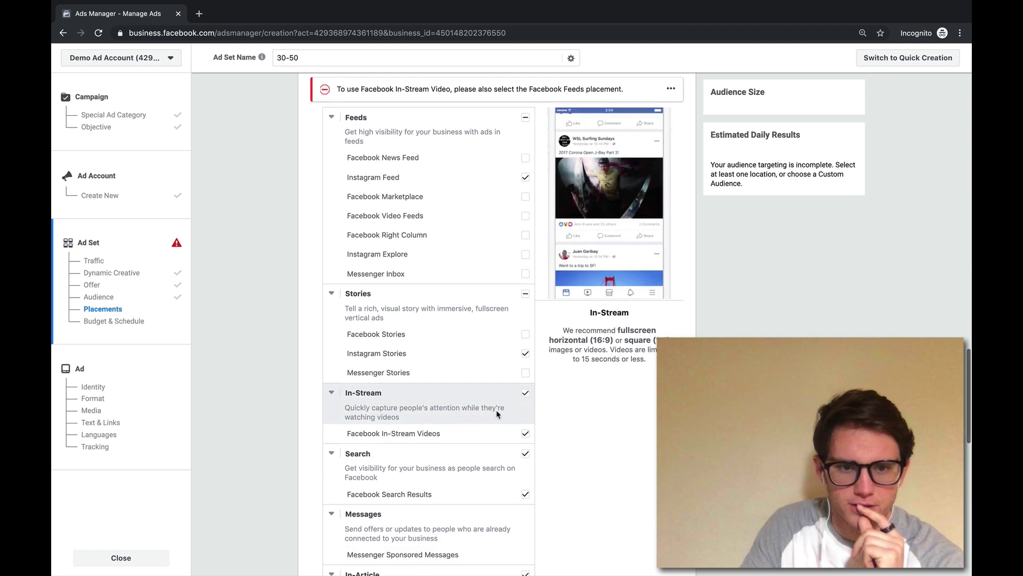
left_click(526, 374)
left_click(526, 435)
scroll(494, 432, "down", 3)
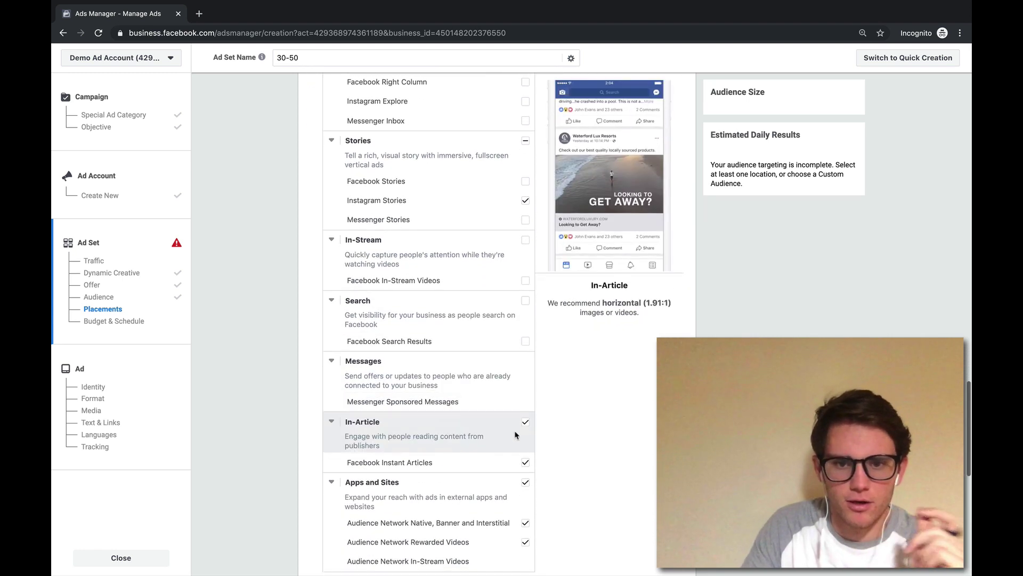
left_click(525, 425)
scroll(525, 425, "down", 2)
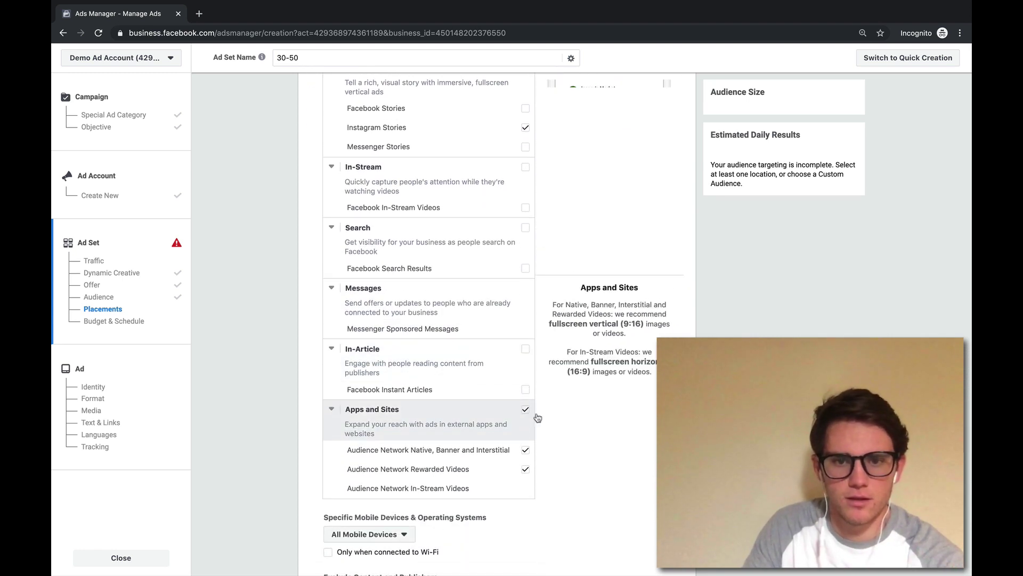
left_click(526, 410)
Review the Instagram-only placement selection and switch the ad set back to automatic placements.
scroll(578, 424, "up", 15)
scroll(544, 423, "down", 15)
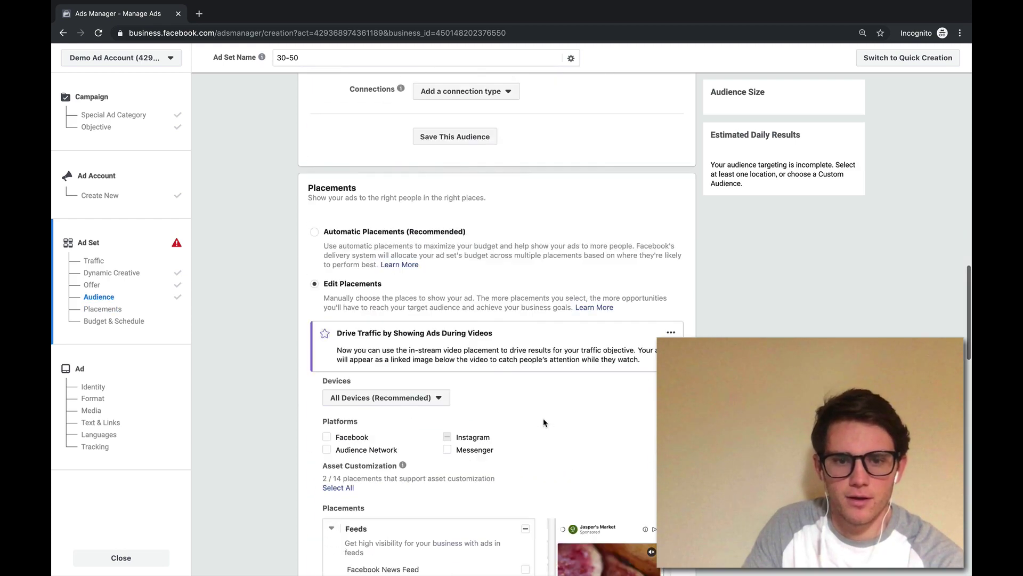
scroll(544, 421, "up", 4)
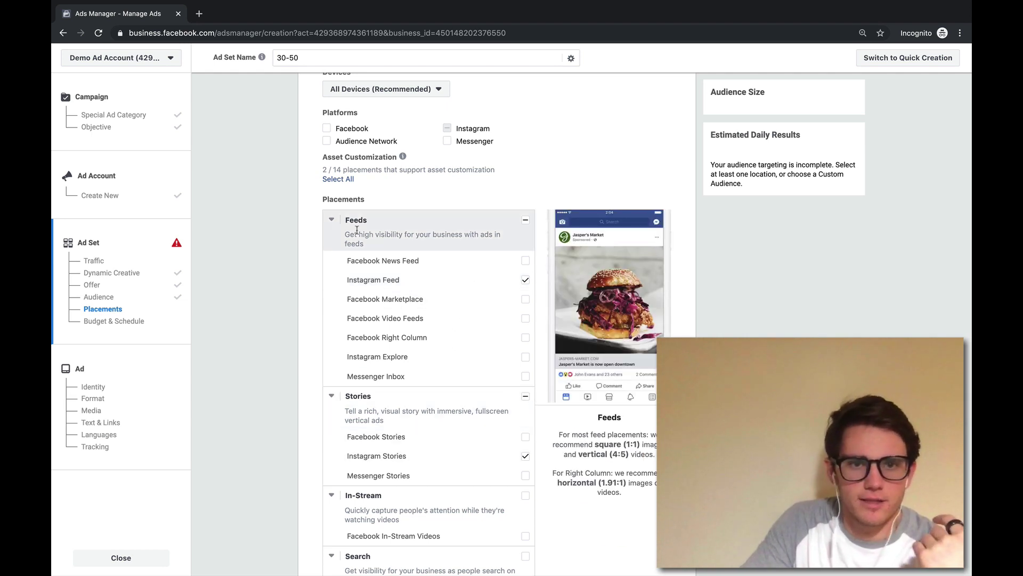
scroll(293, 226, "up", 5)
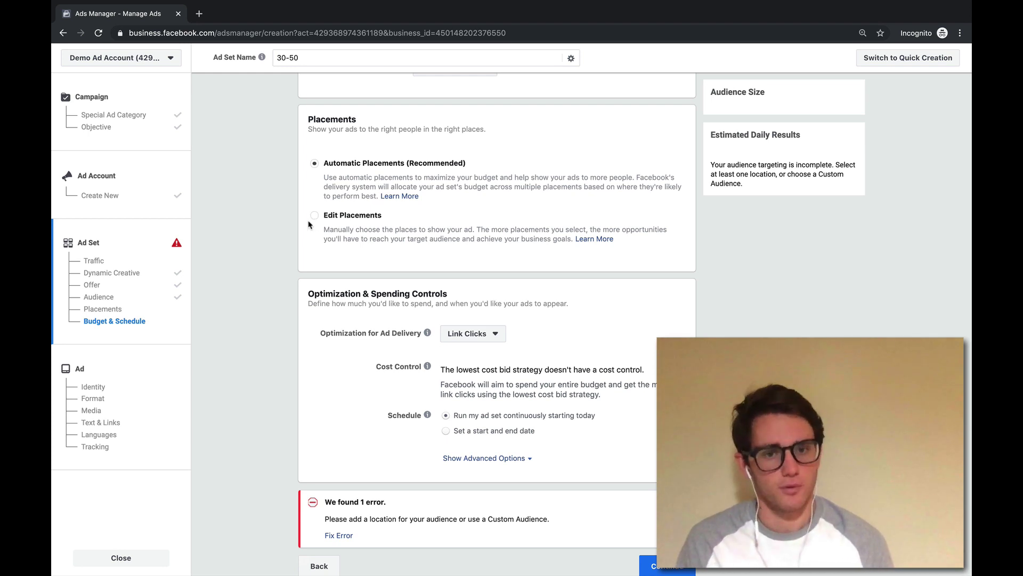
Set the optimization for ad delivery to Landing Page Views.
left_click(497, 334)
left_click(331, 338)
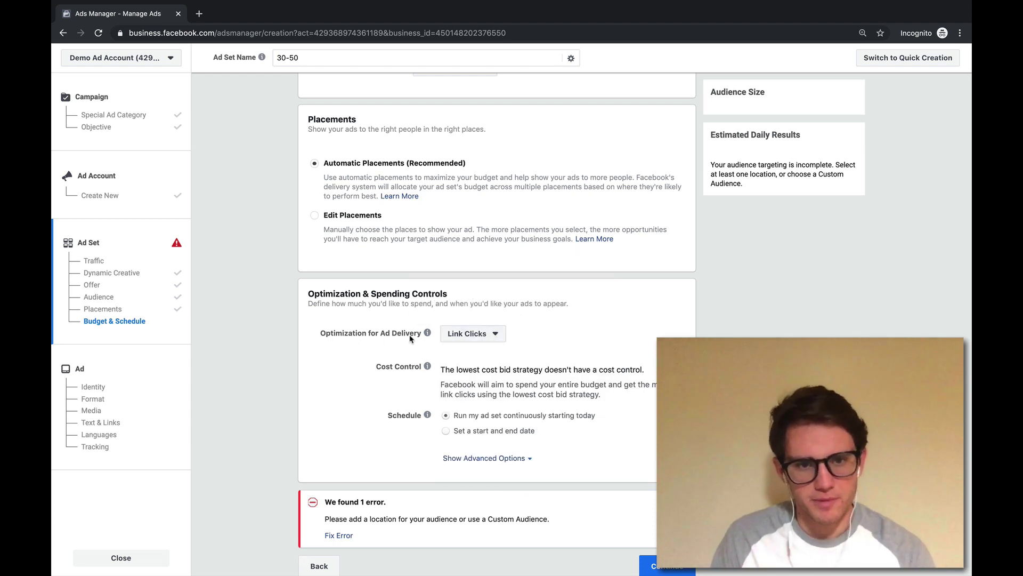
mouse_move(425, 336)
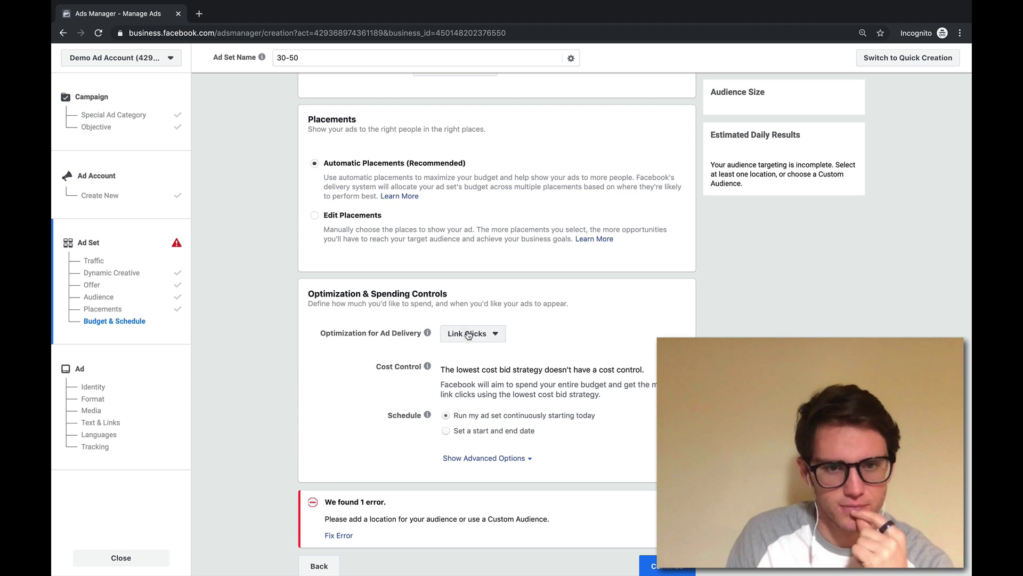
left_click(496, 342)
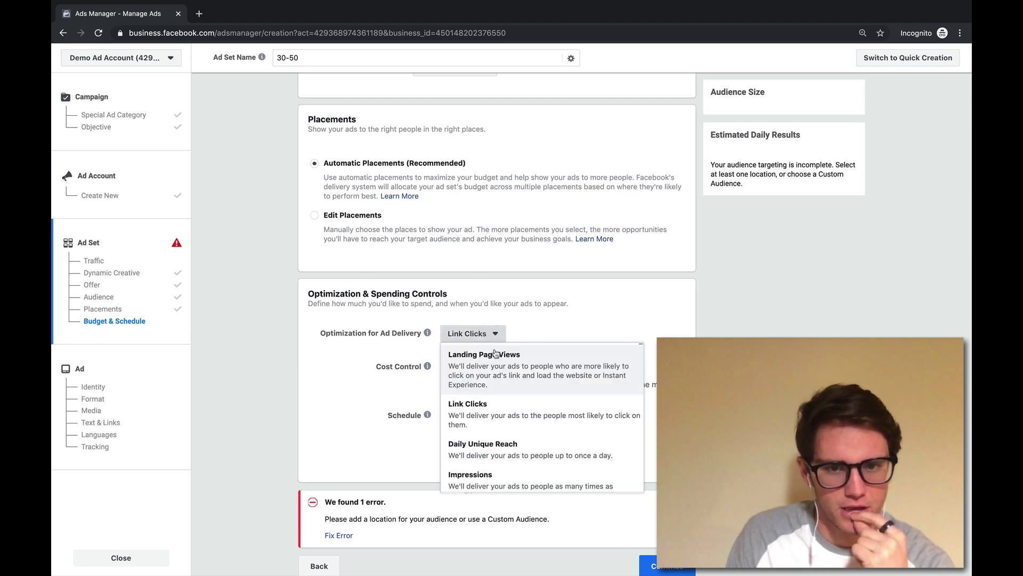
scroll(495, 390, "down", 1)
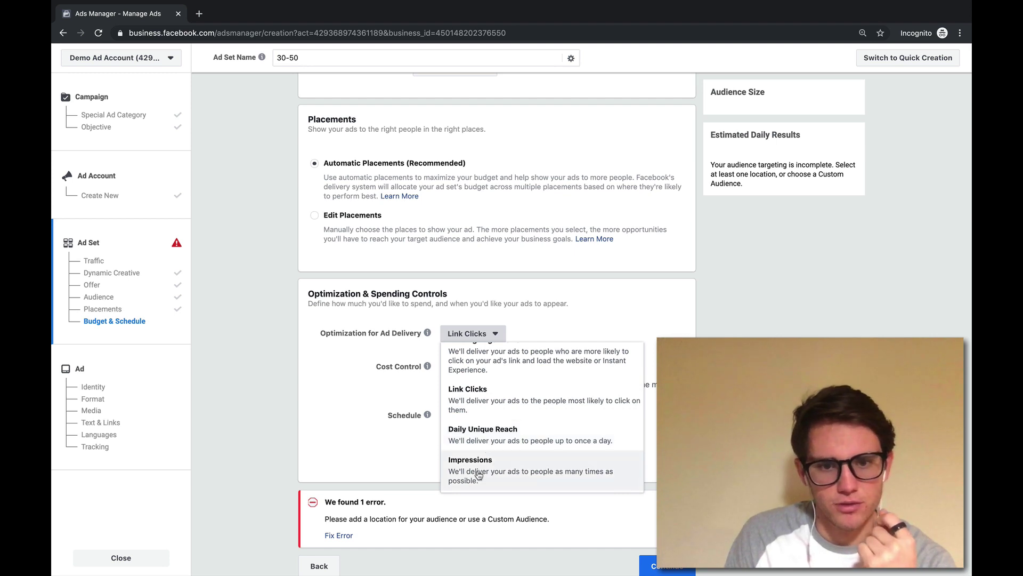
scroll(542, 410, "up", 1)
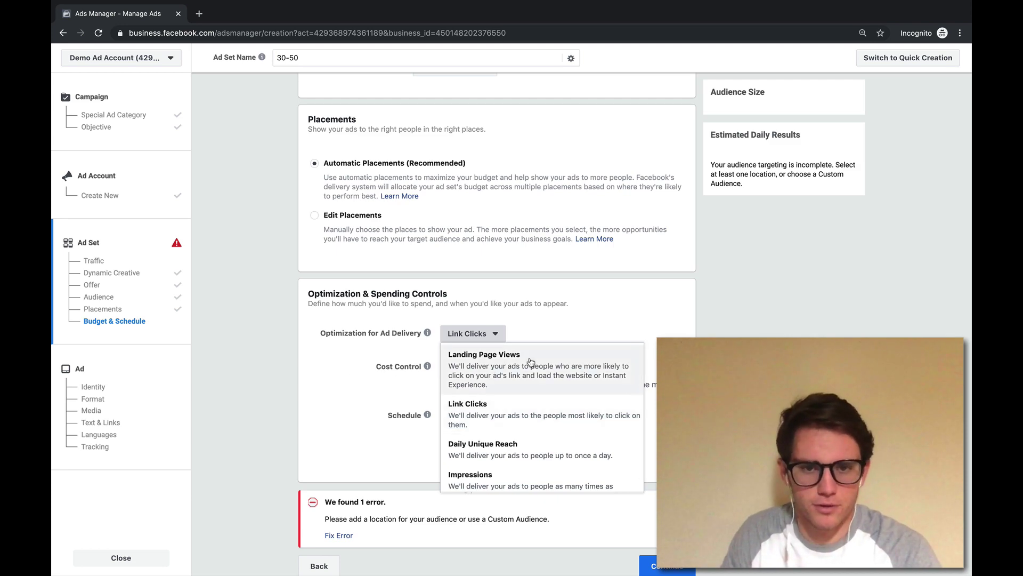
left_click(616, 375)
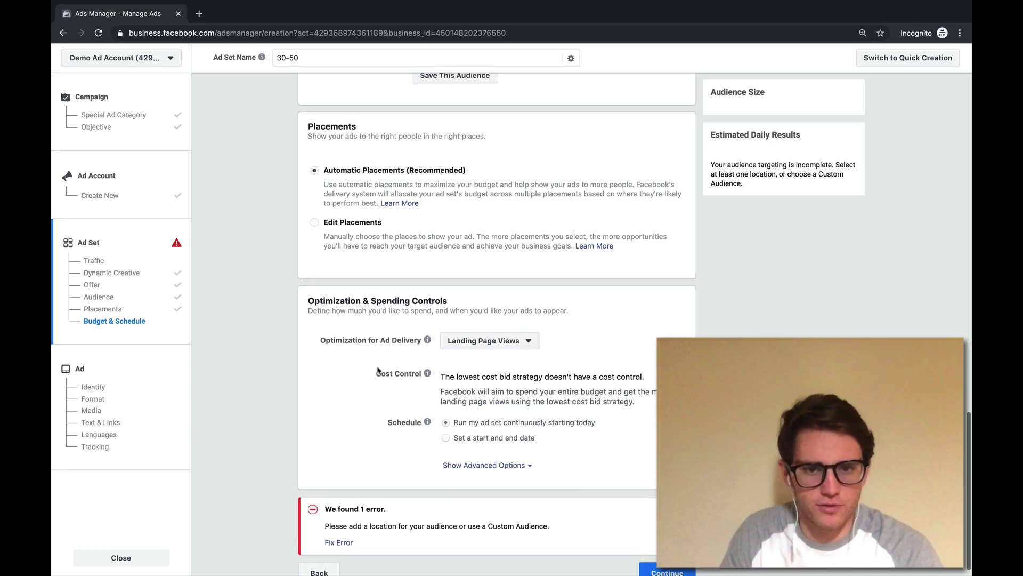
Change the ad set's traffic destination to Messenger.
scroll(377, 370, "up", 15)
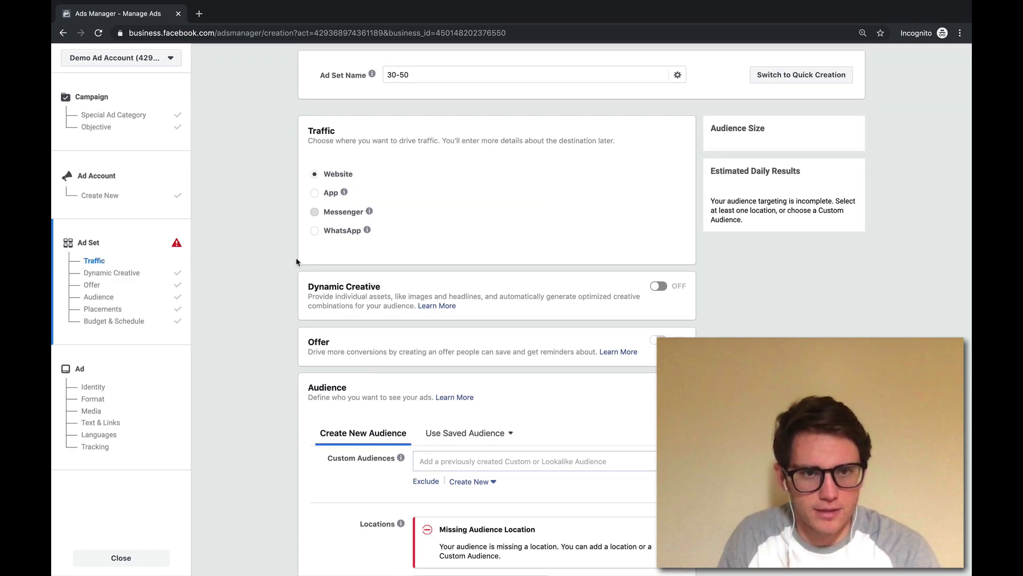
scroll(299, 405, "down", 8)
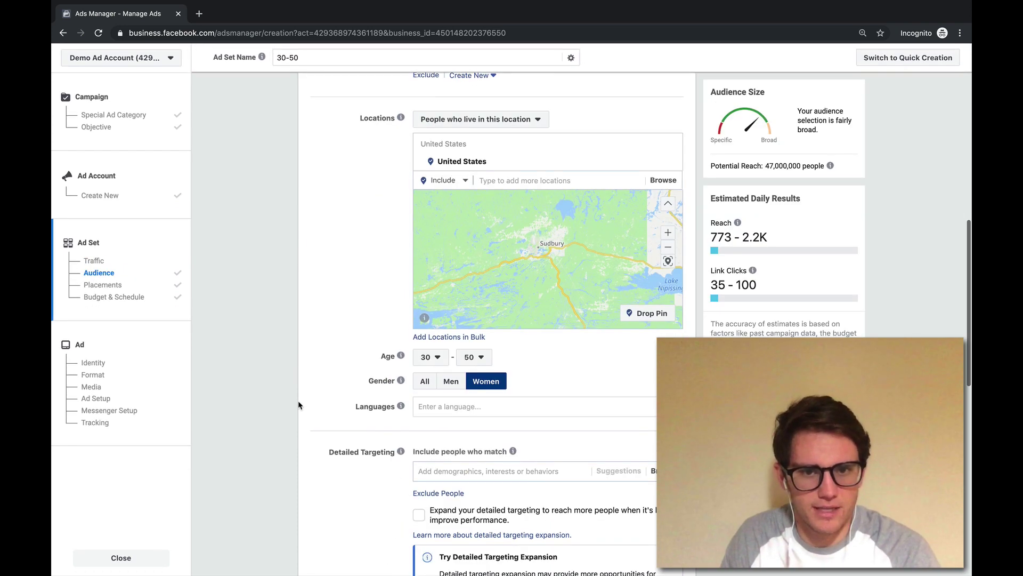
Switch the ad set to manually edited placements and review which placements are available for Messenger traffic.
scroll(299, 406, "down", 10)
scroll(298, 405, "up", 3)
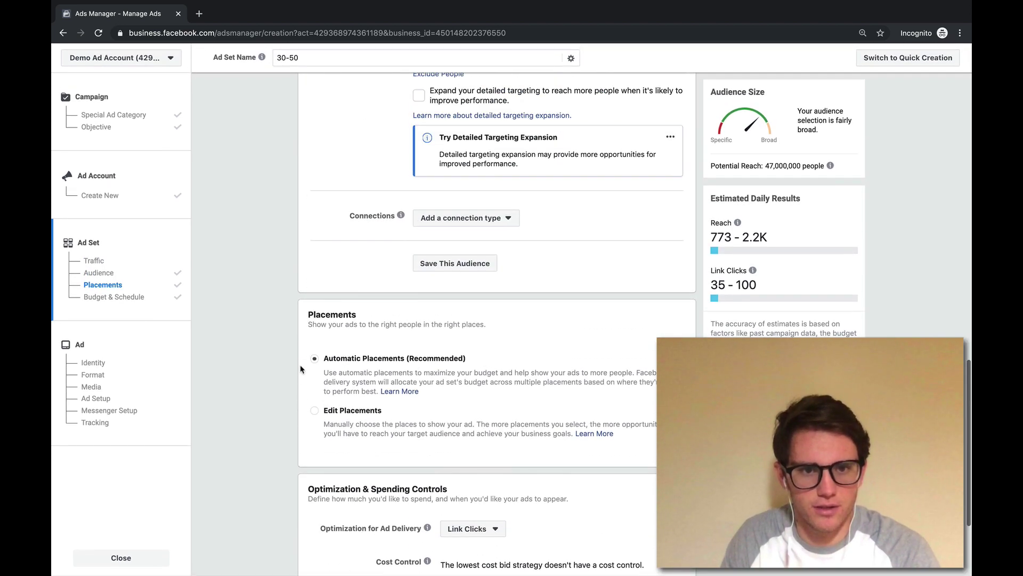
left_click(314, 410)
scroll(309, 408, "down", 7)
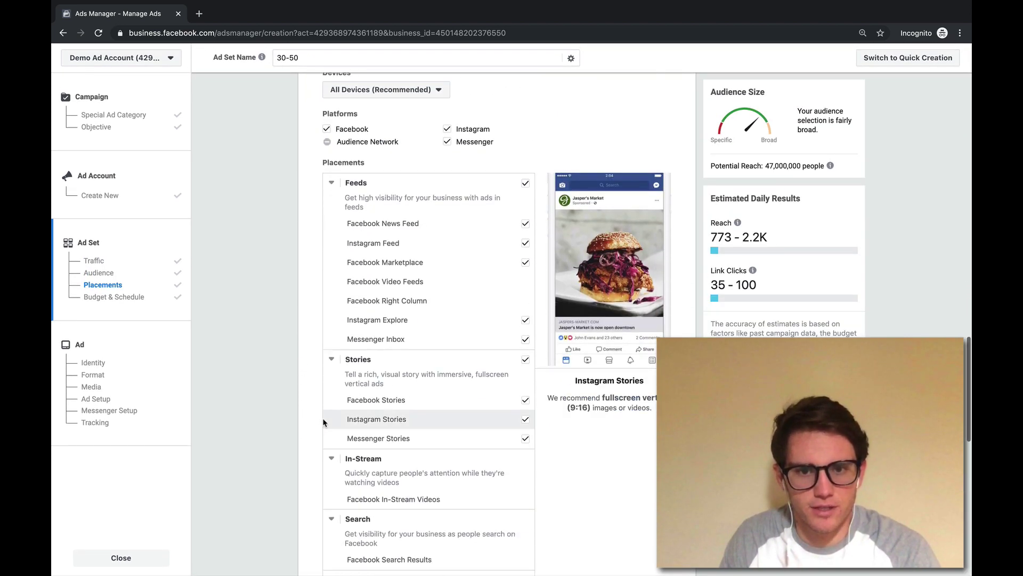
scroll(579, 458, "down", 3)
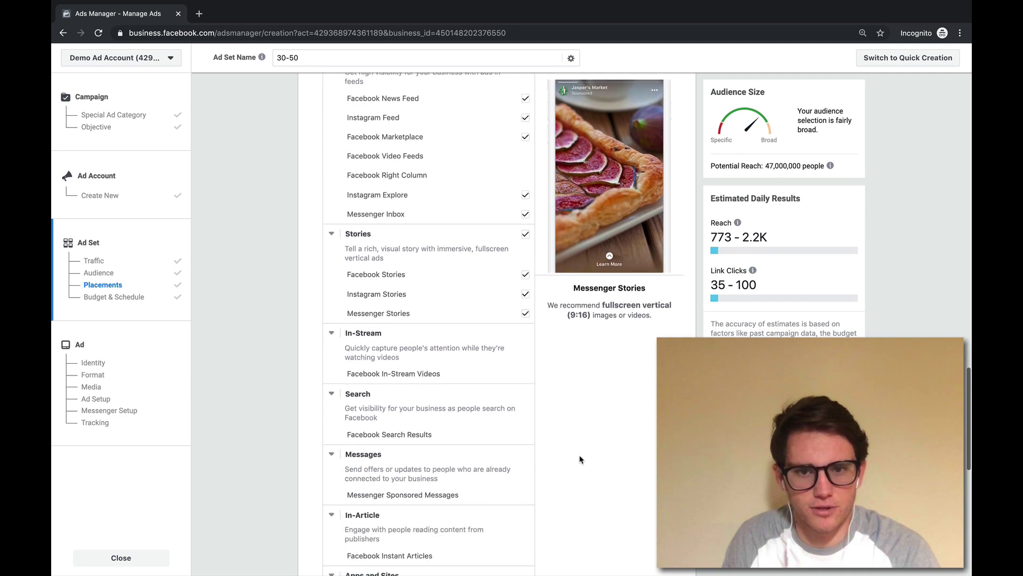
scroll(579, 458, "up", 3)
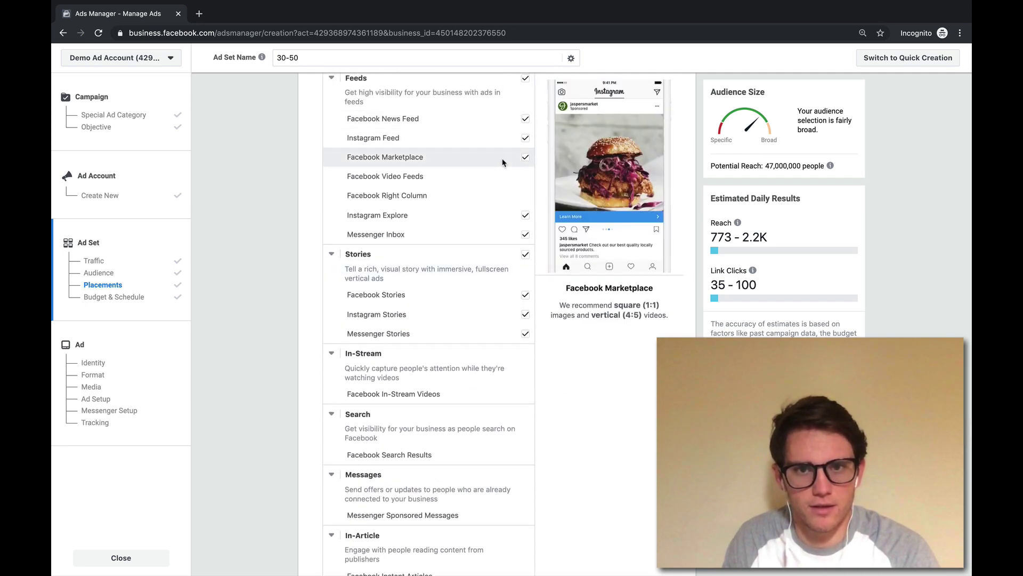
scroll(528, 181, "up", 2)
scroll(501, 320, "down", 7)
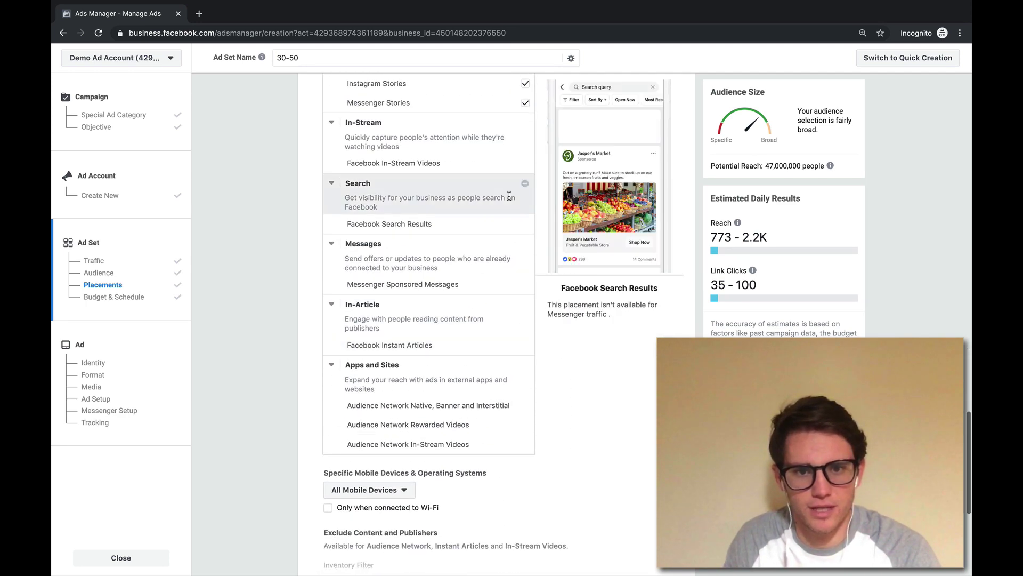
scroll(443, 272, "up", 12)
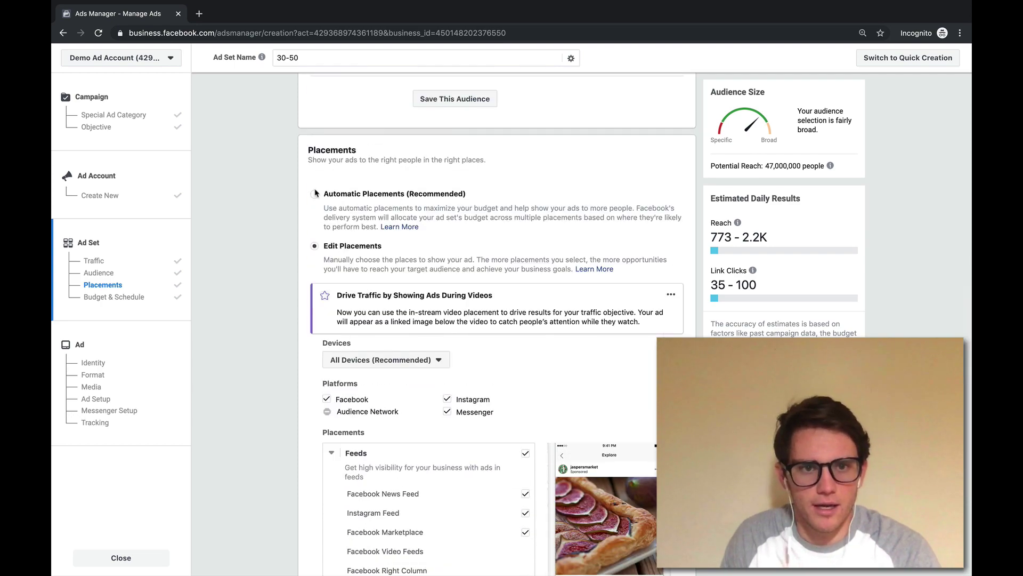
Switch the ad set to Automatic Placements, review its settings, and continue to the ad creation page.
left_click(315, 193)
scroll(339, 314, "up", 15)
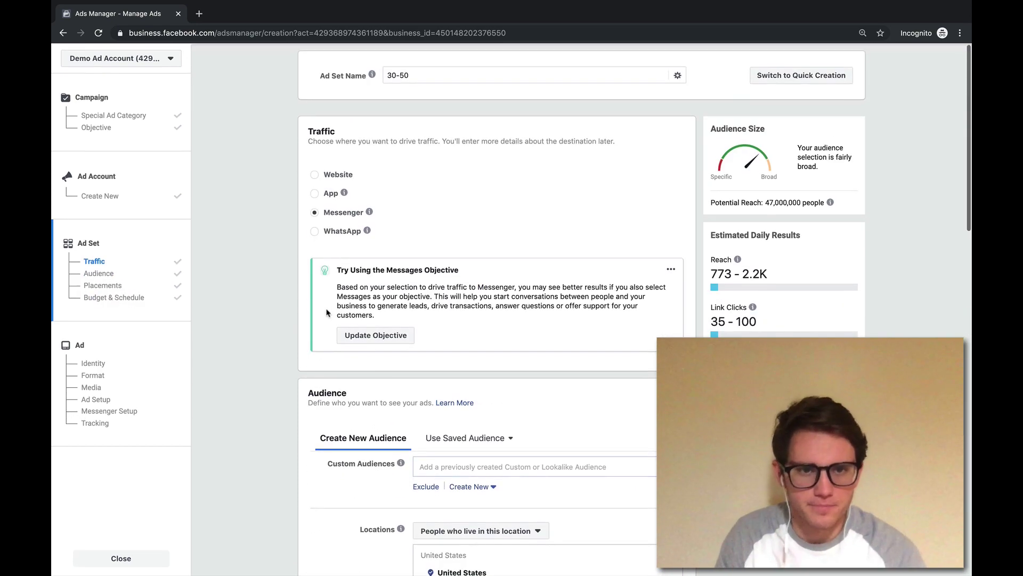
scroll(293, 347, "down", 15)
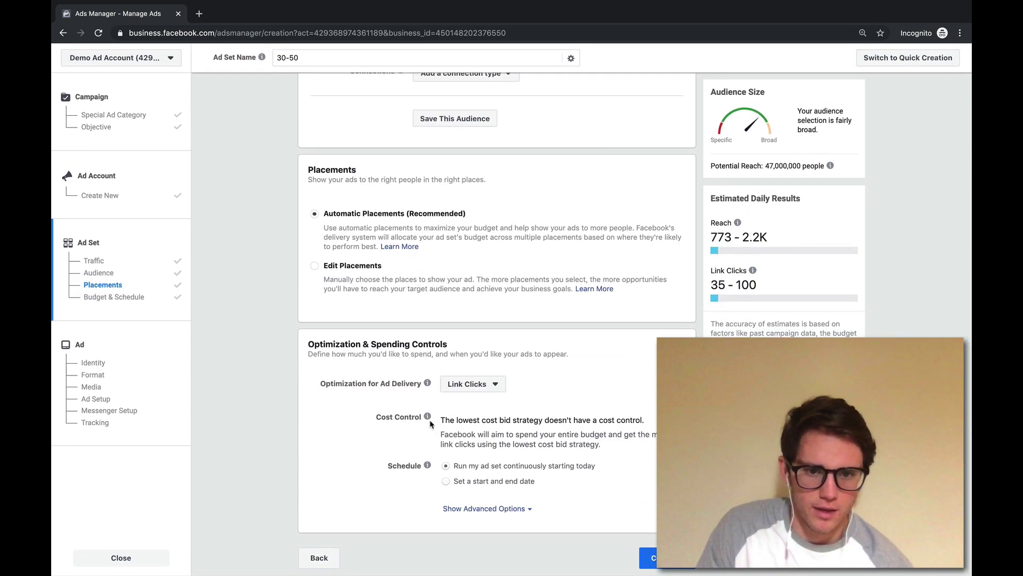
mouse_move(429, 420)
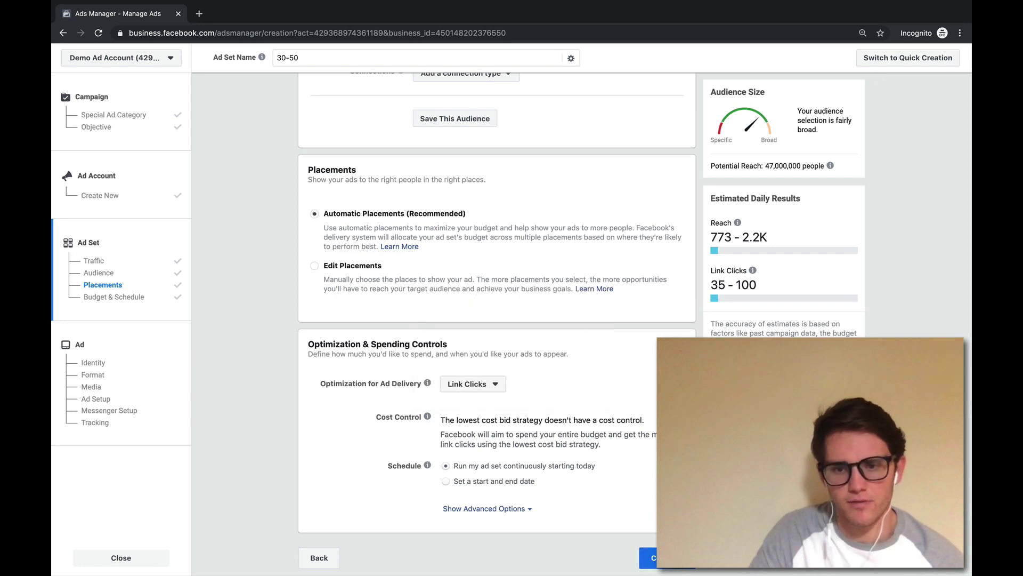
scroll(328, 208, "up", 15)
scroll(333, 220, "down", 15)
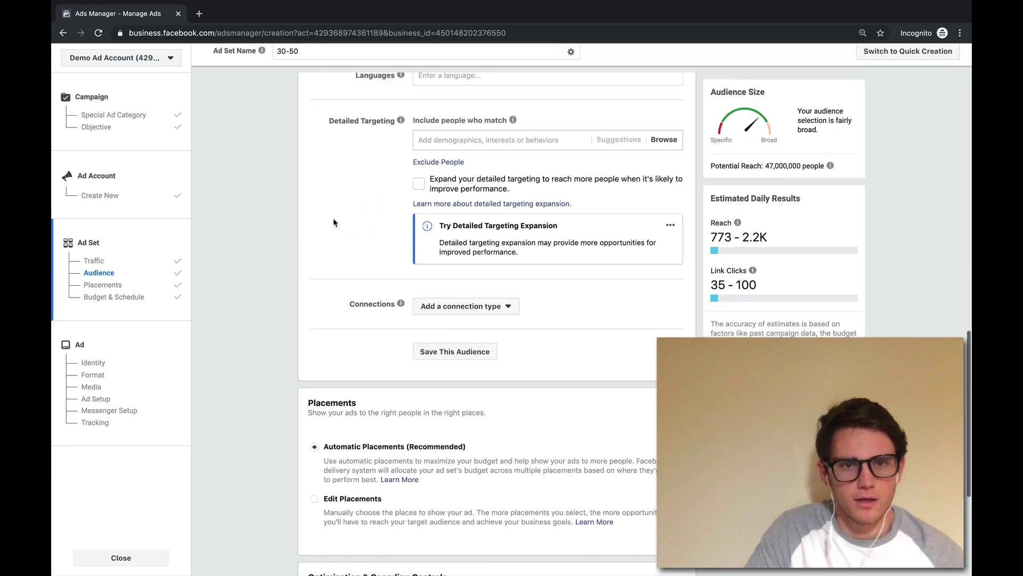
left_click(643, 556)
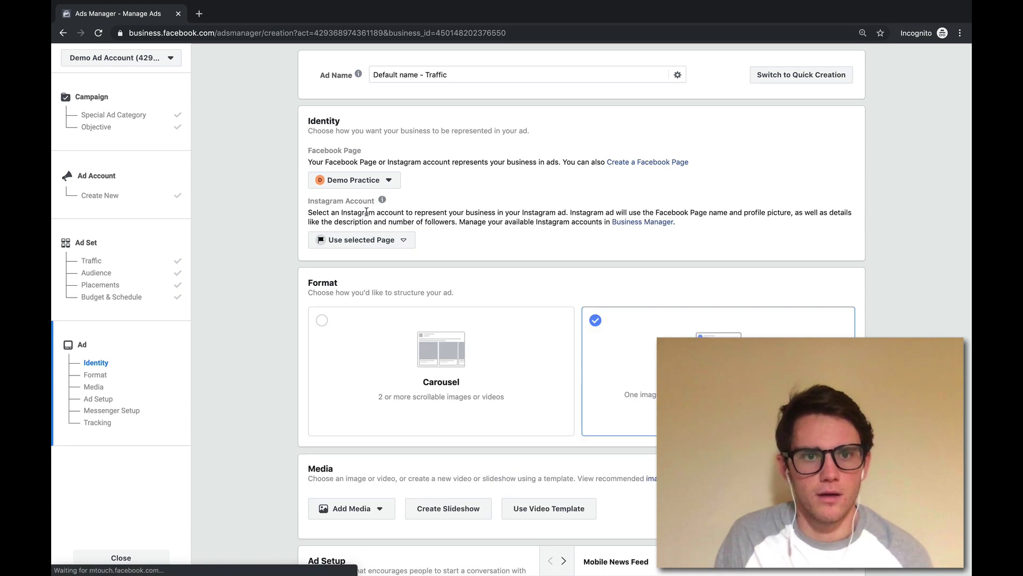
Check the Facebook Page and Instagram account choices available for the ad's identity.
left_click(367, 180)
left_click(469, 175)
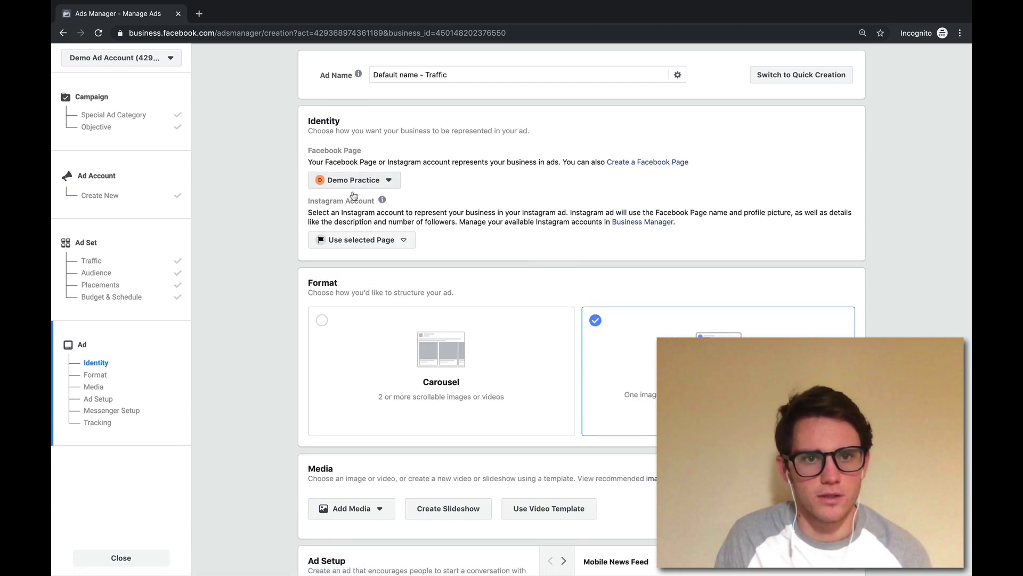
left_click(373, 239)
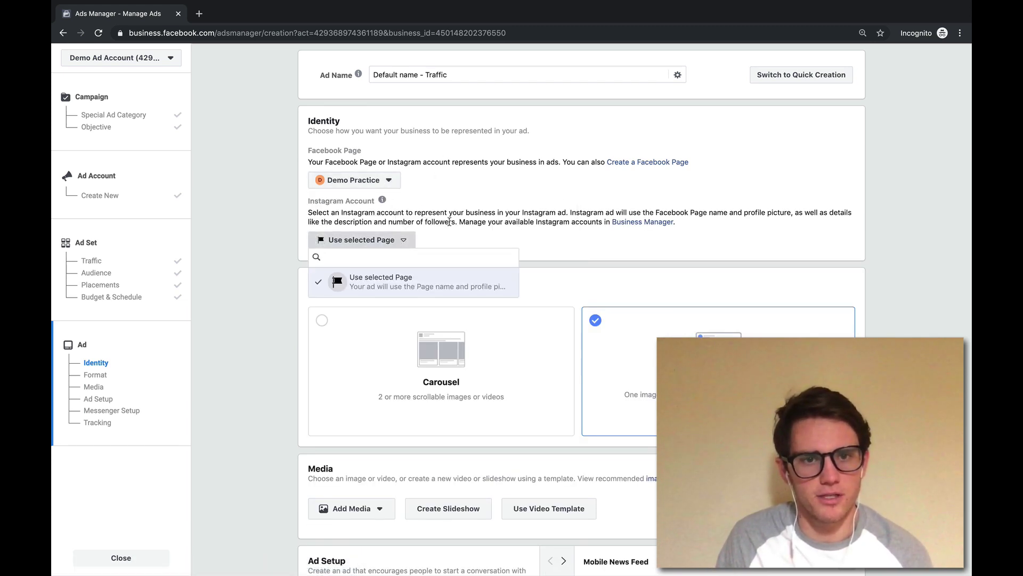
left_click(450, 221)
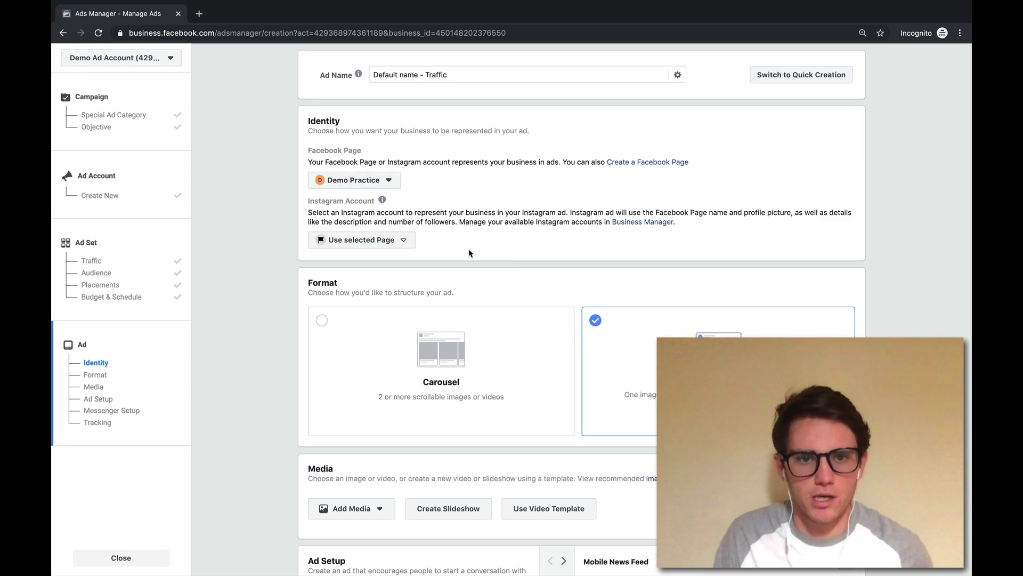
Add the account image "Screen Shot 2019-10-29 at 7.13.06 PM.png", the pie chart, as the ad's media.
scroll(469, 251, "down", 3)
scroll(468, 249, "down", 3)
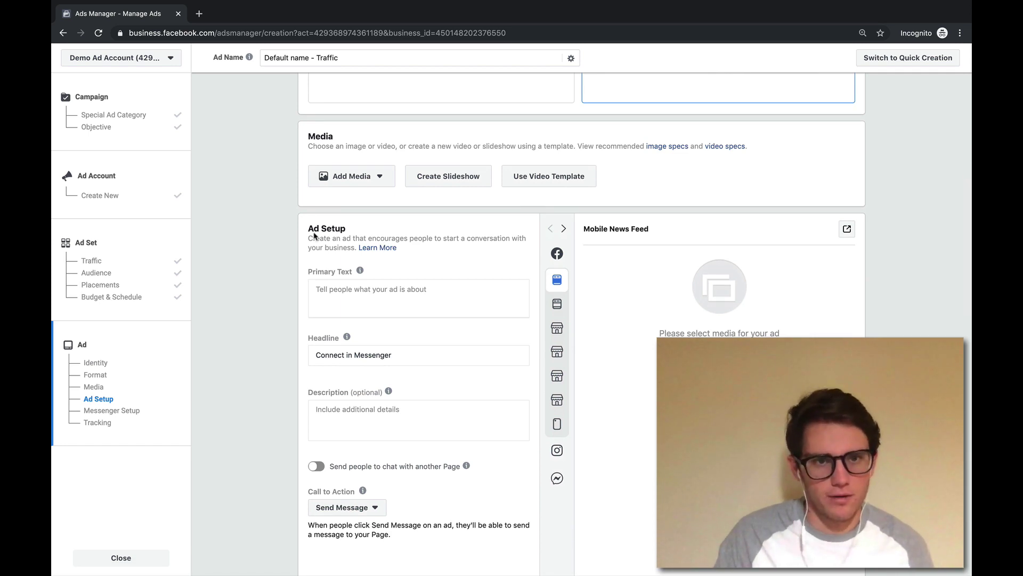
left_click(350, 181)
left_click(368, 199)
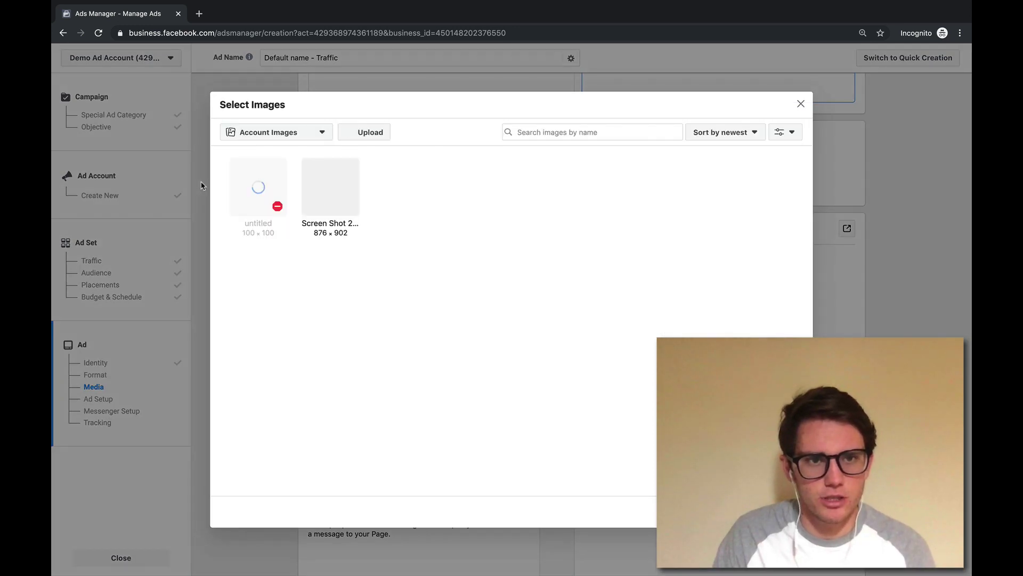
left_click(341, 196)
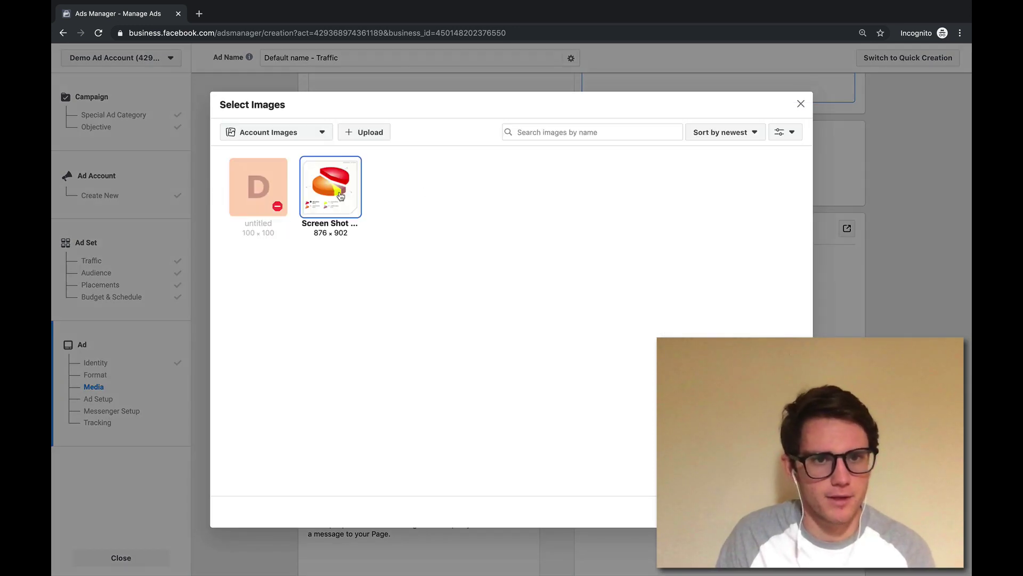
left_click(781, 511)
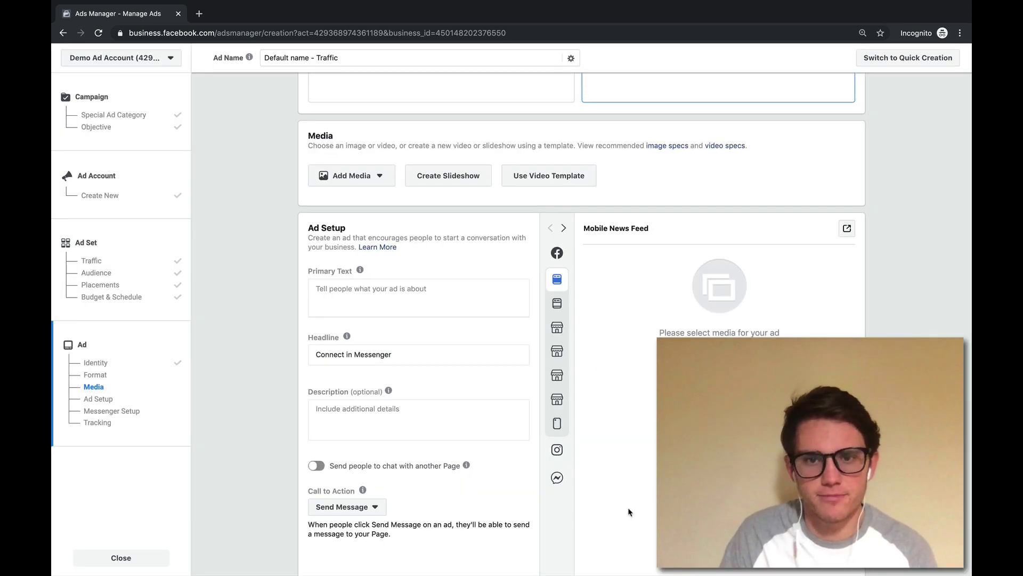
Enter "See how affordable braces can be" as the opening line of the ad's primary text.
scroll(518, 409, "up", 4)
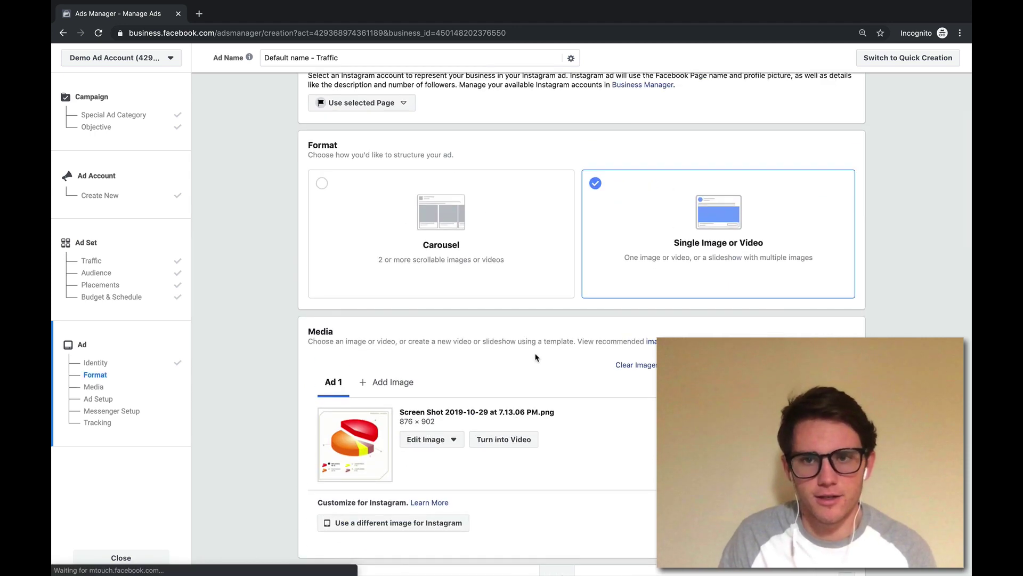
scroll(539, 358, "up", 3)
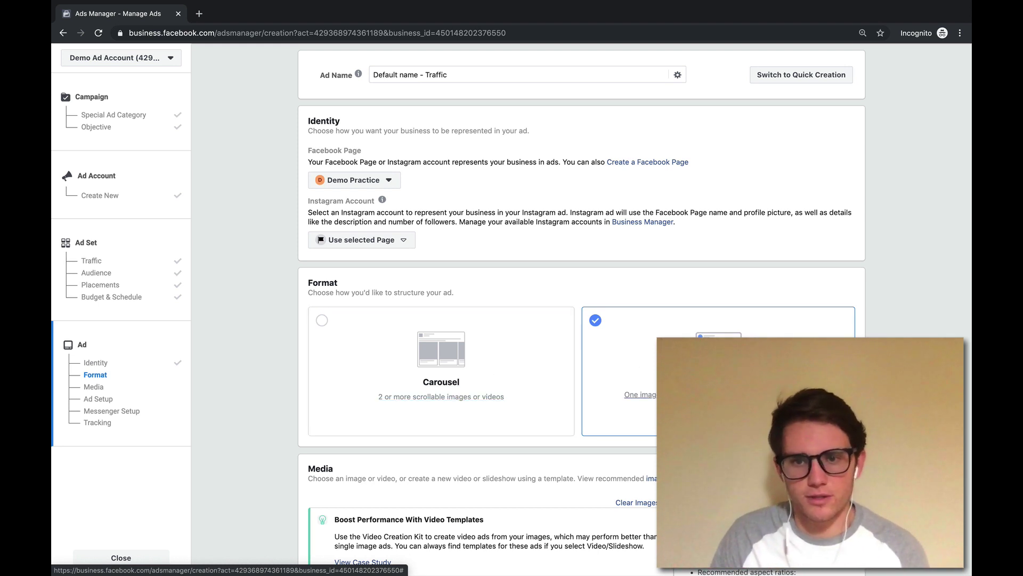
scroll(450, 354, "down", 8)
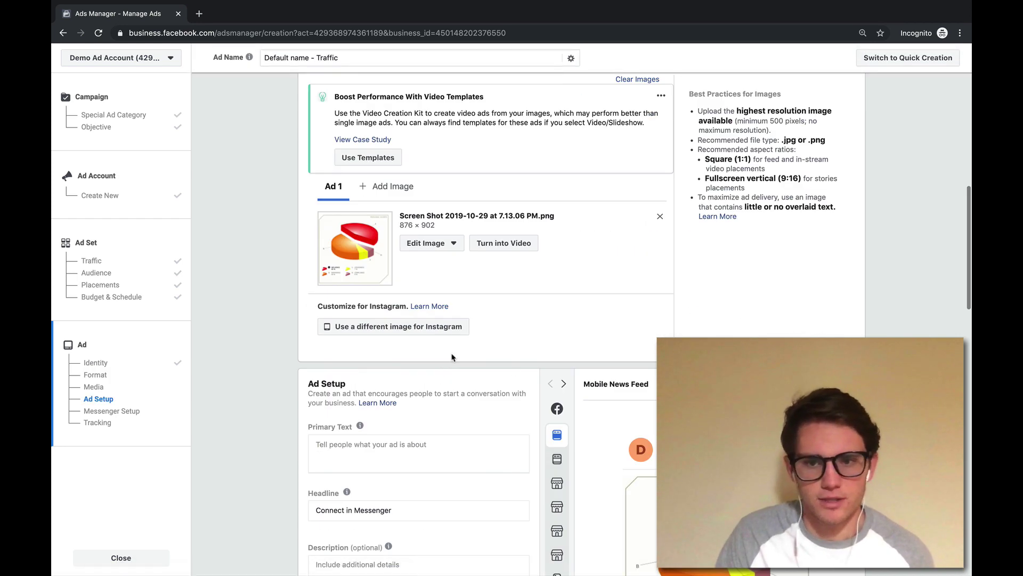
scroll(450, 354, "down", 4)
left_click(433, 238)
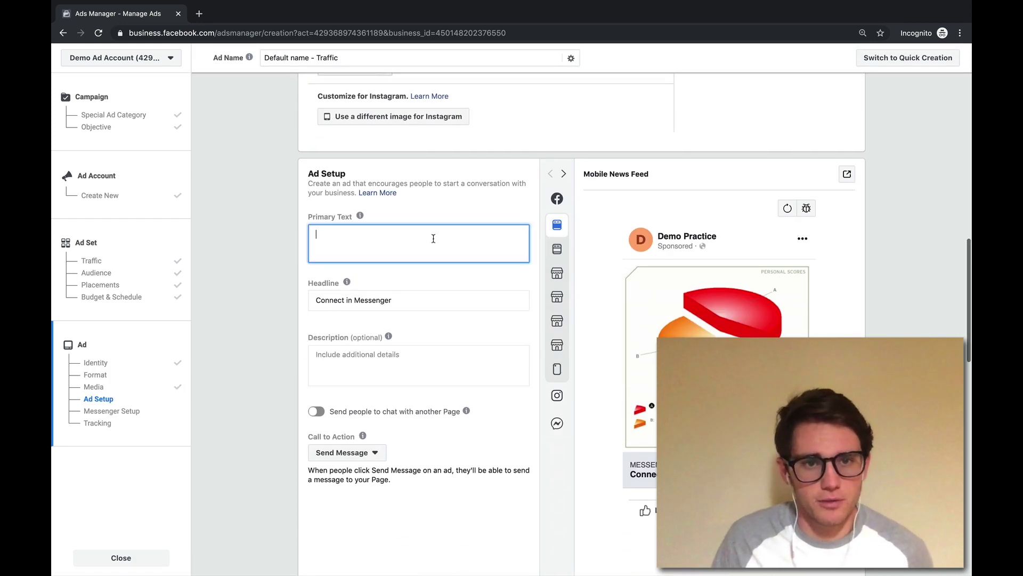
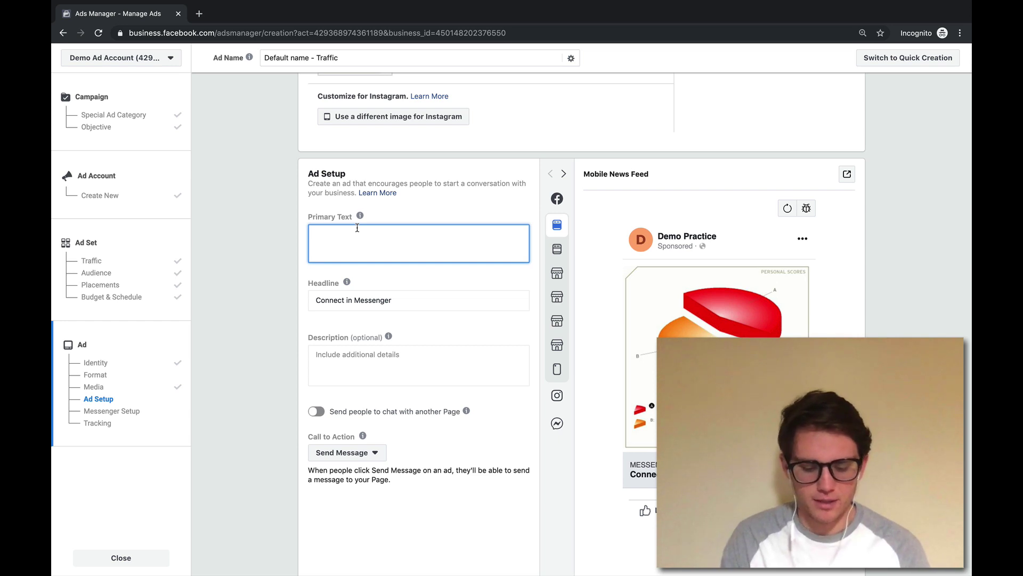
type("See h")
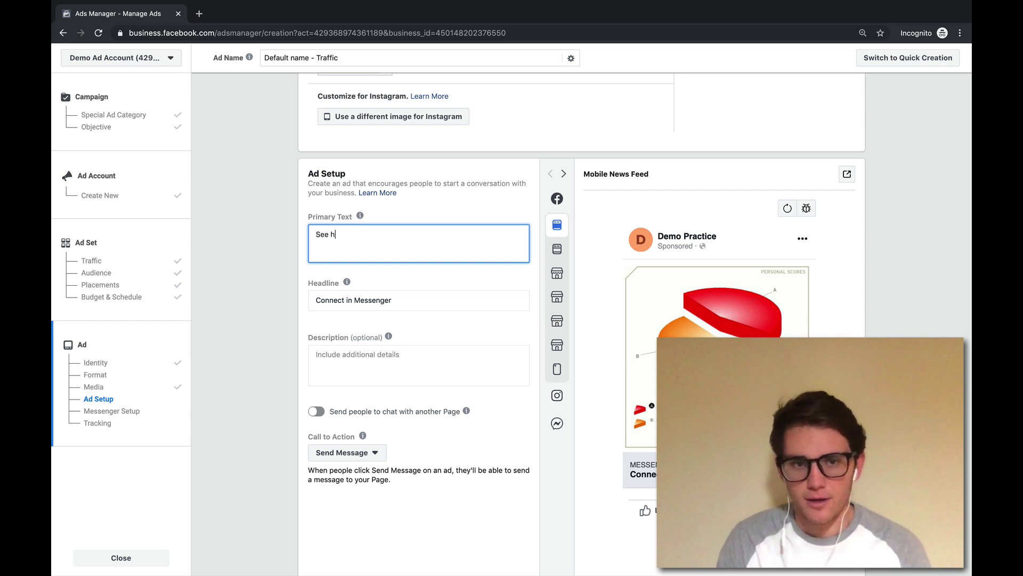
type("ow affordable braces f")
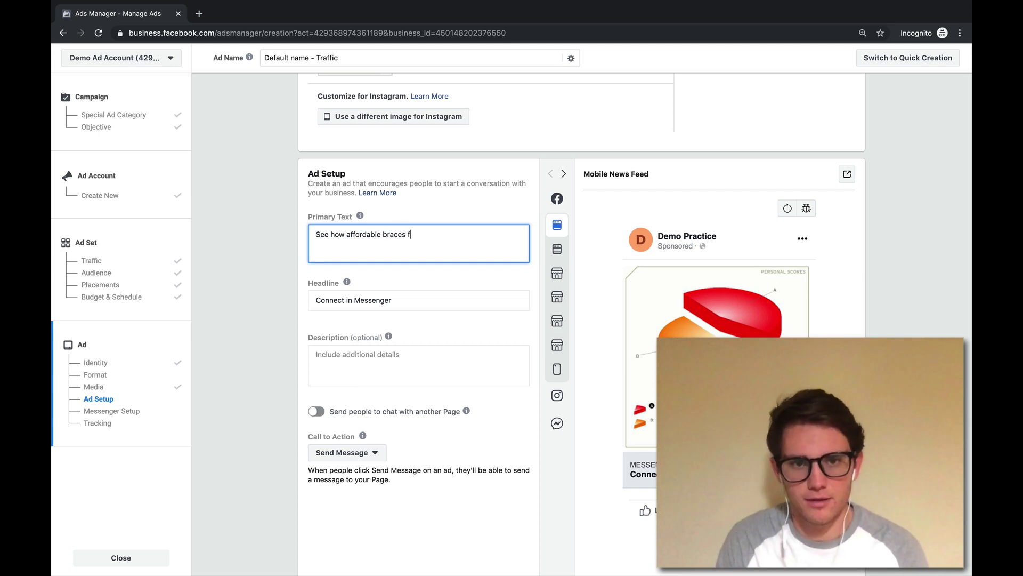
key("BackSpace")
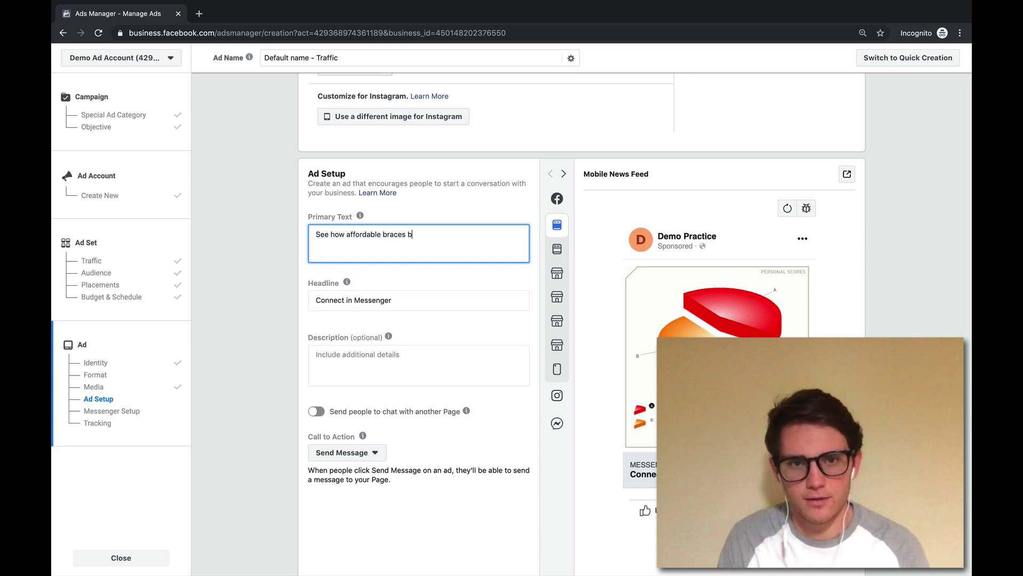
type("can be")
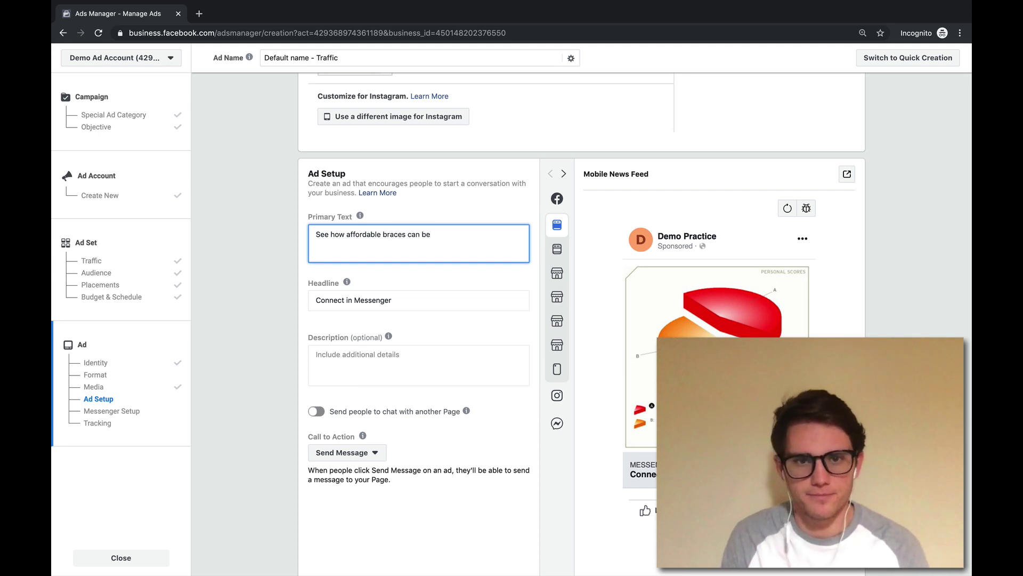
Add "Click below to try our braces calculator!" to the primary text, separated from the first line by a blank line.
key("Return")
key("Return")
type("CLi")
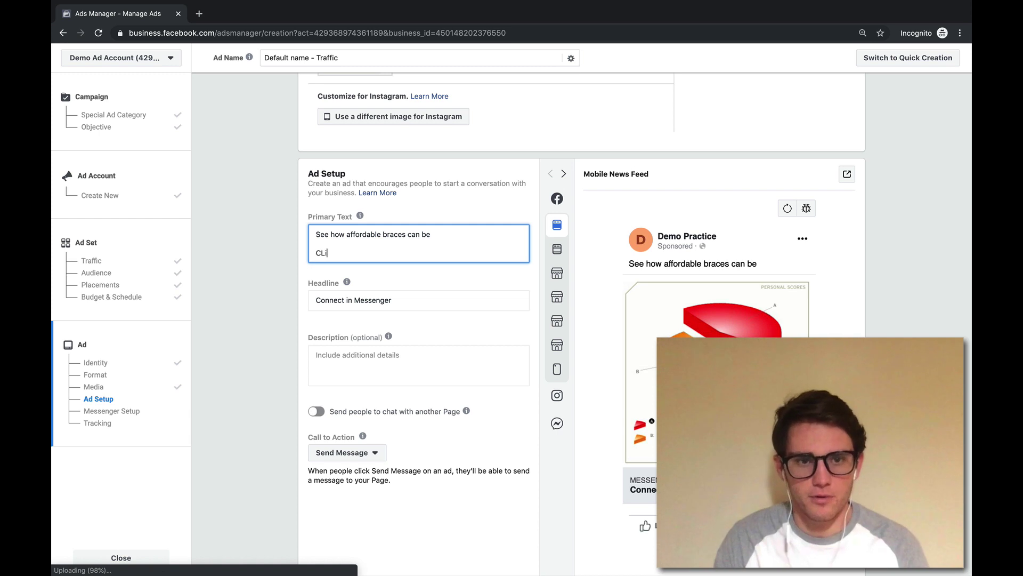
key("BackSpace")
key("BackSpace")
type("lick b")
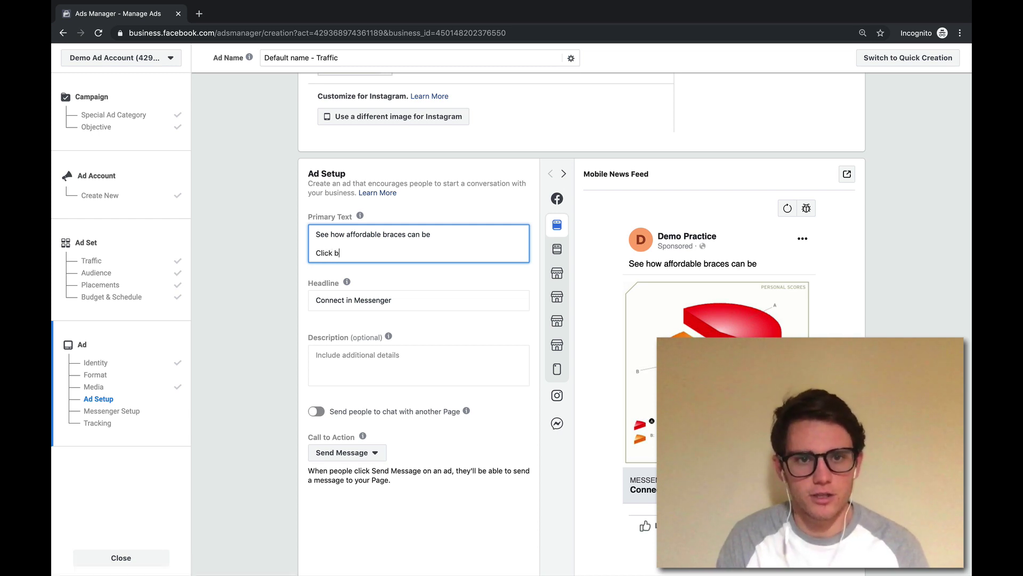
type("elow to")
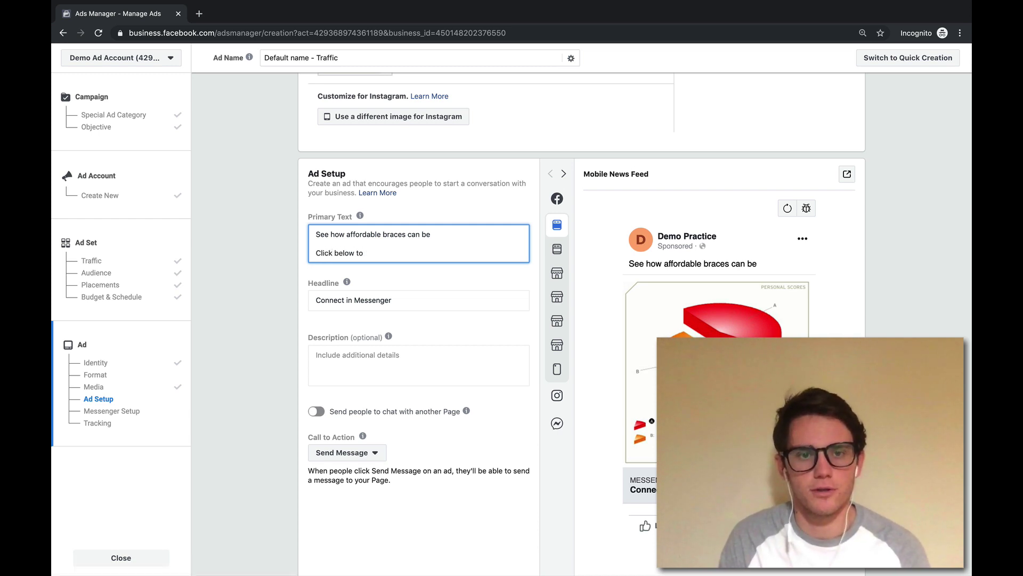
type(" trey")
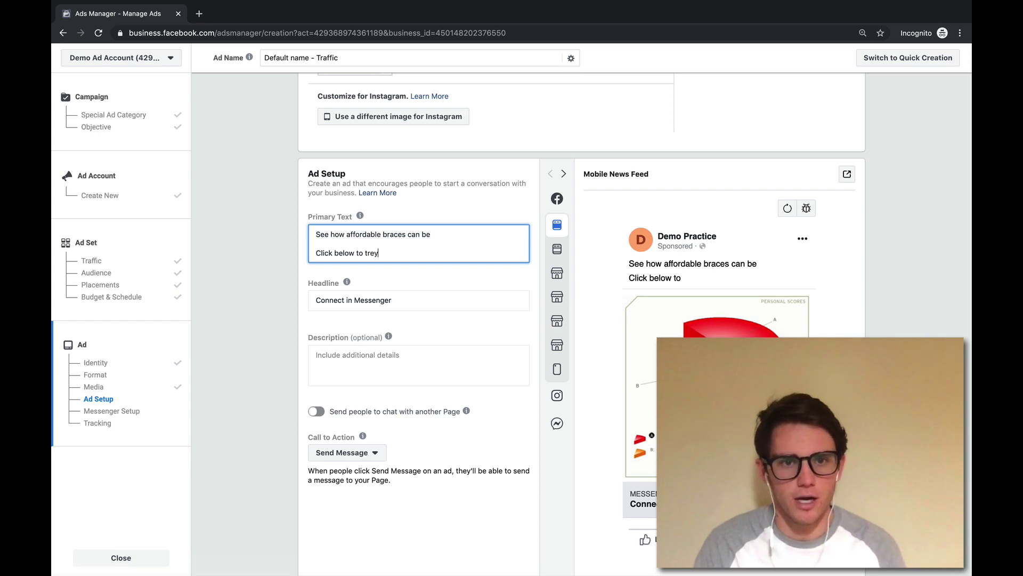
key("BackSpace")
key("BackSpace")
key("BackSpace")
type("ry our")
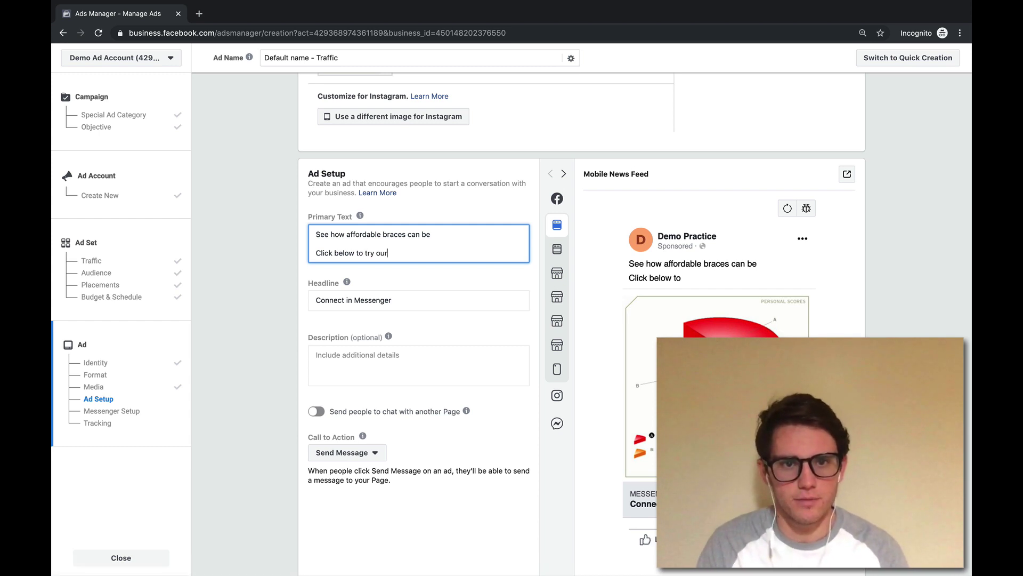
type(" braces")
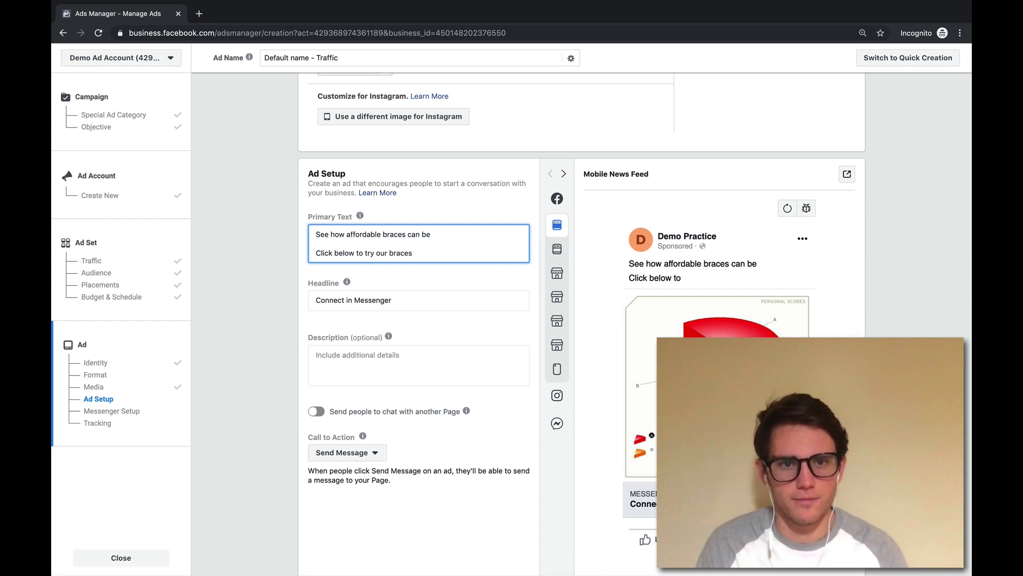
type(" calcu")
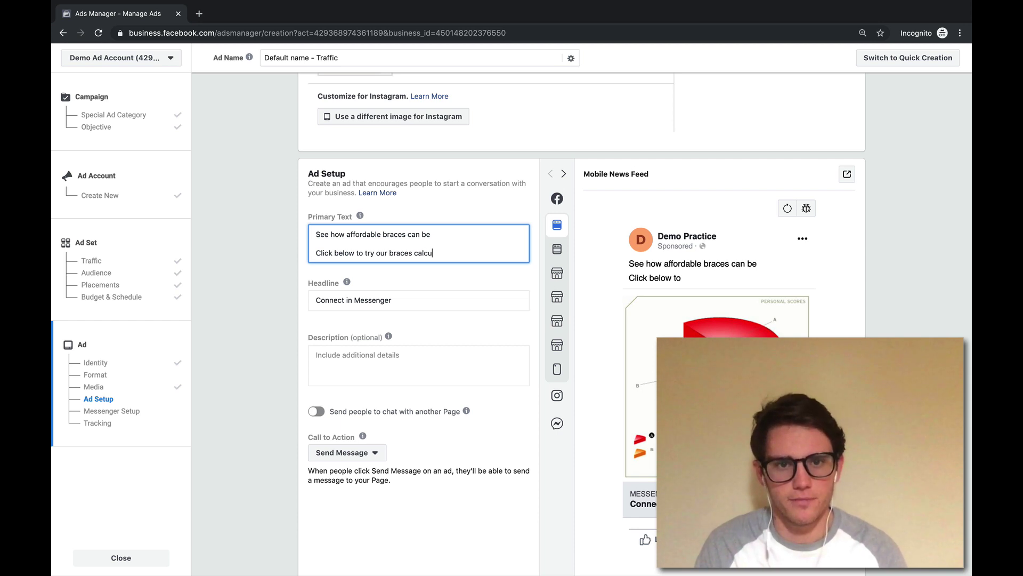
type("lator!")
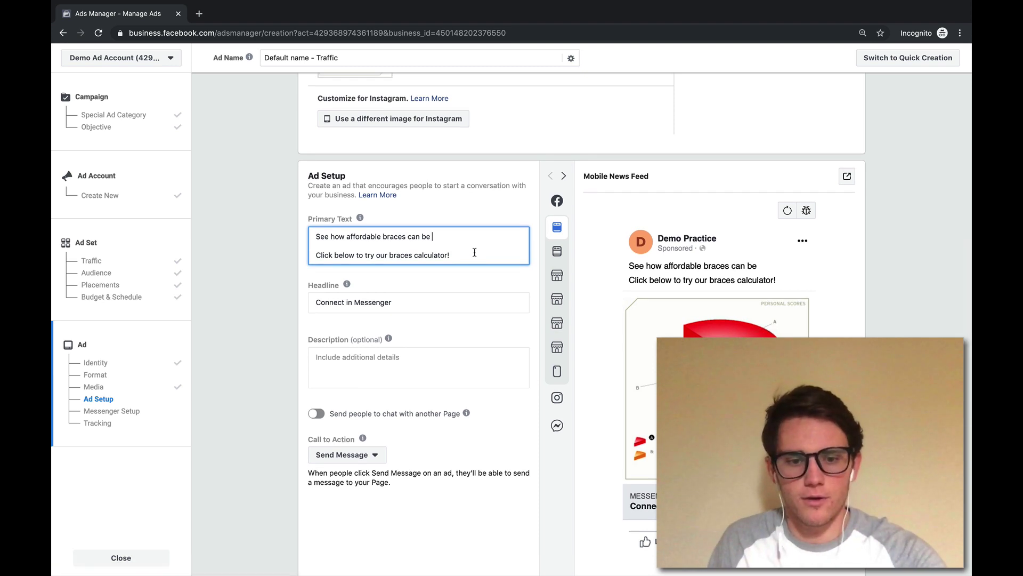
left_click(433, 236)
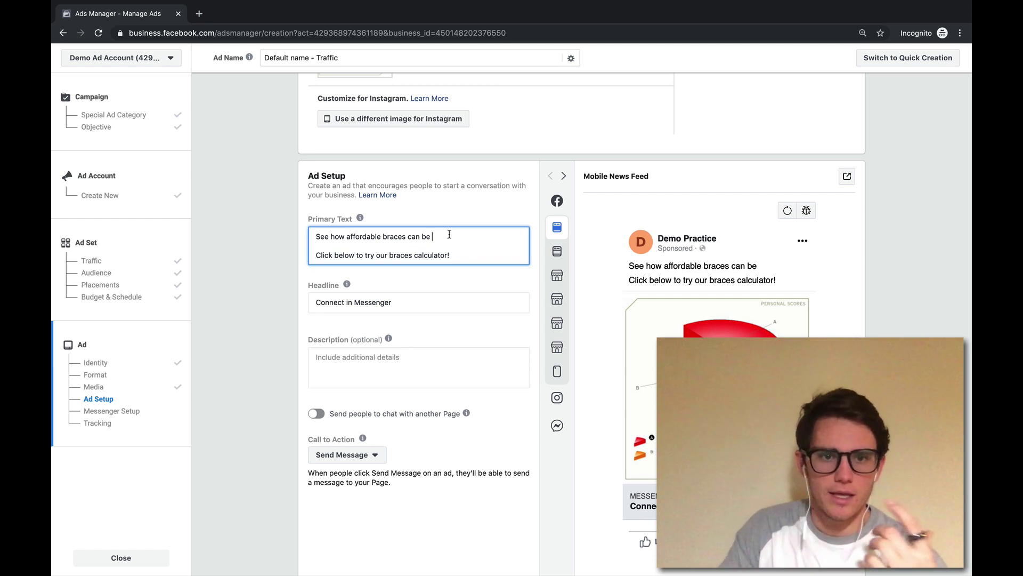
Replace the ad's headline with "Try Our Braces Calculator ->" and select the trailing arrow.
triple_click(388, 301)
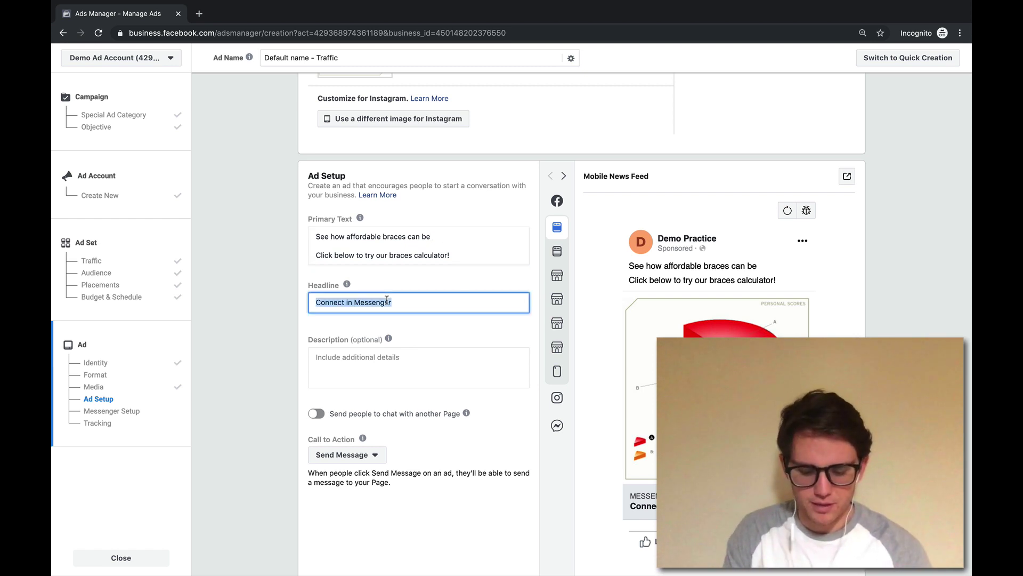
type("Try Our Braces")
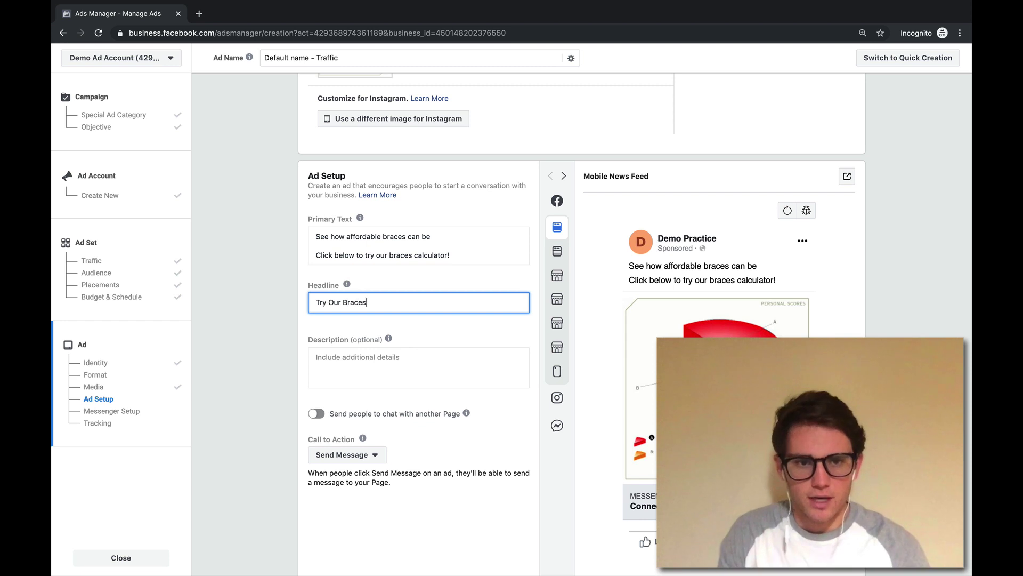
type(" Calculator:\"")
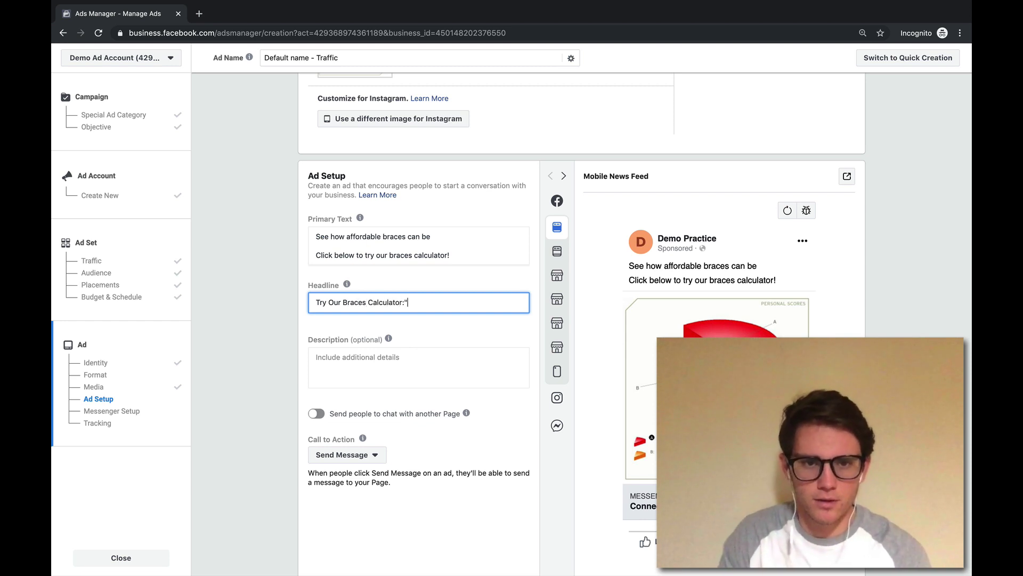
key("BackSpace")
type("->")
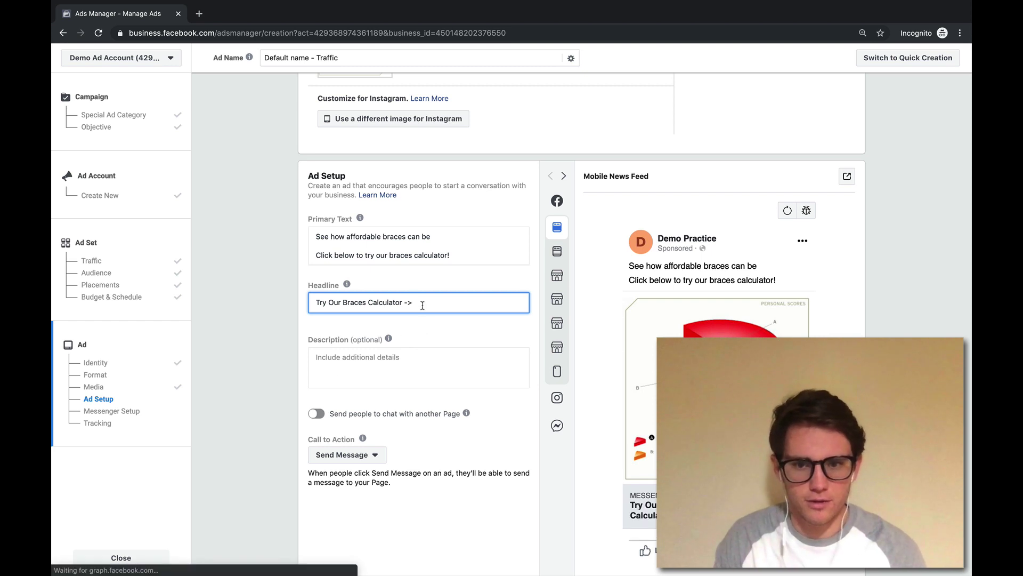
left_click_drag(419, 303, 401, 302)
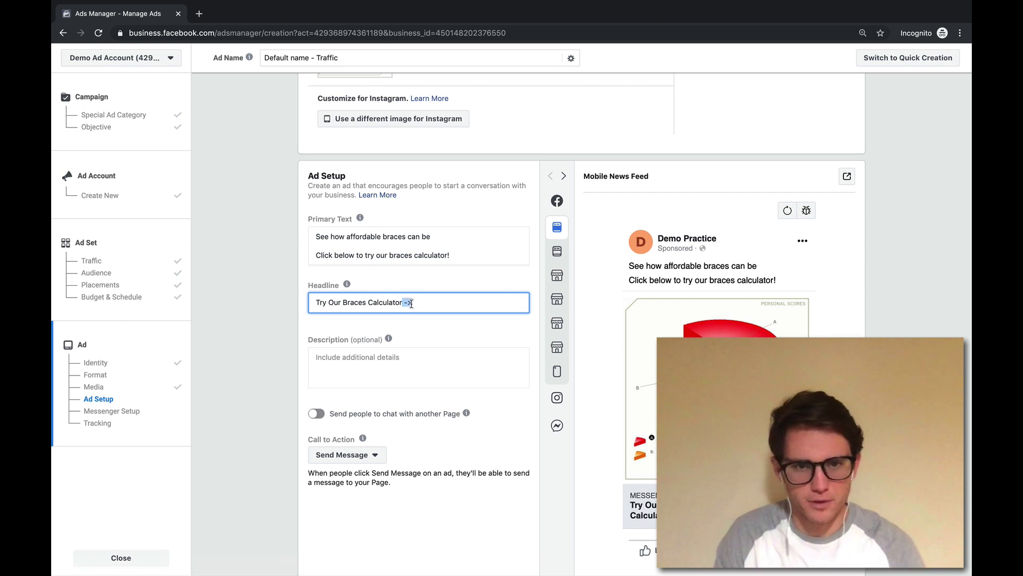
Remove the trailing arrow from the ad's headline and enter the practice's street address as the ad's description.
key("BackSpace")
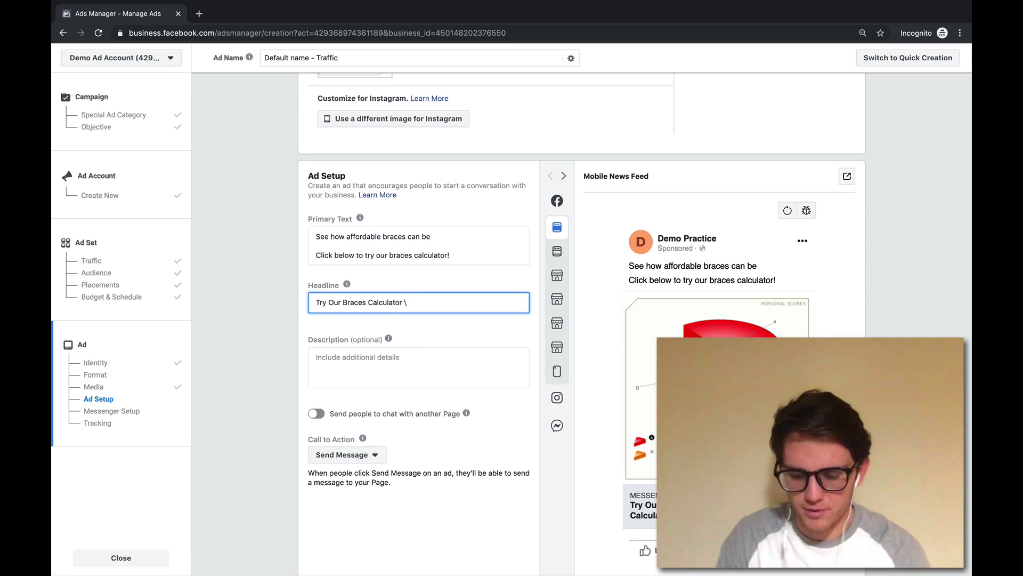
left_click(382, 371)
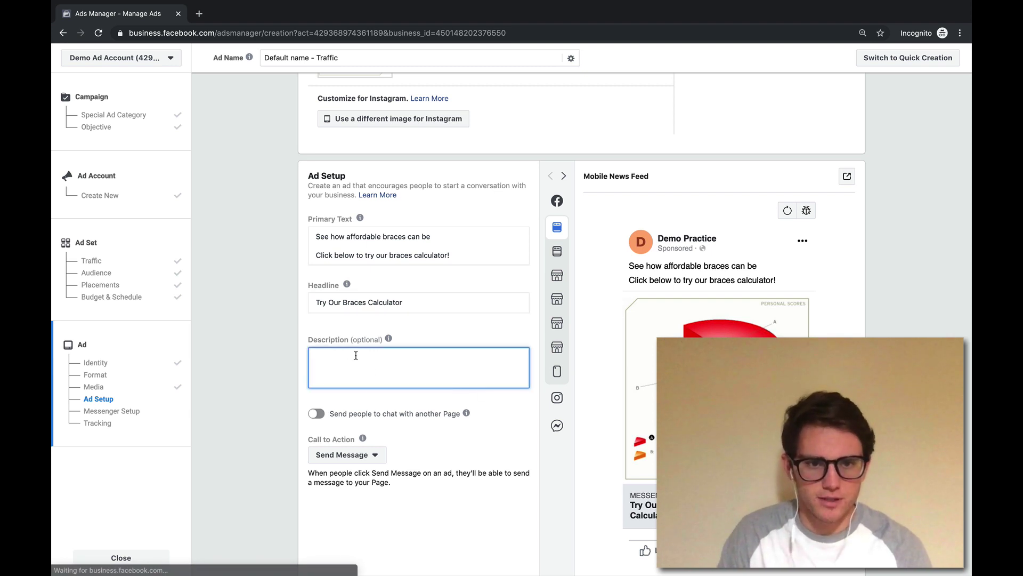
mouse_move(396, 342)
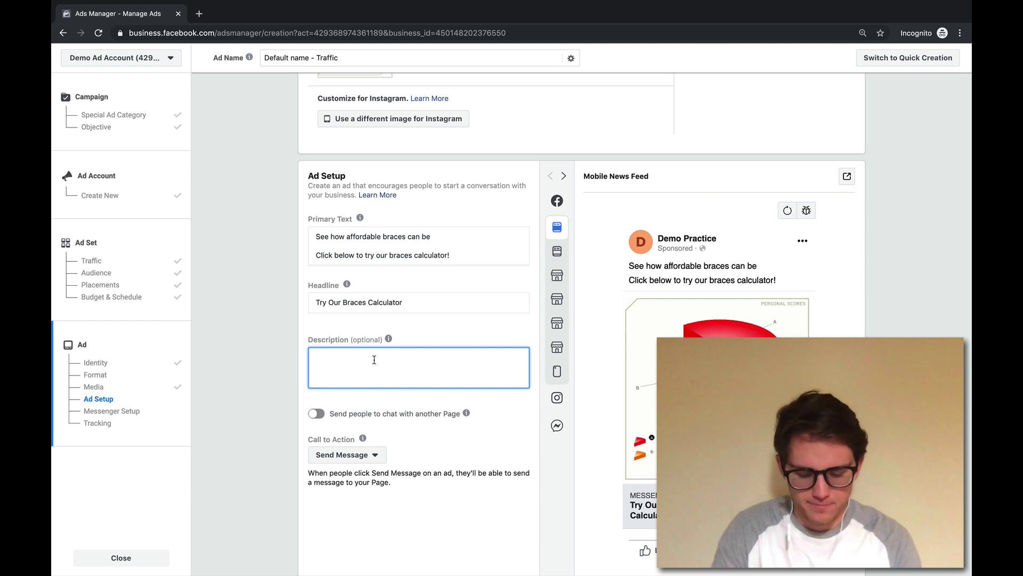
type("1")
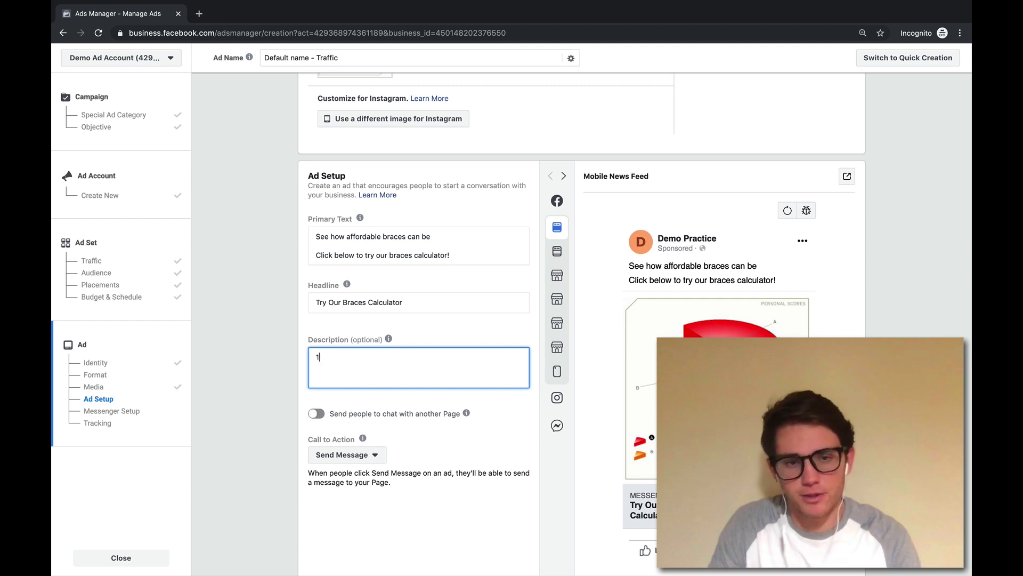
type("234 Par")
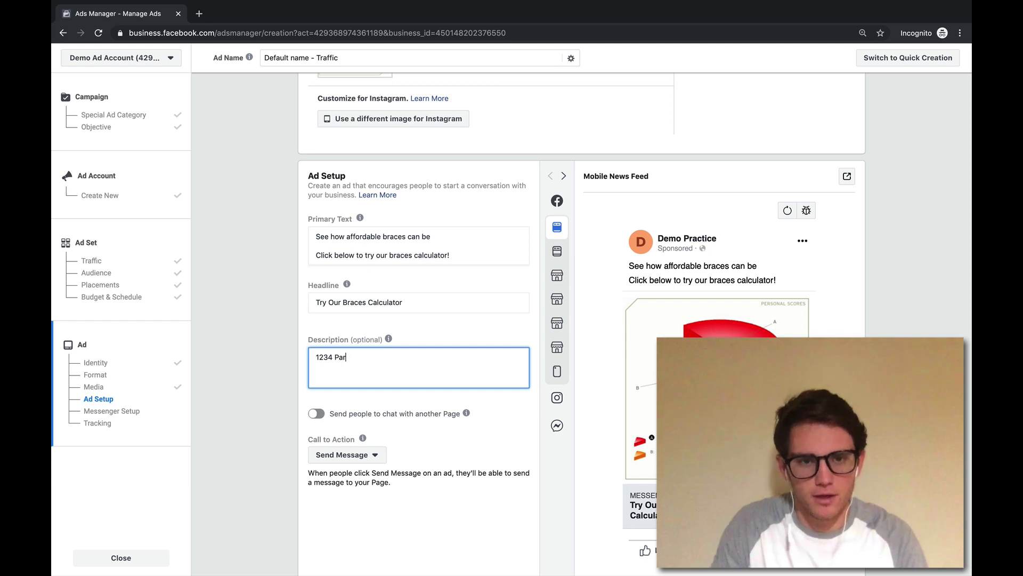
type("is St.")
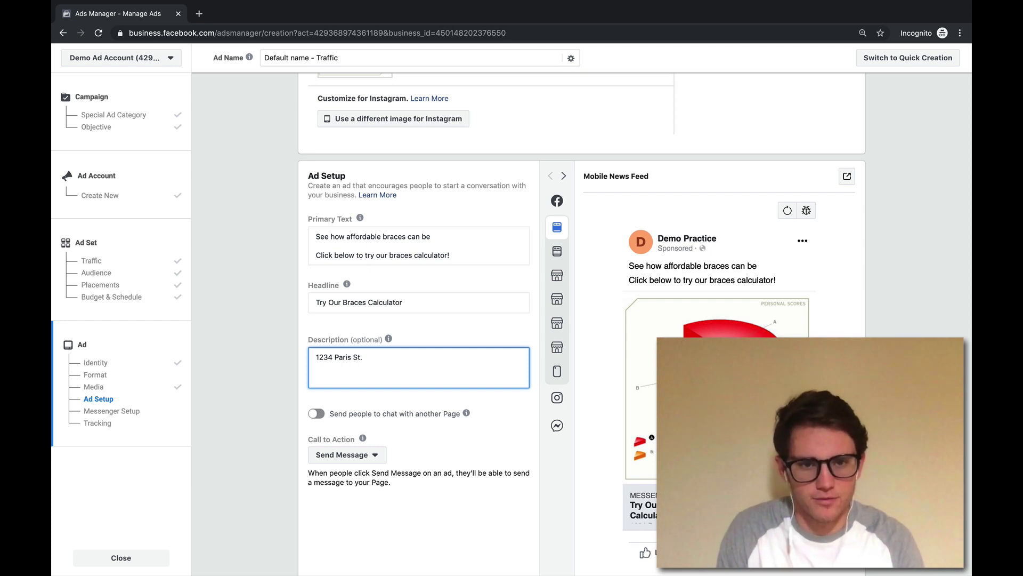
type(" Ontario Cn")
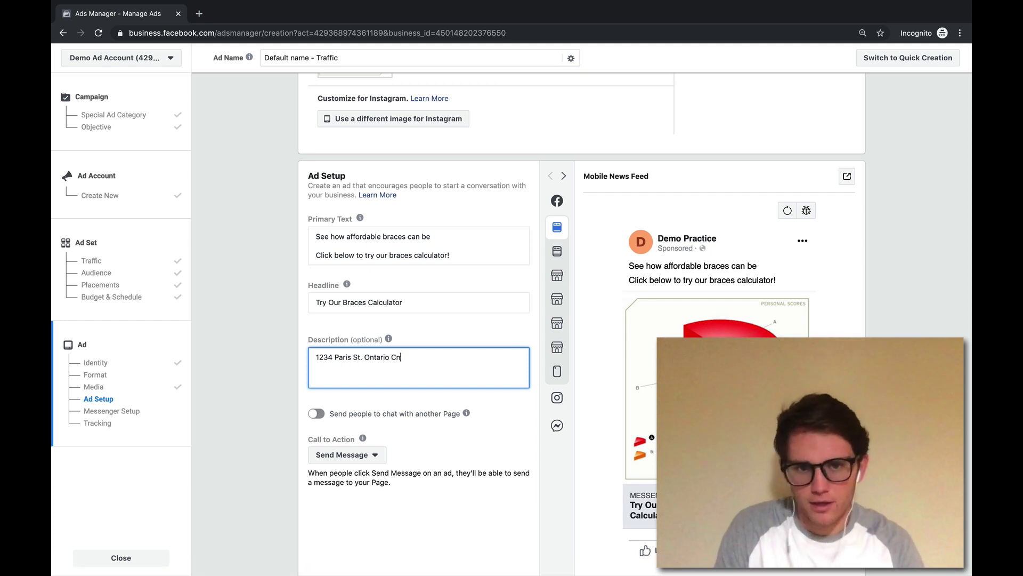
key("BackSpace")
type("anada")
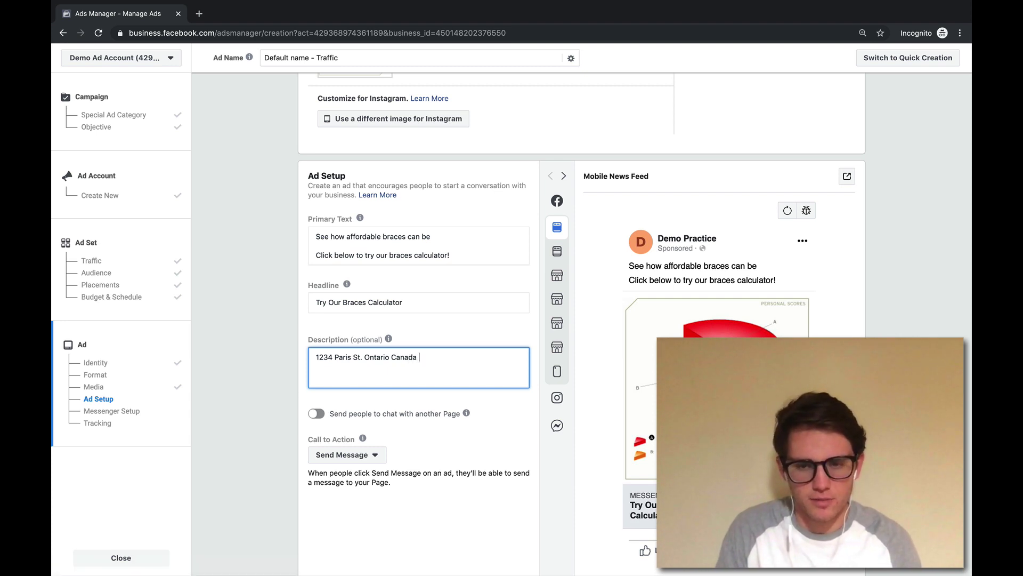
Change the ad's call to action to Learn More.
scroll(373, 421, "down", 4)
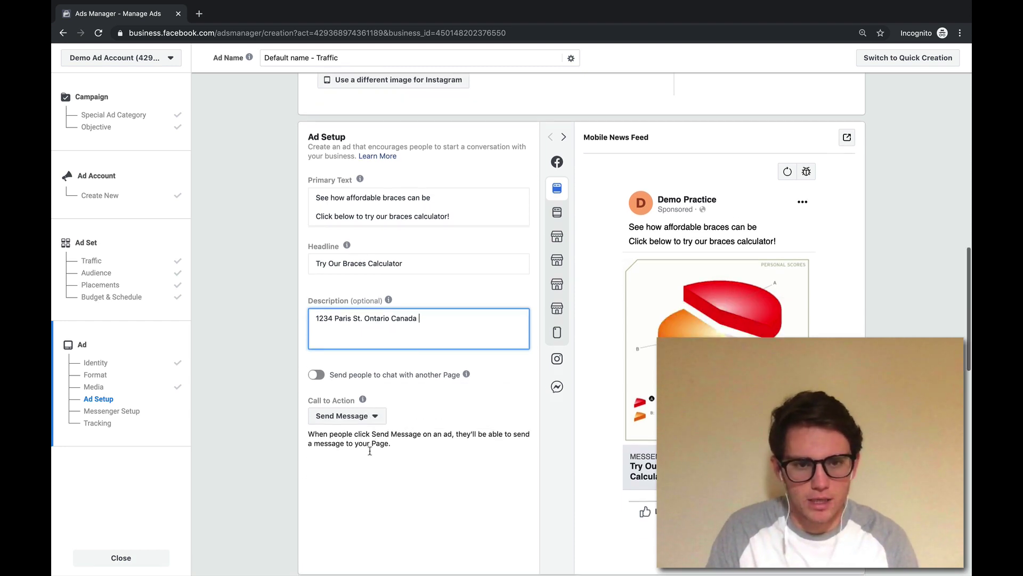
left_click(363, 281)
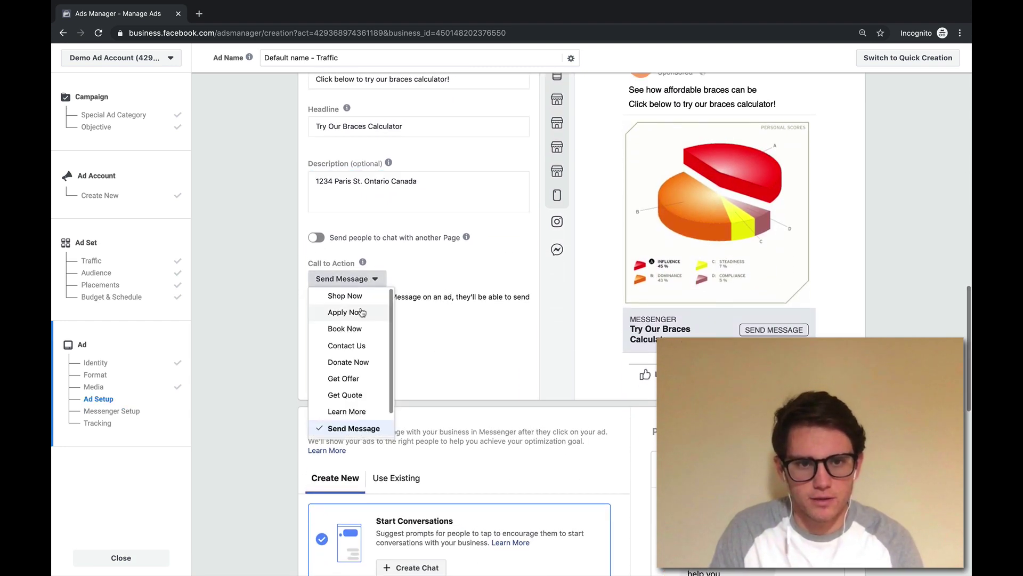
scroll(391, 395, "down", 1)
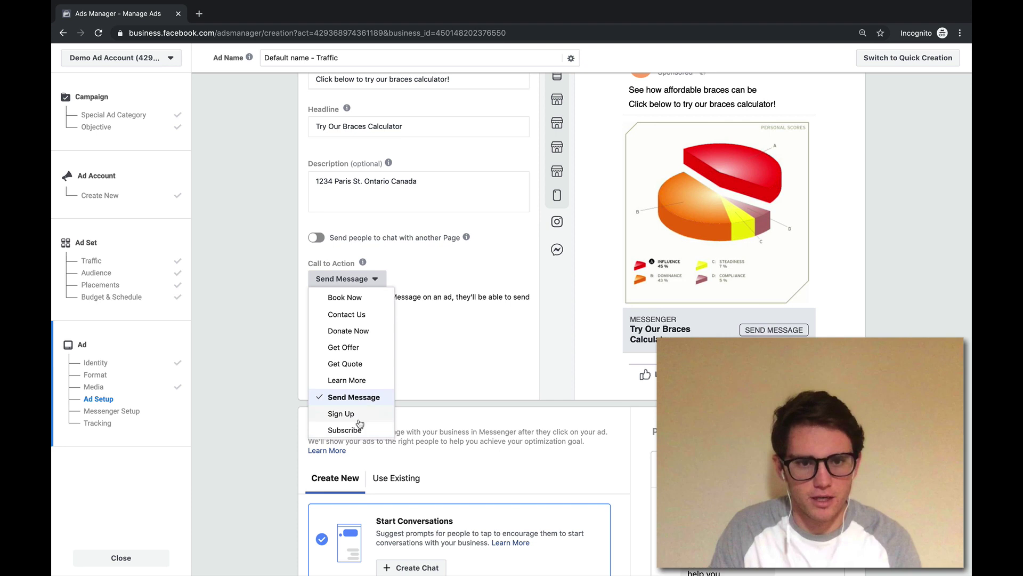
left_click(360, 386)
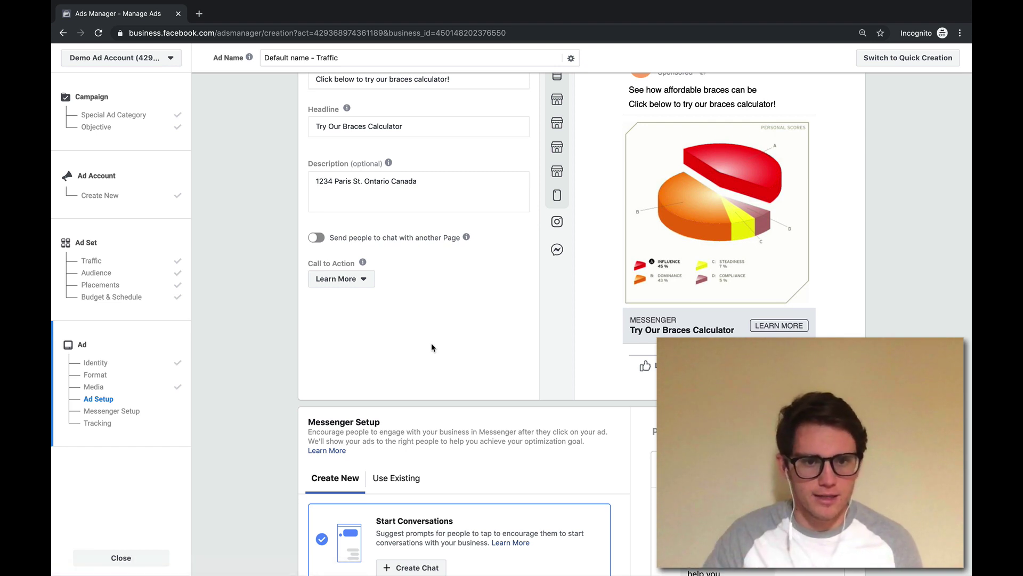
Compare the Start Conversations and Generate Leads options in the Messenger setup, returning the selection to Start Conversations.
scroll(432, 347, "down", 8)
scroll(432, 347, "up", 2)
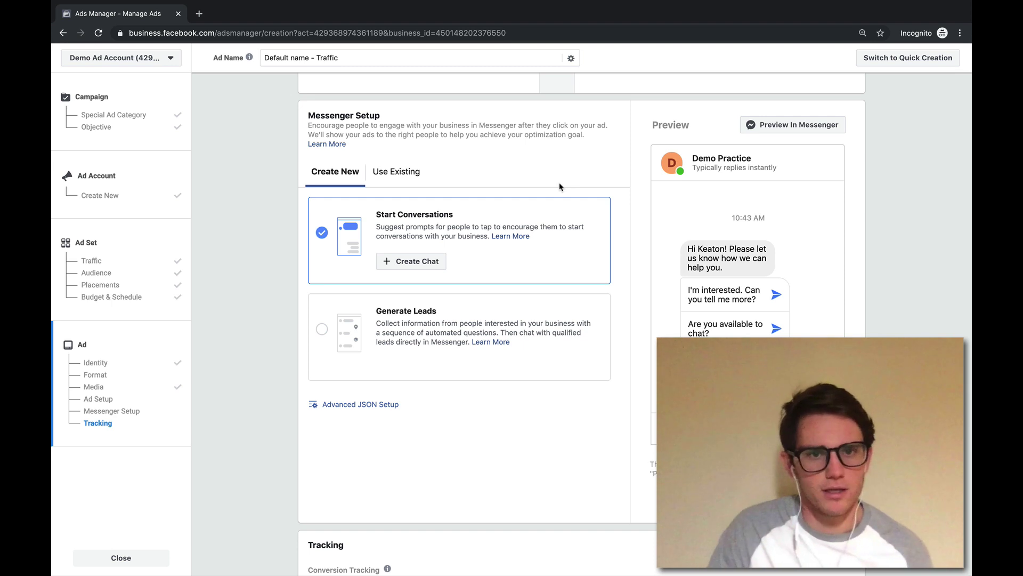
scroll(557, 176, "down", 1)
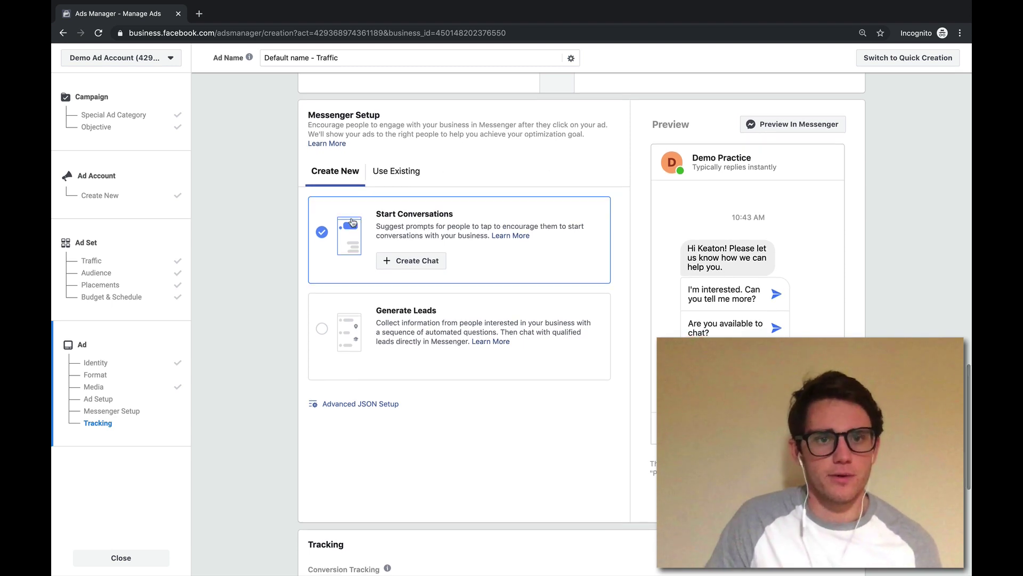
scroll(352, 222, "down", 1)
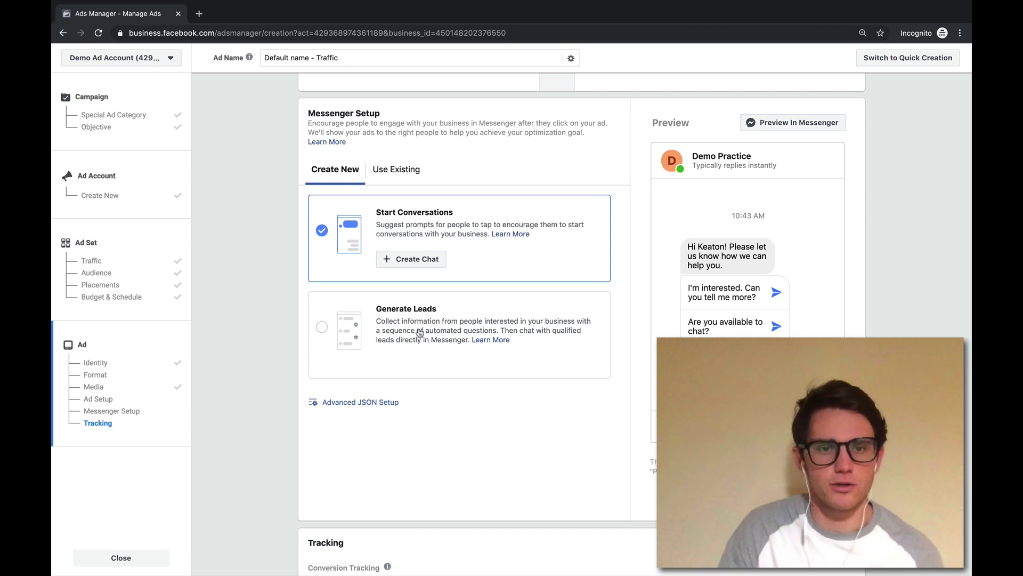
scroll(420, 333, "up", 1)
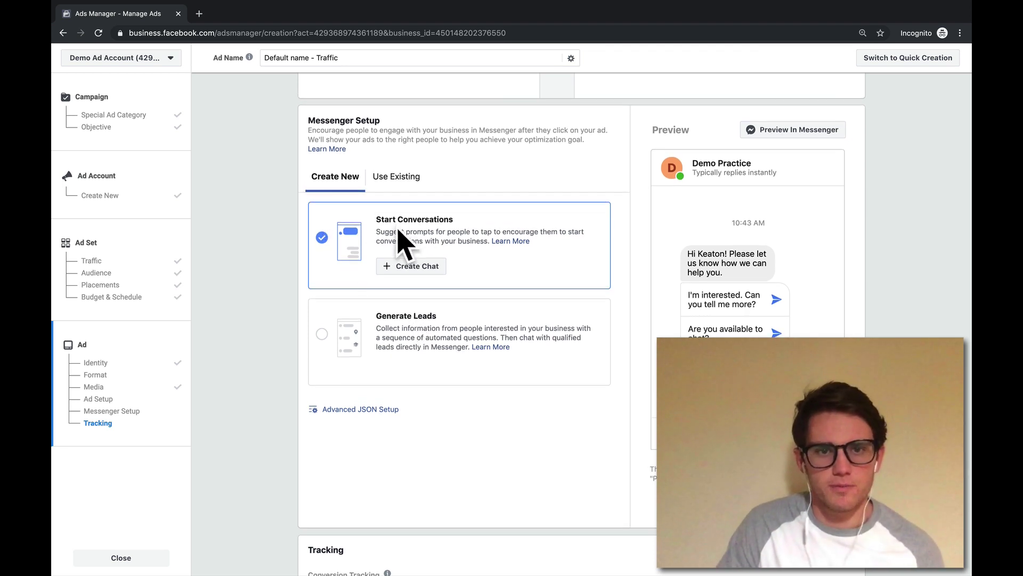
scroll(400, 241, "down", 1)
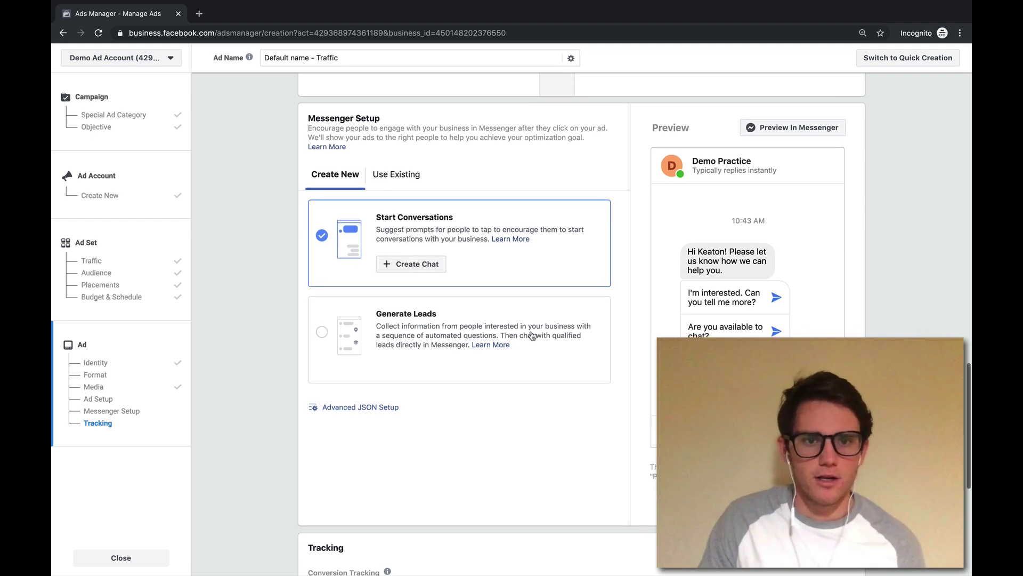
left_click(322, 333)
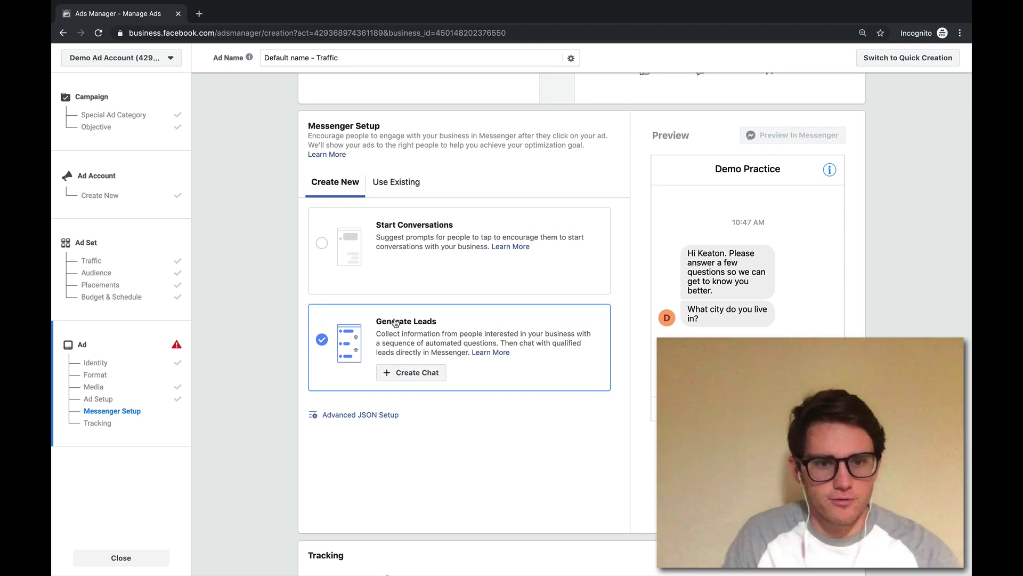
scroll(395, 323, "down", 7)
scroll(395, 322, "up", 9)
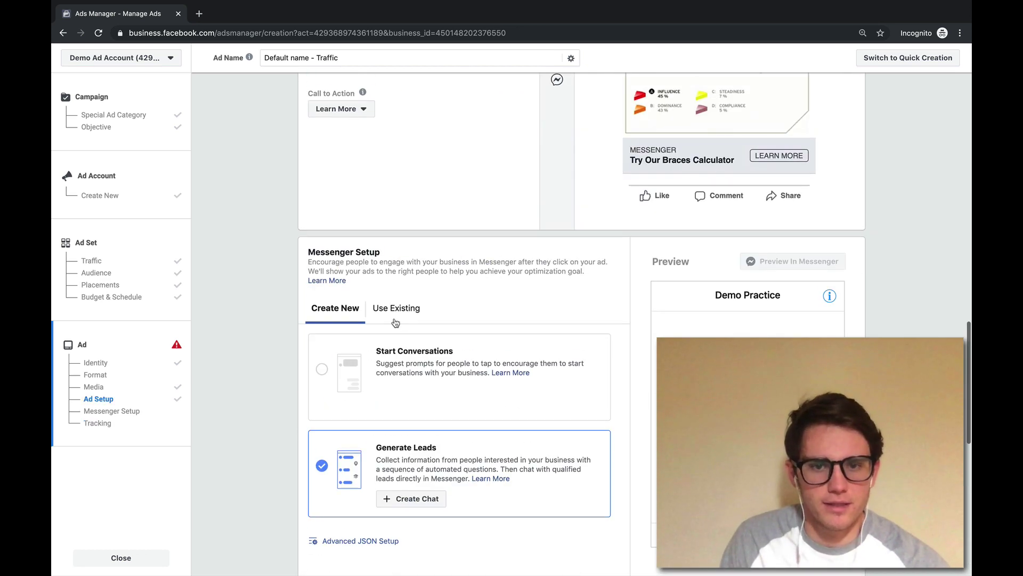
left_click(362, 368)
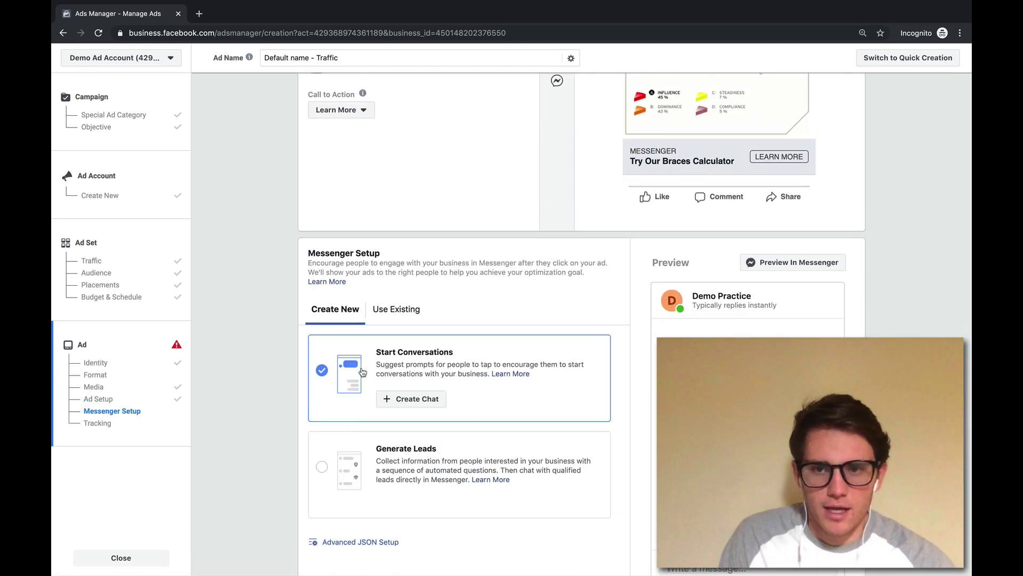
scroll(362, 371, "down", 3)
scroll(363, 372, "up", 3)
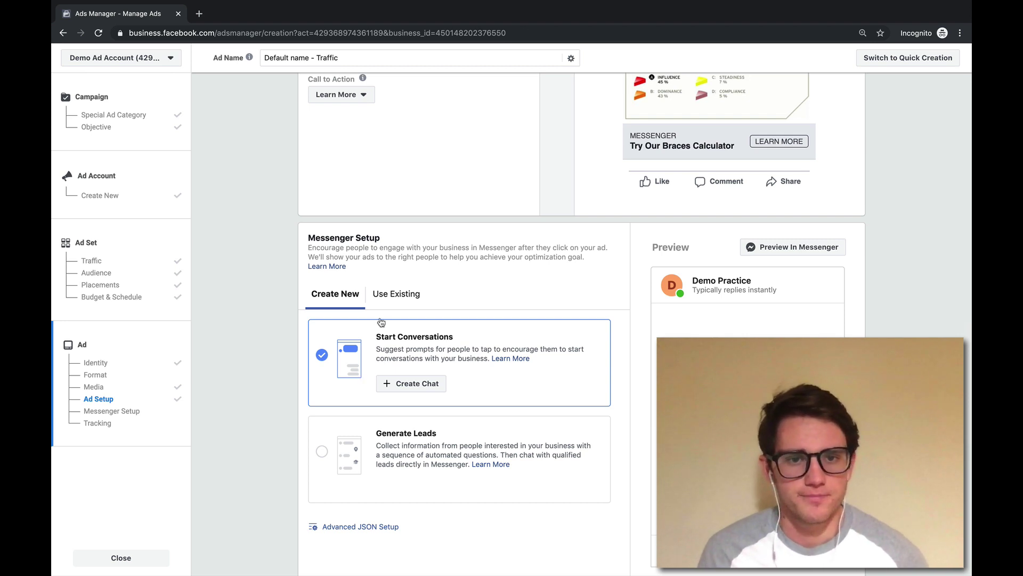
Create a Start Conversations chat and replace the greeting after the customer's name with "Click below to try our braces cost calculator!".
left_click(399, 385)
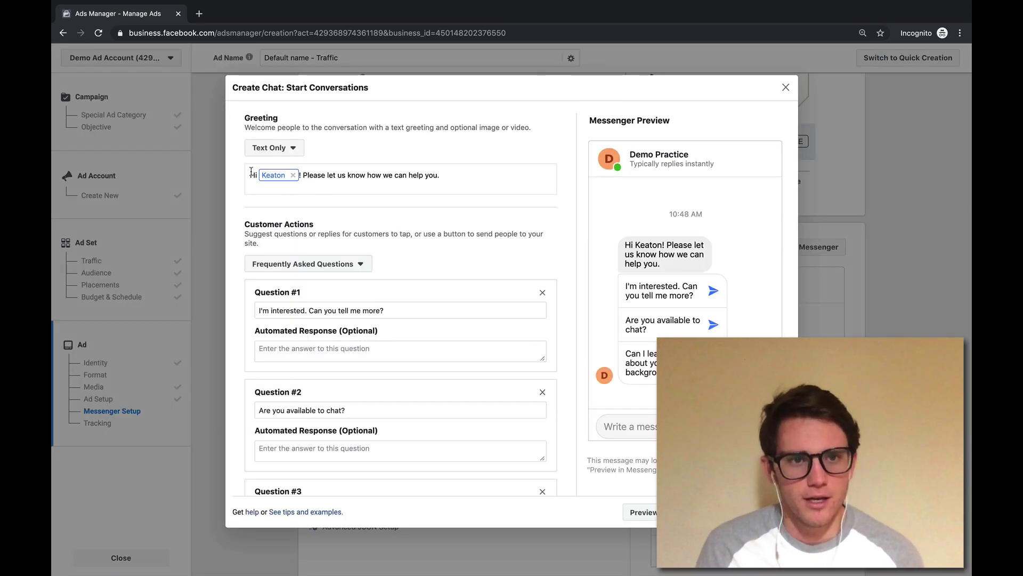
left_click(304, 175)
mouse_move(304, 175)
left_mouse_down()
mouse_move(464, 174)
mouse_move(303, 175)
left_mouse_up()
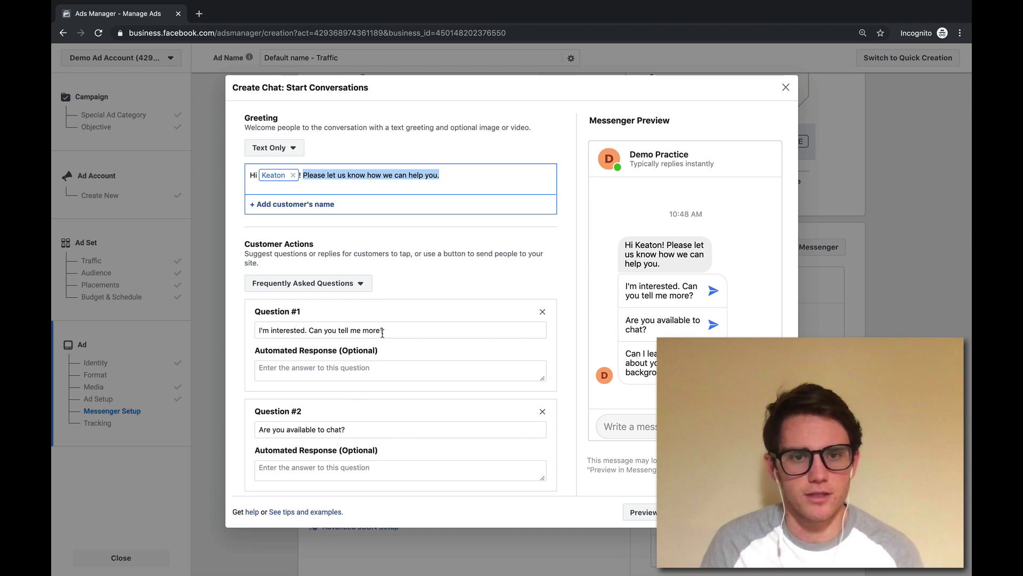
type("Click below to try our braces cost calculator")
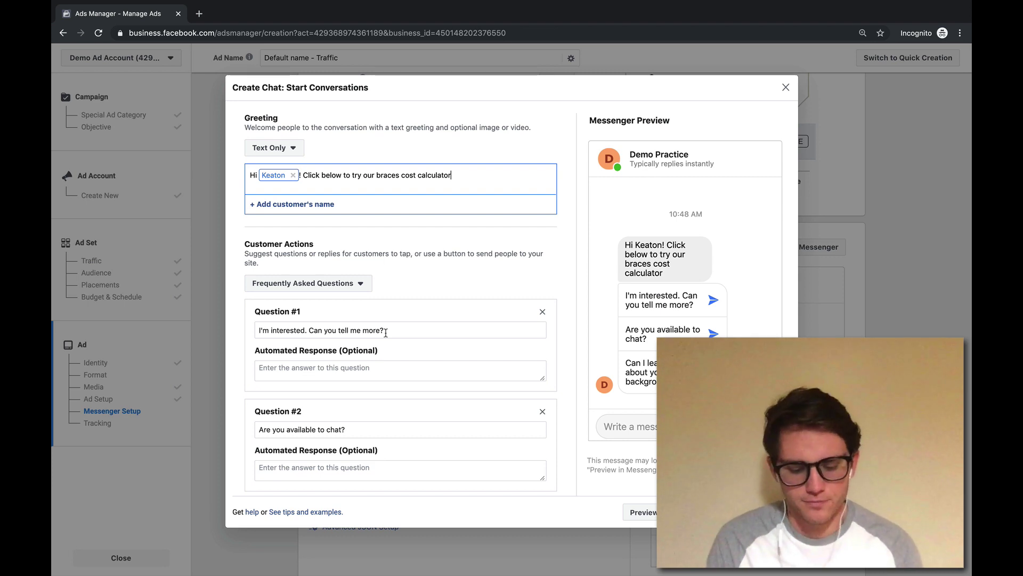
Switch the chat greeting to Text & Image and add the pie-chart screenshot from the account images.
left_click(288, 160)
left_click(287, 153)
left_click(286, 181)
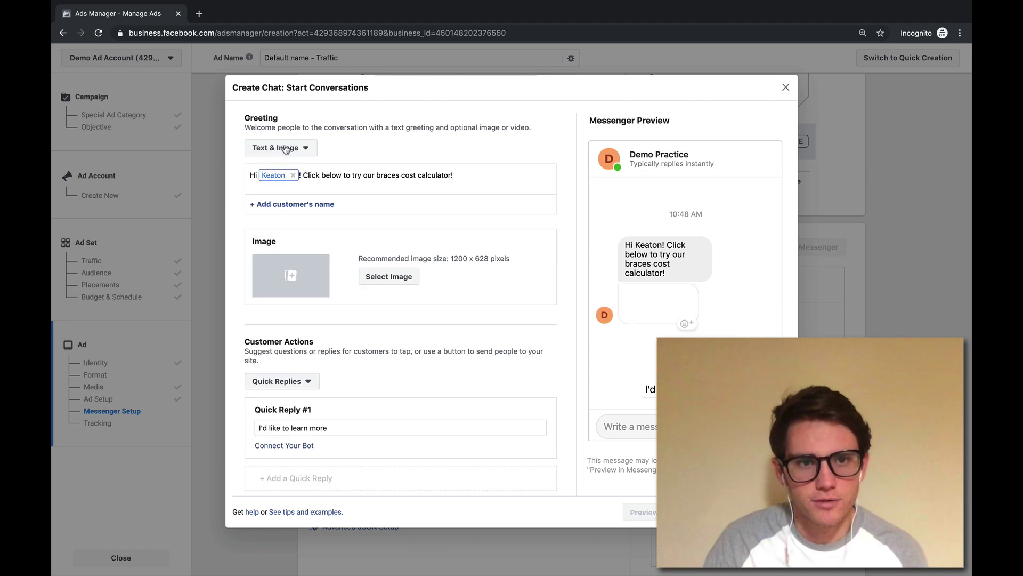
left_click(302, 287)
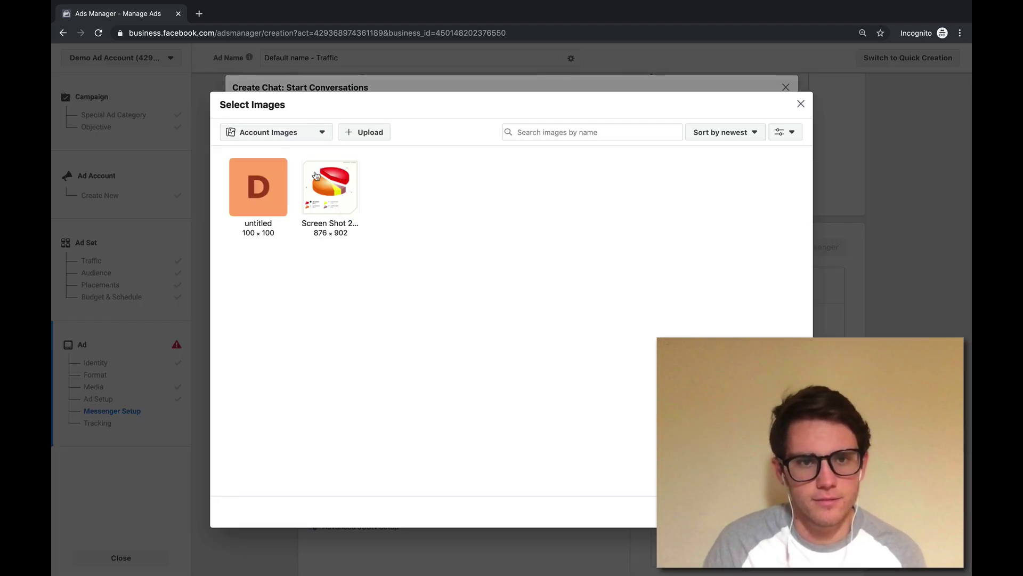
left_click(347, 201)
left_click(784, 512)
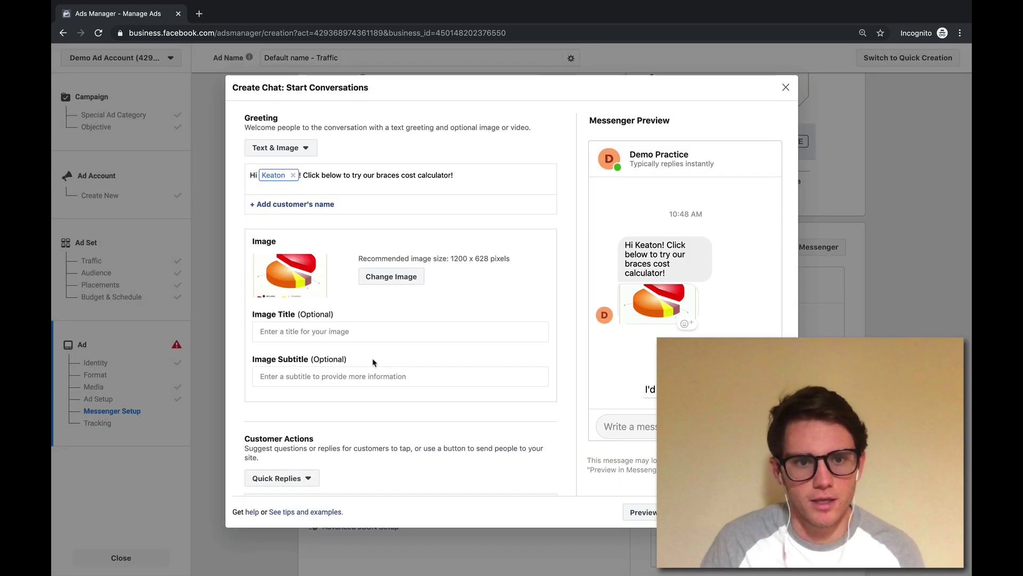
Give the greeting image the title "Johnson Orthodontics" and the placeholder subtitle "asdf".
left_click(307, 332)
type("Br")
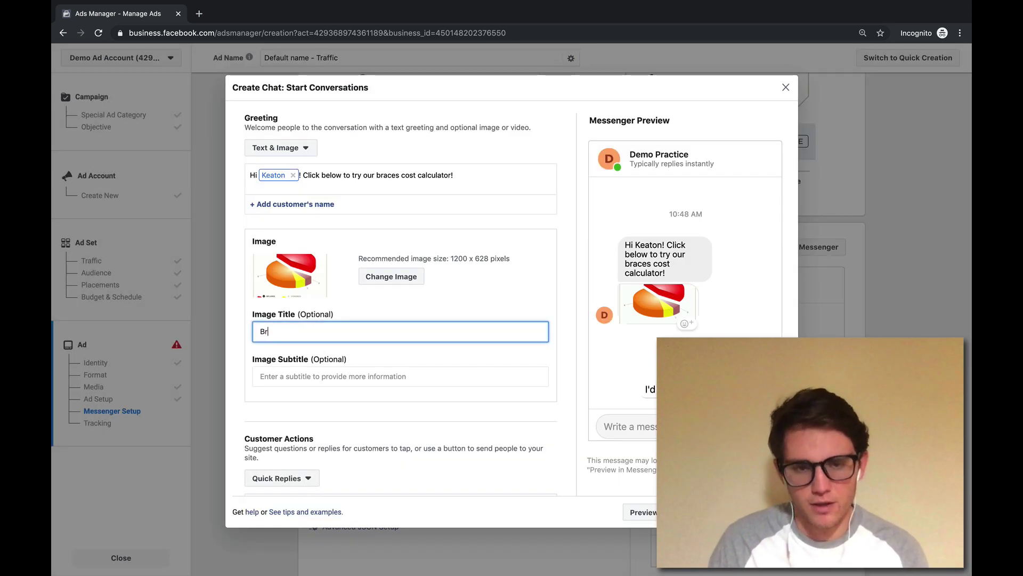
type("hnson ORthodontics")
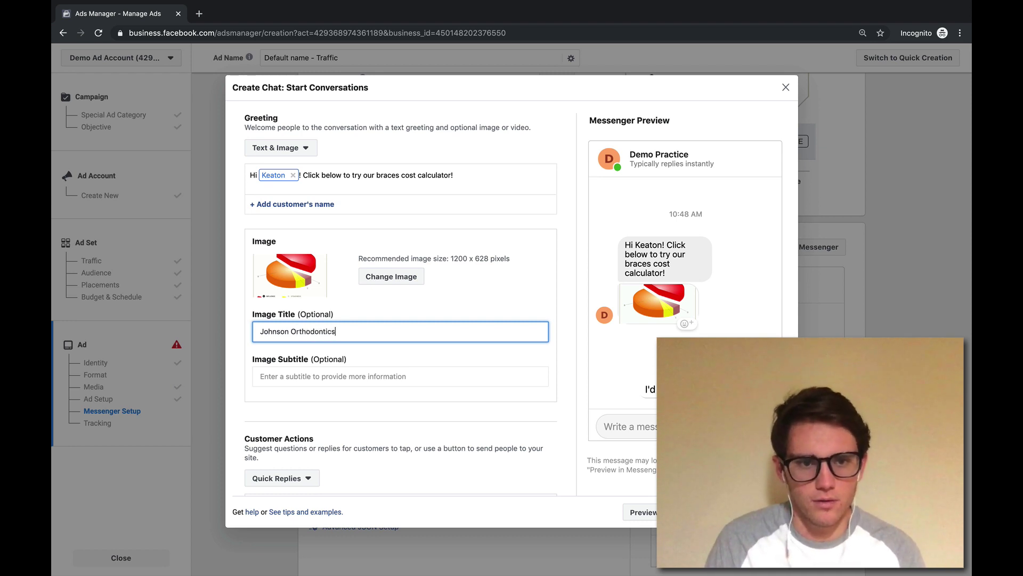
key("Tab")
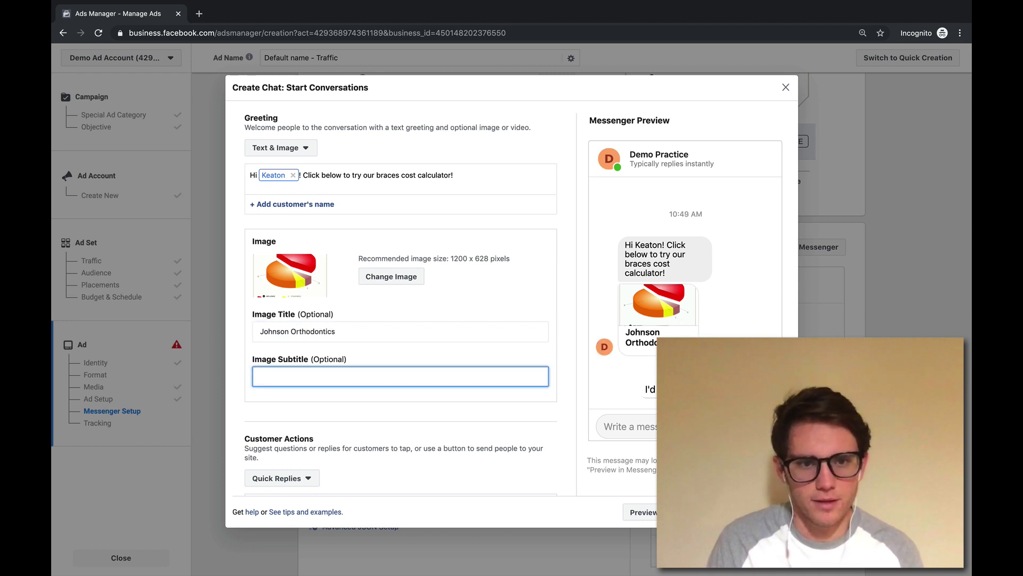
type("asdf")
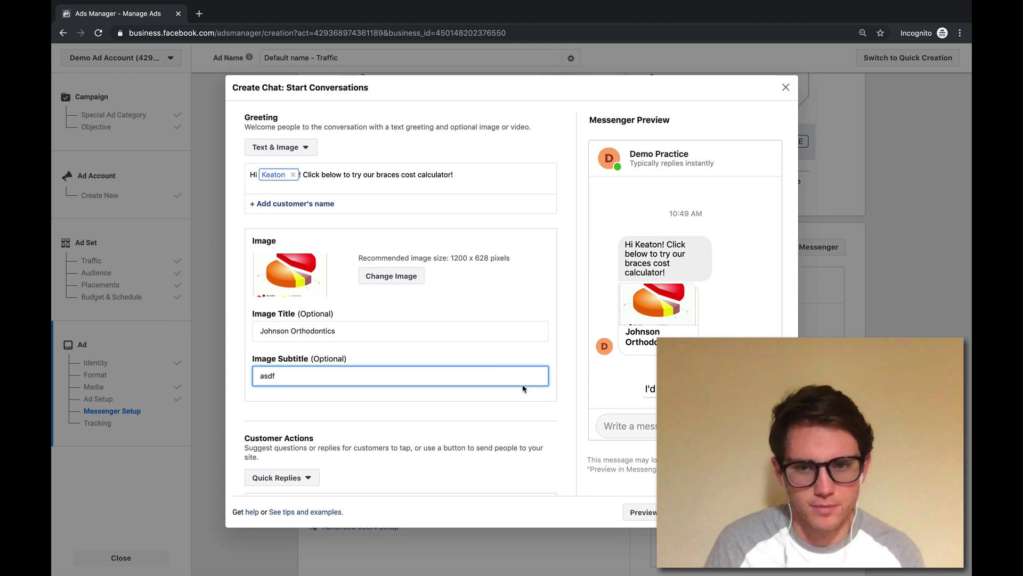
Keep Quick Replies as the customer action and replace the first quick reply's text with "Try The Calculator".
scroll(409, 373, "down", 3)
left_click(279, 313)
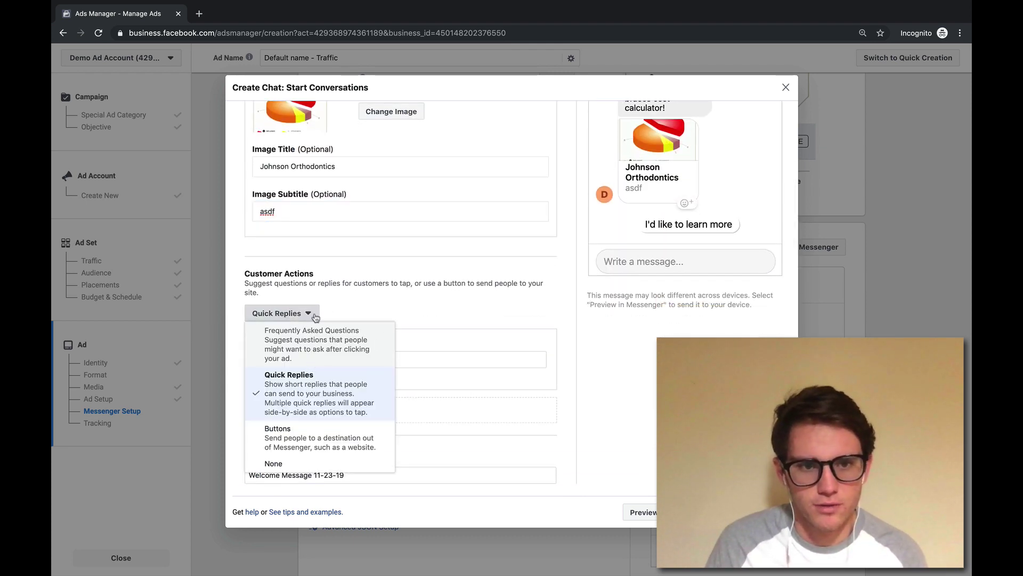
left_click(397, 345)
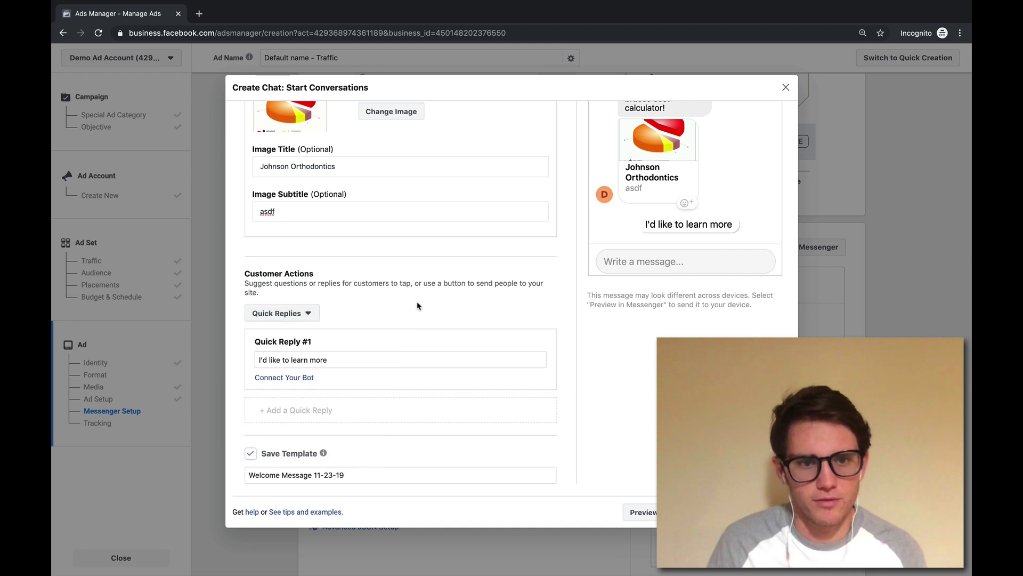
triple_click(356, 355)
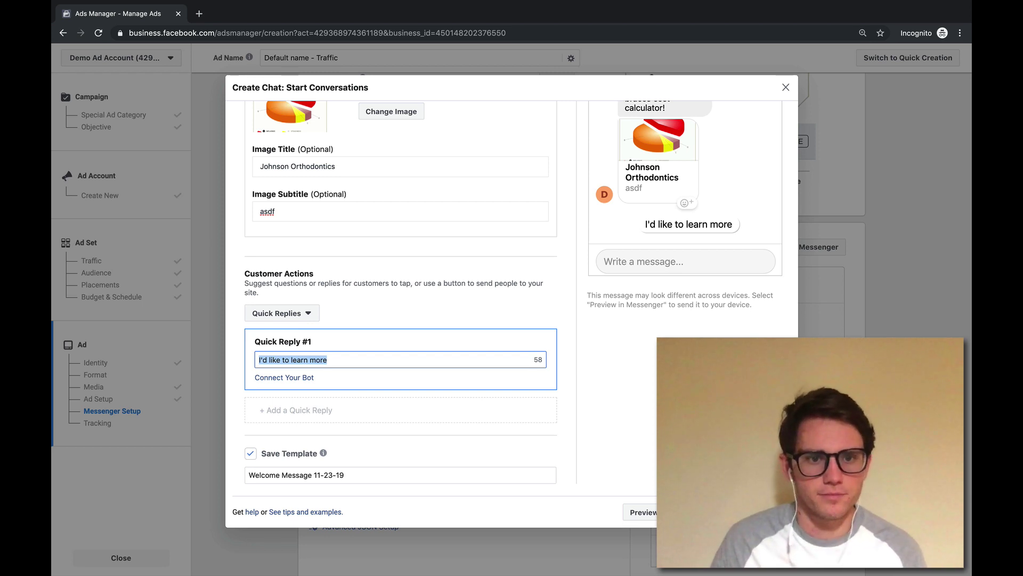
type("Try The Calculator")
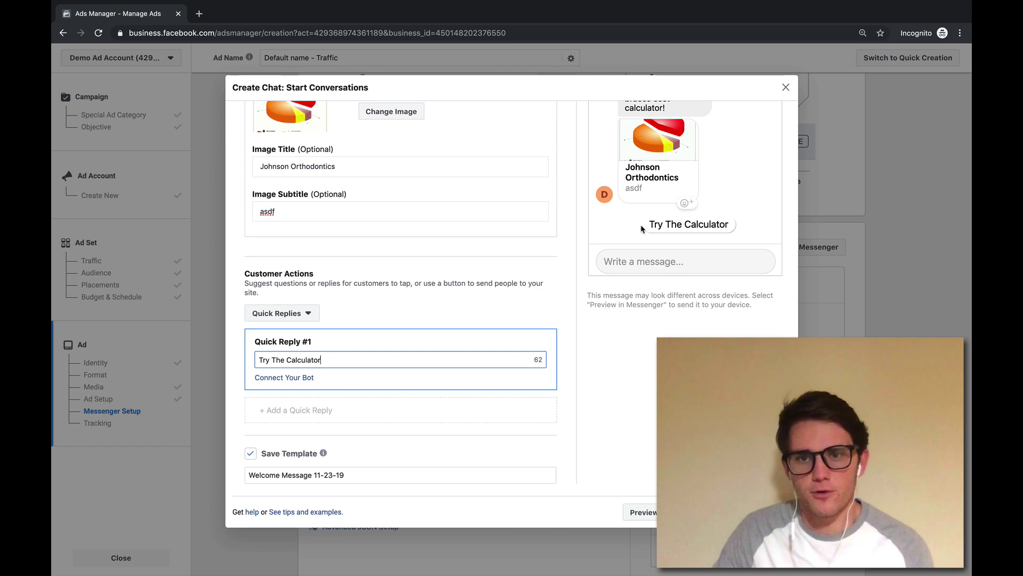
Check the quick reply and greeting in the Messenger preview, and leave the chat editor without saving changes.
left_click_drag(642, 228, 729, 222)
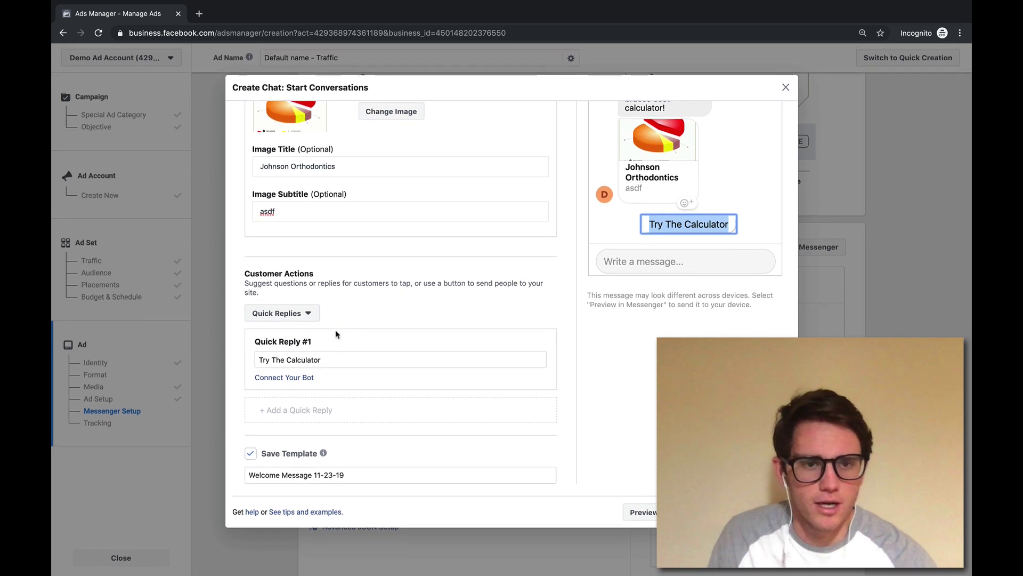
scroll(336, 336, "up", 3)
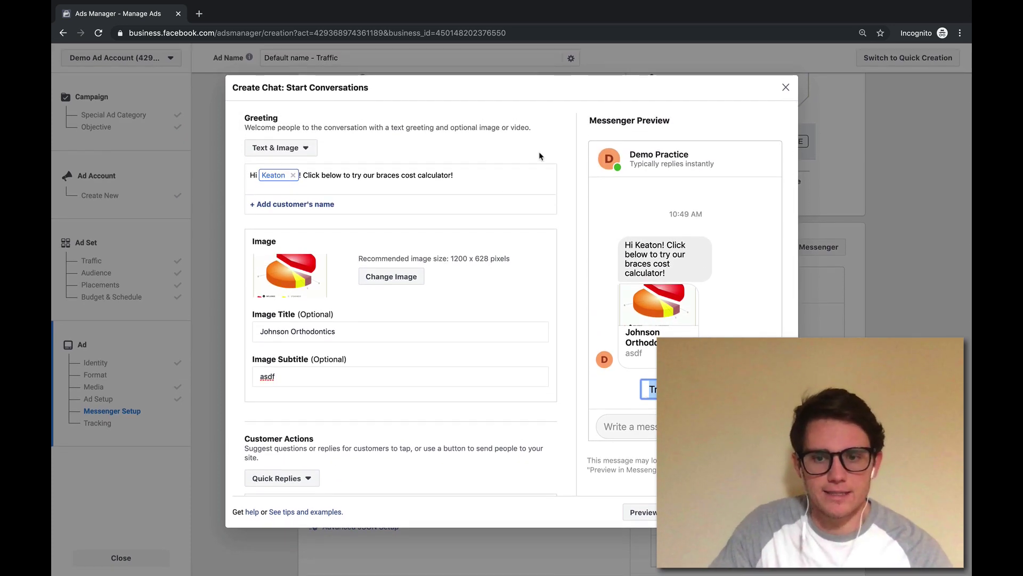
left_click(785, 87)
left_click(622, 271)
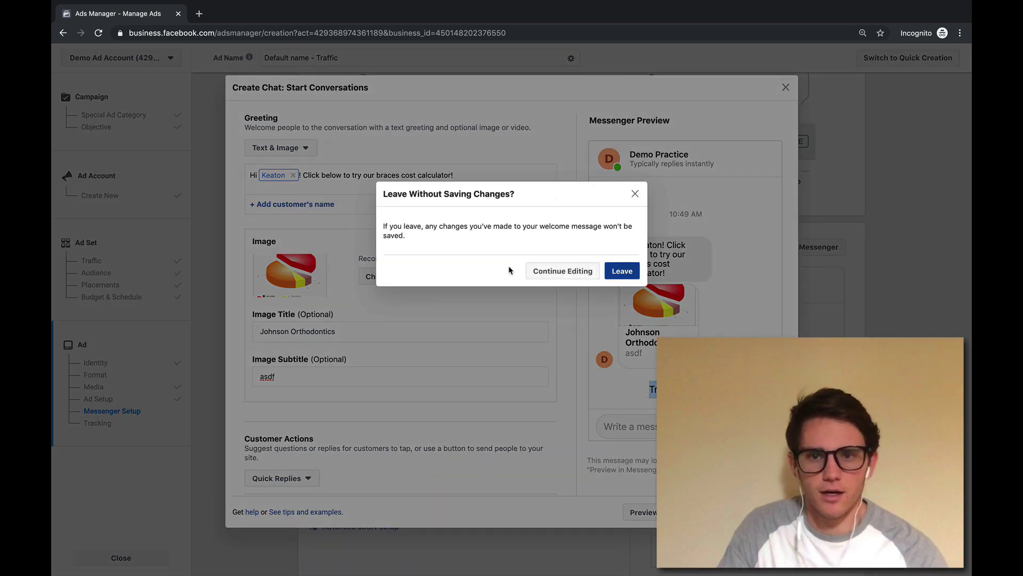
Review the ad's tracking, identity, format and media sections, plus the campaign-level and ad set settings.
scroll(495, 285, "down", 8)
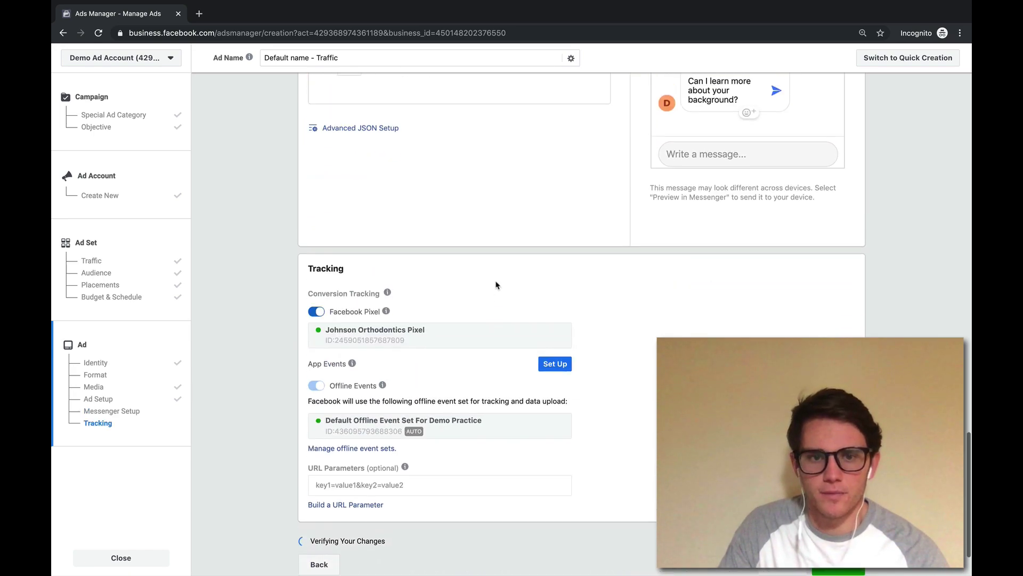
scroll(495, 285, "up", 9)
scroll(420, 210, "up", 12)
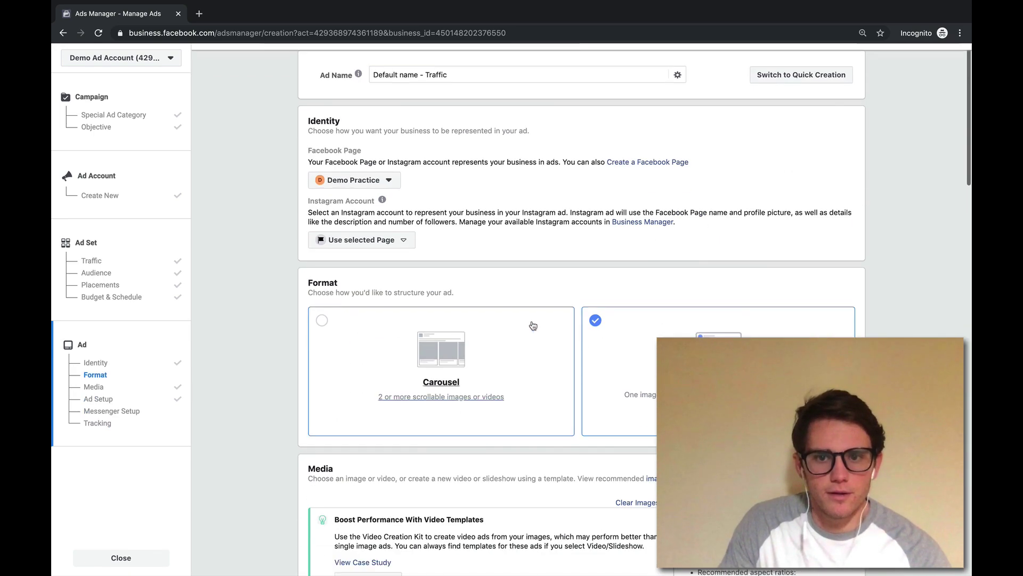
scroll(520, 322, "down", 5)
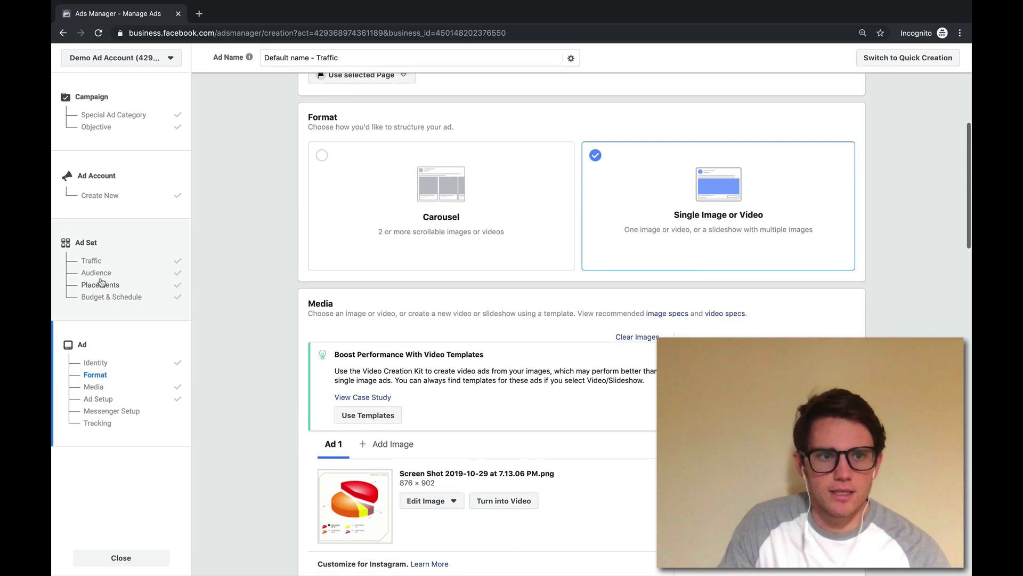
left_click(108, 102)
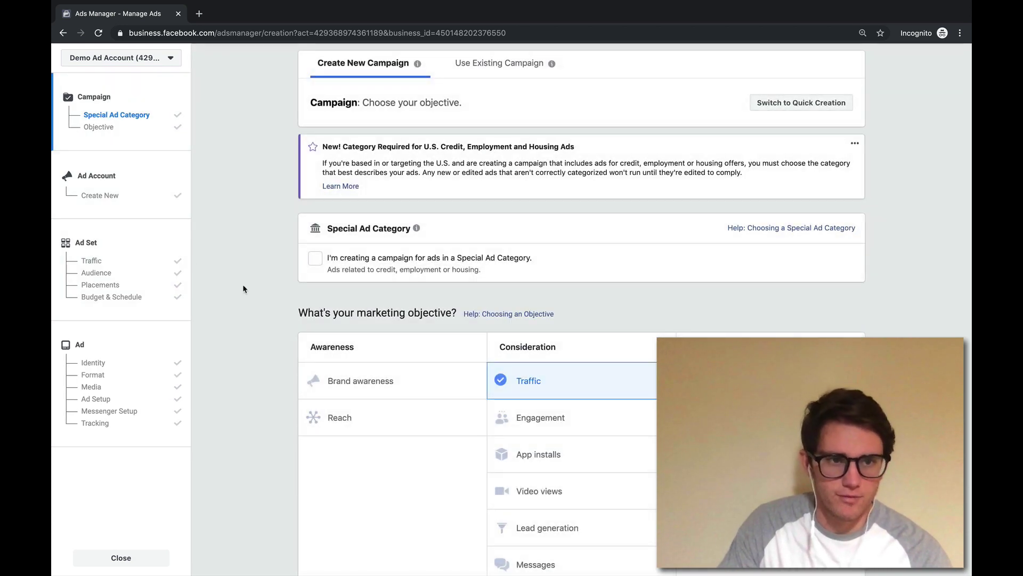
left_click(118, 246)
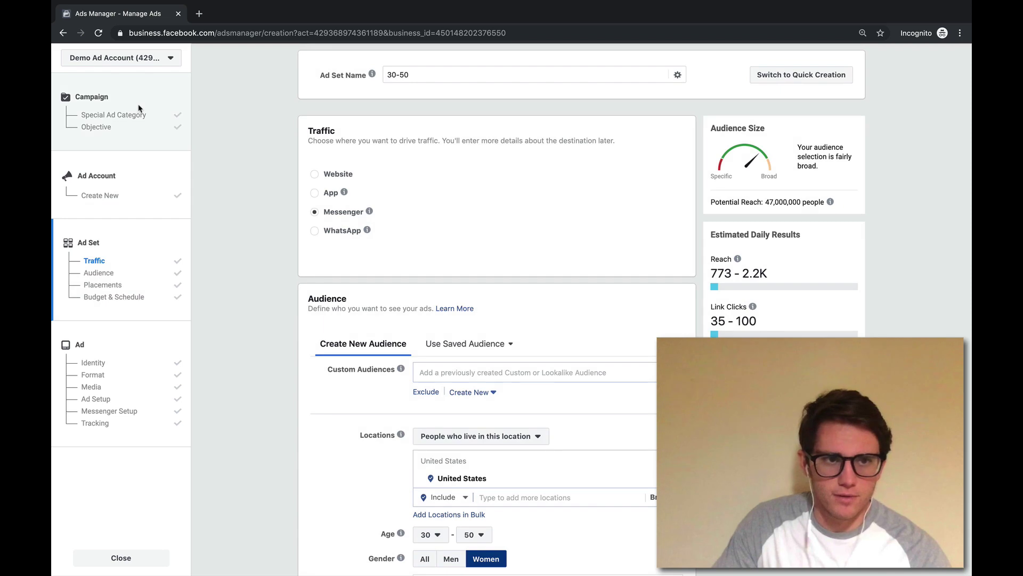
left_click(123, 105)
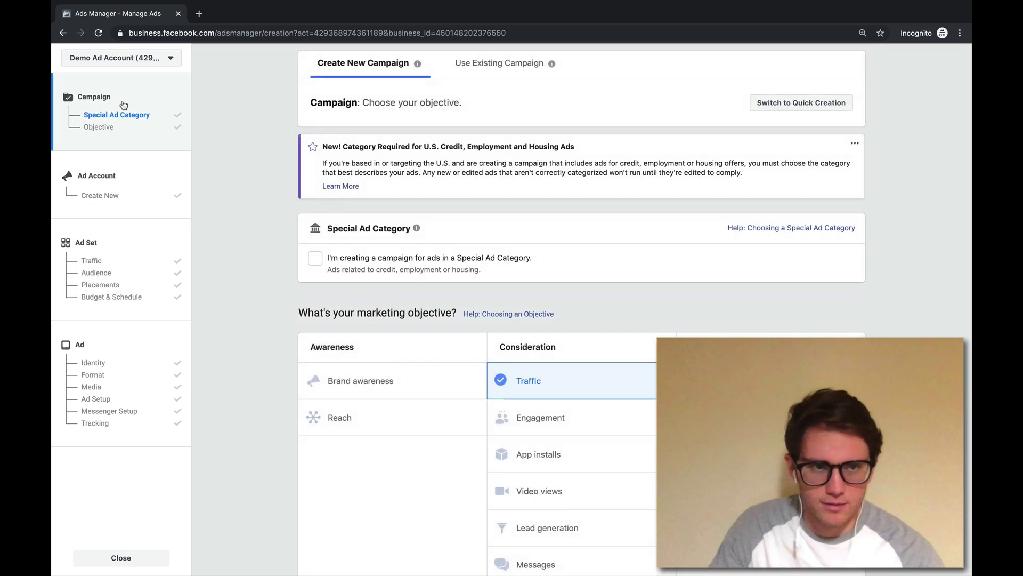
left_click(131, 257)
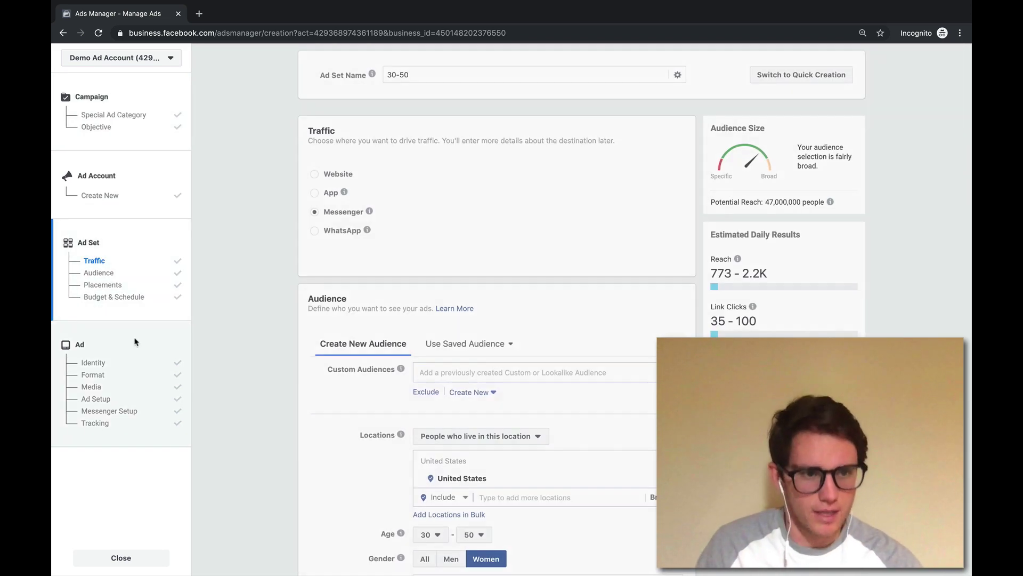
Return to the campaign level and change the marketing objective to Video views.
left_click(124, 101)
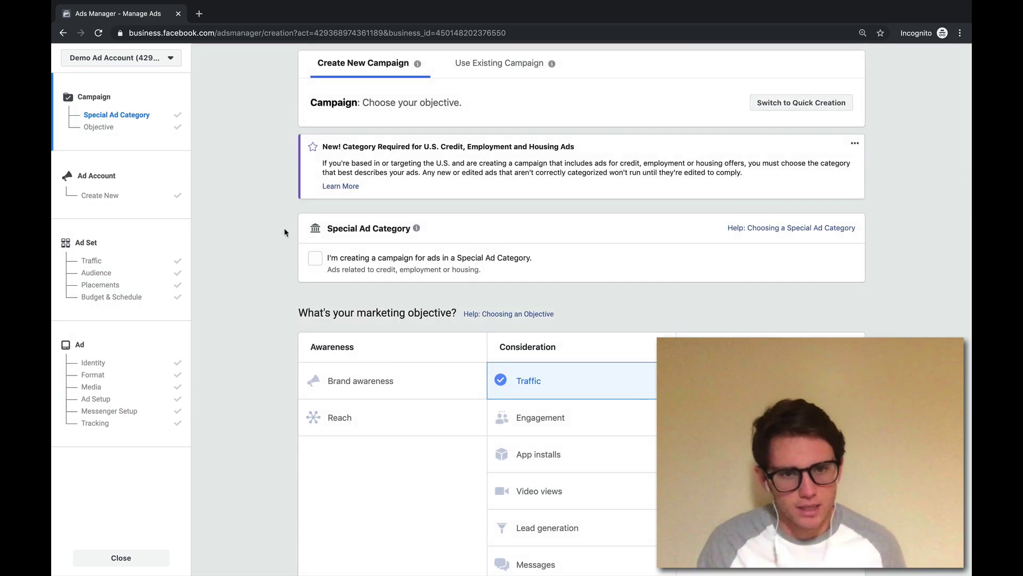
scroll(290, 245, "down", 3)
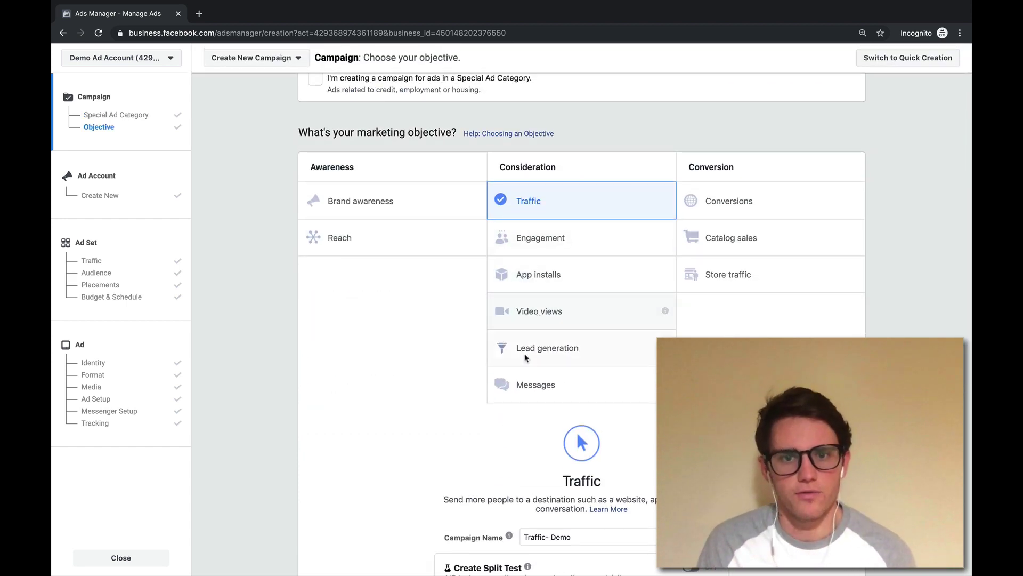
scroll(425, 357, "down", 2)
scroll(422, 350, "up", 3)
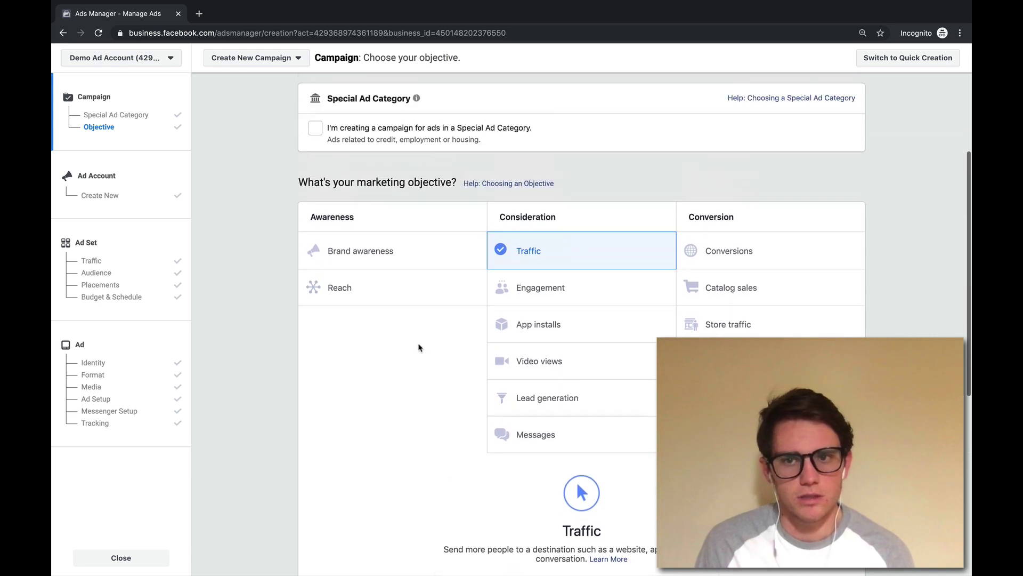
left_click(546, 373)
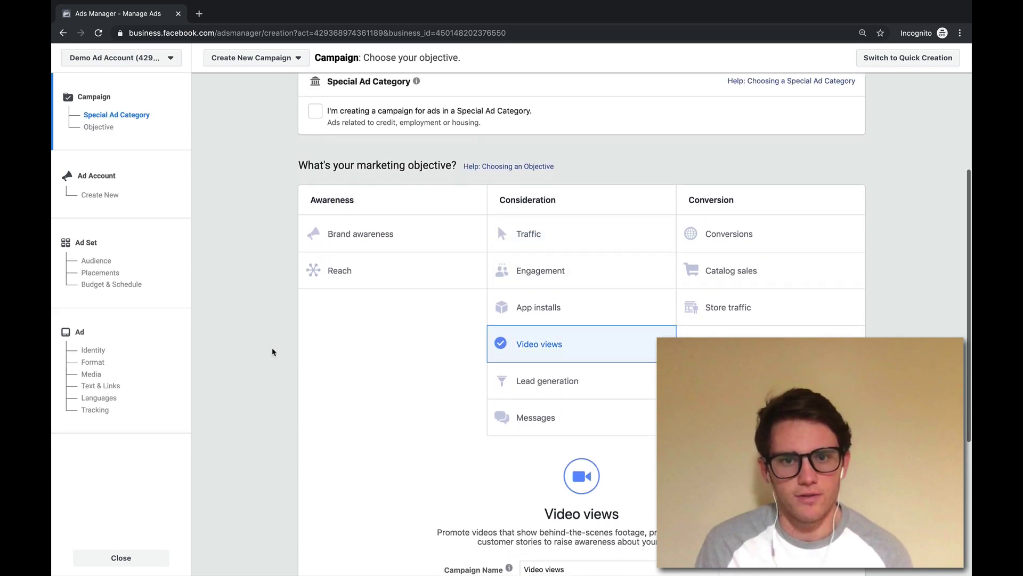
Turn on Campaign Budget Optimization with a daily budget of $10 and continue to the ad set setup.
scroll(403, 338, "down", 5)
left_click(694, 419)
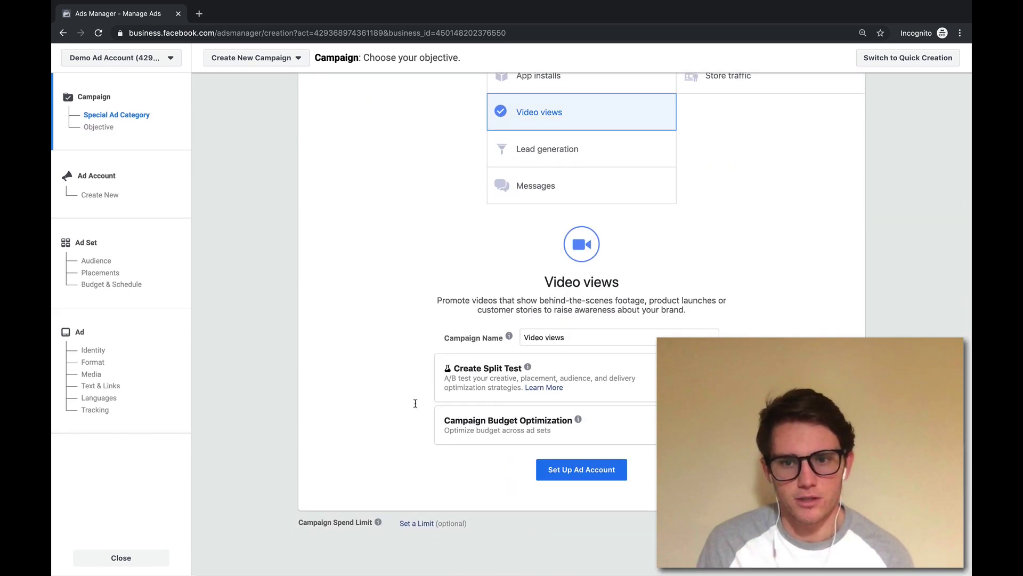
scroll(402, 396, "down", 3)
double_click(660, 363)
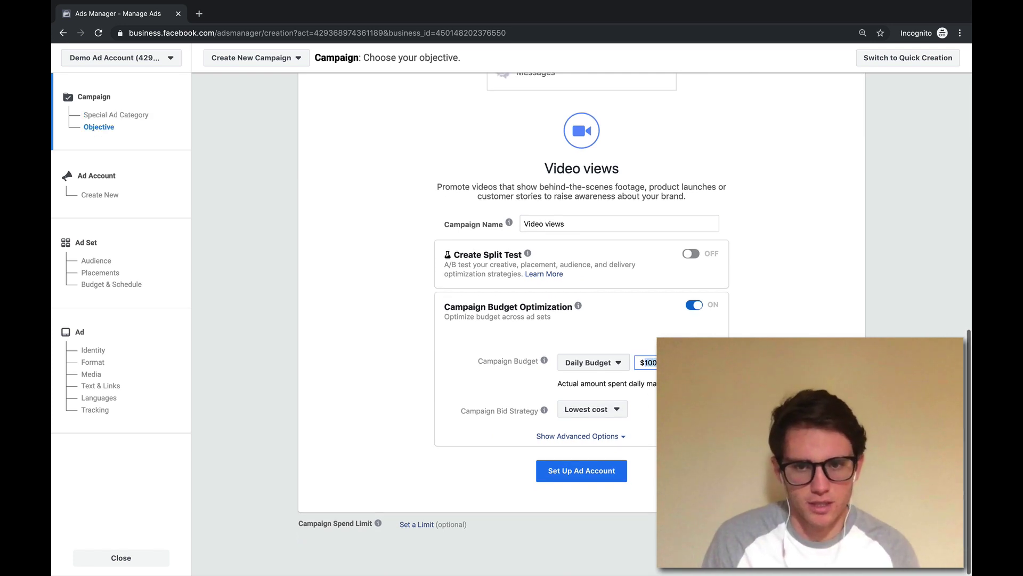
type("1")
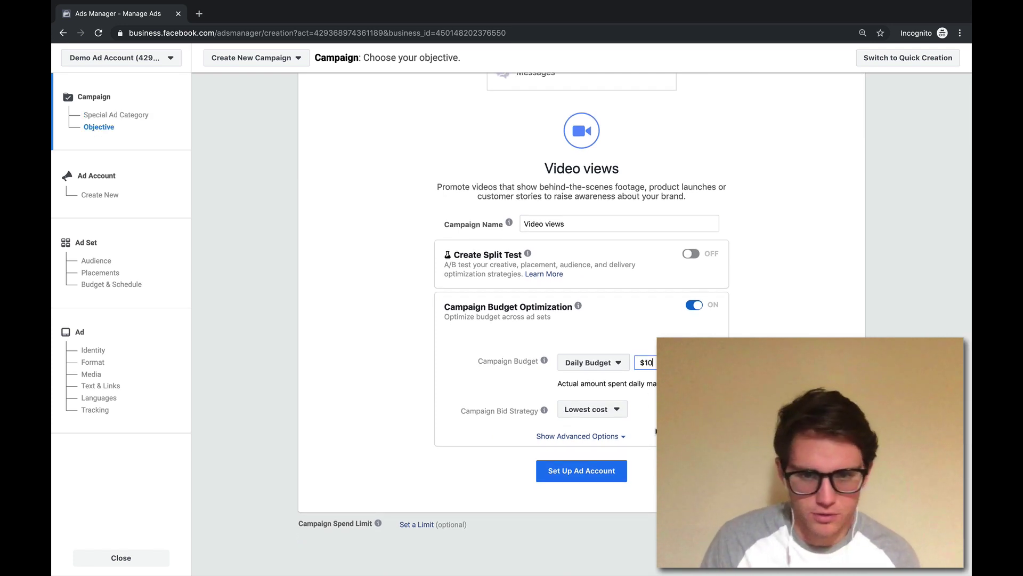
type("0")
left_click(606, 470)
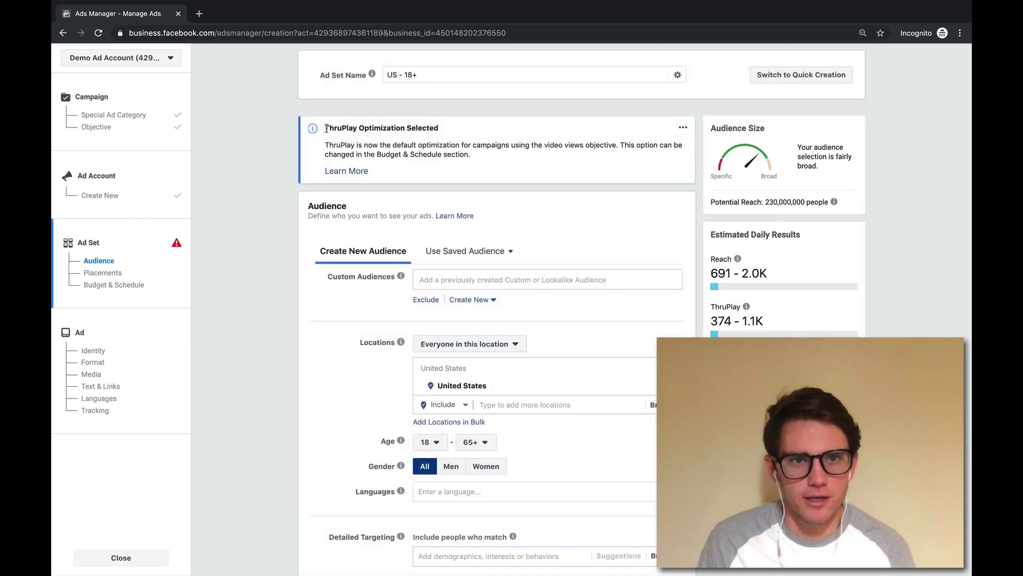
Read the ThruPlay optimization notice and the ThruPlay description under the ad set's ad delivery options.
left_click_drag(326, 128, 442, 134)
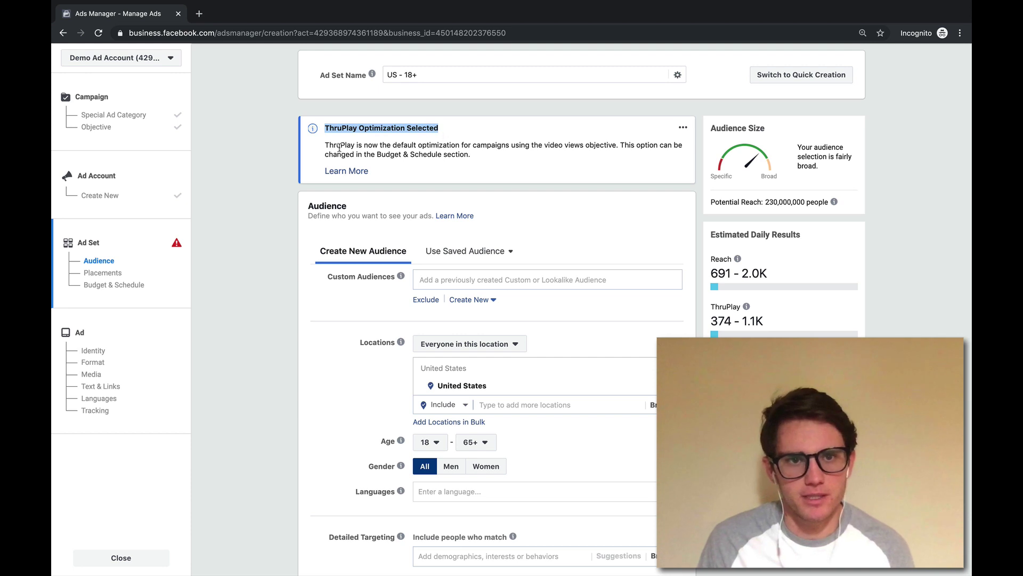
left_click_drag(322, 148, 616, 146)
left_click(617, 148)
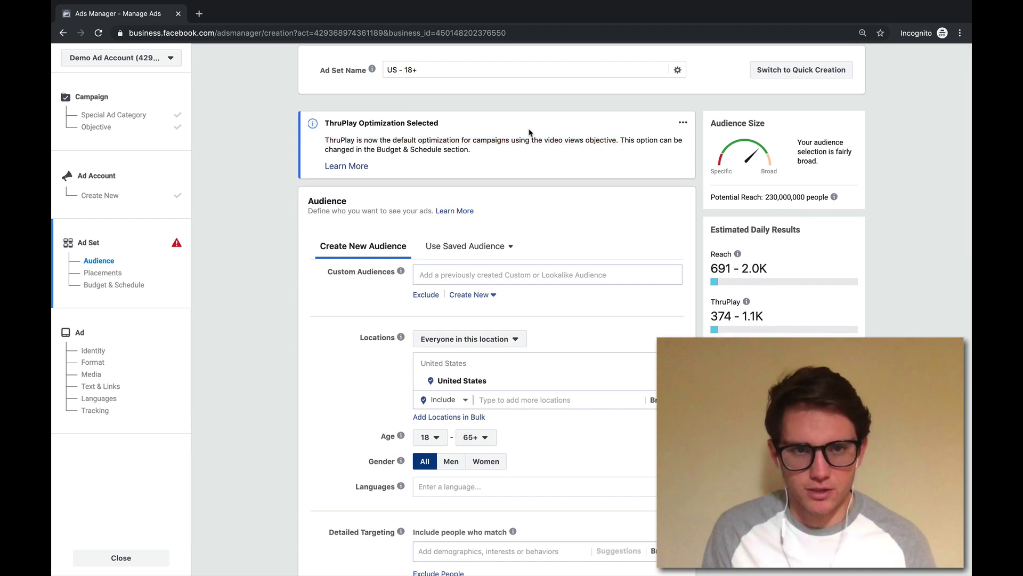
scroll(302, 255, "up", 1)
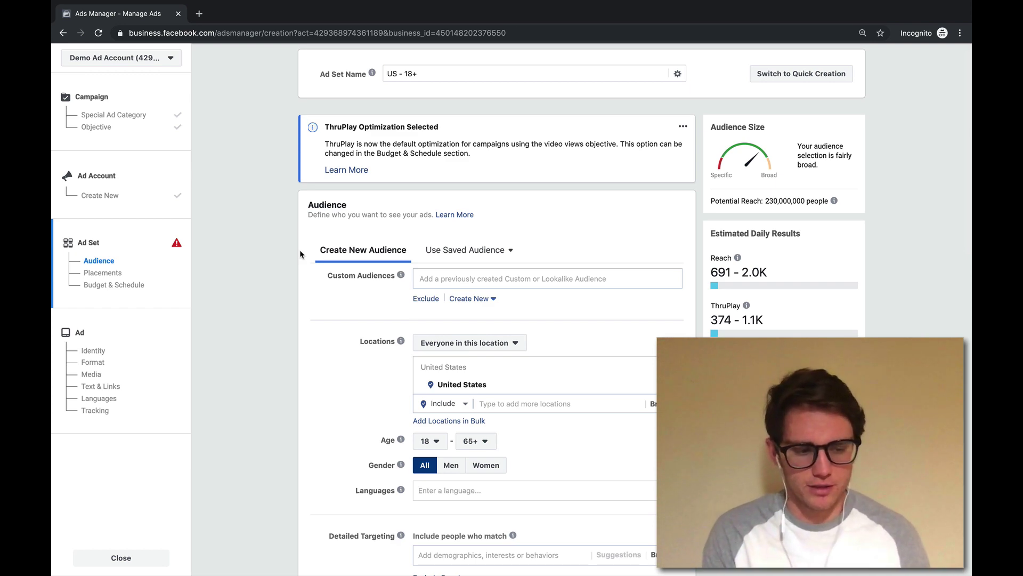
scroll(299, 250, "down", 20)
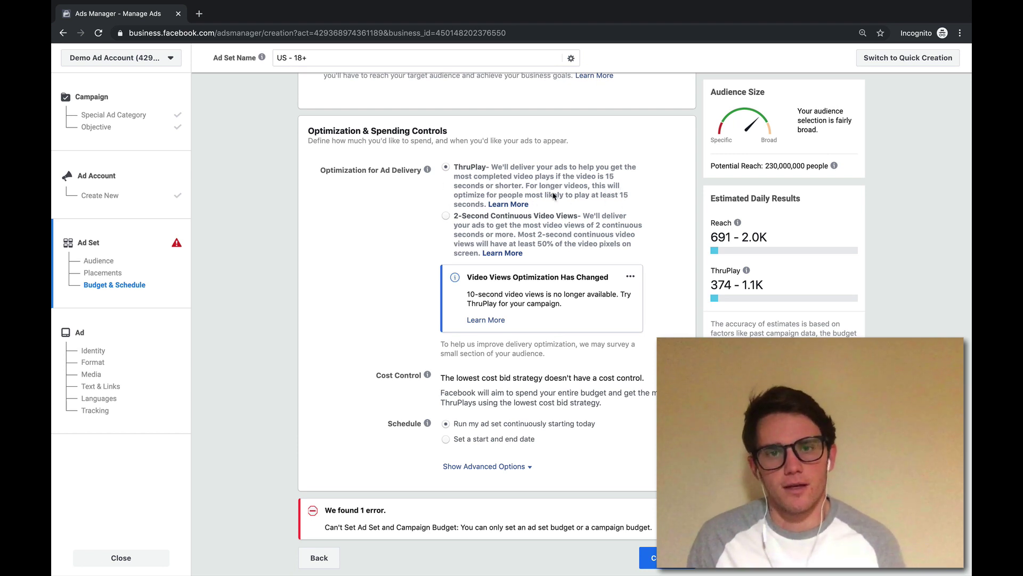
left_click_drag(527, 186, 484, 210)
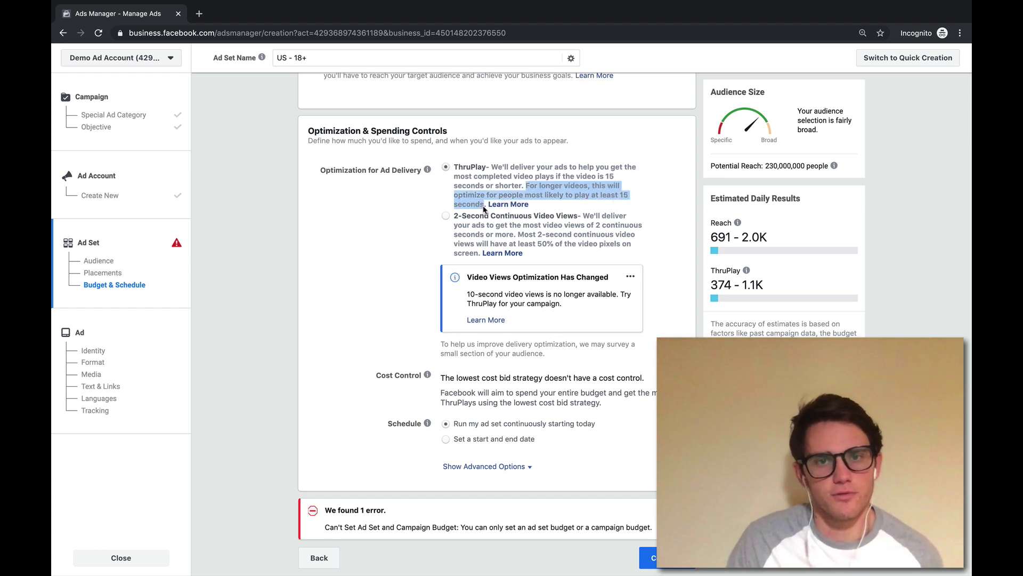
scroll(290, 221, "up", 15)
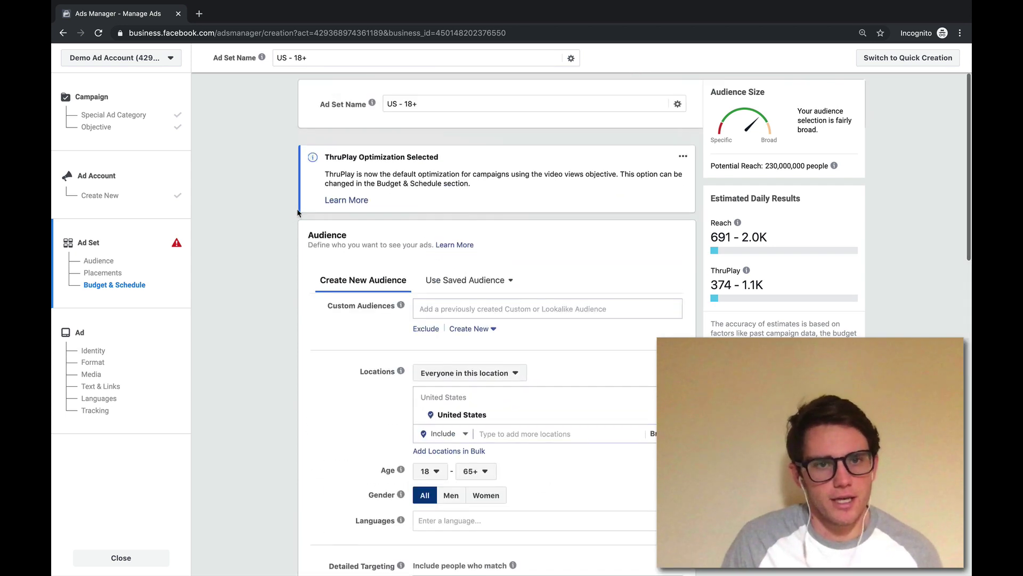
Switch the video views ad set from automatic placements to manually edited placements.
left_click(135, 104)
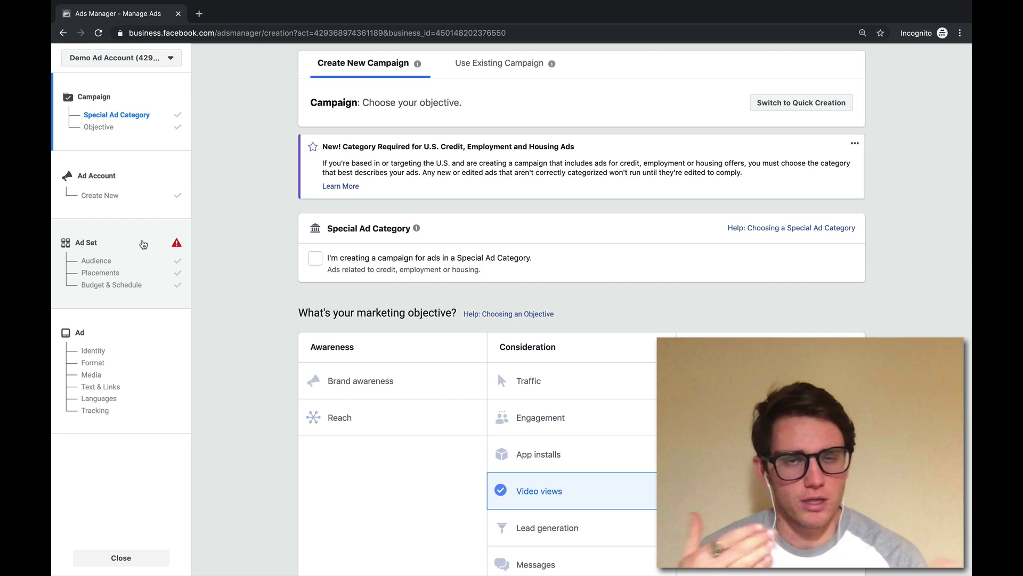
left_click(143, 244)
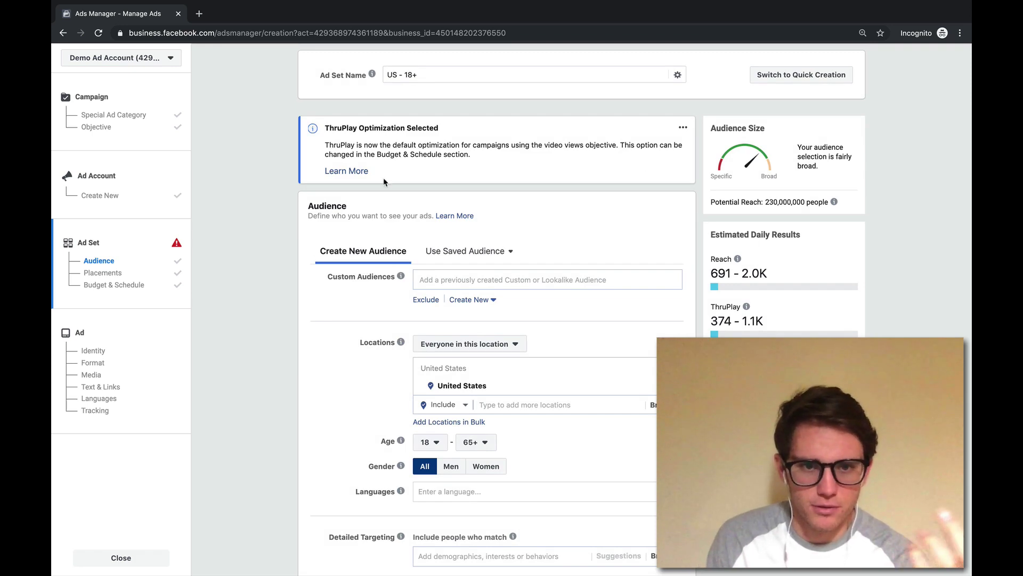
scroll(386, 184, "down", 3)
scroll(378, 451, "down", 9)
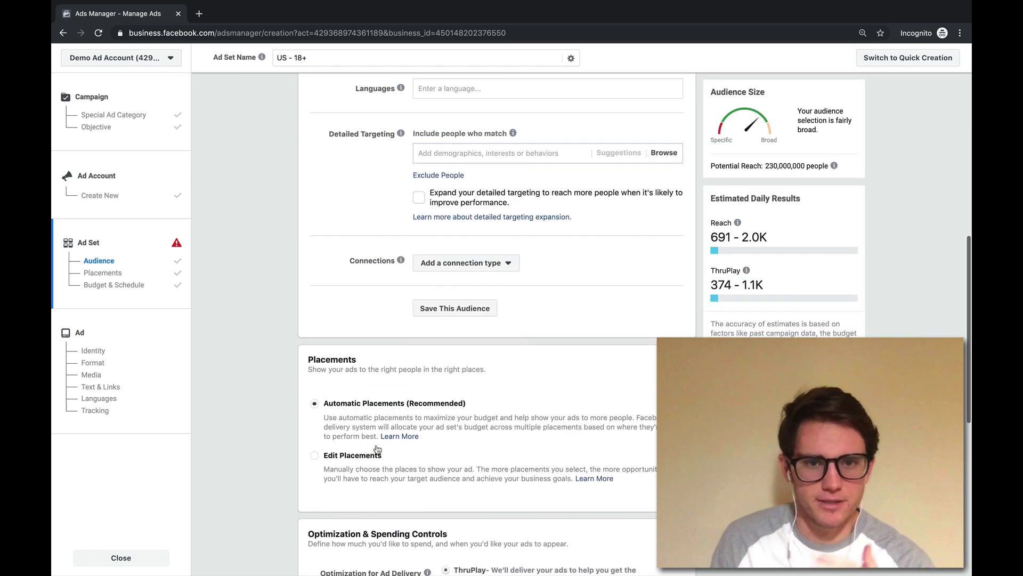
left_click(315, 261)
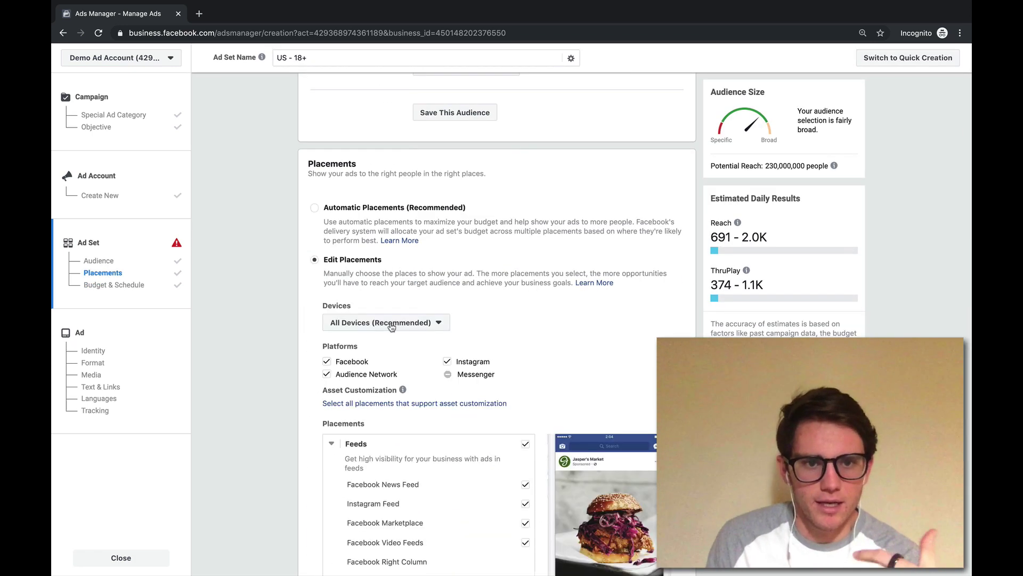
Examine which feed, story, in-stream, message and app placements the Video views objective supports, and the device and exclusion options below.
scroll(362, 288, "down", 4)
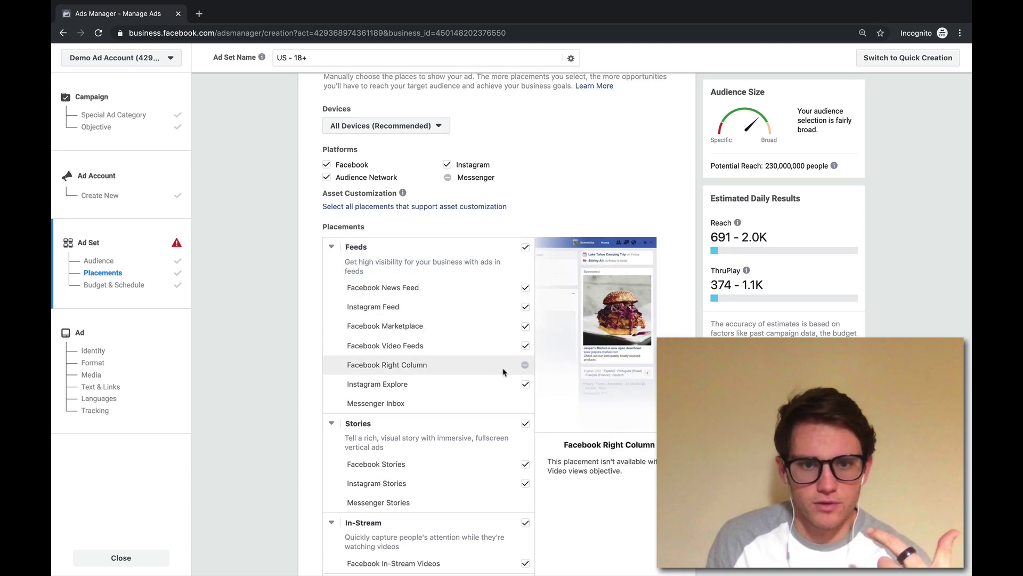
scroll(469, 372, "down", 1)
scroll(469, 371, "down", 2)
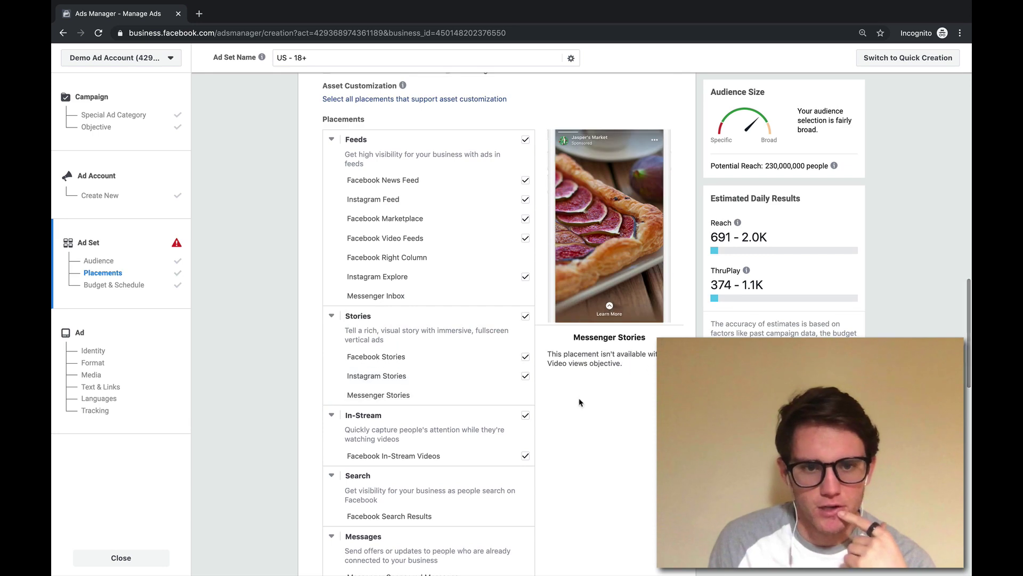
scroll(578, 400, "down", 3)
scroll(578, 401, "down", 2)
scroll(570, 399, "up", 1)
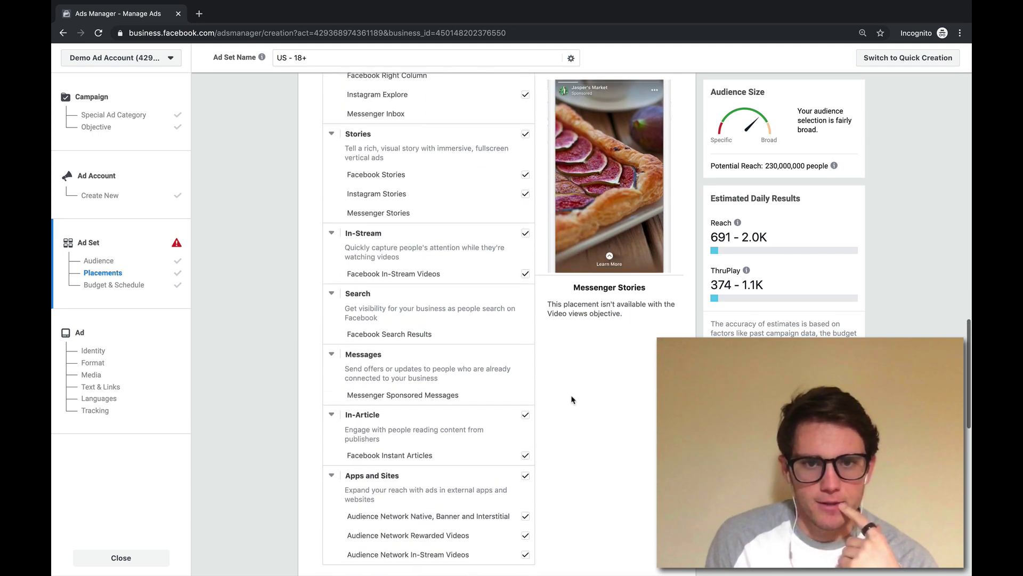
scroll(522, 426, "down", 8)
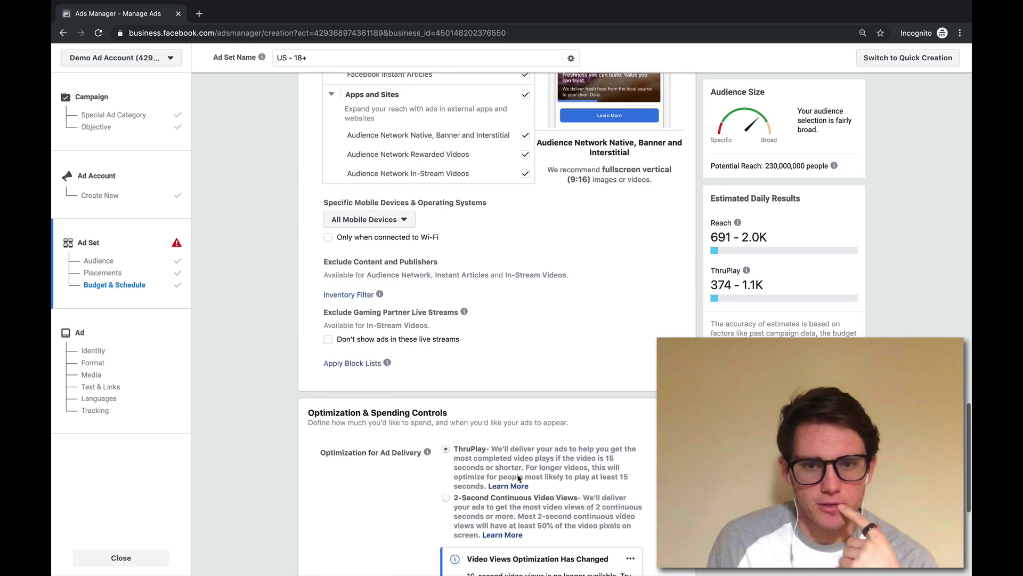
scroll(519, 426, "up", 15)
scroll(525, 453, "down", 3)
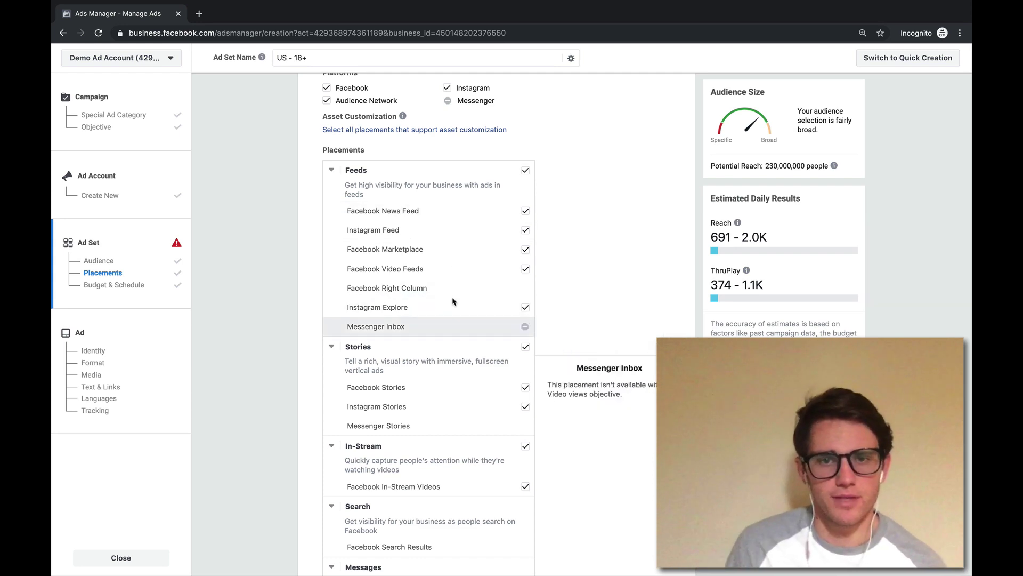
scroll(548, 345, "down", 1)
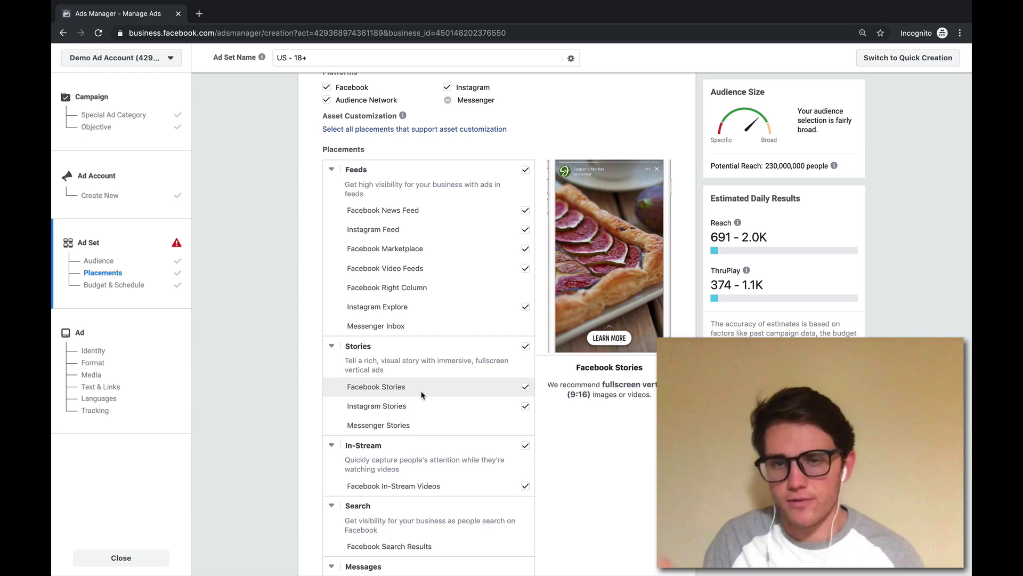
scroll(425, 403, "down", 10)
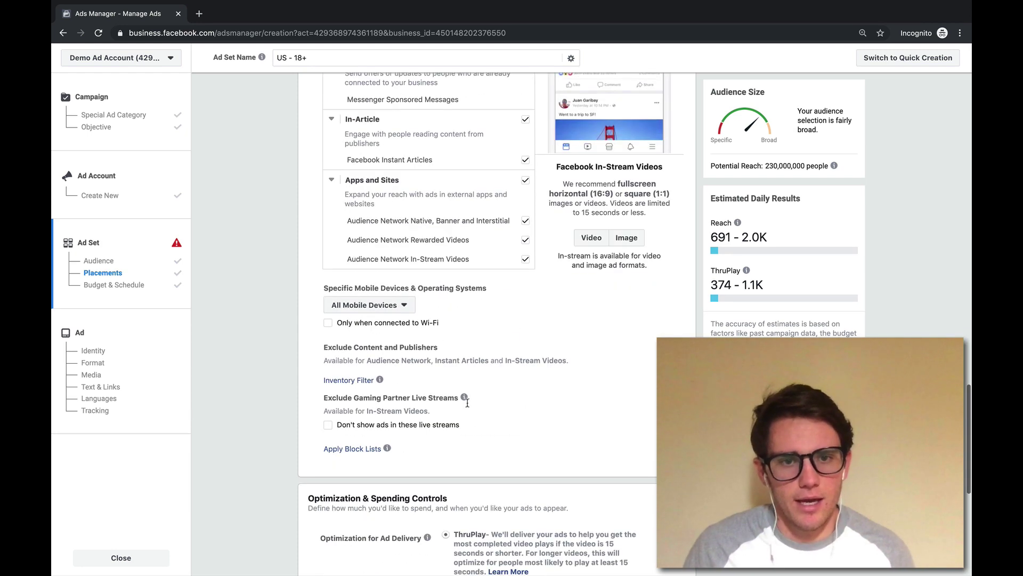
Review the mobile device choices and the content and live stream exclusion options under the manually edited placements.
scroll(589, 370, "up", 3)
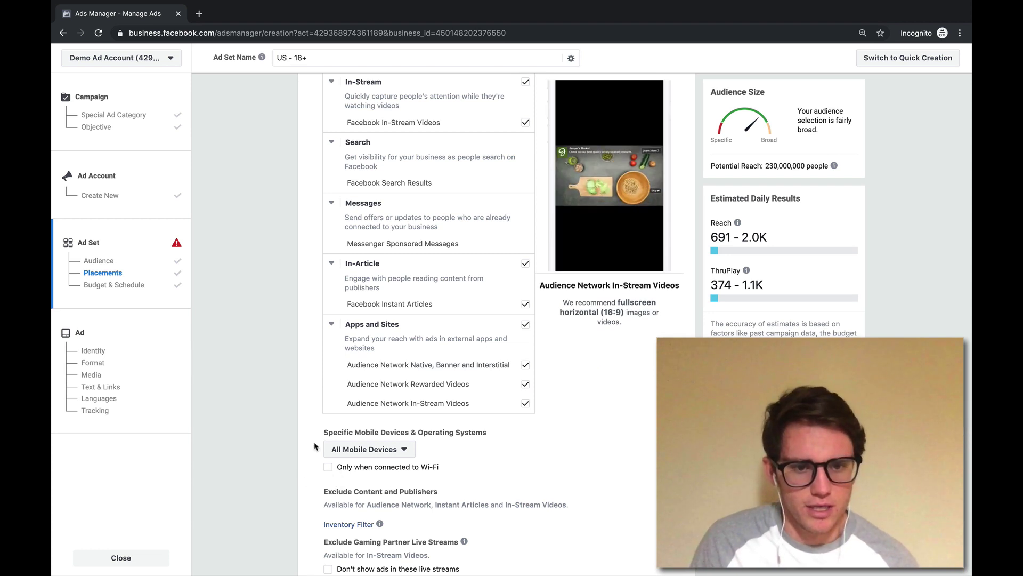
scroll(341, 447, "down", 2)
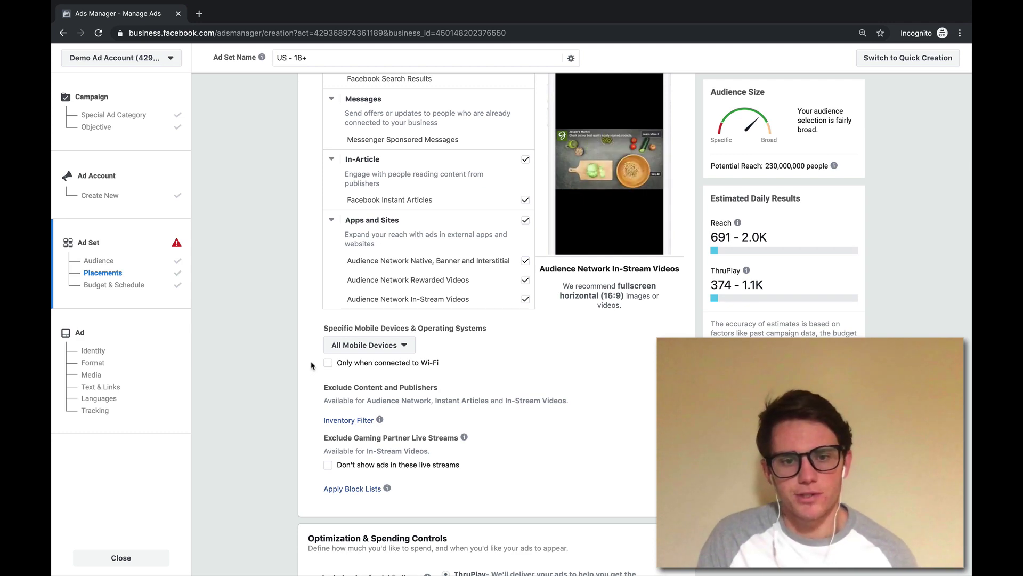
scroll(320, 341, "down", 4)
scroll(331, 320, "up", 3)
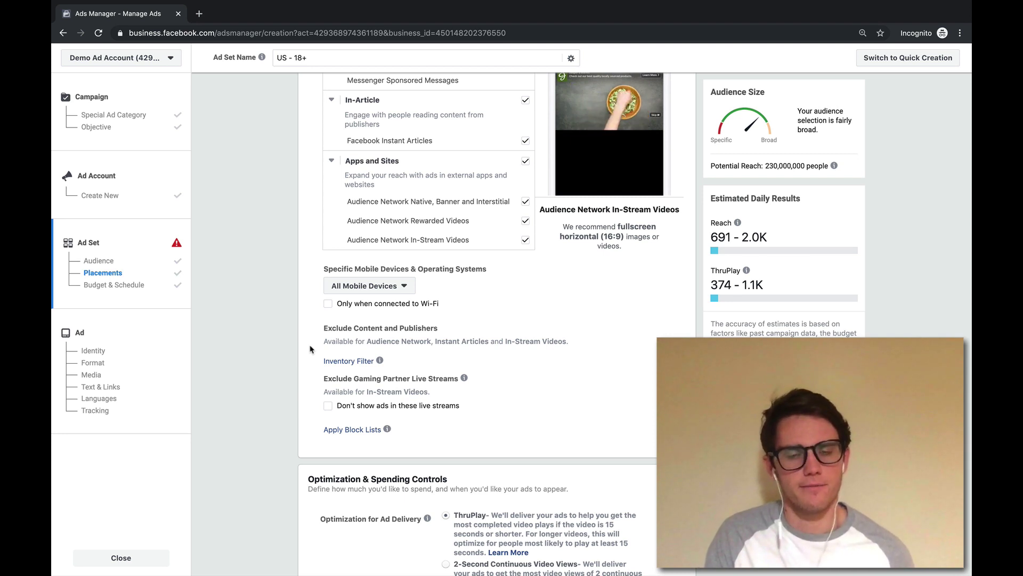
left_click(405, 290)
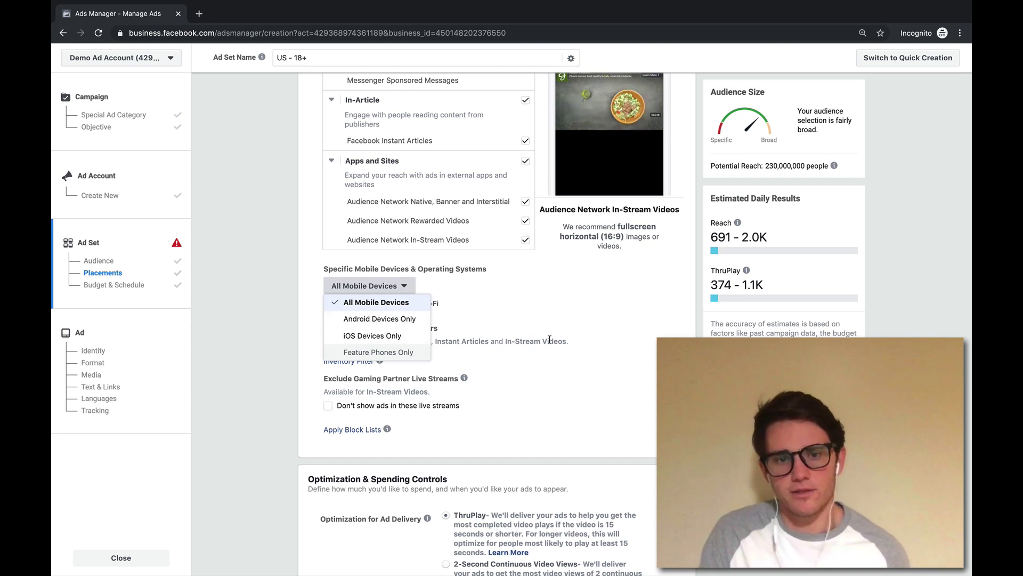
left_click(512, 308)
scroll(448, 320, "down", 4)
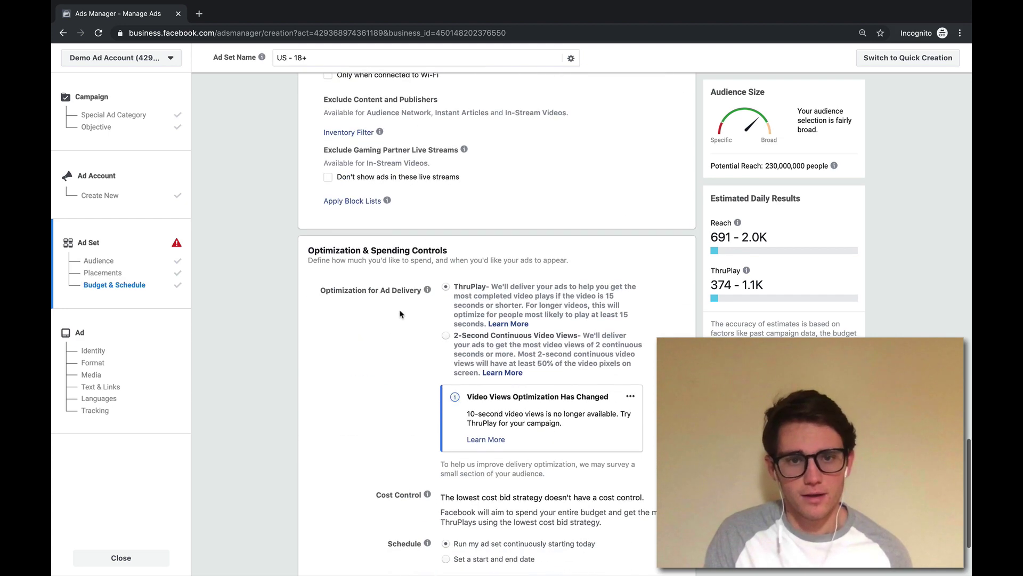
Try 2-Second Continuous Video Views as the ad set's delivery optimization and read its description.
scroll(352, 304, "down", 2)
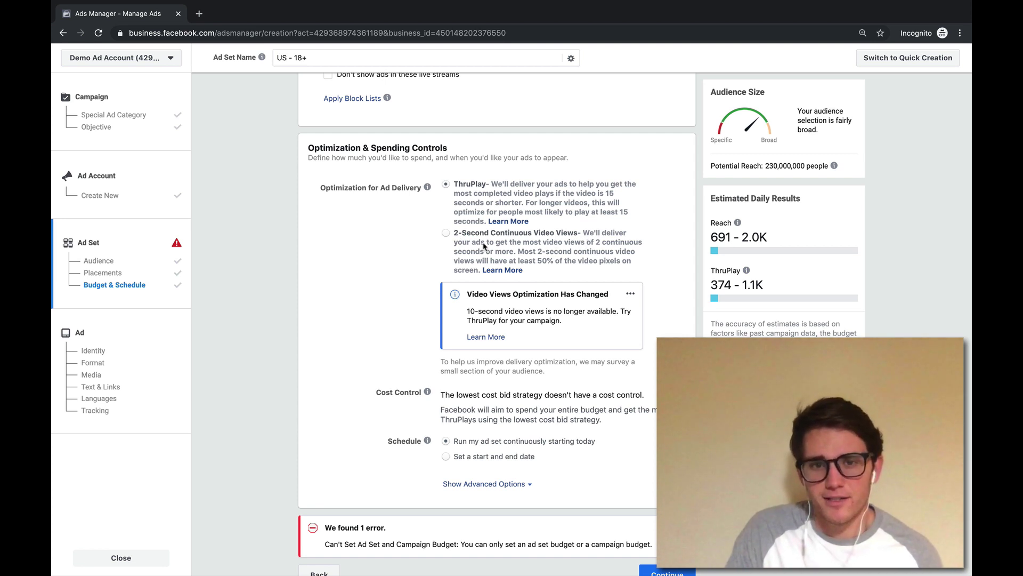
left_click_drag(485, 244, 596, 246)
left_click(526, 241)
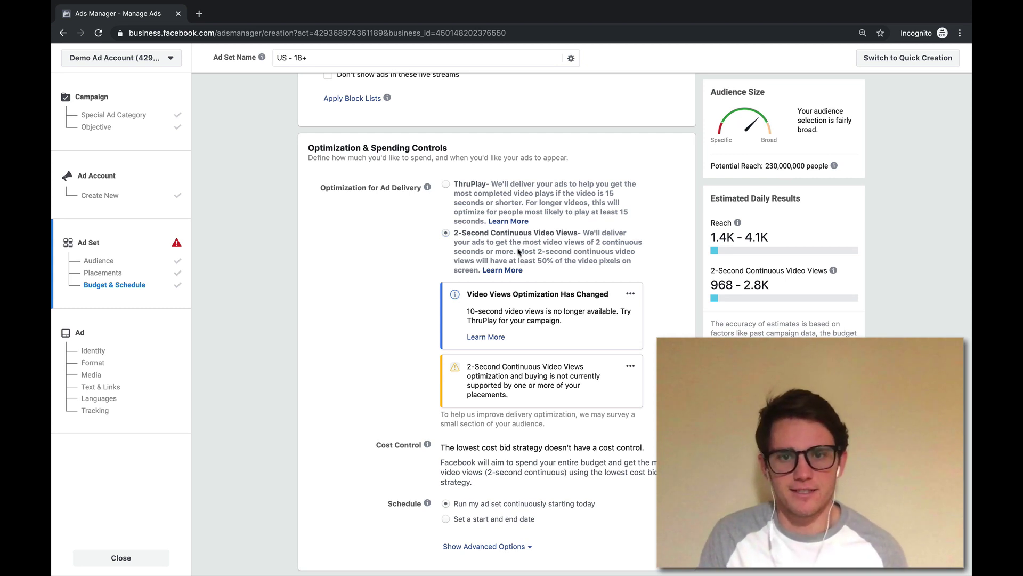
left_click_drag(518, 251, 472, 274)
left_click(406, 271)
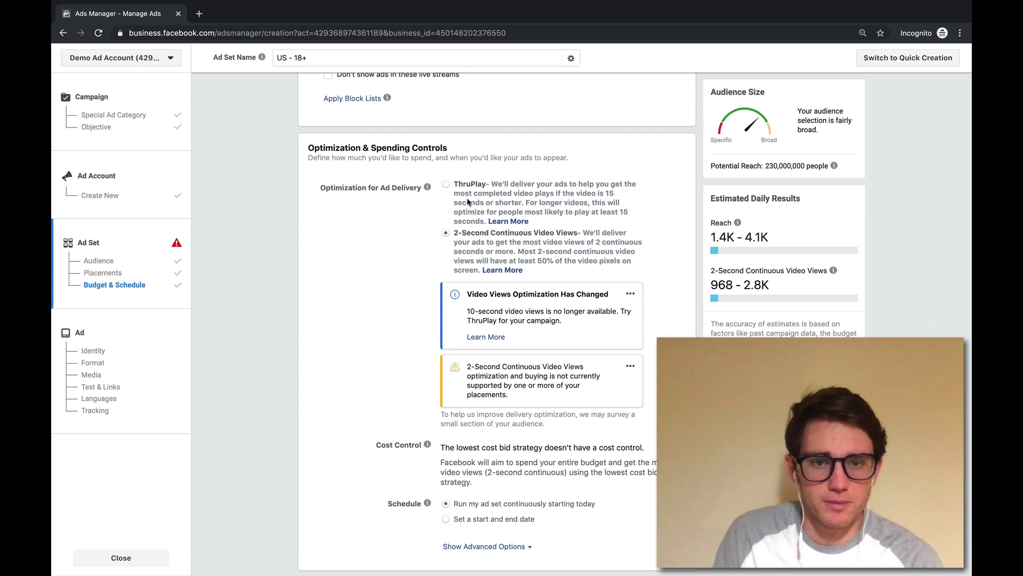
Set the ad delivery optimization to ThruPlay and continue to the ad setup.
left_click(446, 184)
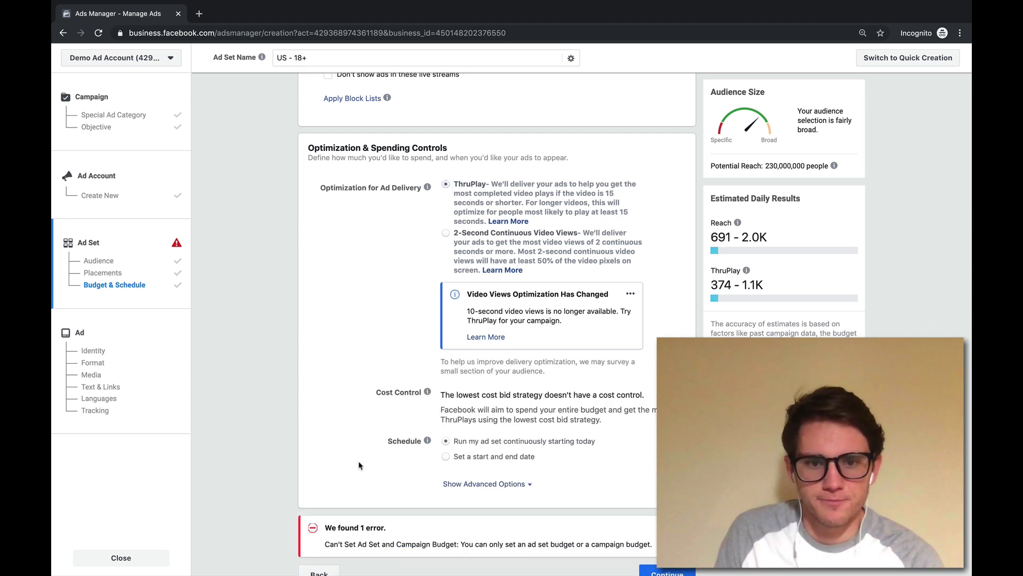
scroll(405, 533, "down", 1)
left_click(648, 556)
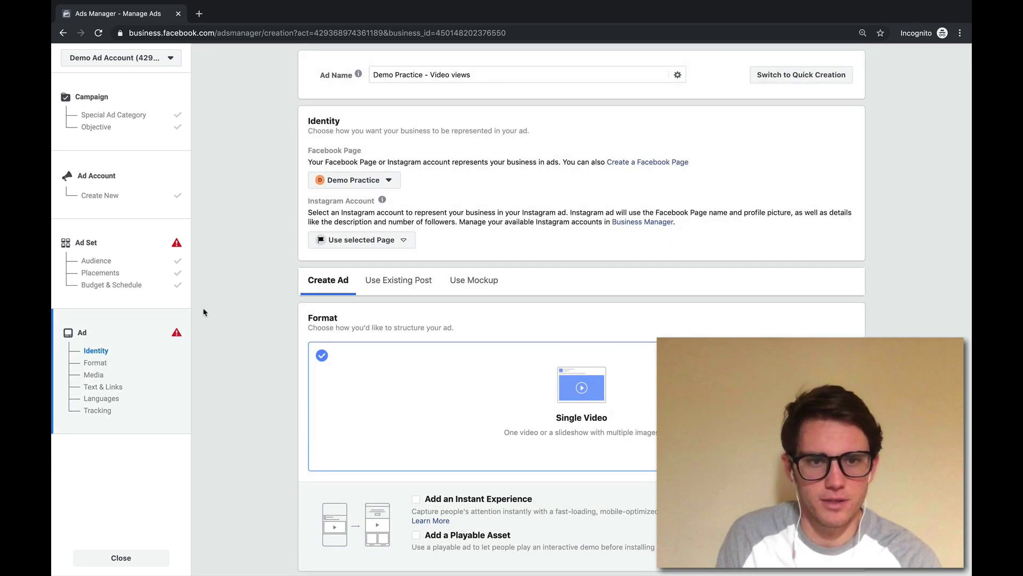
Examine the single video format and the account video and upload options for the ad's media, leaving without adding a video.
scroll(256, 229, "down", 10)
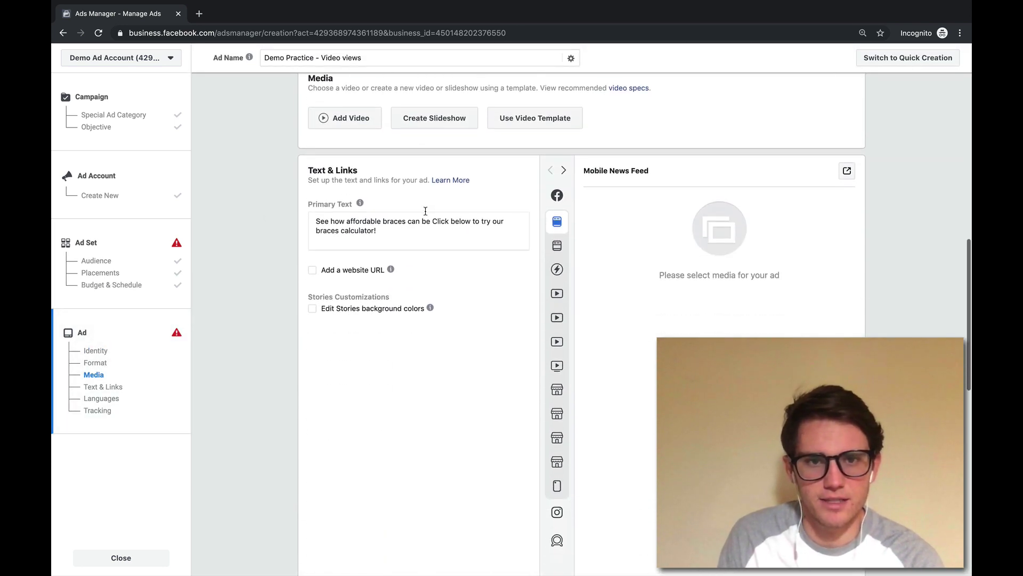
scroll(425, 211, "up", 5)
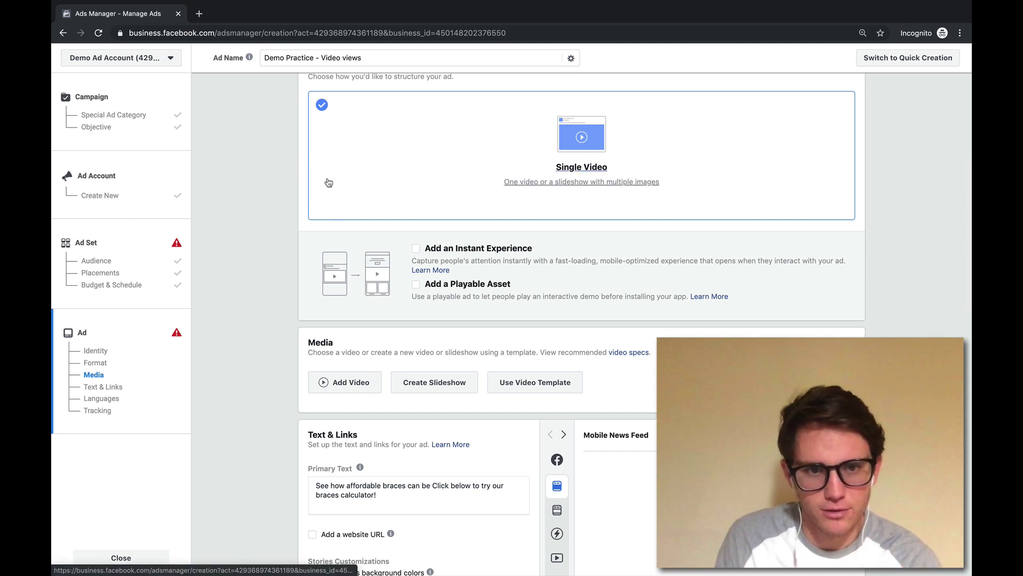
scroll(285, 237, "up", 1)
scroll(282, 239, "down", 2)
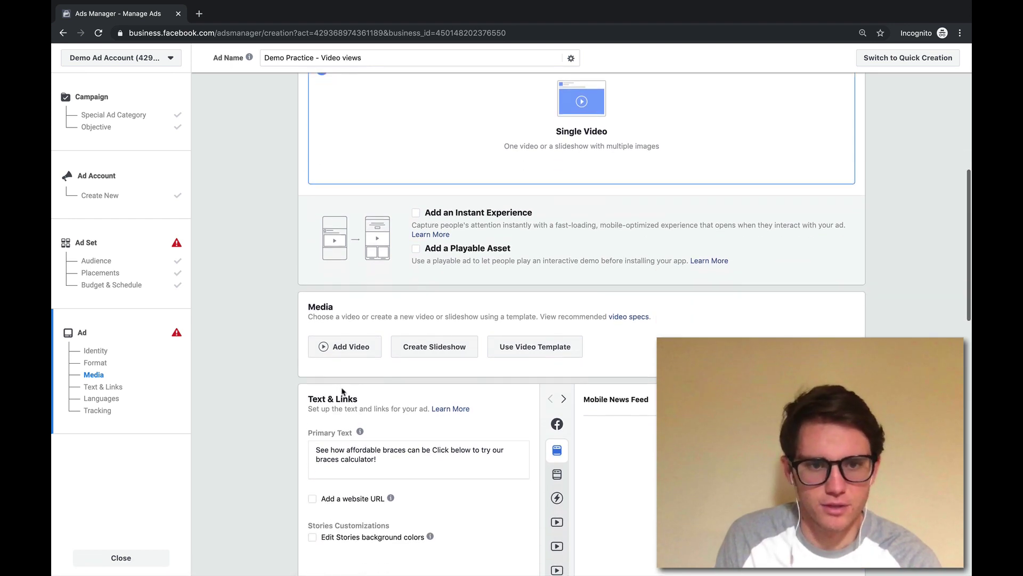
left_click(336, 347)
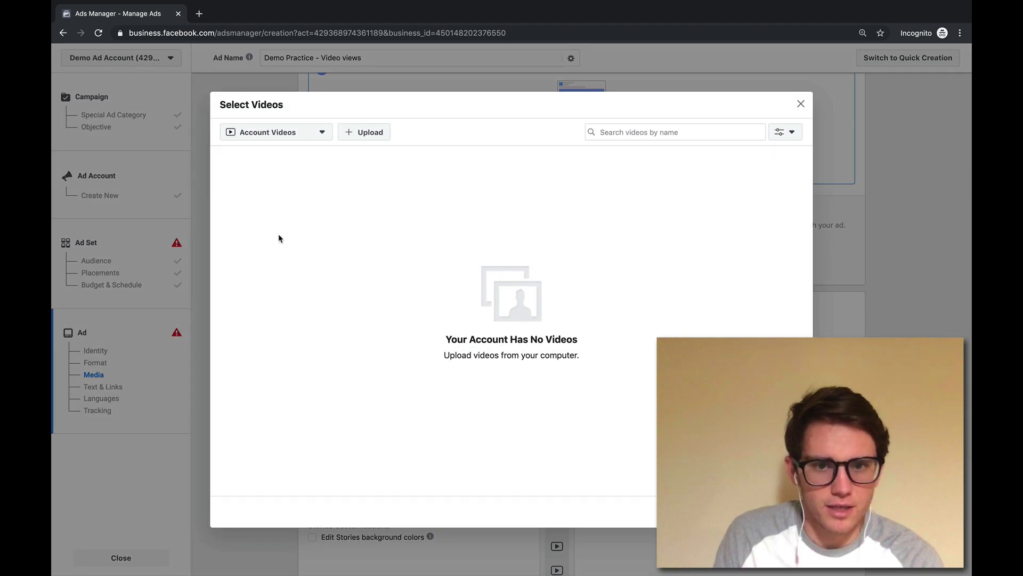
left_click(295, 135)
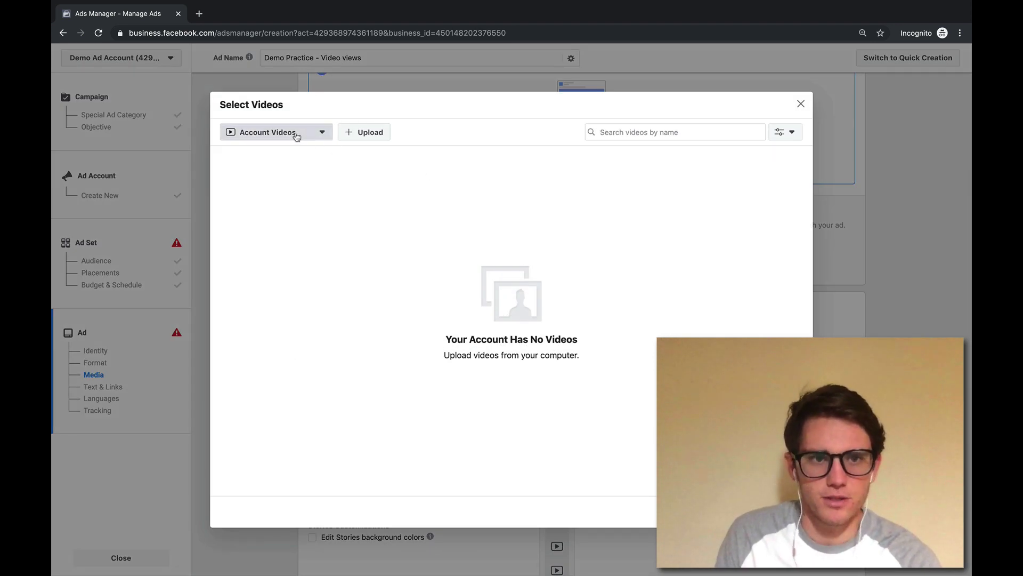
left_click(376, 195)
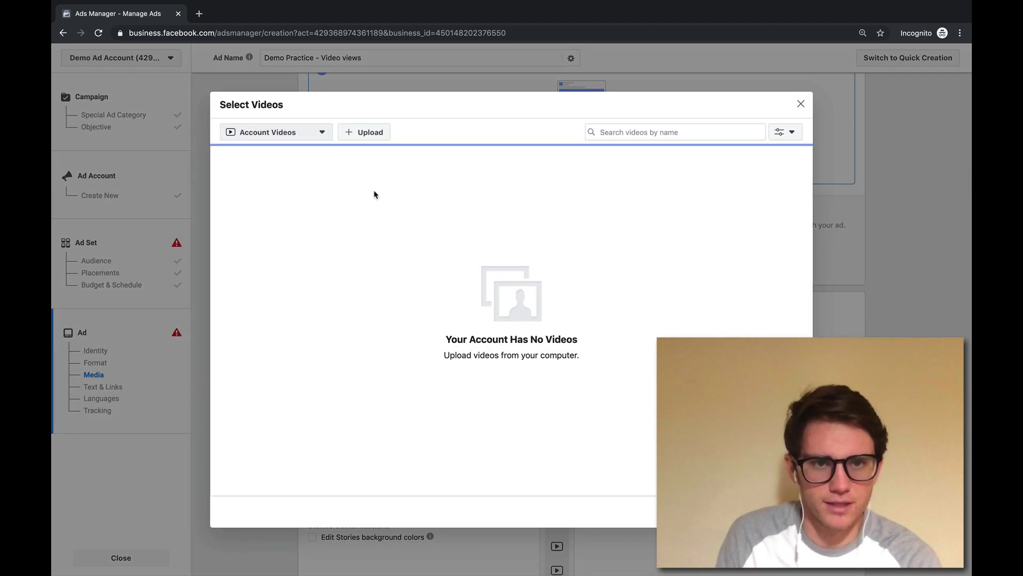
left_click(358, 136)
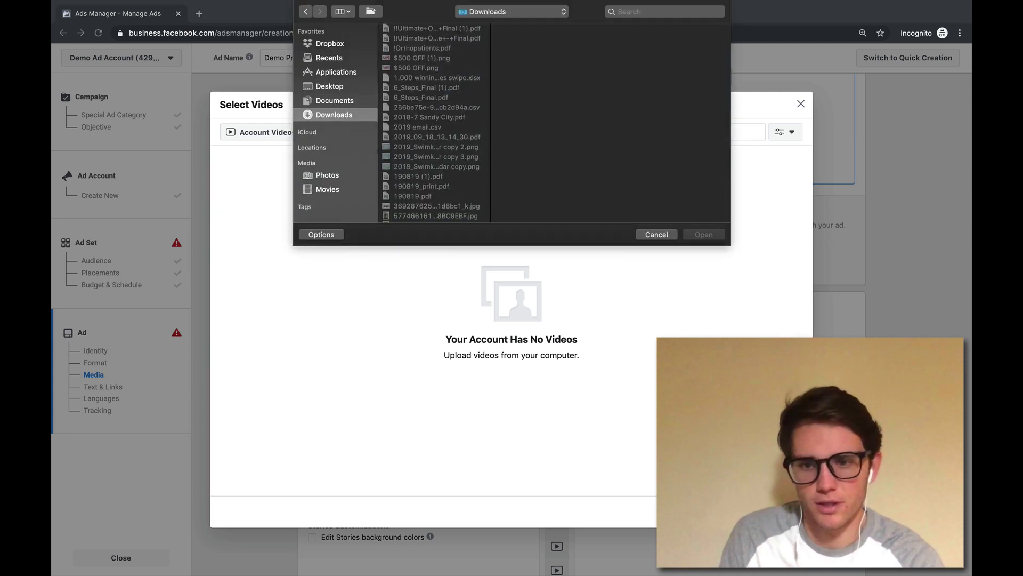
left_click(656, 234)
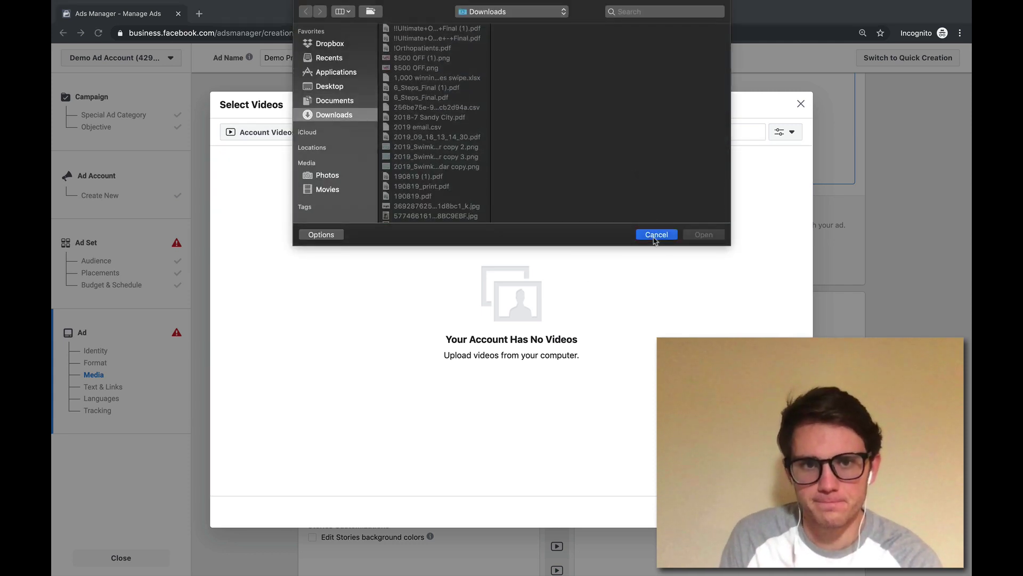
key("Escape")
Enable a website URL for the video ad below its primary text.
scroll(287, 403, "down", 8)
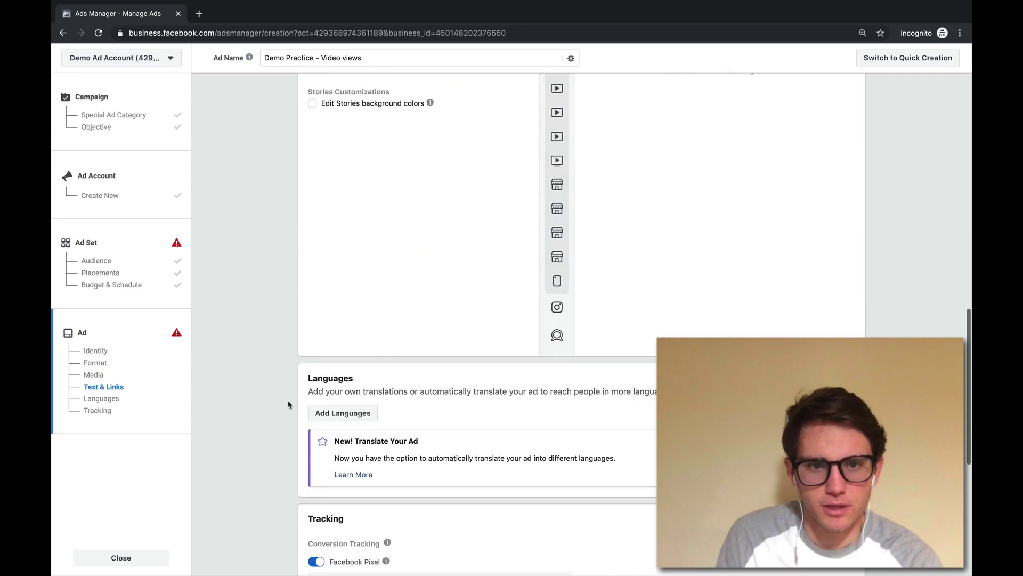
scroll(288, 400, "up", 7)
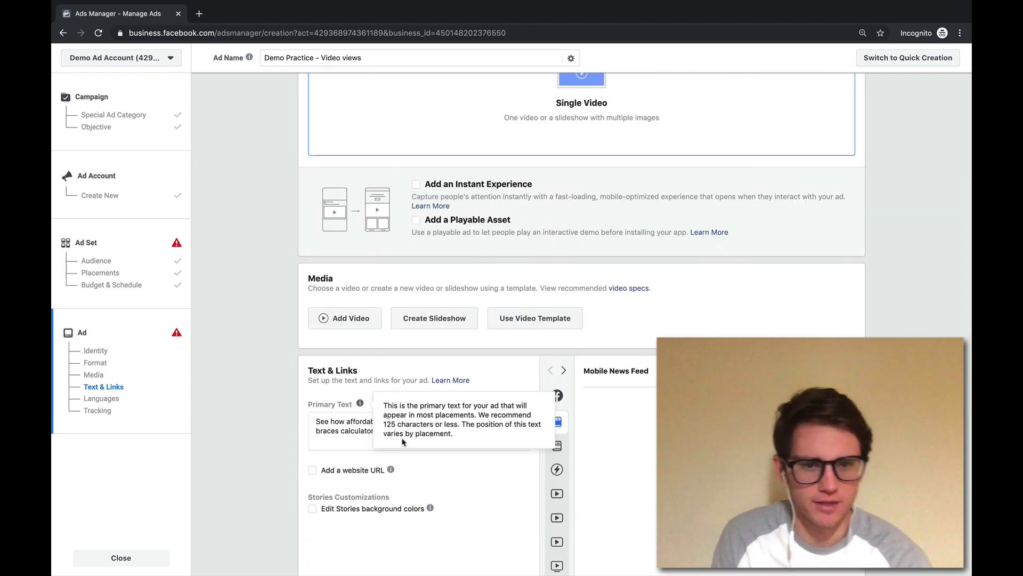
left_click(362, 434)
scroll(390, 441, "down", 2)
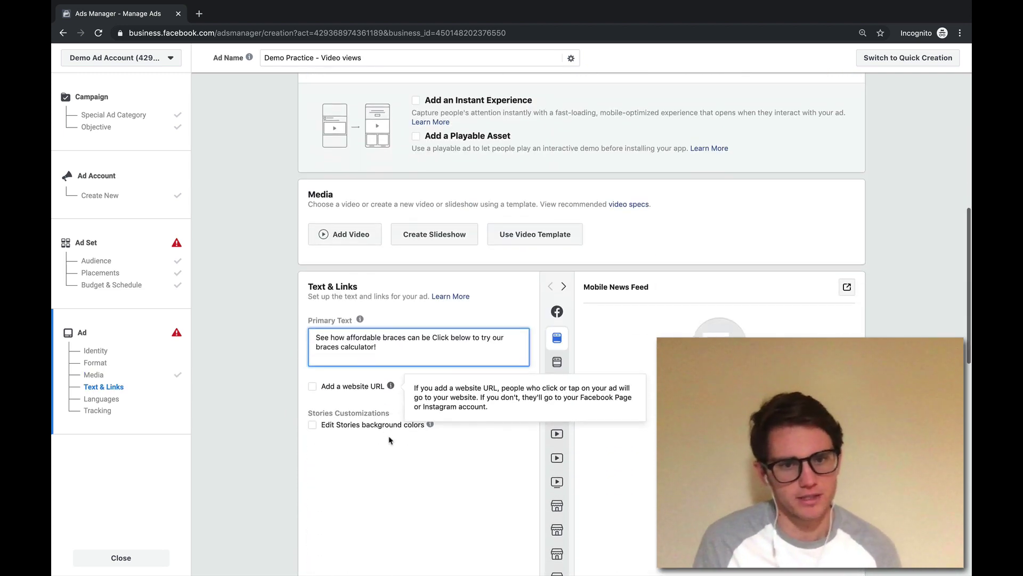
left_click(313, 386)
scroll(396, 425, "down", 1)
scroll(396, 425, "down", 2)
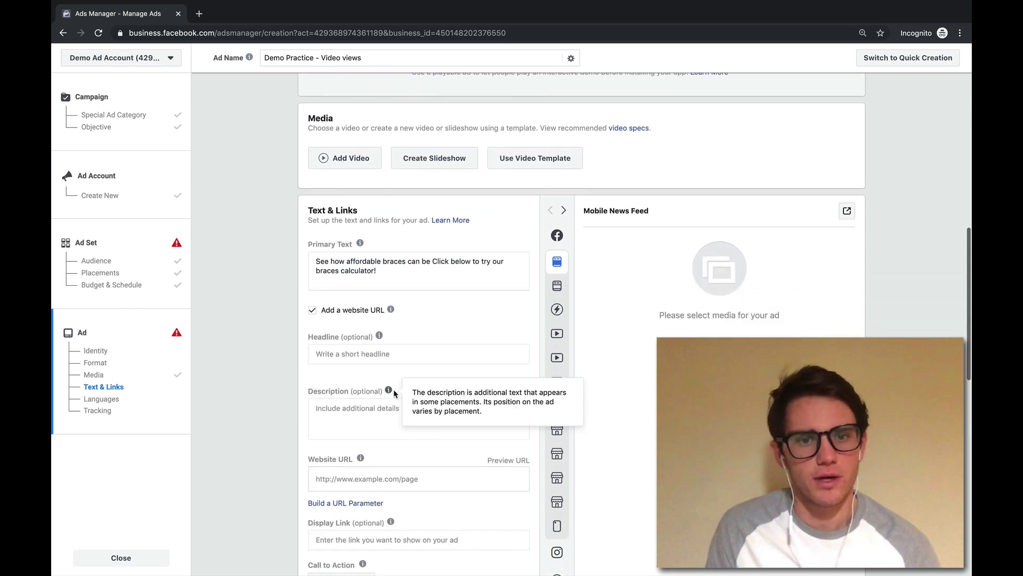
Examine the ad's headline, description, website URL, display link and call to action fields, and its language and tracking settings.
left_click(408, 355)
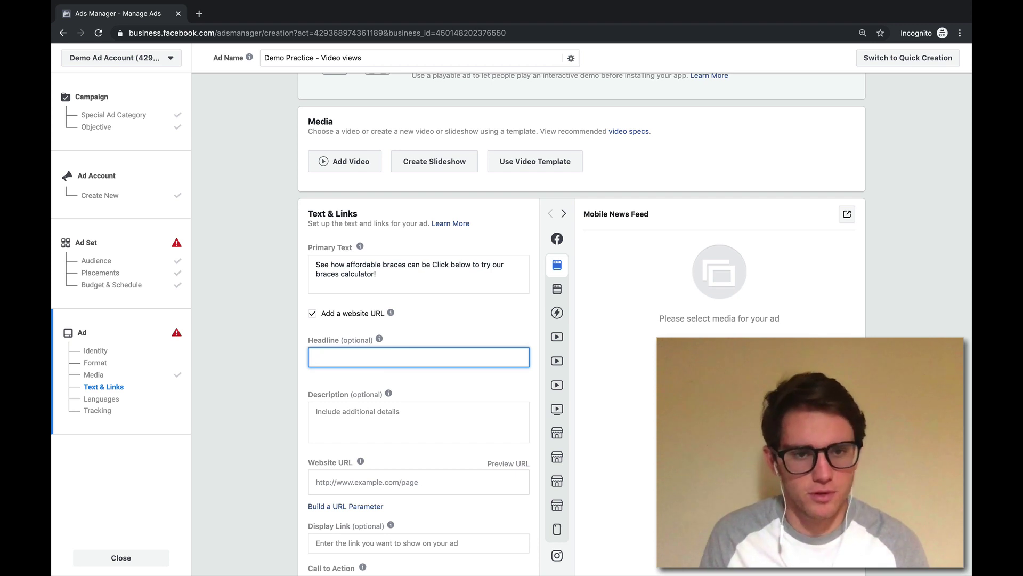
scroll(581, 320, "down", 2)
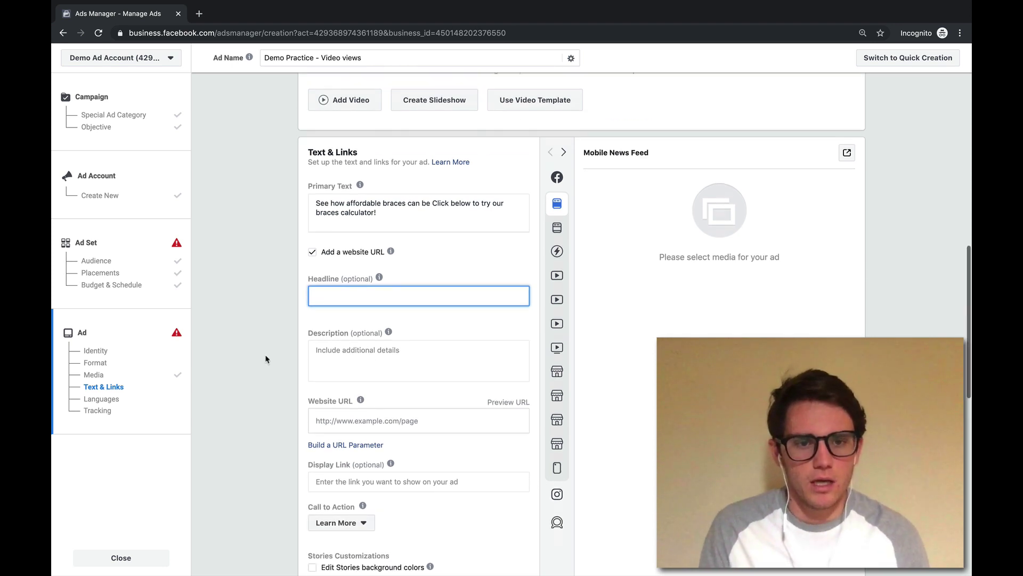
scroll(272, 352, "down", 3)
left_click(343, 281)
left_click(282, 282)
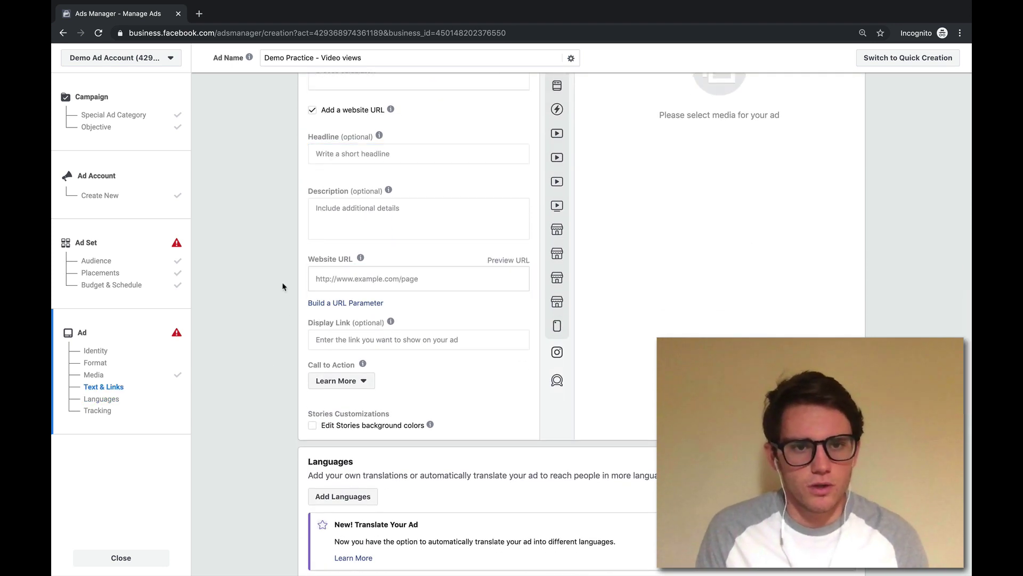
left_click(361, 282)
left_click(359, 219)
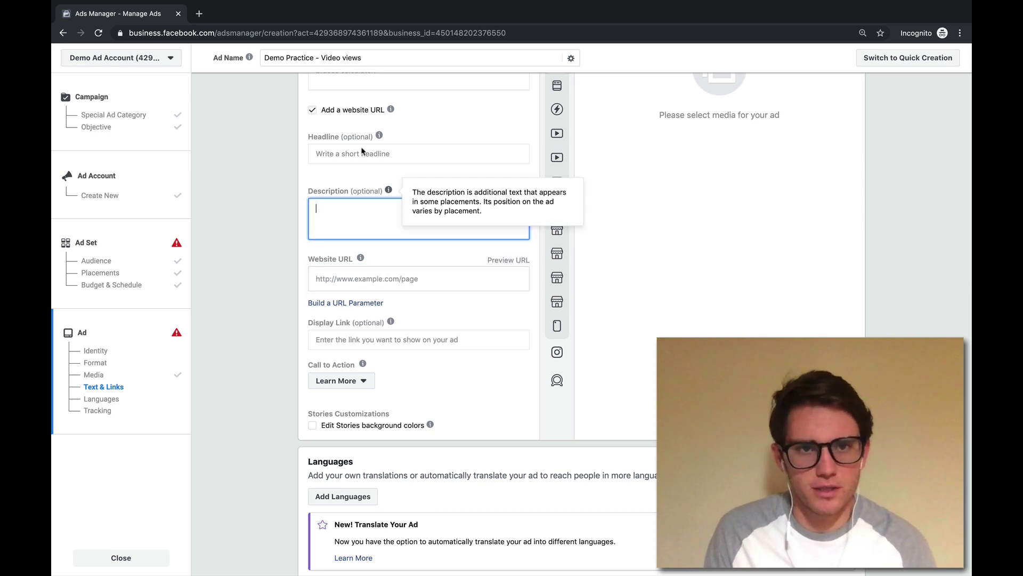
scroll(373, 224, "up", 2)
left_click(399, 143)
scroll(320, 346, "down", 5)
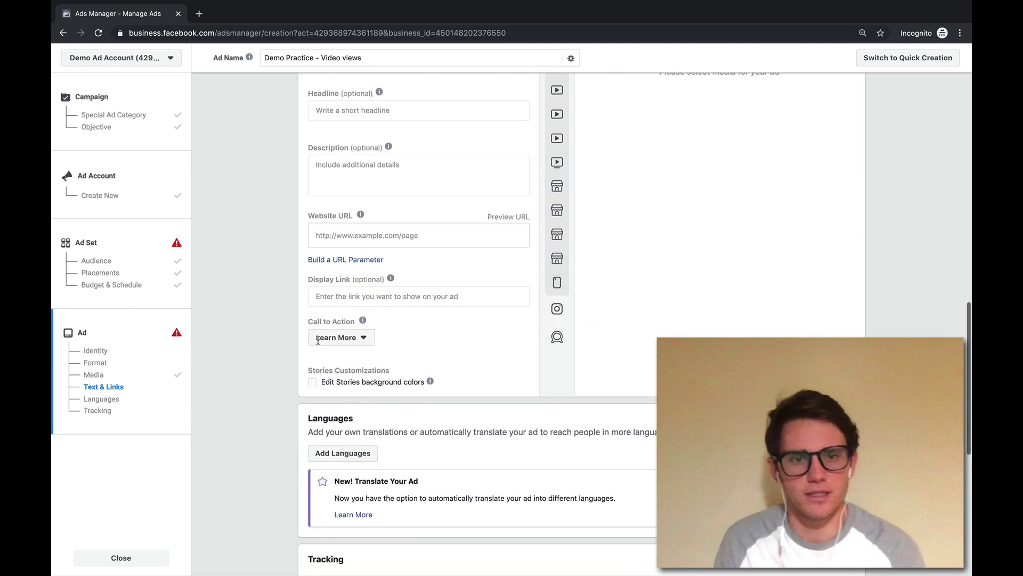
scroll(299, 403, "down", 5)
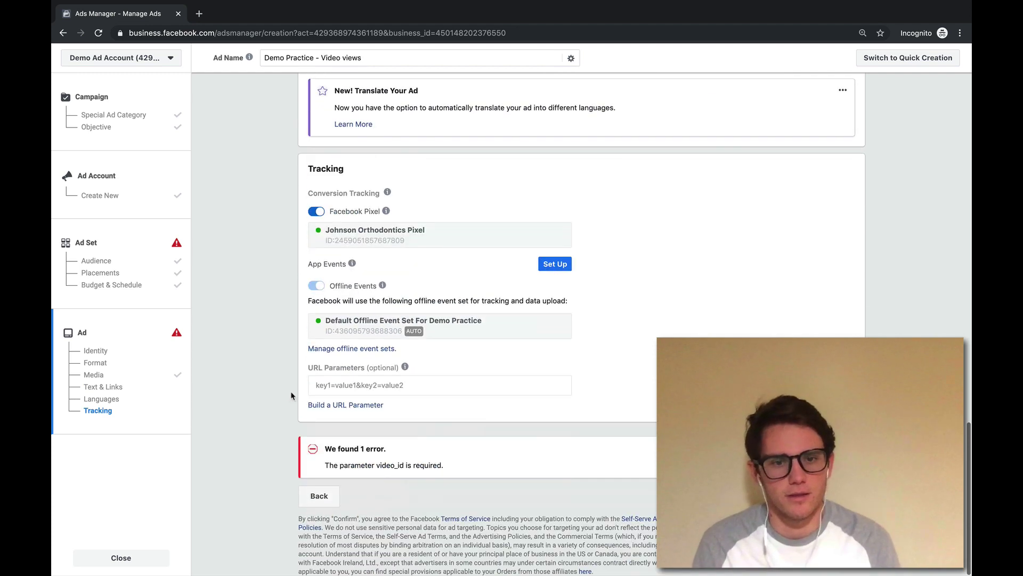
Change the campaign objective from Video views to Lead generation and open the ad set settings.
left_click(114, 115)
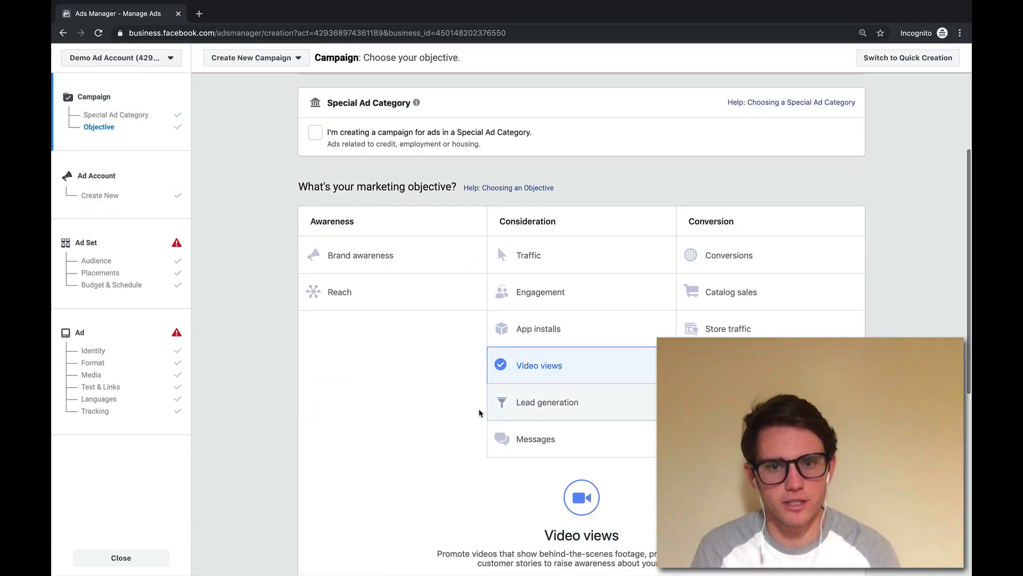
left_click(511, 402)
left_click(149, 247)
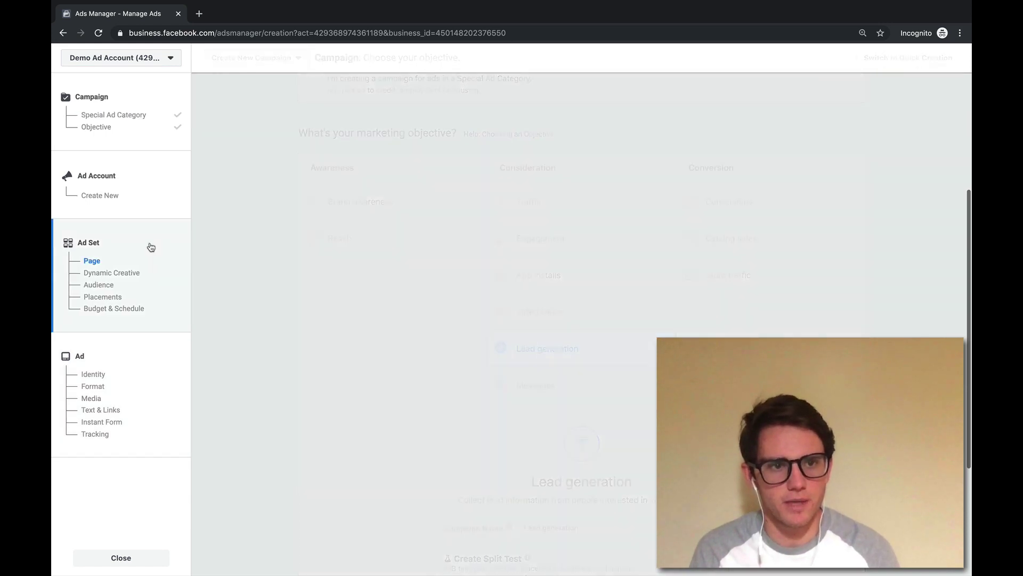
Accept Facebook's Lead Ads Terms for the Demo Practice page in the lead generation ad set.
scroll(290, 428, "down", 15)
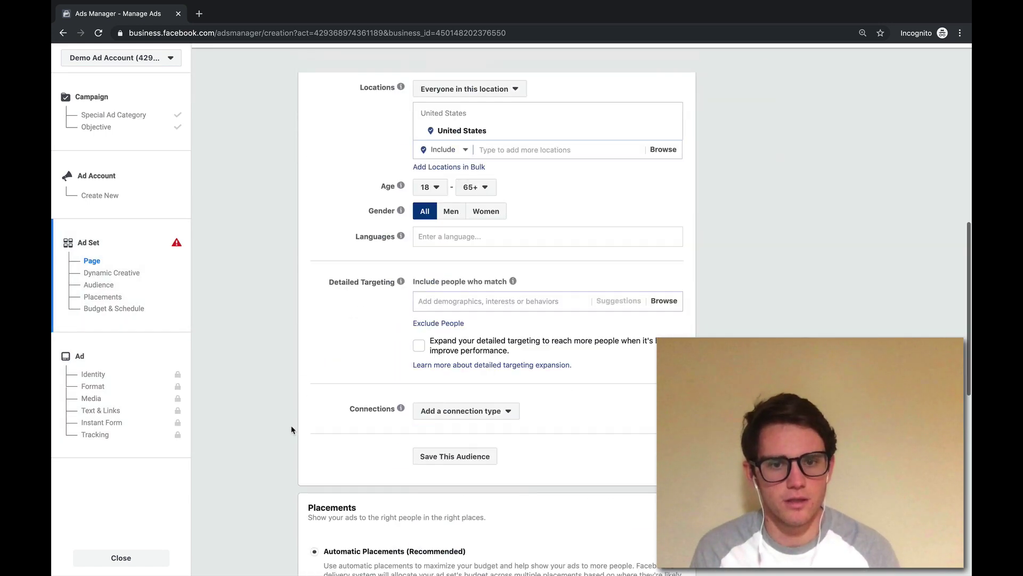
scroll(291, 428, "up", 15)
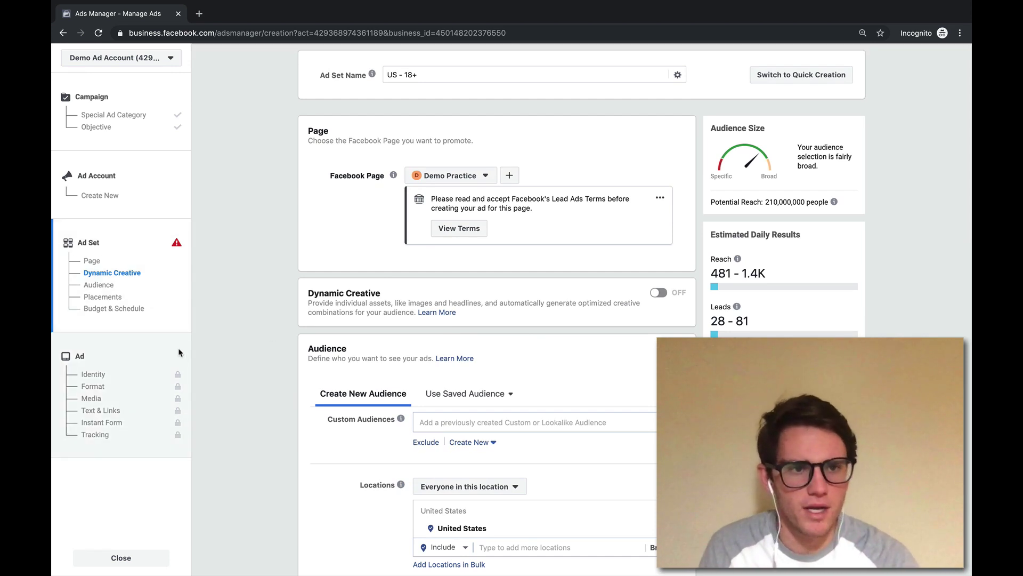
left_click(480, 233)
left_click(649, 419)
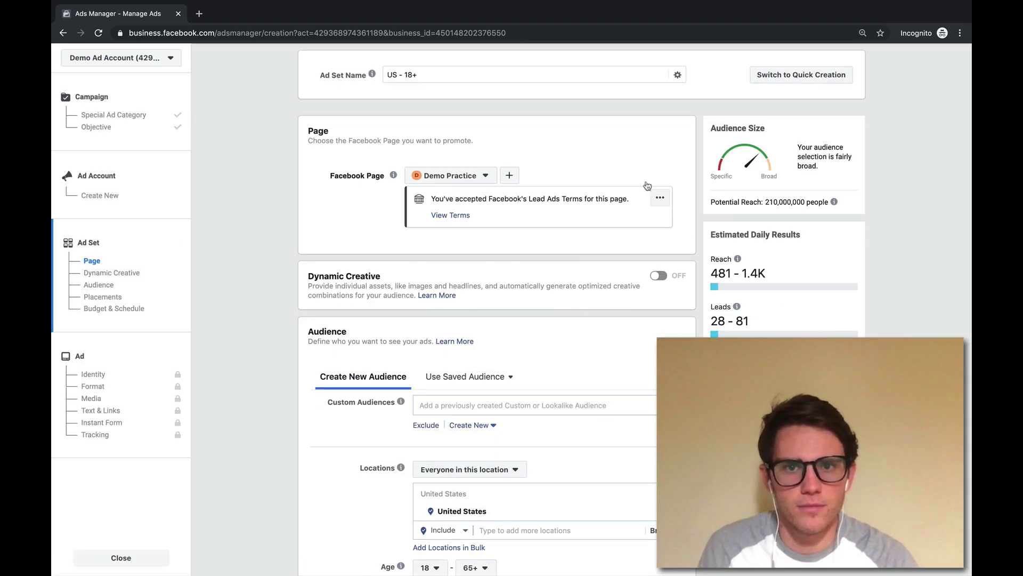
Check the lead generation ad set's placement and budget settings, and return to the campaign's objective and budget optimization options.
scroll(548, 215, "down", 15)
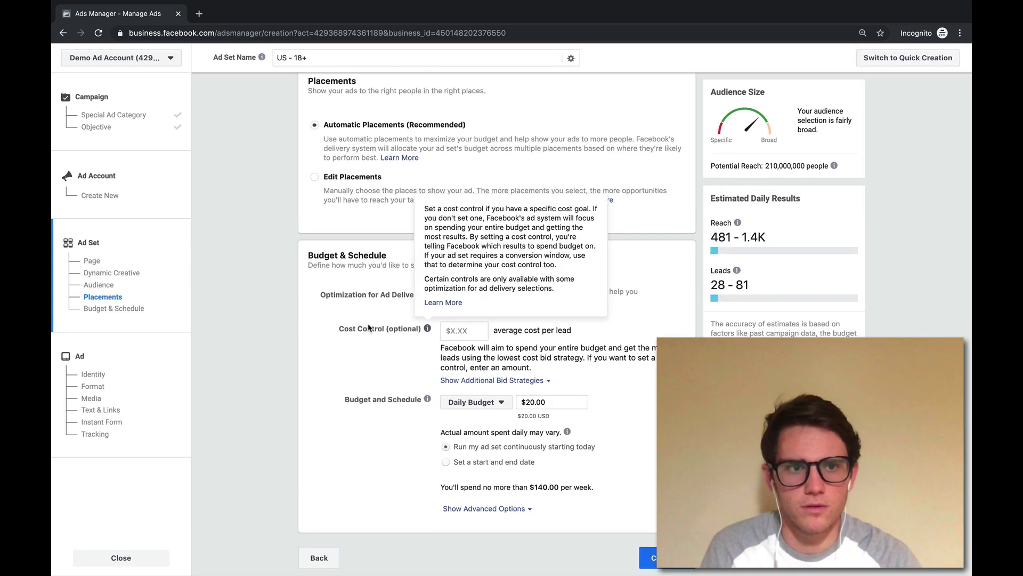
left_click(115, 126)
scroll(425, 429, "down", 7)
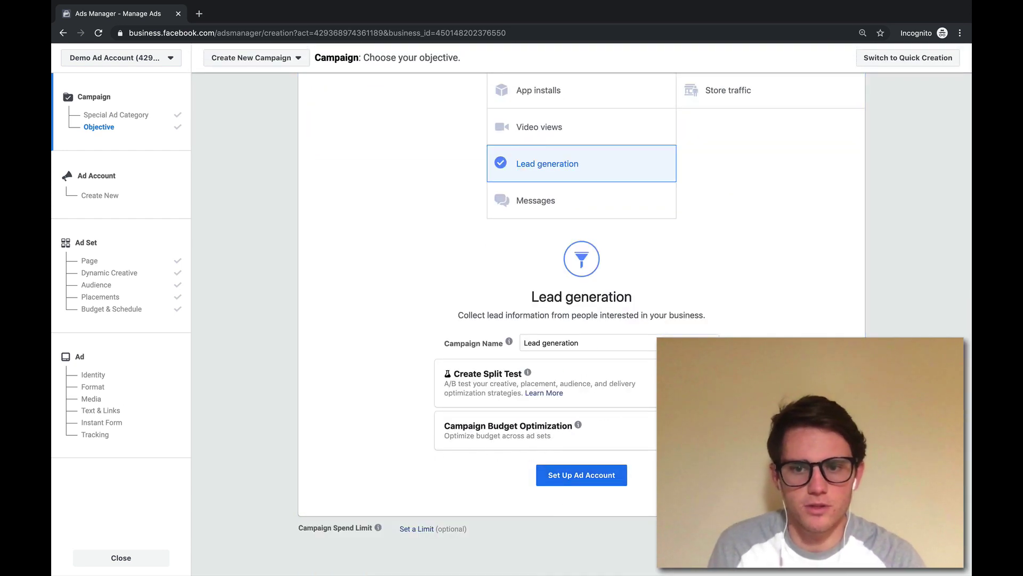
Turn on campaign budget optimization for the lead generation campaign with a daily budget of $10, and continue to the ad set.
scroll(581, 267, "down", 2)
left_click(670, 418)
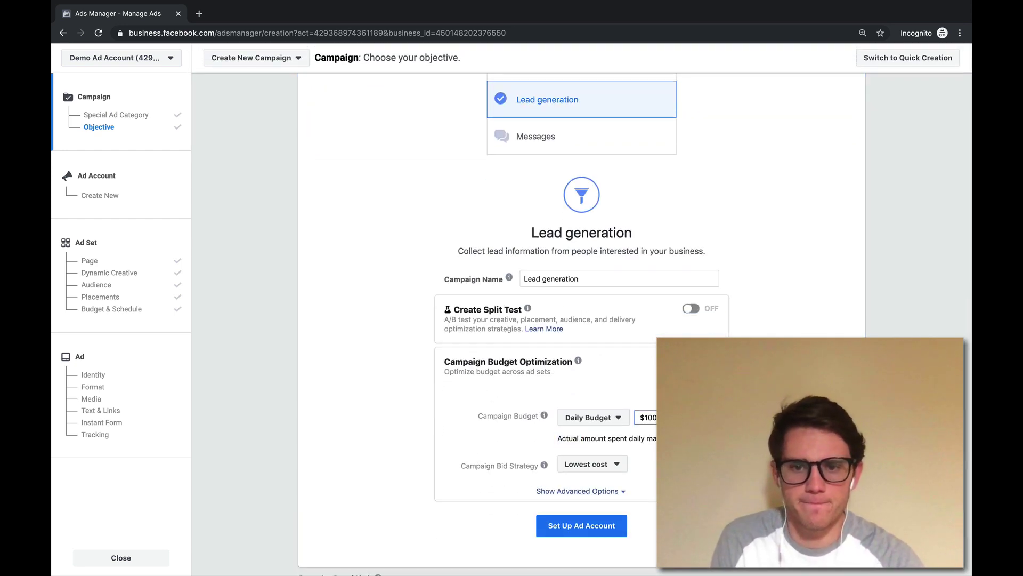
triple_click(669, 418)
type("10")
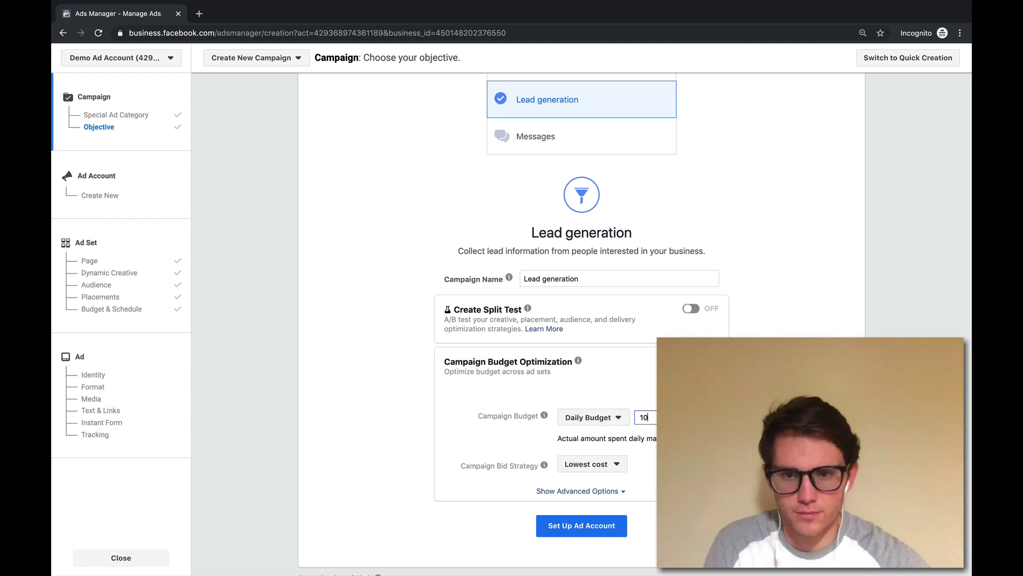
left_click(582, 526)
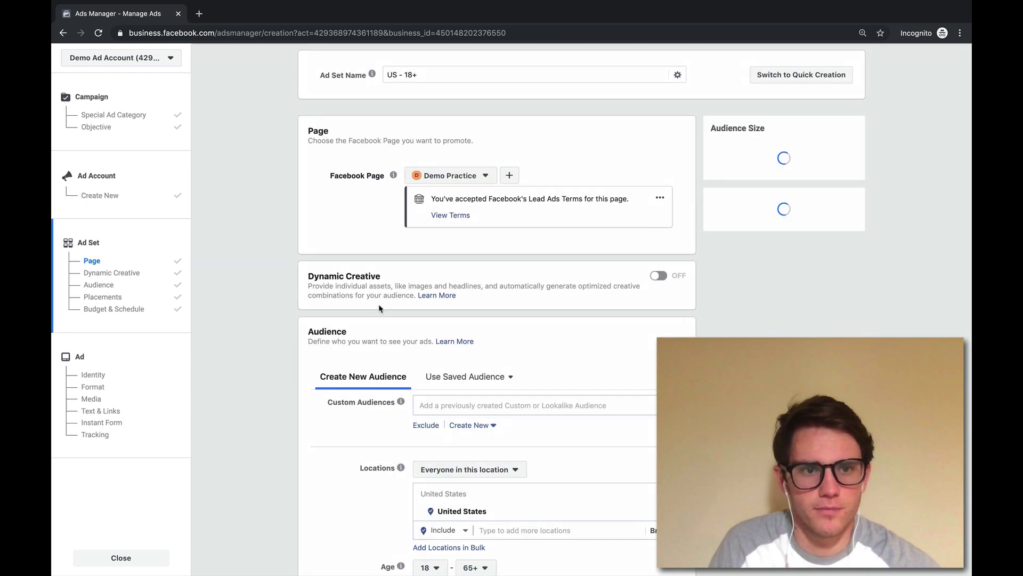
Examine the lead generation ad's format, media, text and links settings and its Instant Form section.
scroll(329, 381, "down", 5)
left_click(133, 357)
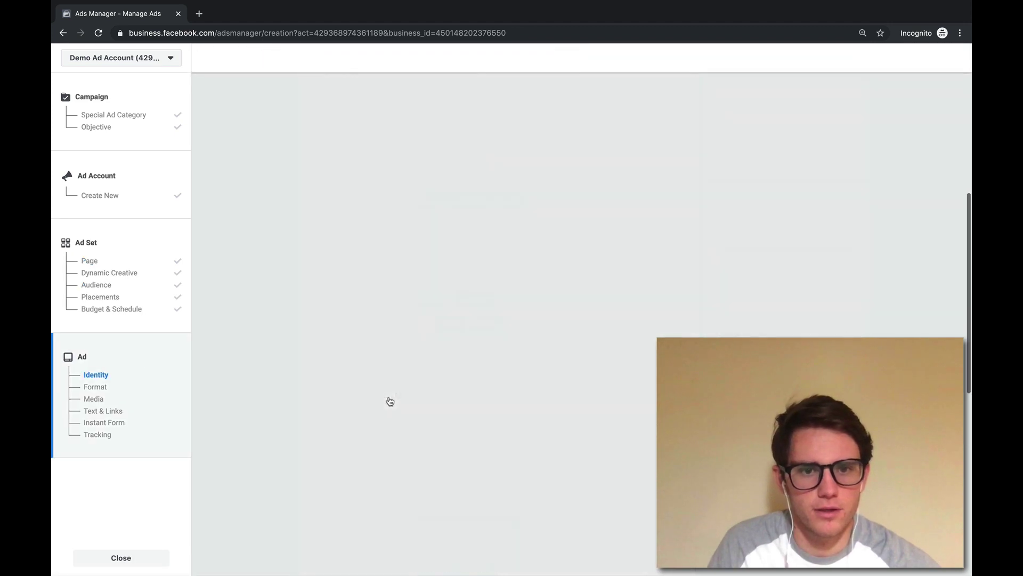
scroll(285, 377, "down", 8)
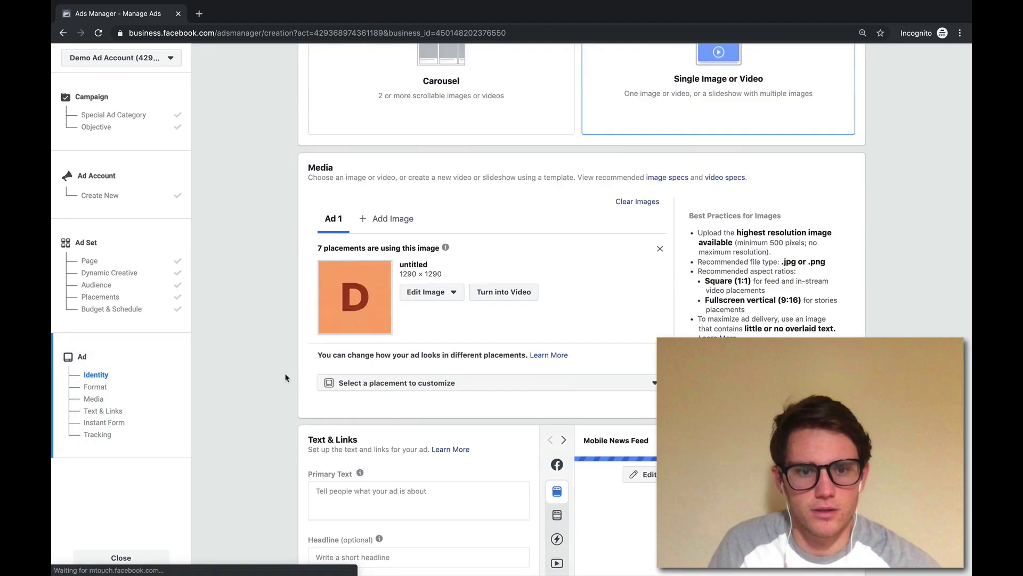
scroll(285, 377, "down", 4)
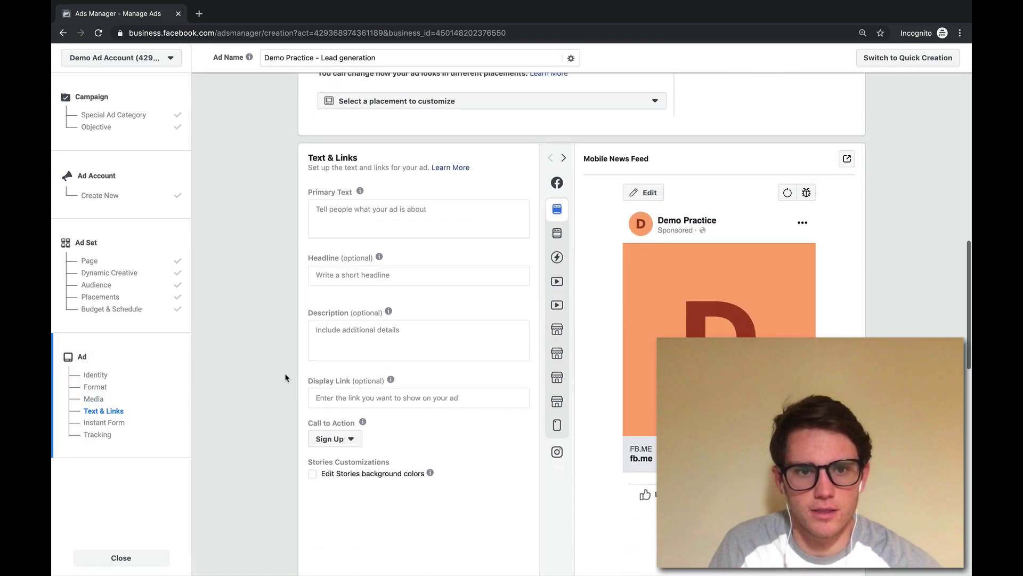
scroll(286, 377, "up", 9)
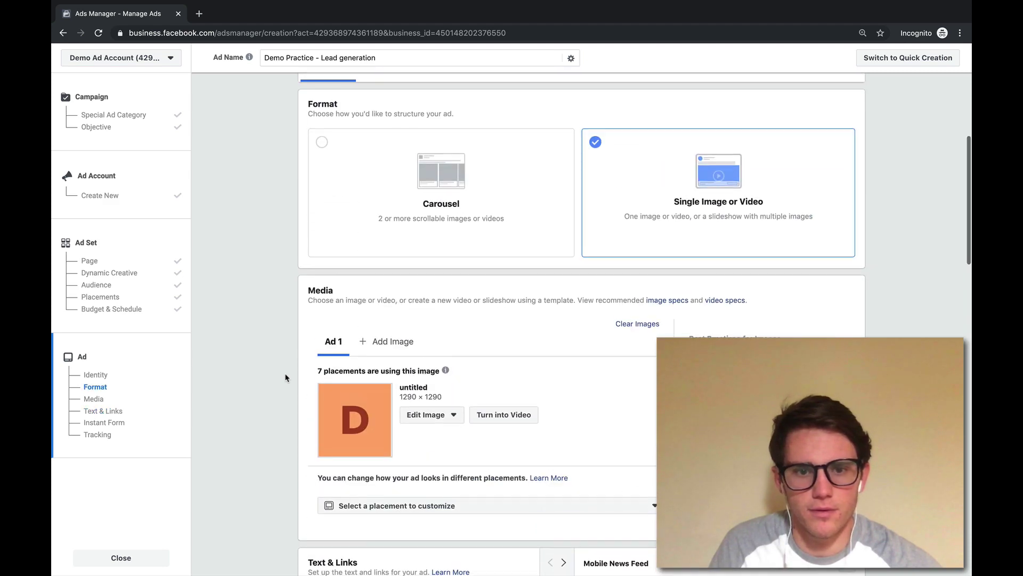
scroll(285, 377, "down", 20)
scroll(285, 377, "up", 5)
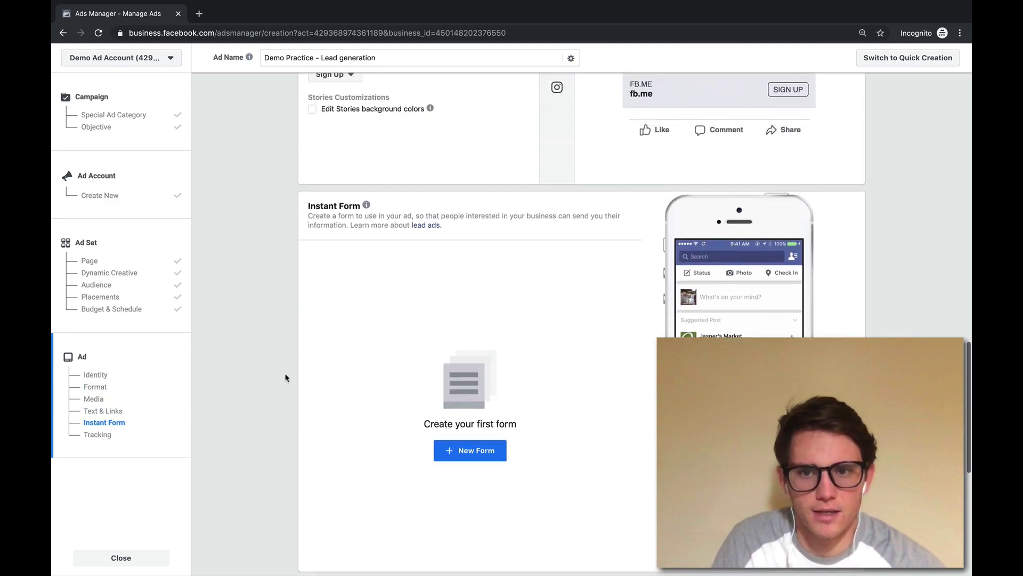
scroll(285, 378, "up", 1)
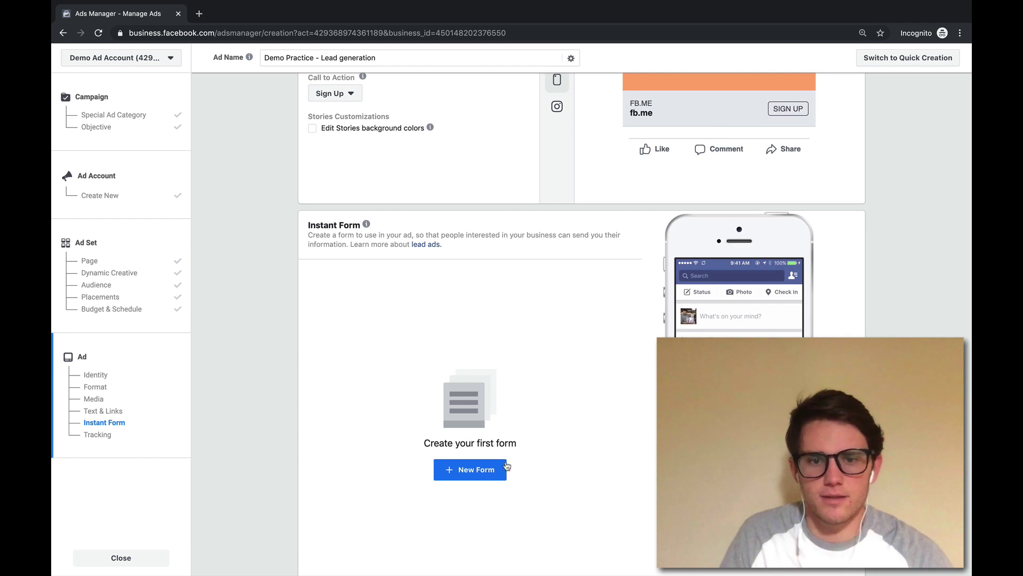
scroll(498, 469, "up", 2)
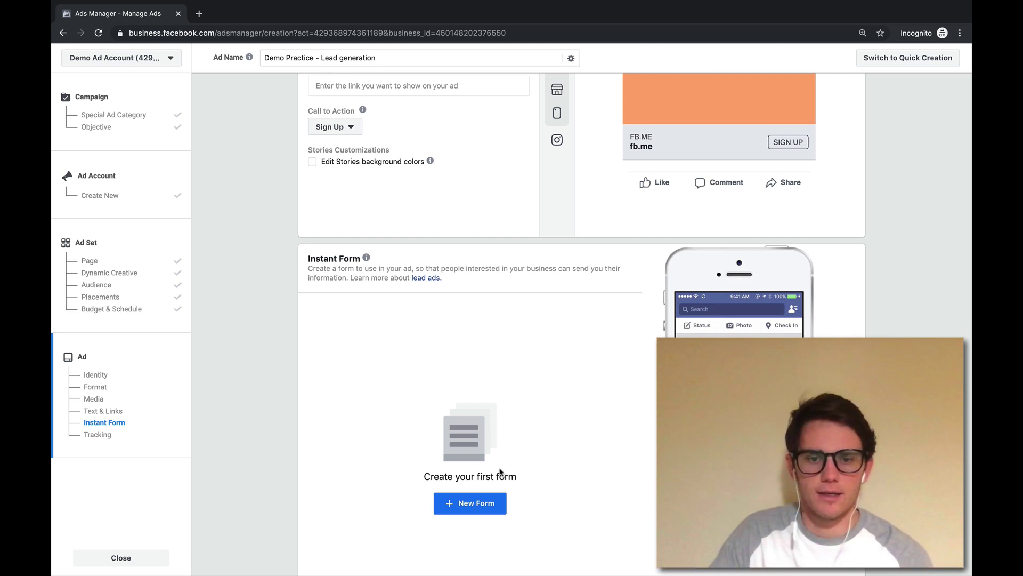
Start a new instant form for the ad and set its form type to Higher Intent.
left_click(476, 505)
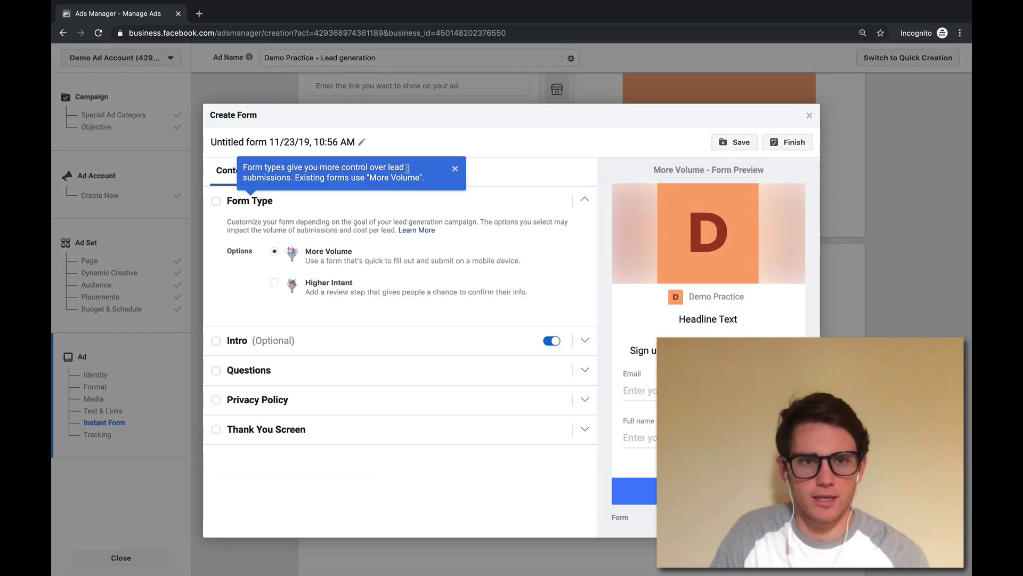
left_click(456, 170)
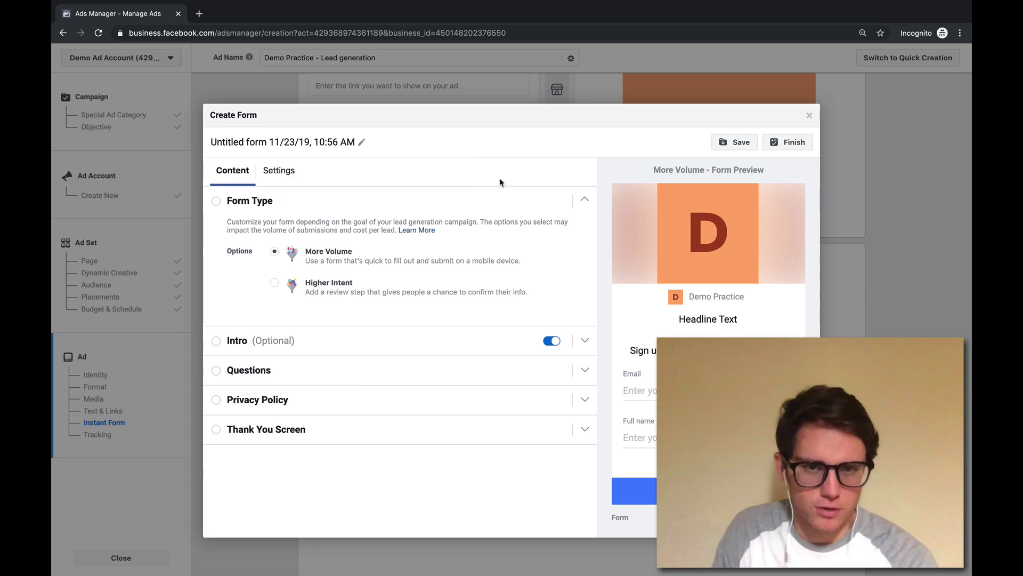
left_click(216, 206)
left_click(271, 210)
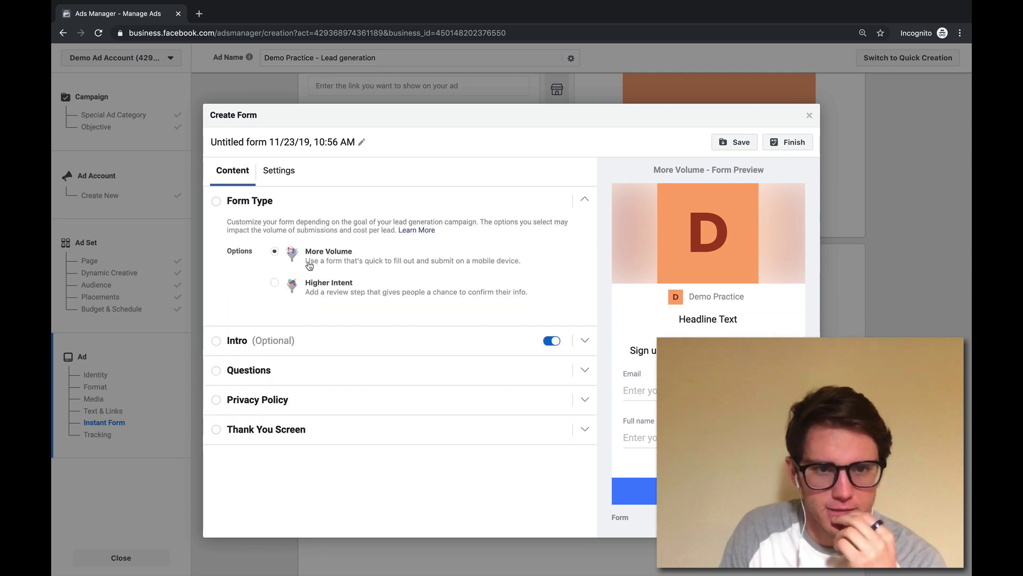
left_click_drag(309, 265, 514, 267)
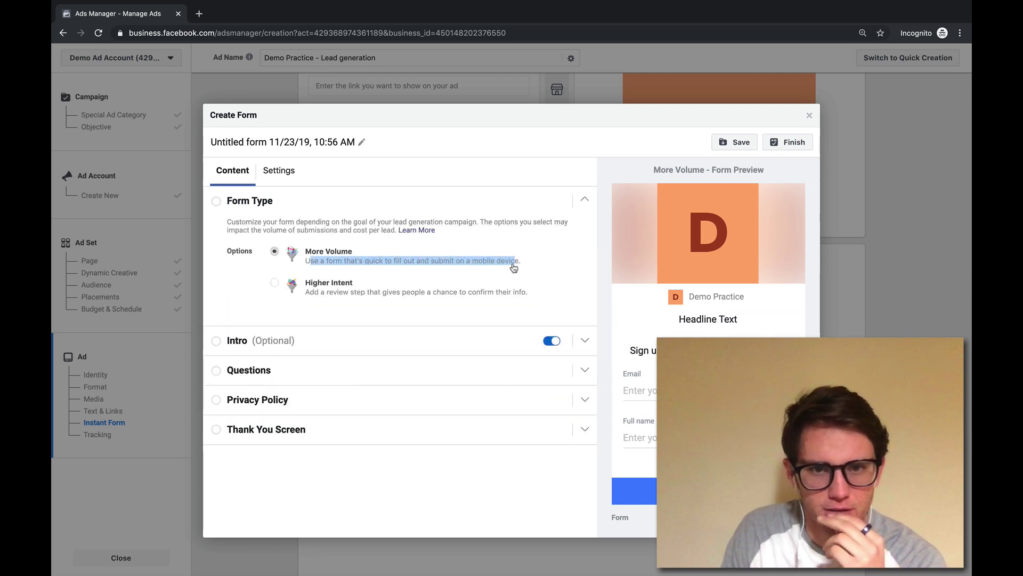
left_click(526, 266)
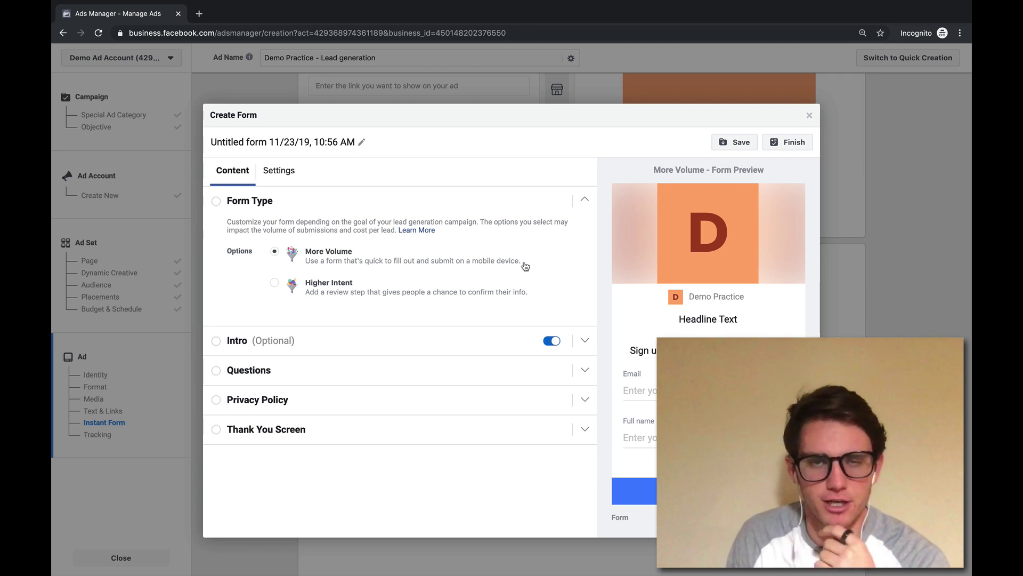
left_click(275, 284)
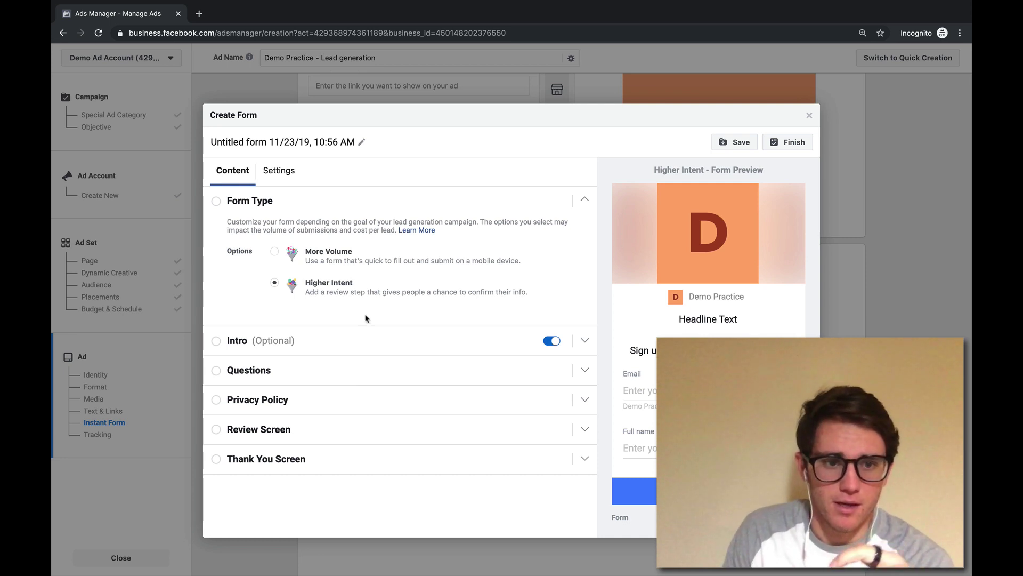
Set the form intro's headline to "Fill Out Your Information for a FREE Consultation".
left_click(349, 350)
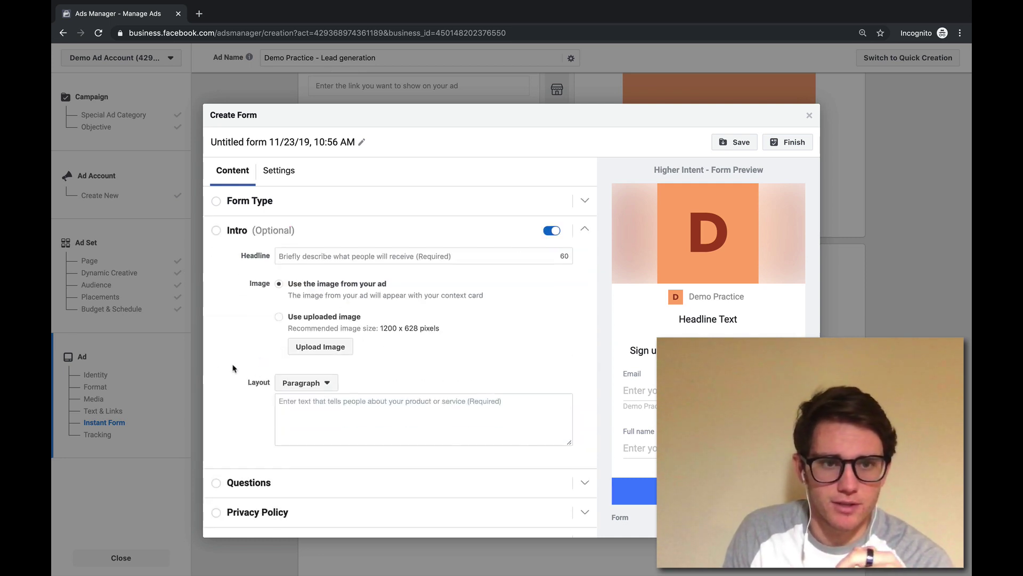
left_click(521, 254)
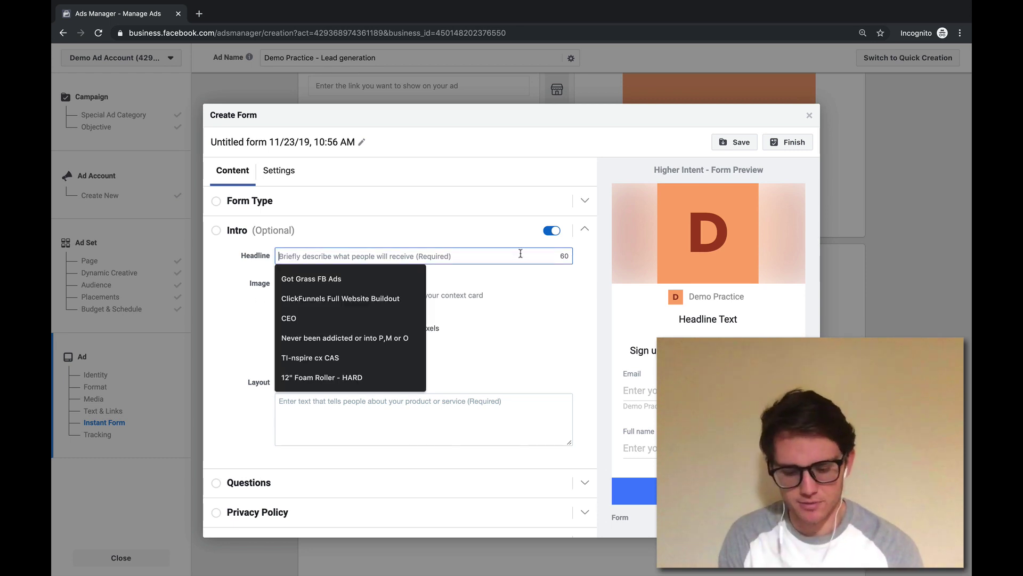
type("Fill /ou")
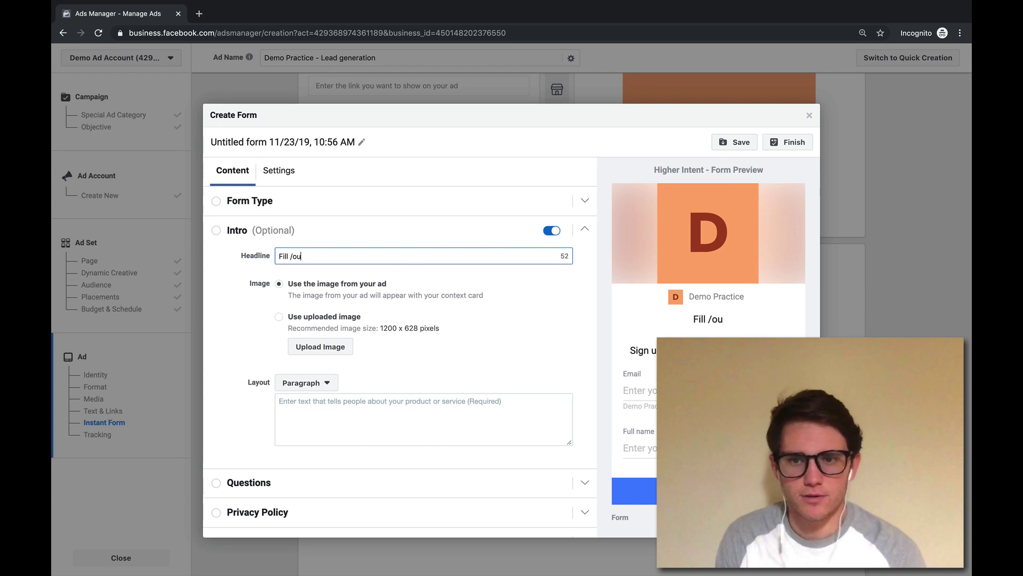
key("BackSpace")
key("BackSpace")
key("BackSpace")
type("Out Y")
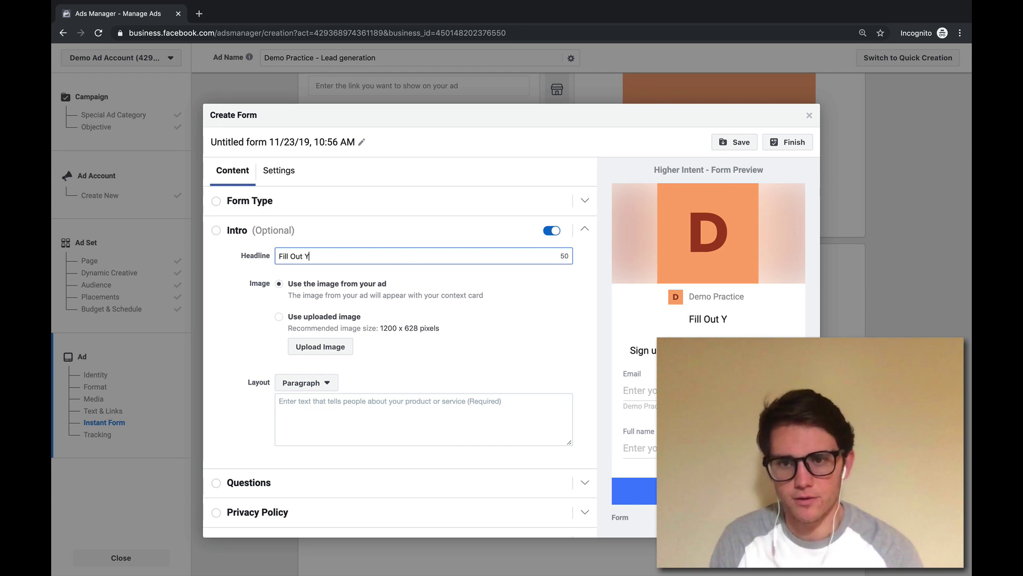
type("our Information")
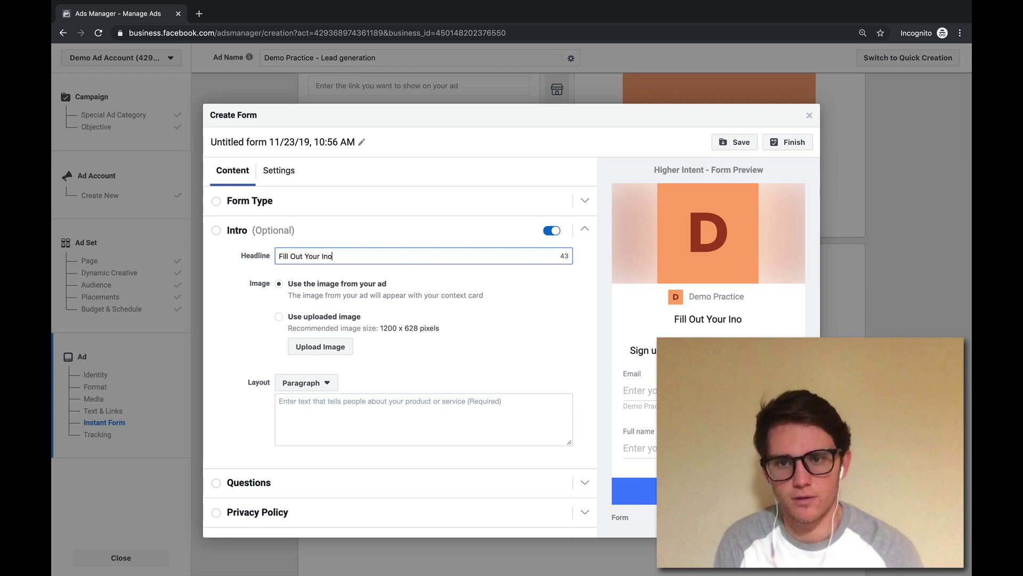
type(" for a F")
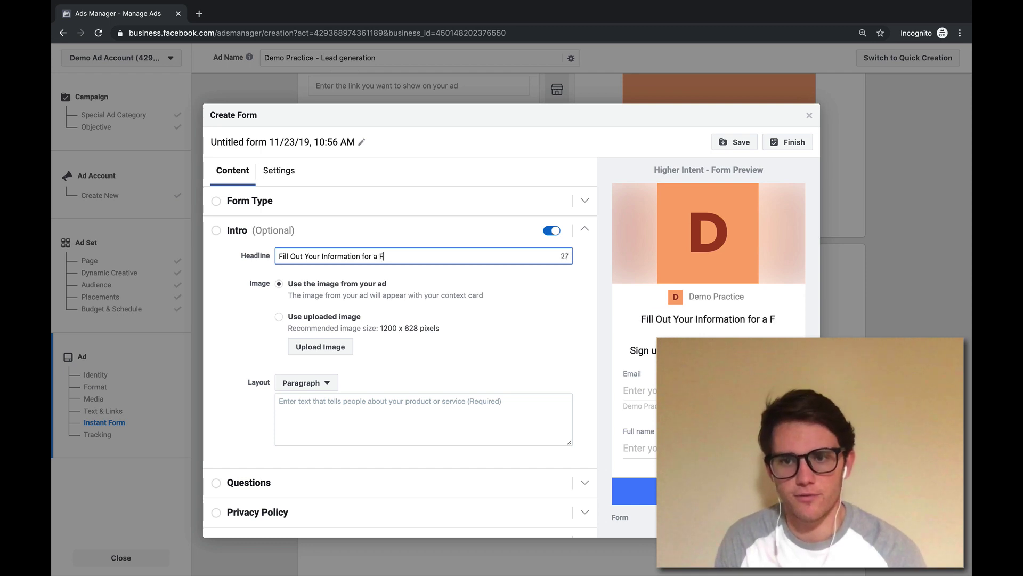
type("REE COns")
key("BackSpace")
key("BackSpace")
key("BackSpace")
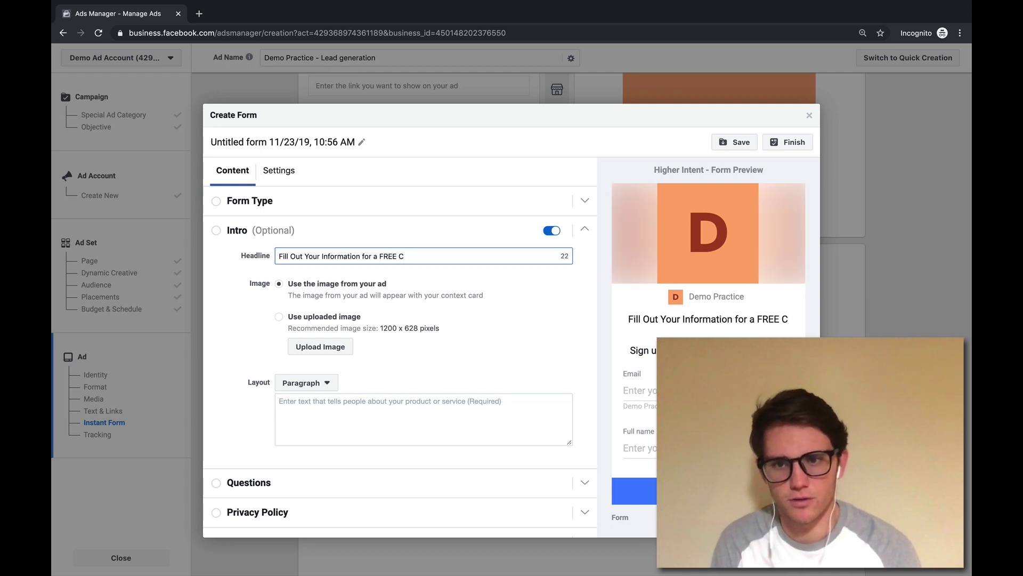
type("onsultation")
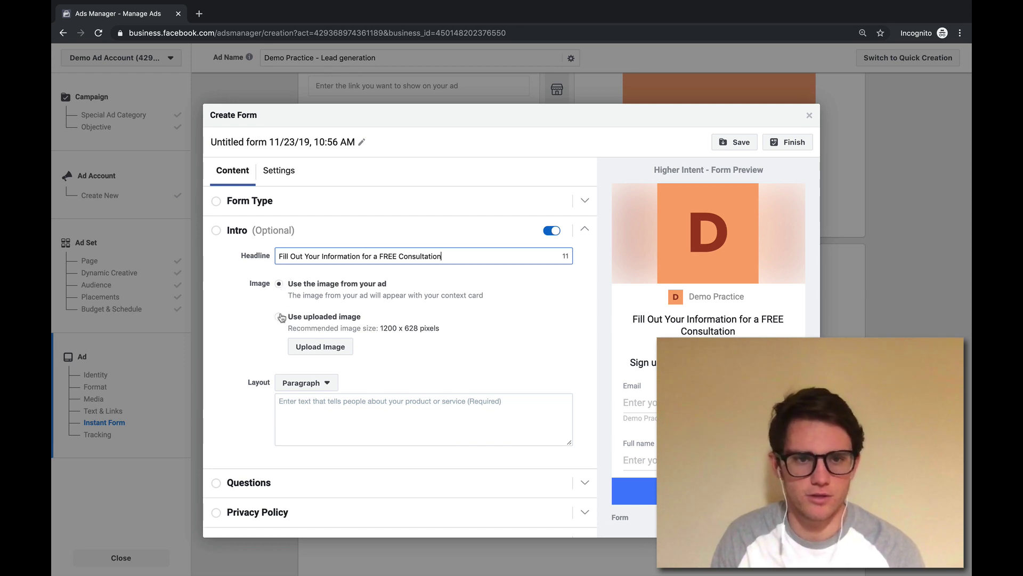
Enter the placeholder text "Signasdf;adpgha;ihg" as the form intro's paragraph.
left_click(292, 403)
scroll(291, 404, "down", 1)
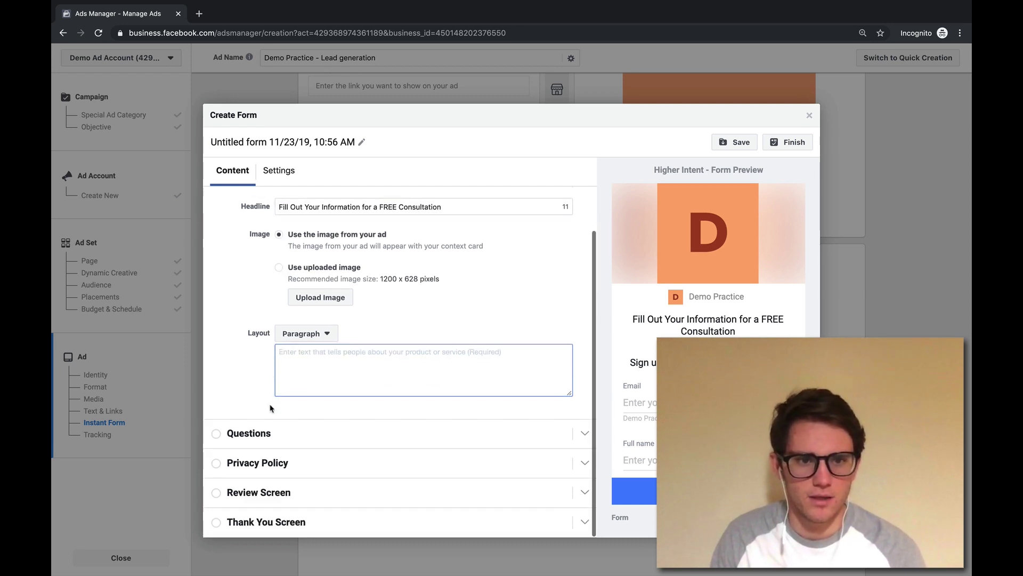
type("Sign")
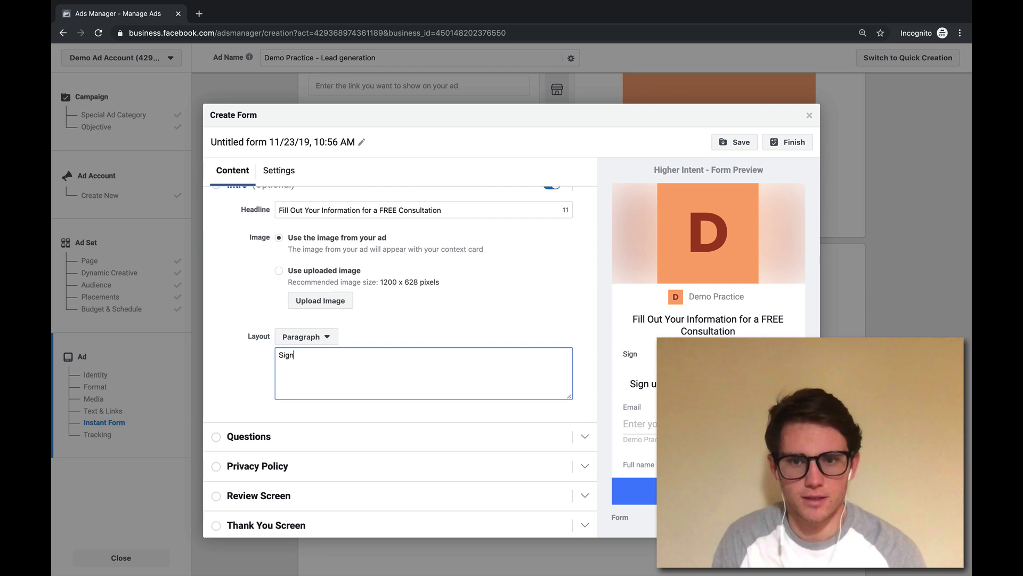
type("asdf;adpgha;ihg")
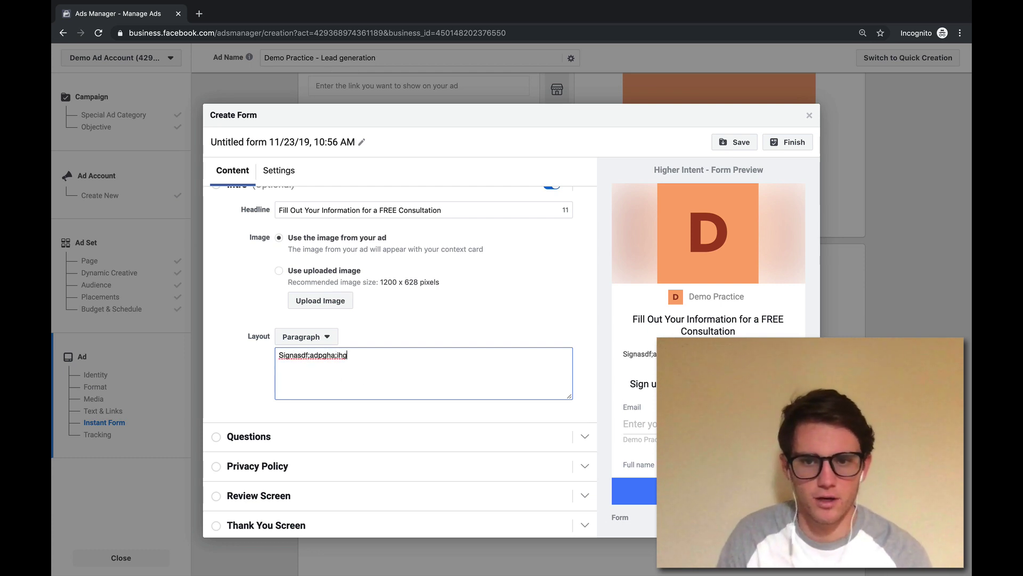
Examine the prefill and custom question types that can be added in the form's Questions section.
left_click(401, 436)
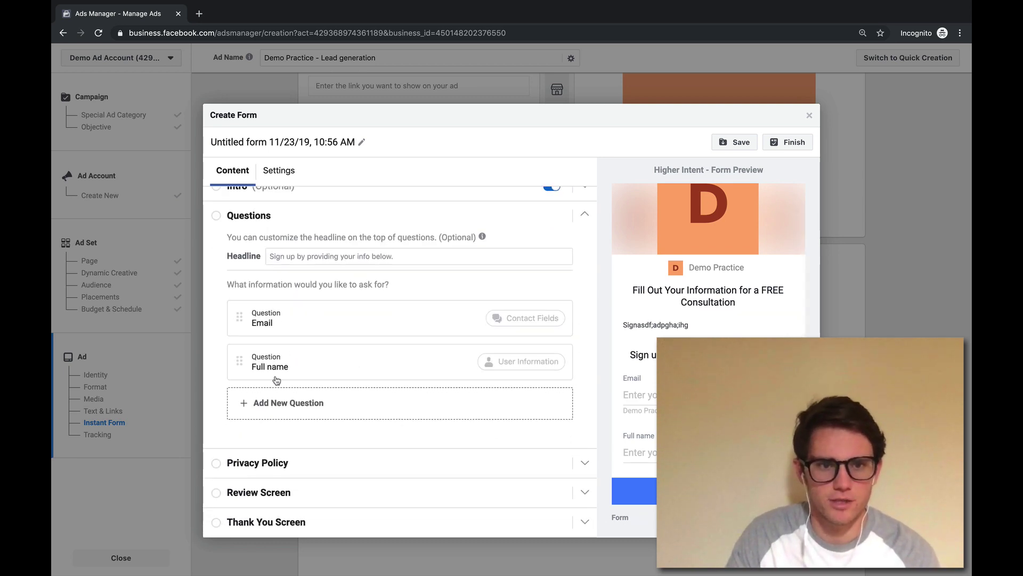
left_click(316, 403)
mouse_move(300, 393)
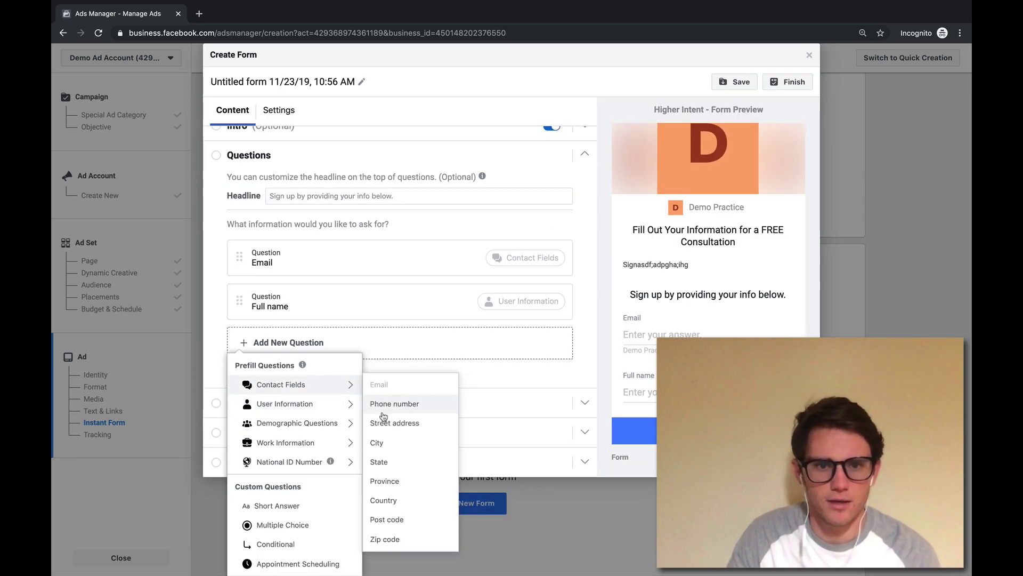
mouse_move(293, 420)
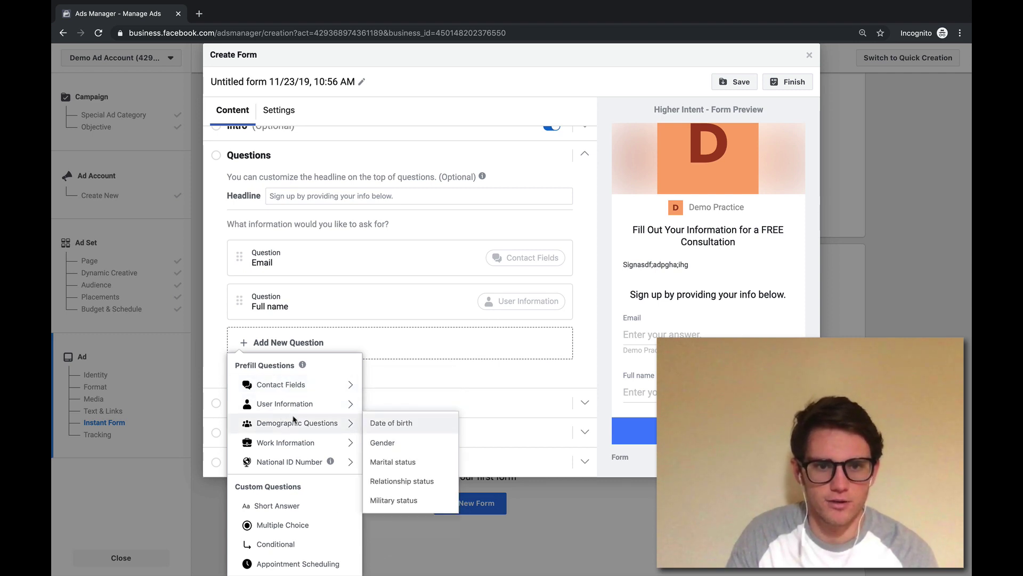
left_click_drag(391, 444, 331, 394)
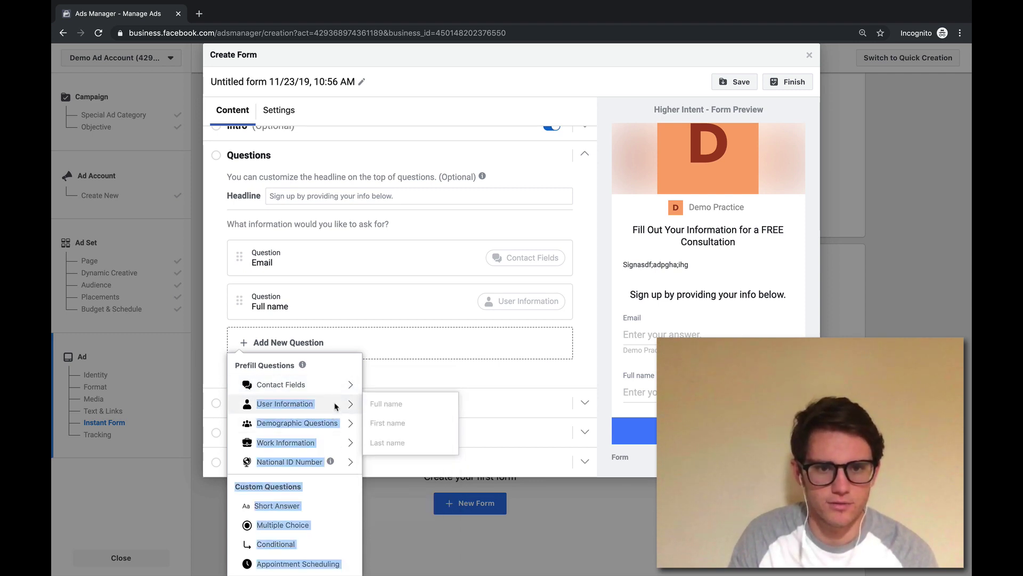
left_click(337, 411)
mouse_move(336, 440)
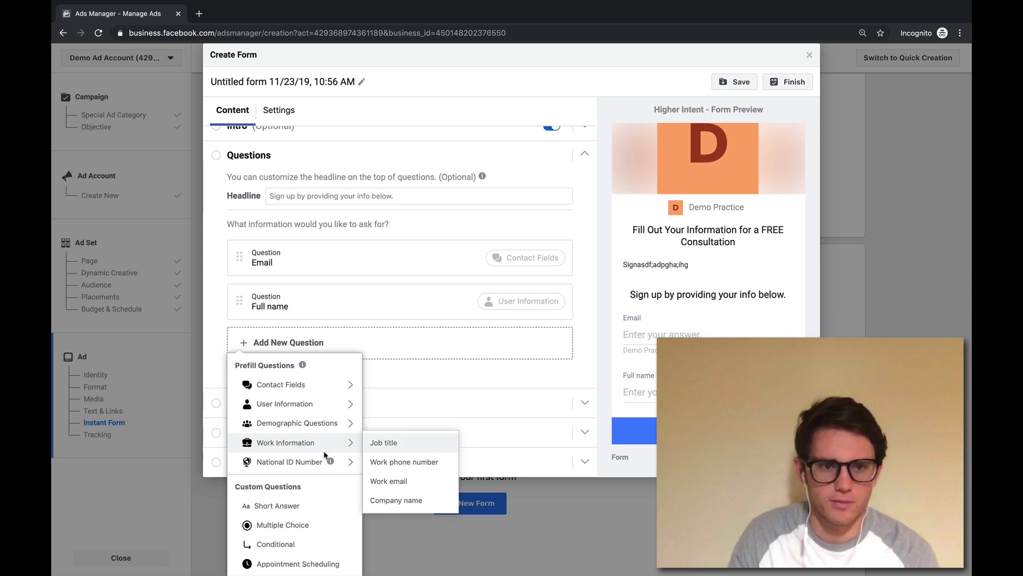
mouse_move(320, 462)
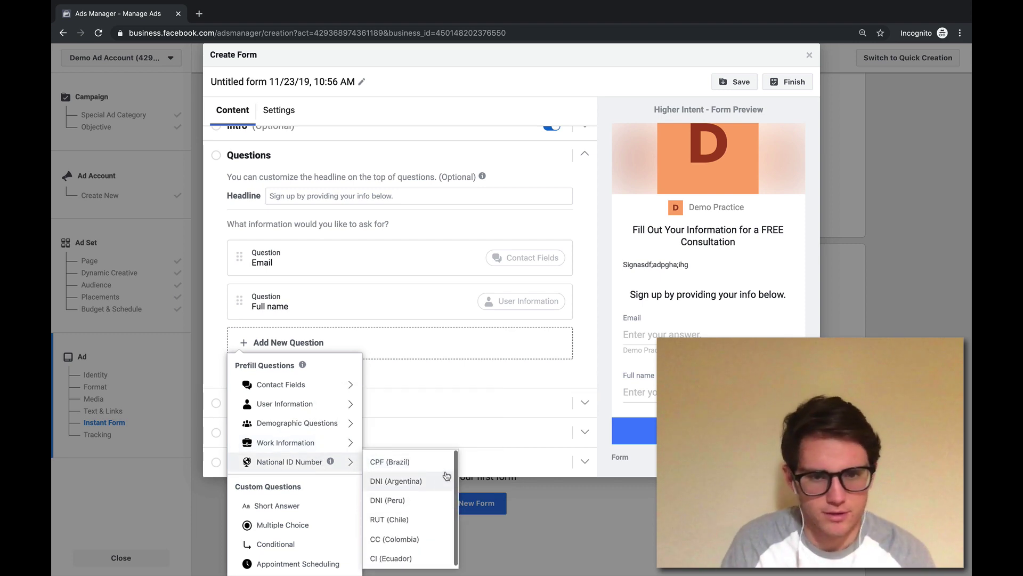
scroll(292, 420, "down", 1)
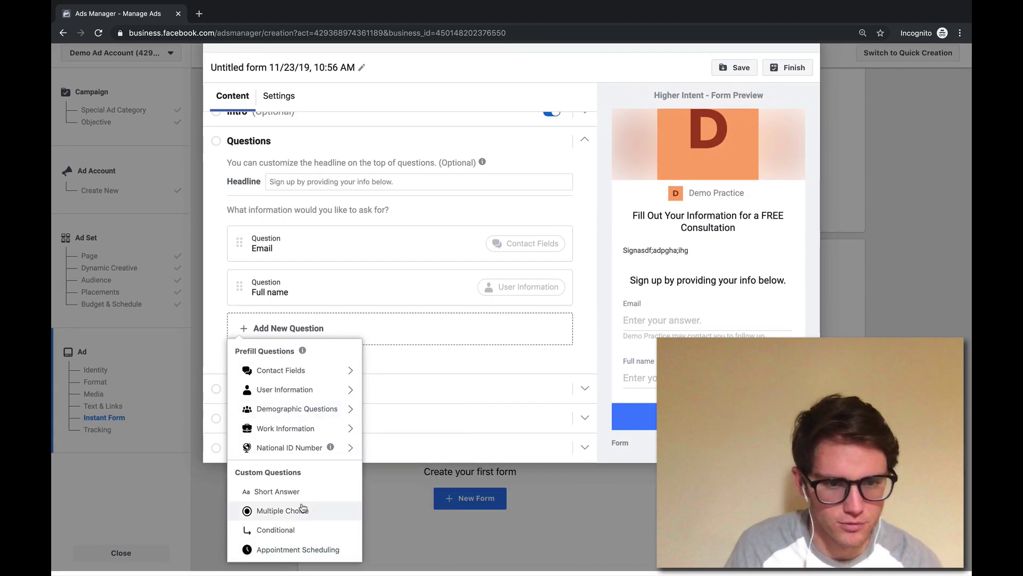
scroll(293, 522, "up", 1)
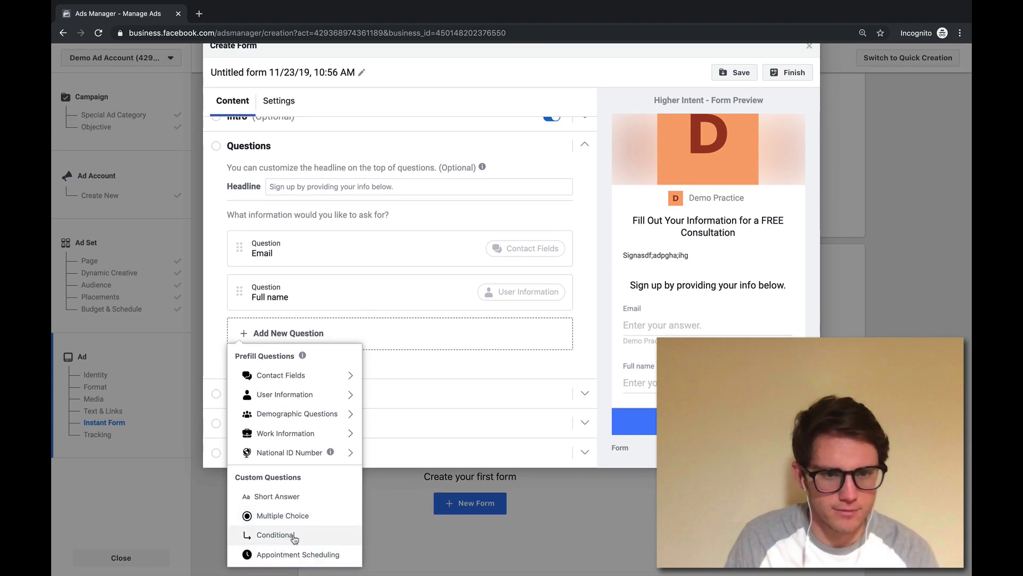
Add a Conditional question to the form and look over its CSV upload without choosing a file.
left_click(281, 536)
scroll(439, 419, "down", 1)
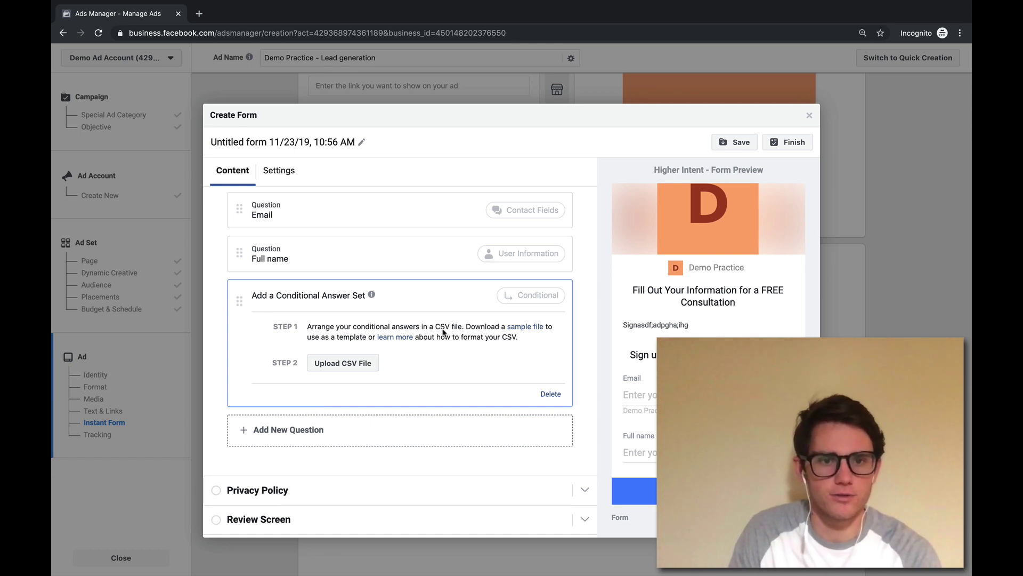
scroll(443, 331, "down", 1)
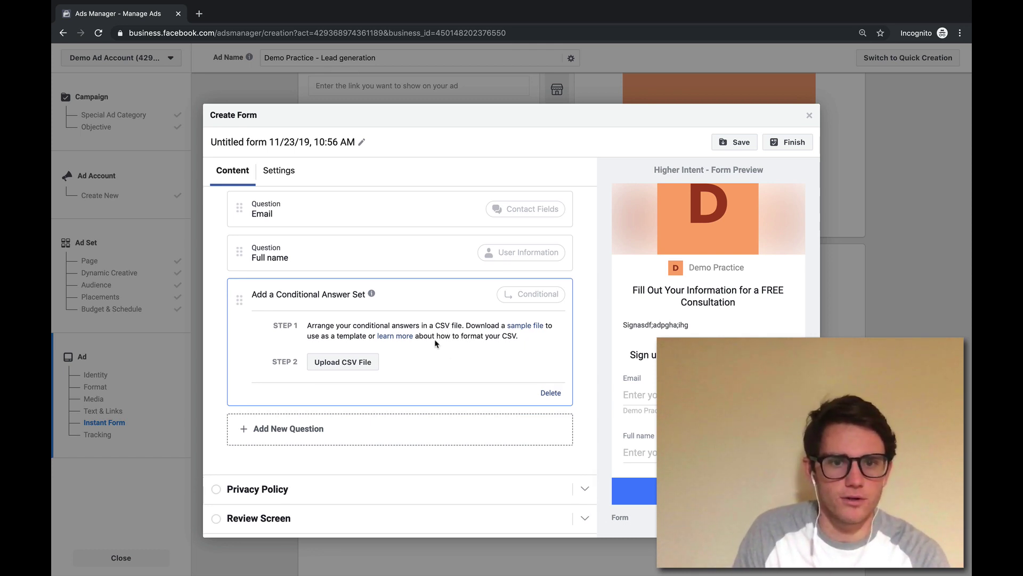
left_click(358, 362)
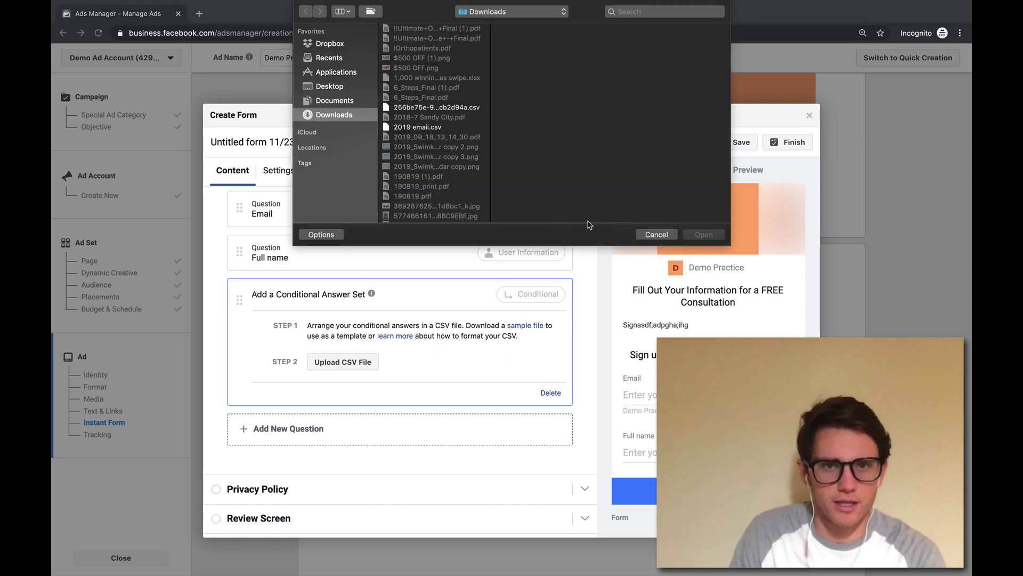
left_click(656, 235)
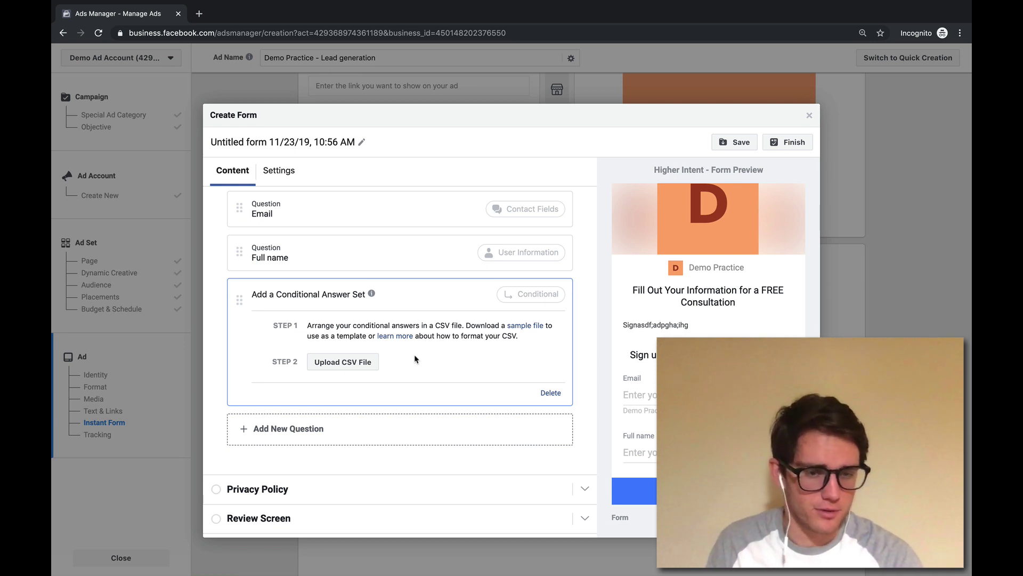
scroll(298, 269, "up", 3)
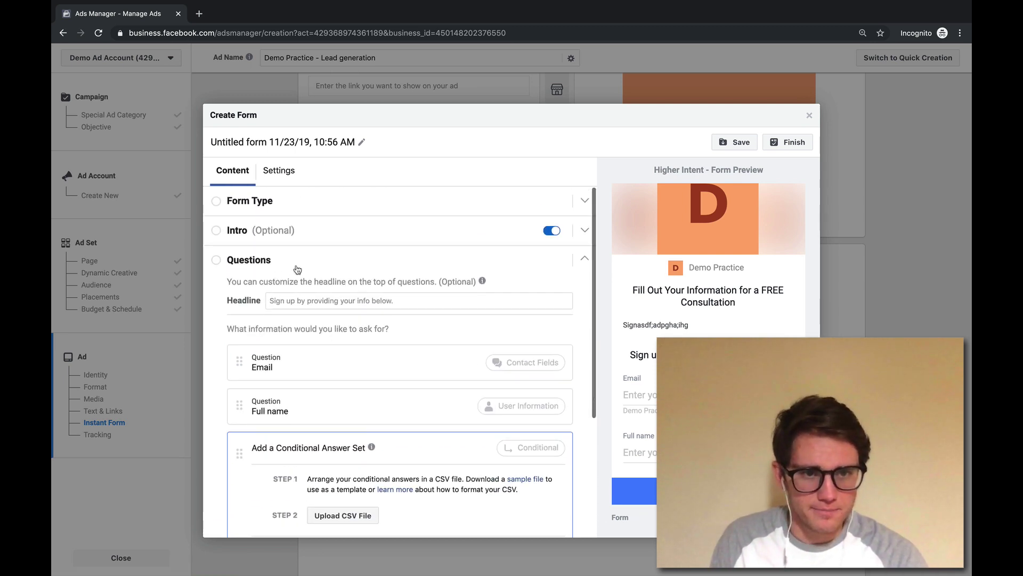
scroll(336, 362, "down", 2)
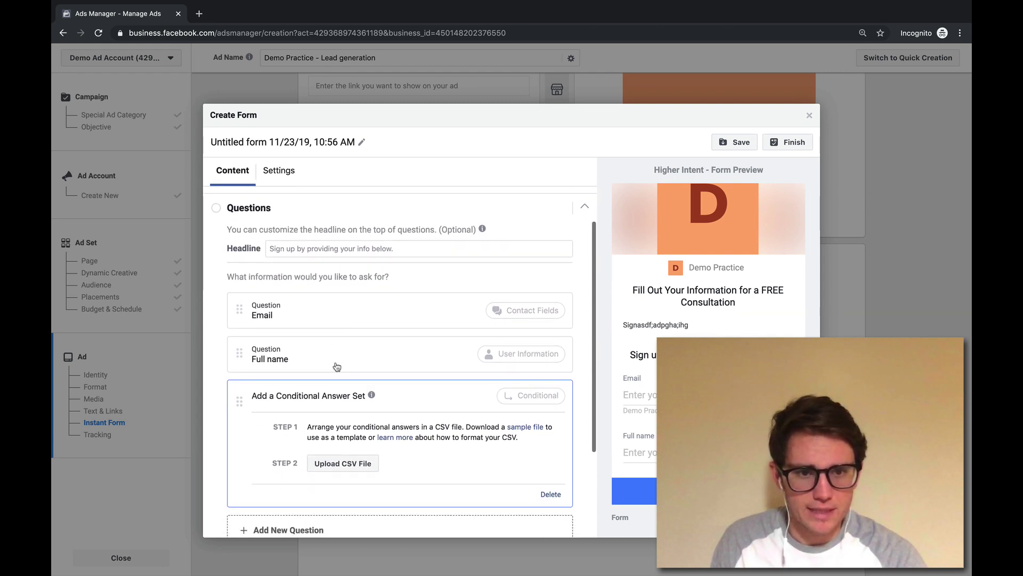
scroll(336, 366, "up", 1)
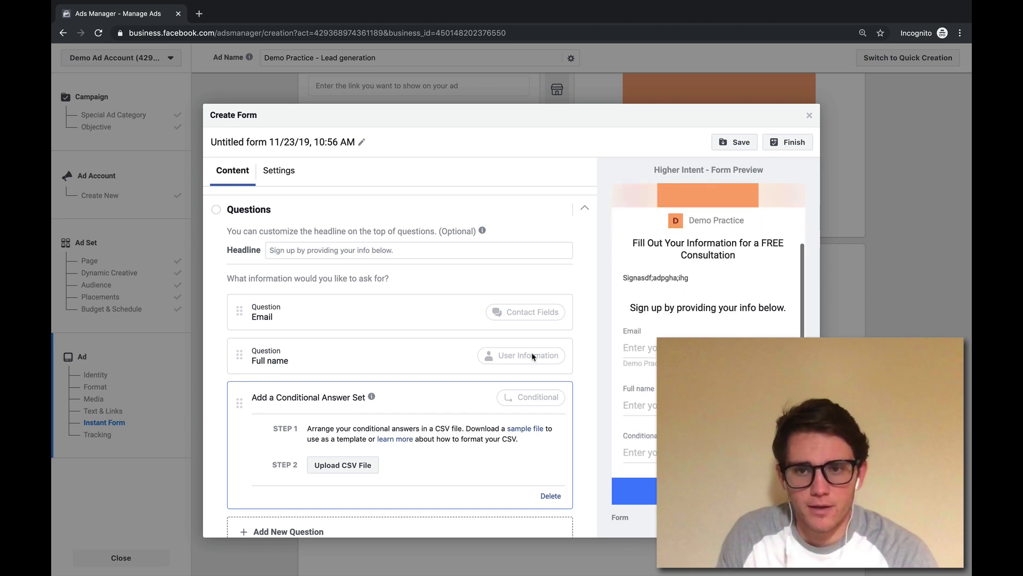
scroll(533, 359, "down", 3)
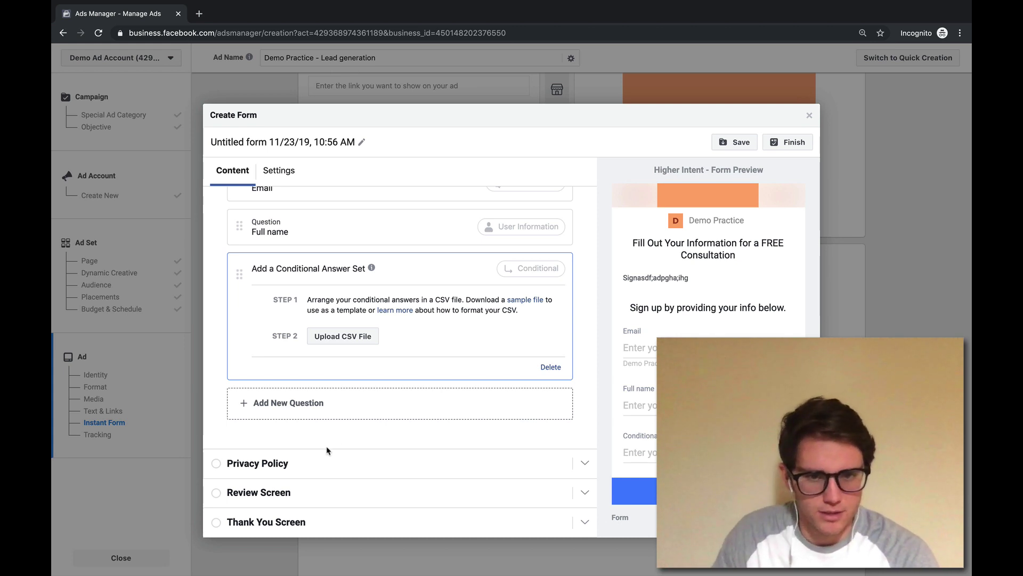
Examine the form's Privacy Policy link and custom disclaimer settings and its Review Screen description.
left_click(341, 468)
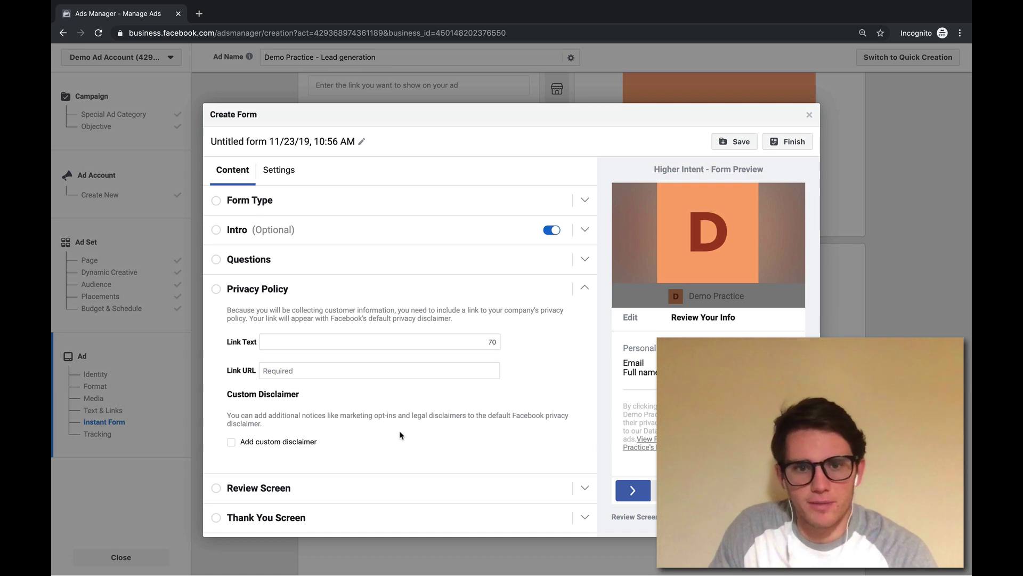
left_click(308, 343)
left_click(334, 369)
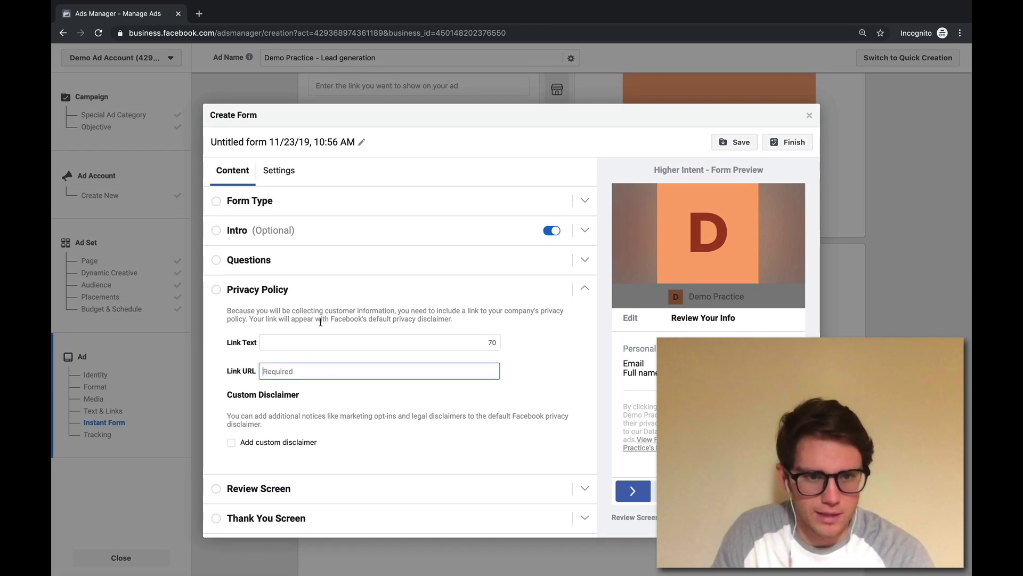
left_click(327, 414)
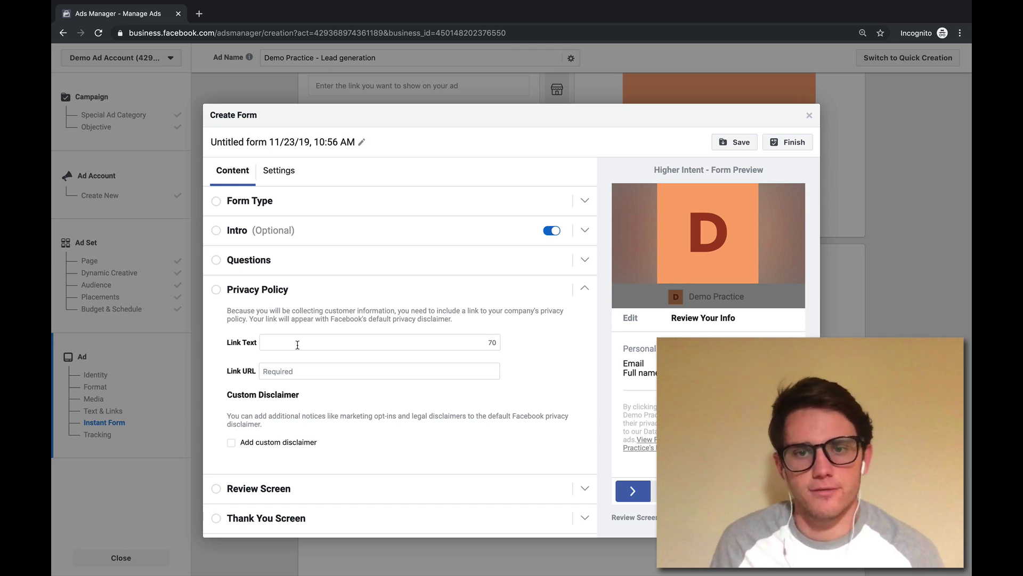
left_click(393, 493)
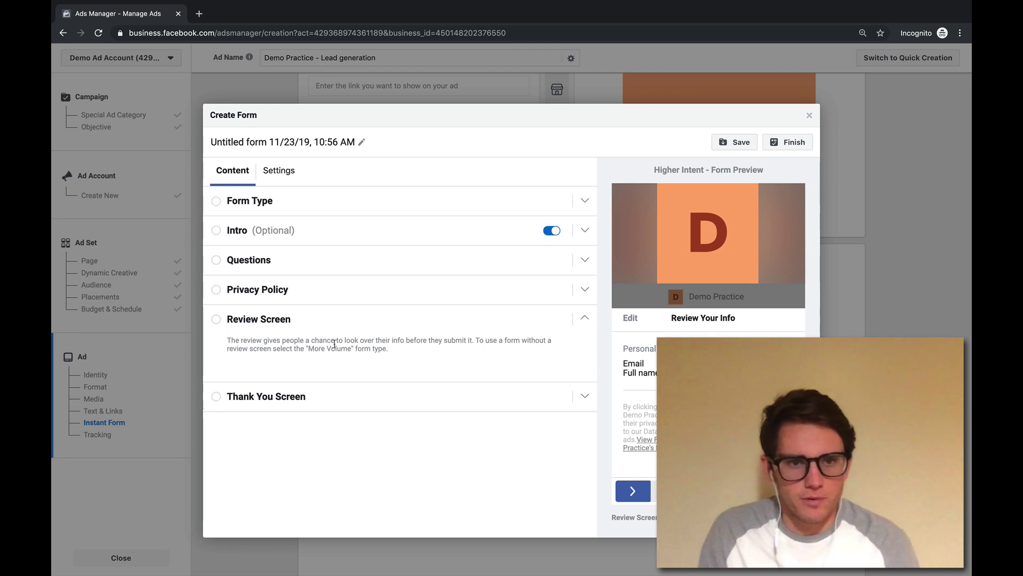
Switch the form type to More Volume to compare its sections, and set it back to Higher Intent.
left_click(268, 200)
left_click(275, 252)
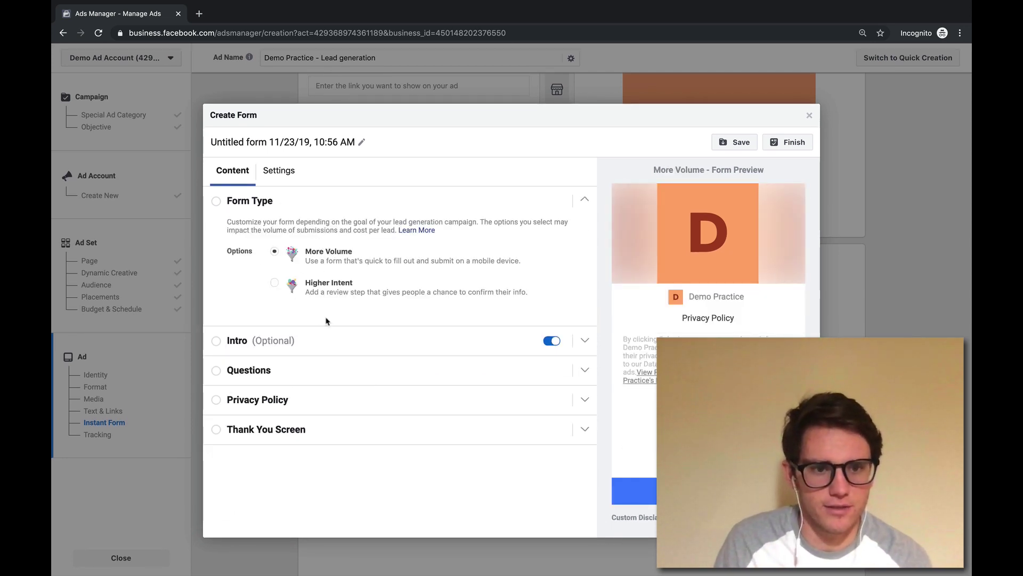
left_click(275, 283)
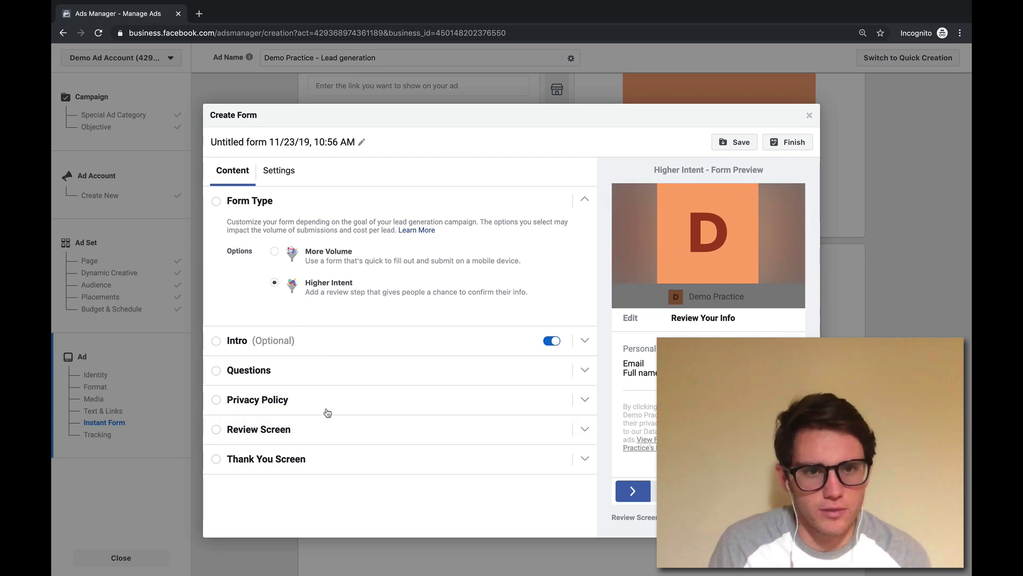
Examine the form's Review Screen and the Thank You Screen's headline, description, button and website link settings.
left_click(401, 438)
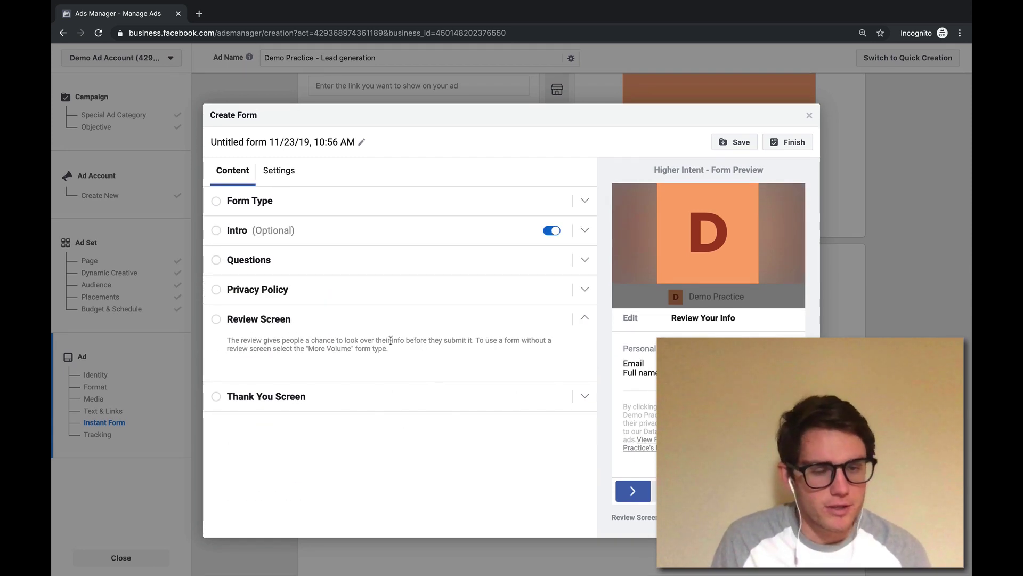
left_click(450, 320)
left_click(354, 357)
scroll(385, 372, "down", 1)
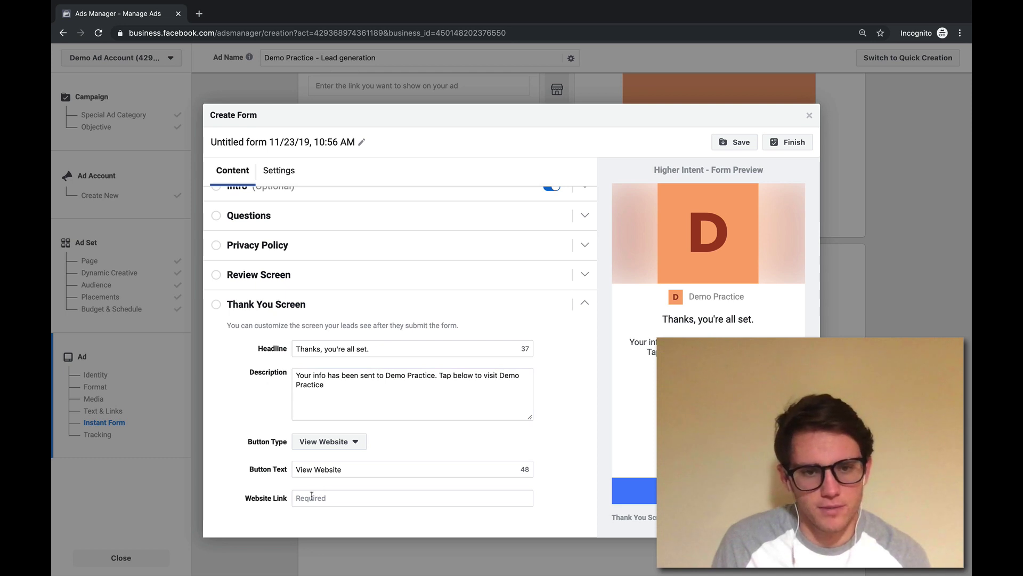
Discard the unfinished instant form and look over the lead generation ad's settings from Identity to Tracking.
left_click(809, 115)
left_click(635, 266)
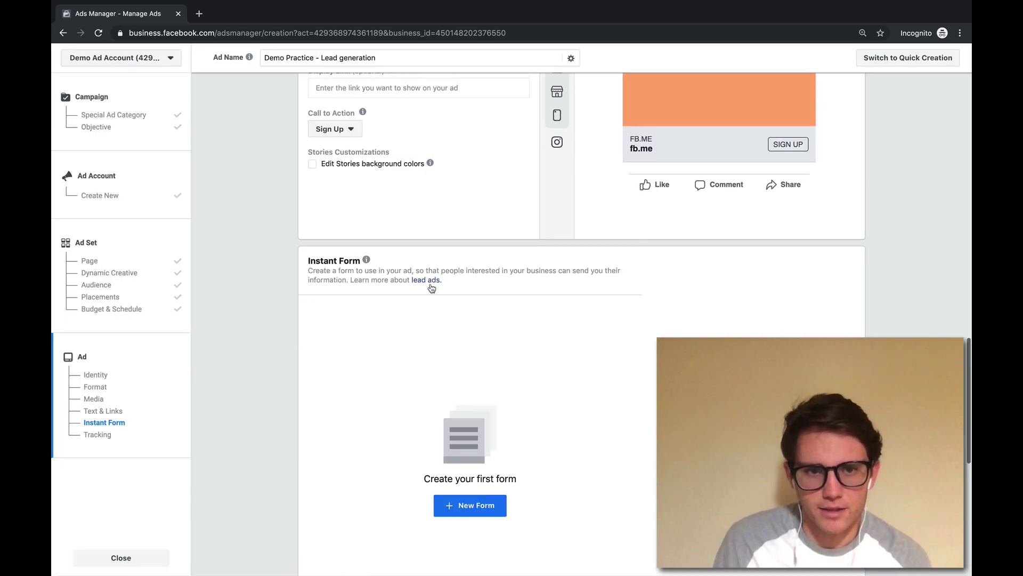
scroll(402, 338, "down", 6)
scroll(404, 338, "up", 20)
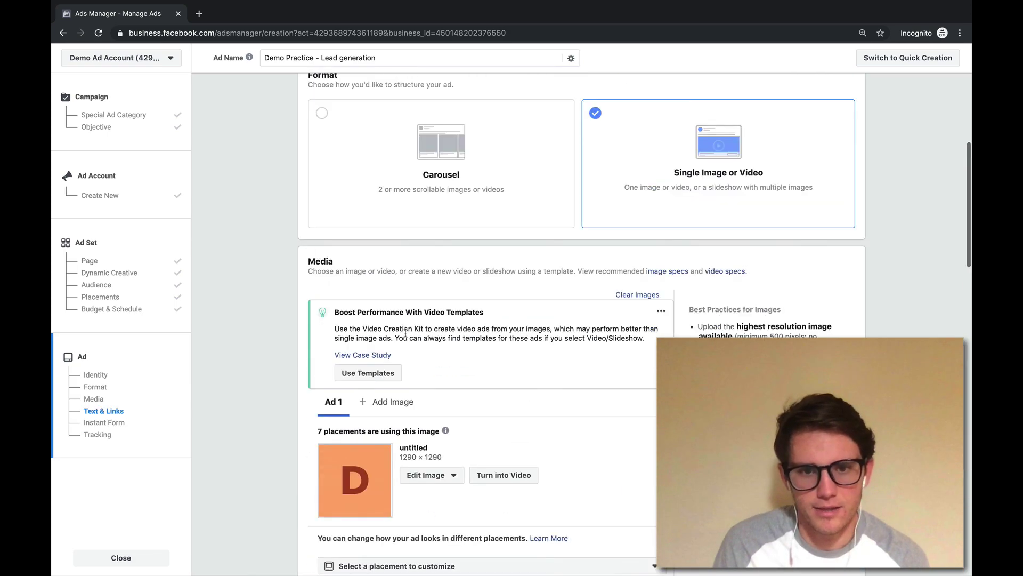
scroll(406, 337, "down", 20)
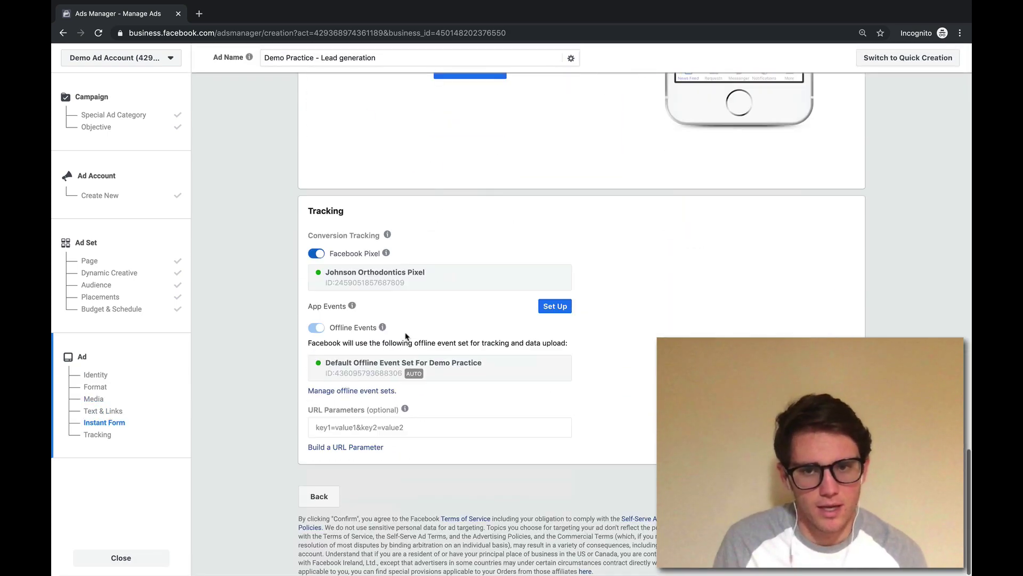
scroll(405, 335, "up", 20)
scroll(405, 333, "up", 2)
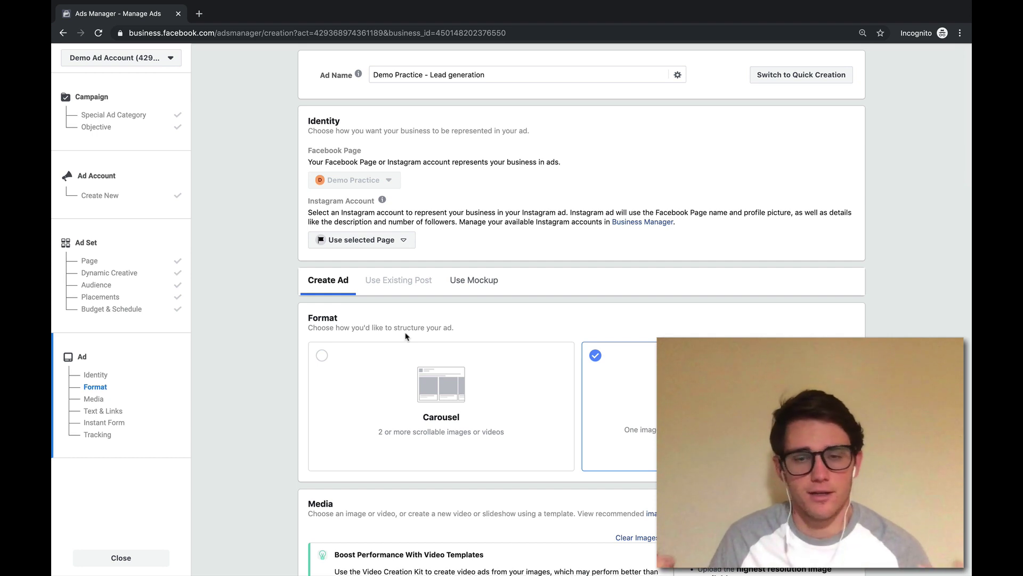
Go back to the campaign's objective choices and exit the lead generation campaign creation.
left_click(120, 101)
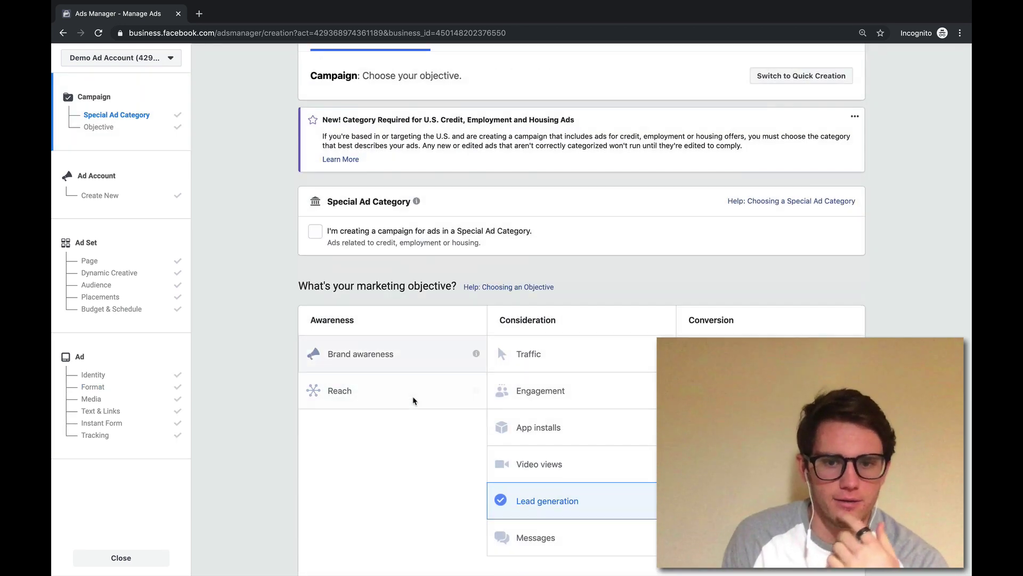
scroll(413, 400, "down", 2)
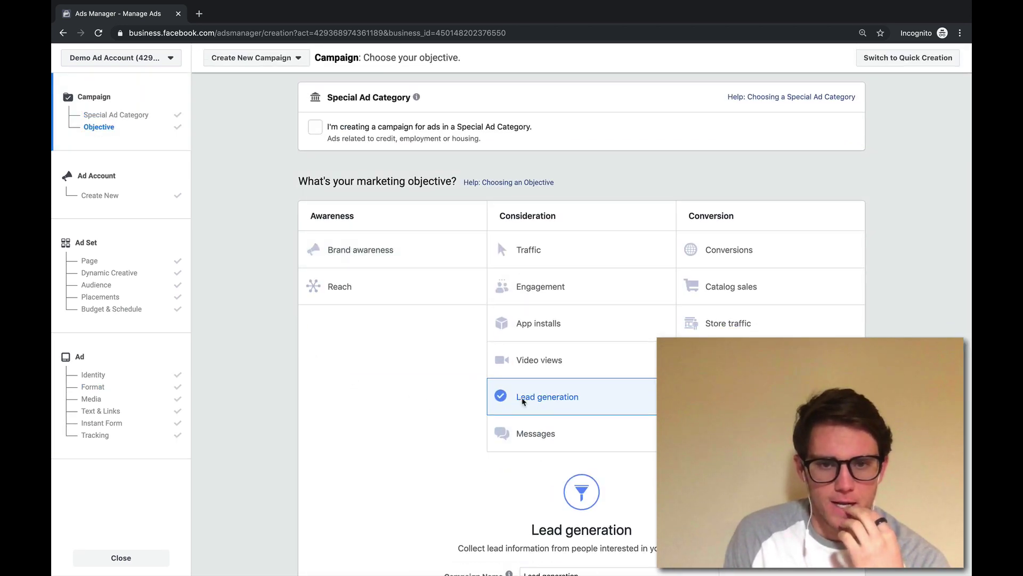
right_click(575, 440)
left_click(589, 443)
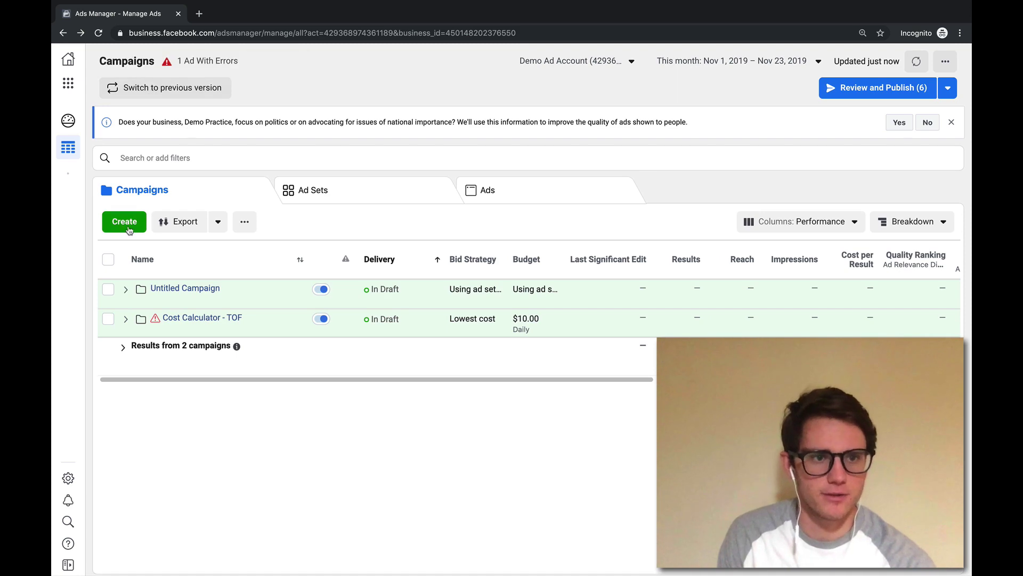
Start a new campaign with the Messages objective and look over its campaign options.
left_click(124, 221)
left_click(620, 392)
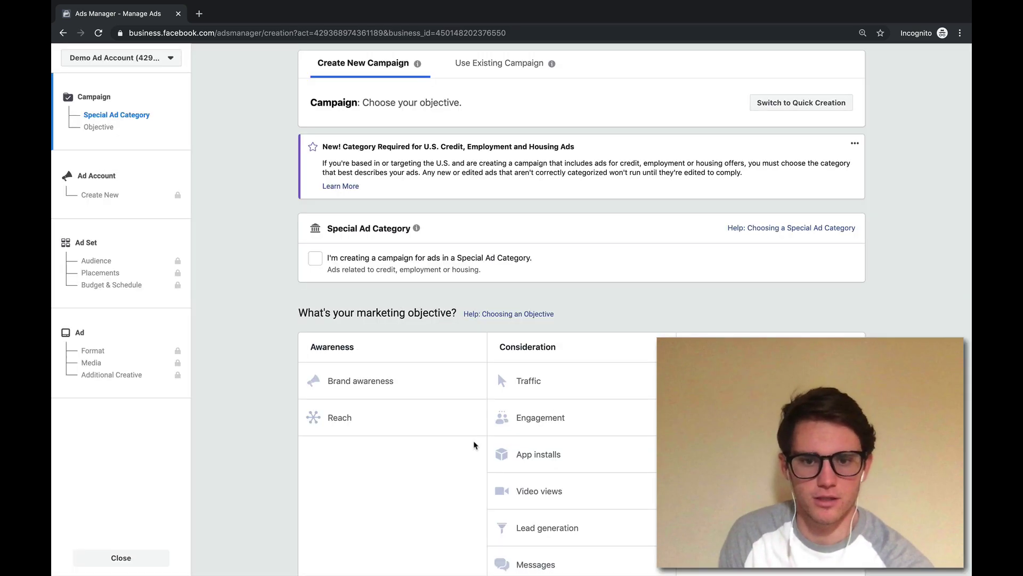
scroll(476, 445, "down", 1)
left_click(561, 549)
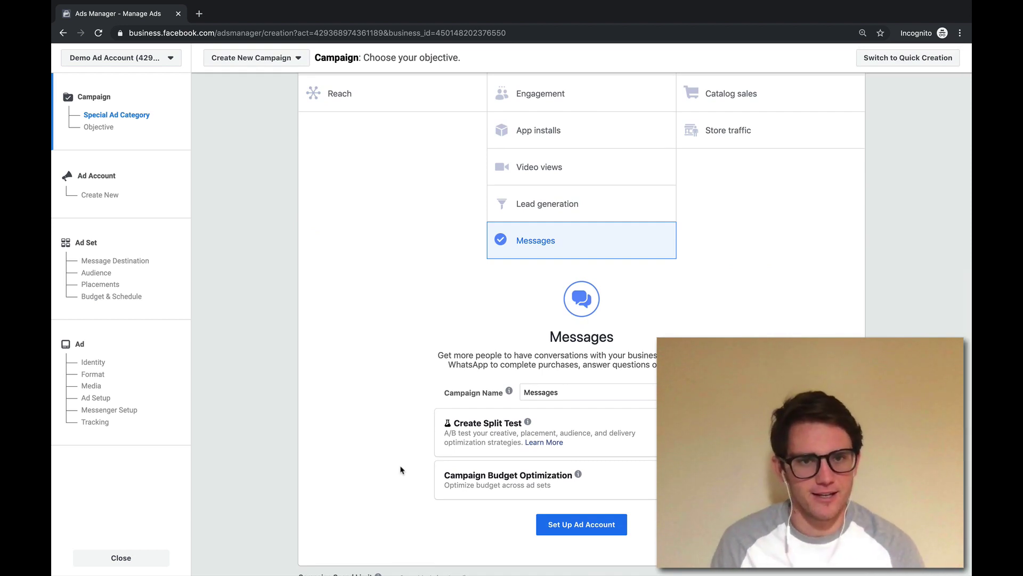
scroll(469, 242, "up", 1)
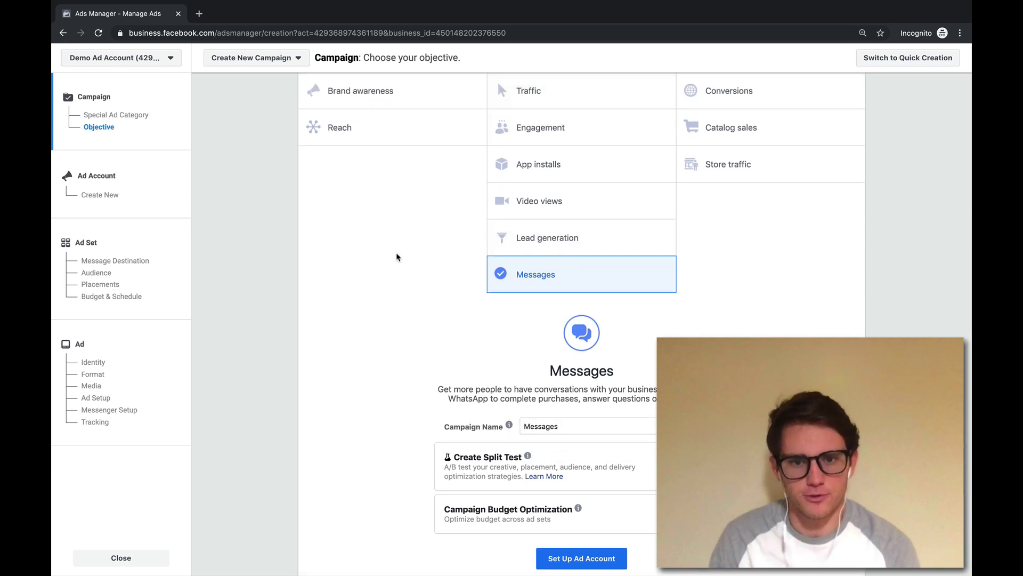
scroll(397, 258, "down", 3)
scroll(447, 368, "up", 6)
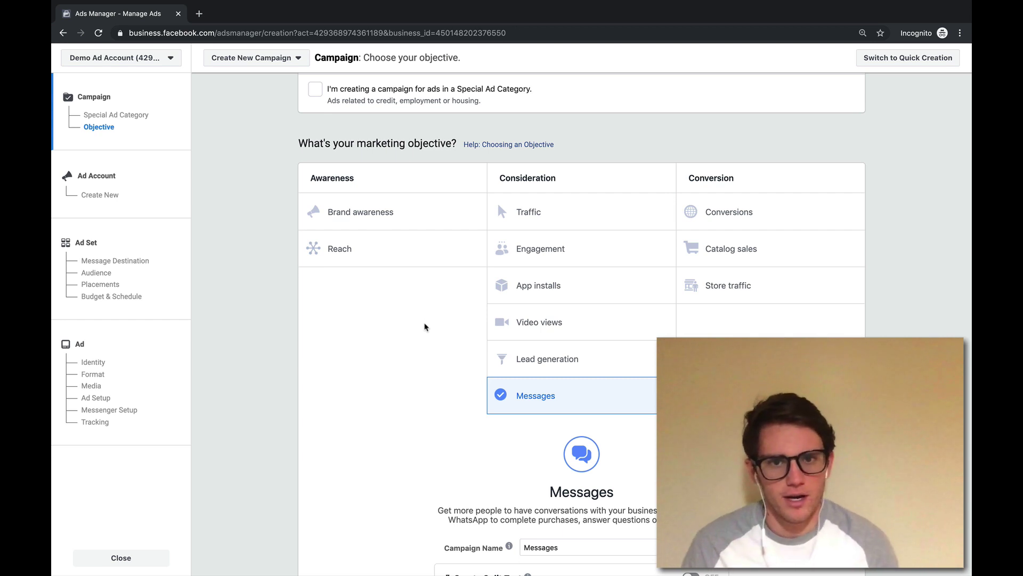
Compare the Traffic objective with Messages, keep Messages, and continue to the ad set with a daily campaign budget of $10.
left_click(535, 219)
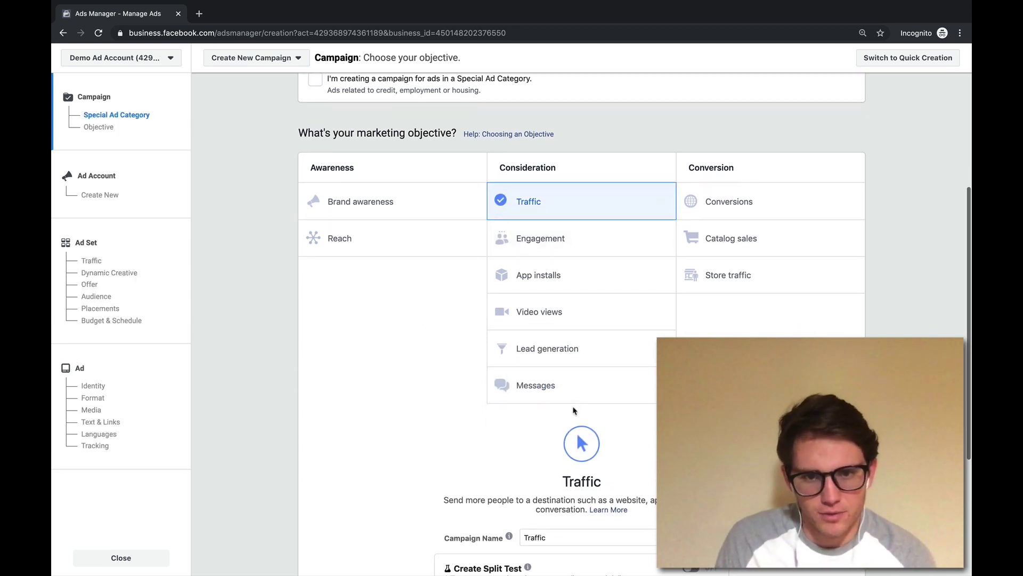
left_click(519, 386)
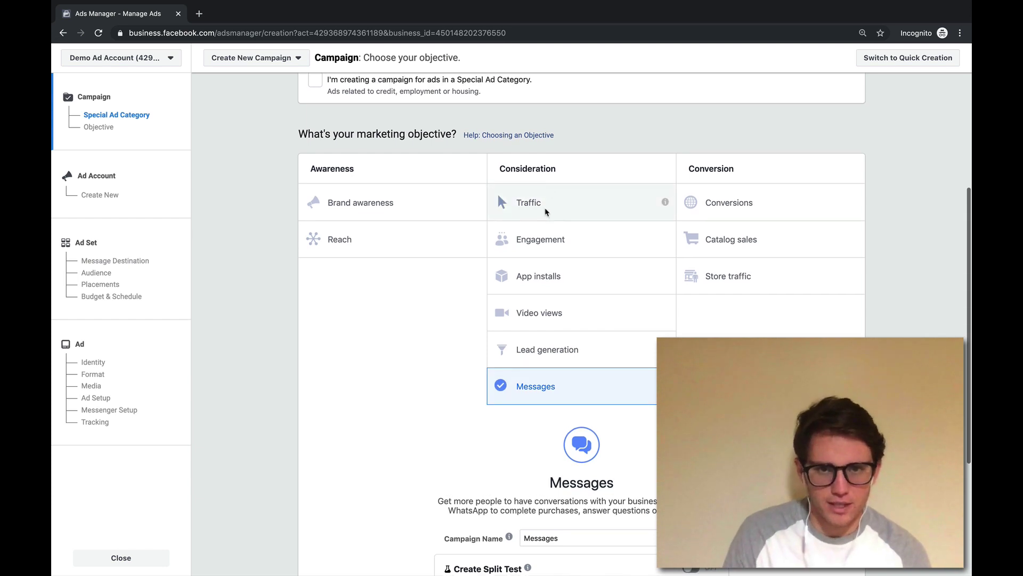
scroll(545, 207, "down", 2)
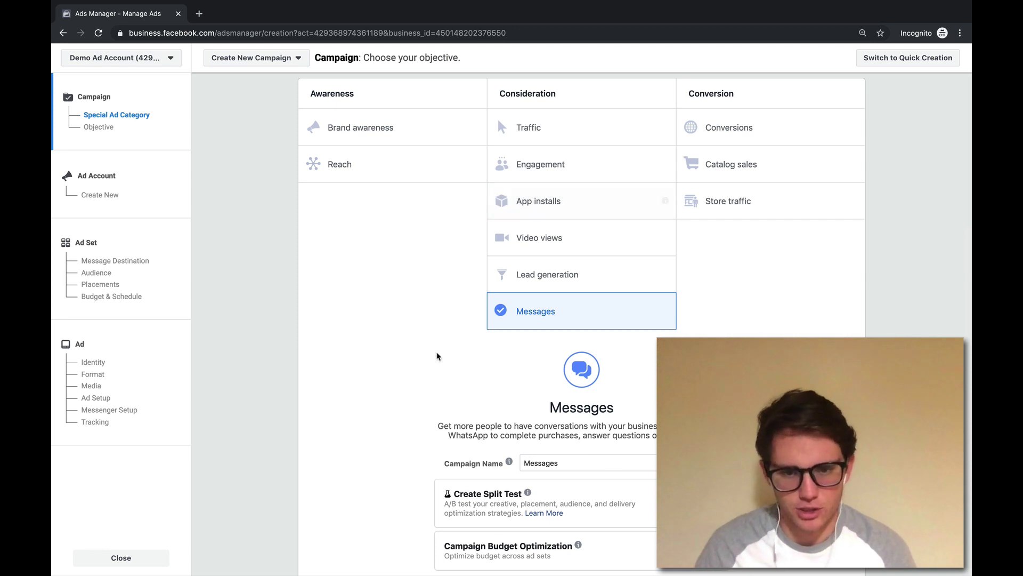
scroll(437, 356, "down", 2)
scroll(624, 479, "down", 3)
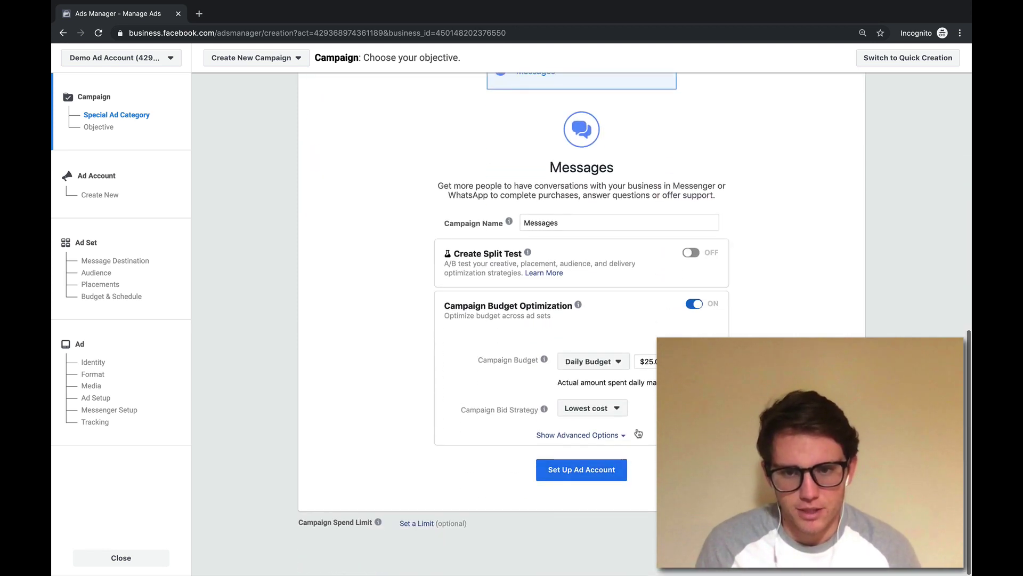
double_click(648, 362)
type("10")
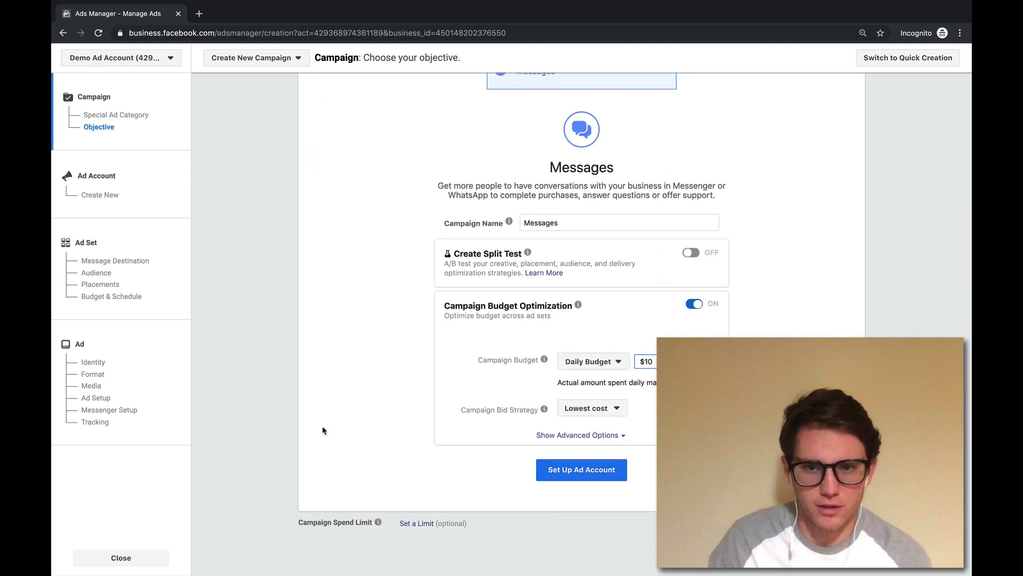
left_click(565, 469)
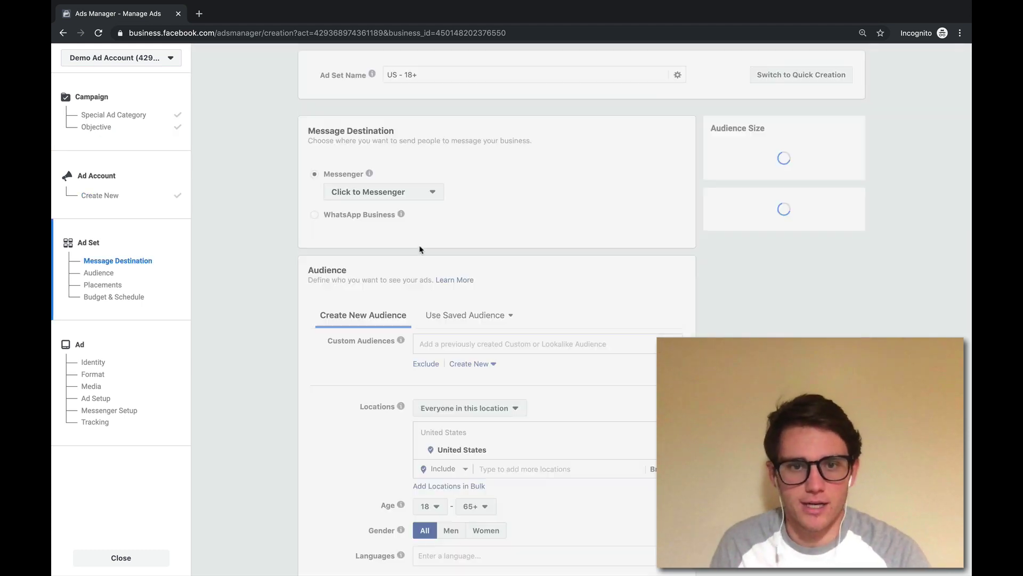
Set the ad set's optimization for ad delivery to Leads.
left_click(128, 287)
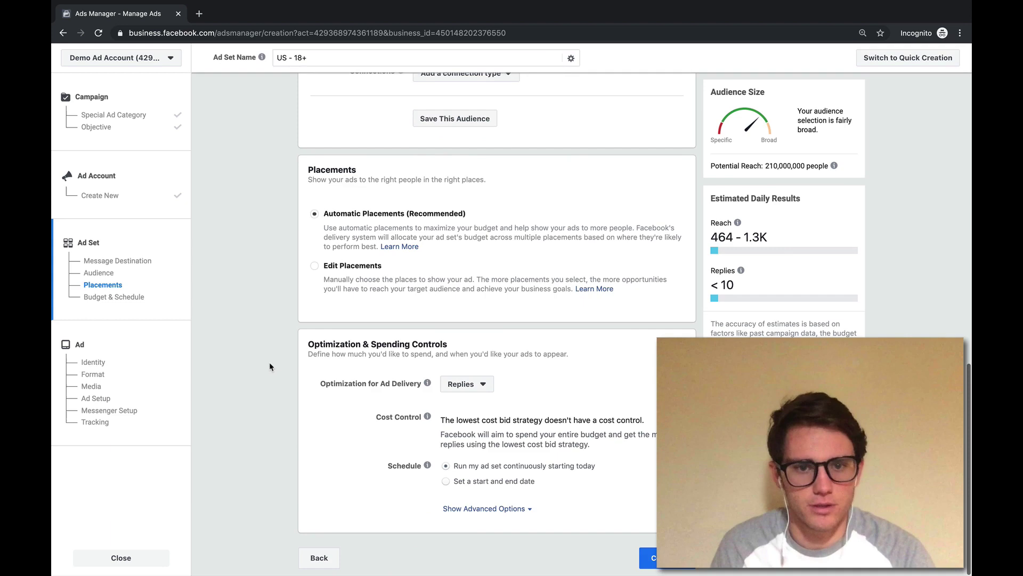
left_click(136, 355)
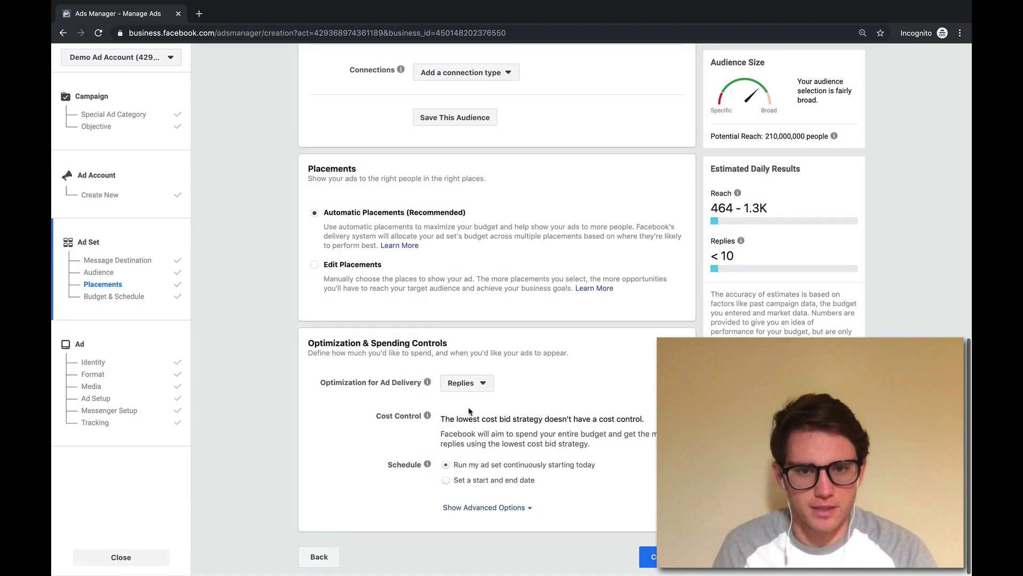
left_click(467, 383)
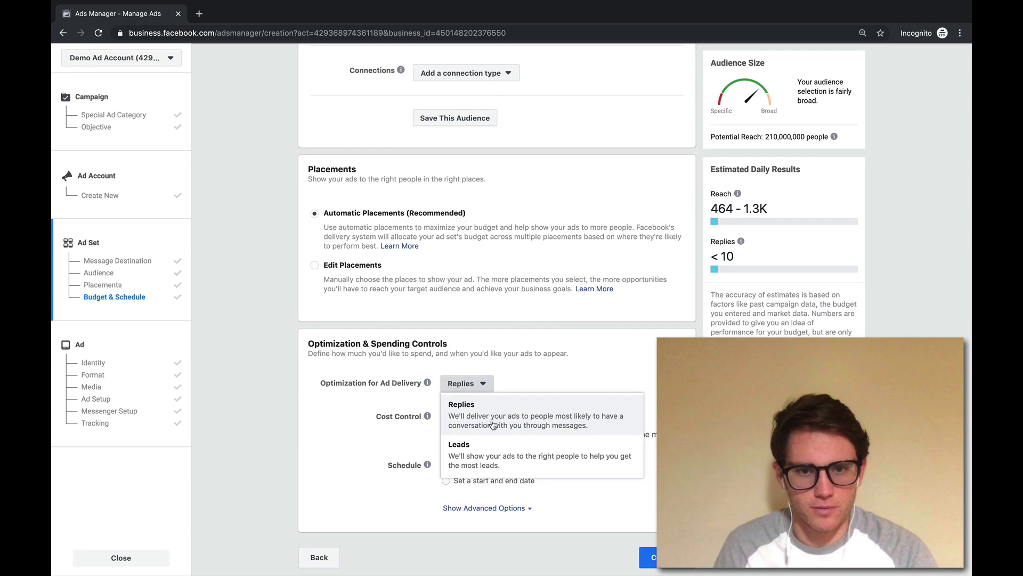
left_click(489, 449)
Choose Generate Leads as the new chat type in the ad's Messenger Setup.
left_click(151, 366)
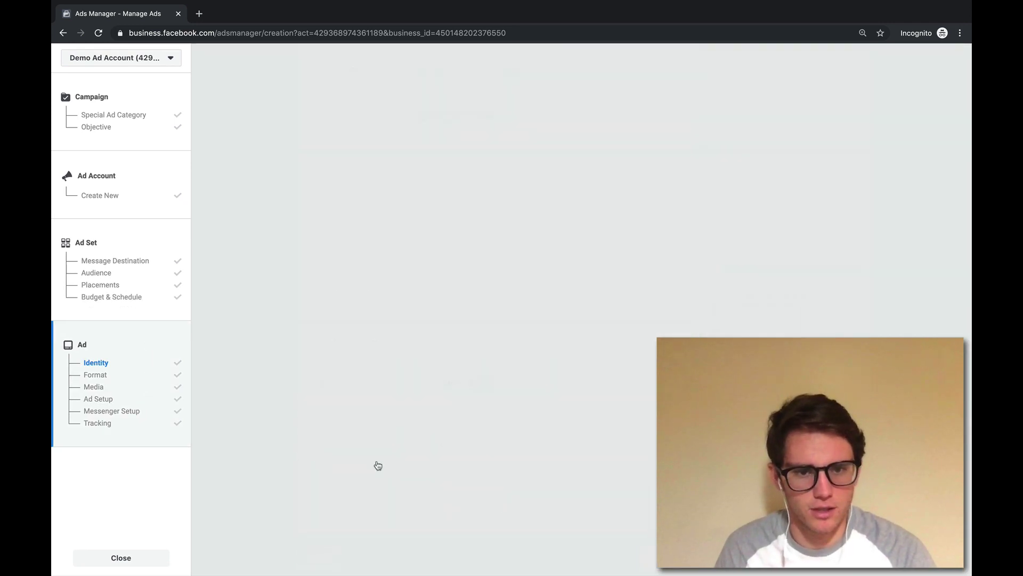
scroll(376, 460, "down", 15)
scroll(436, 274, "up", 5)
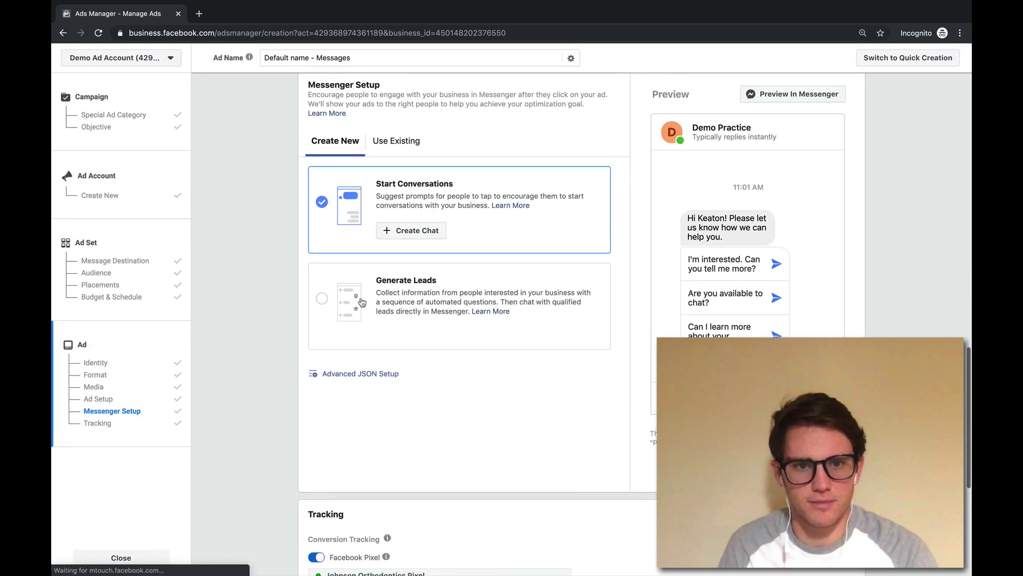
left_click(309, 295)
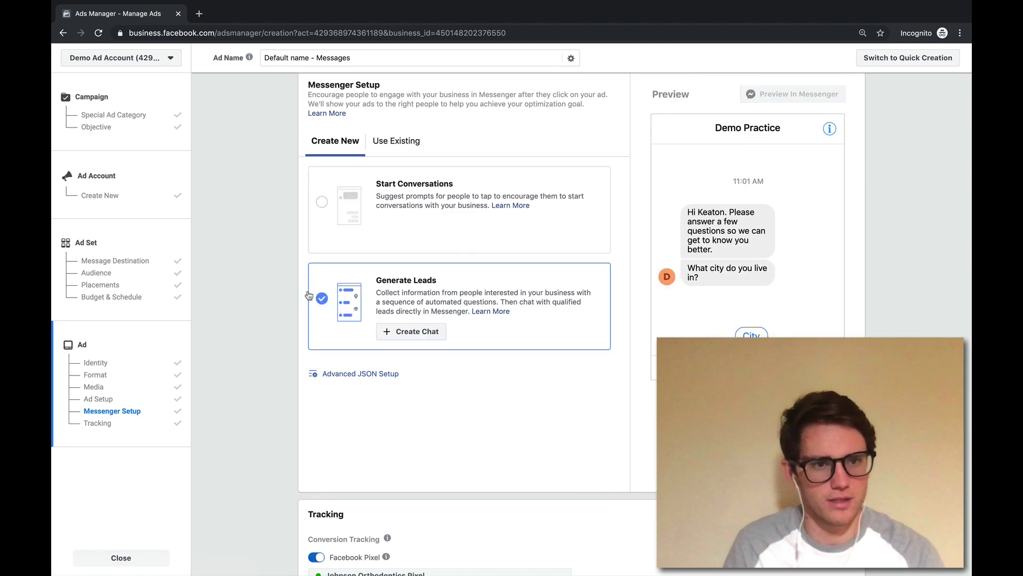
Look over the Messages campaign's ad set and ad settings again and return to the campaign's objective choices.
left_click(133, 238)
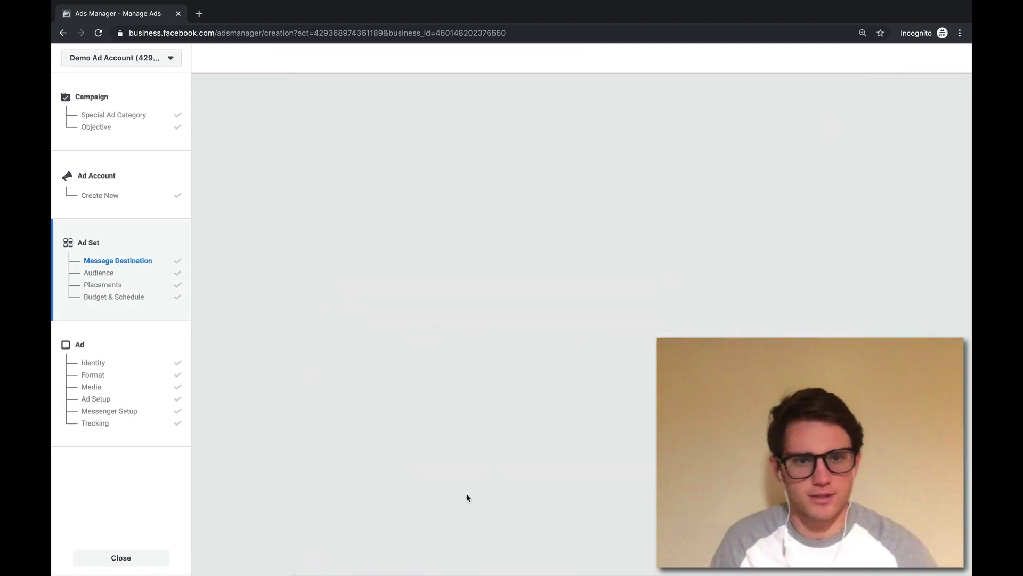
scroll(467, 498, "down", 15)
left_click(146, 341)
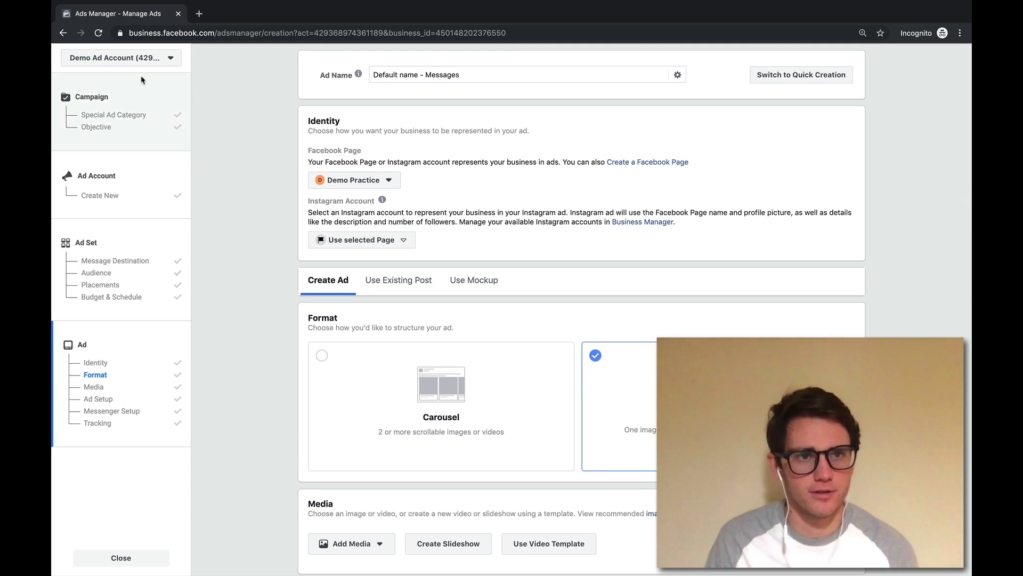
left_click(145, 112)
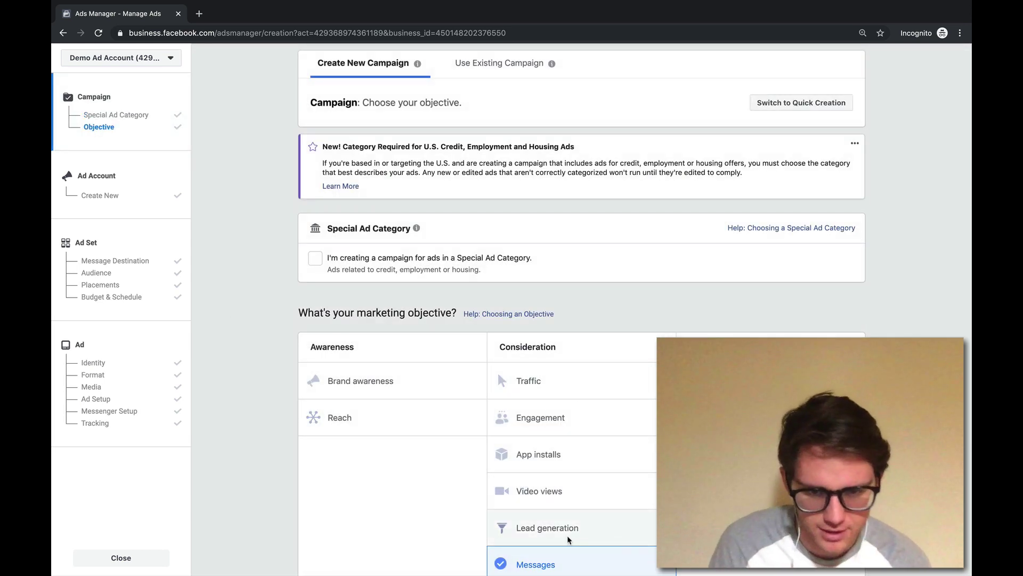
scroll(569, 540, "down", 2)
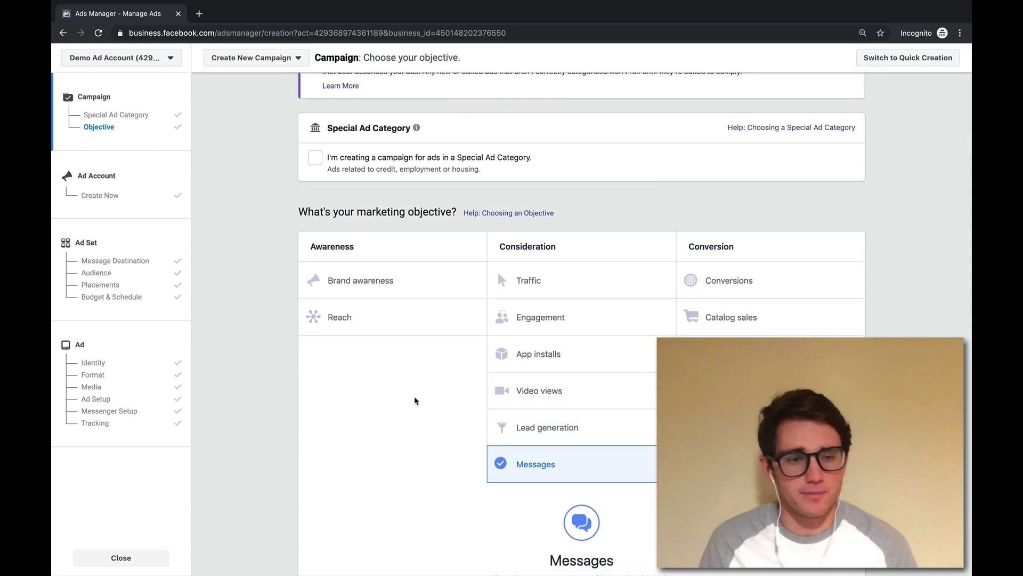